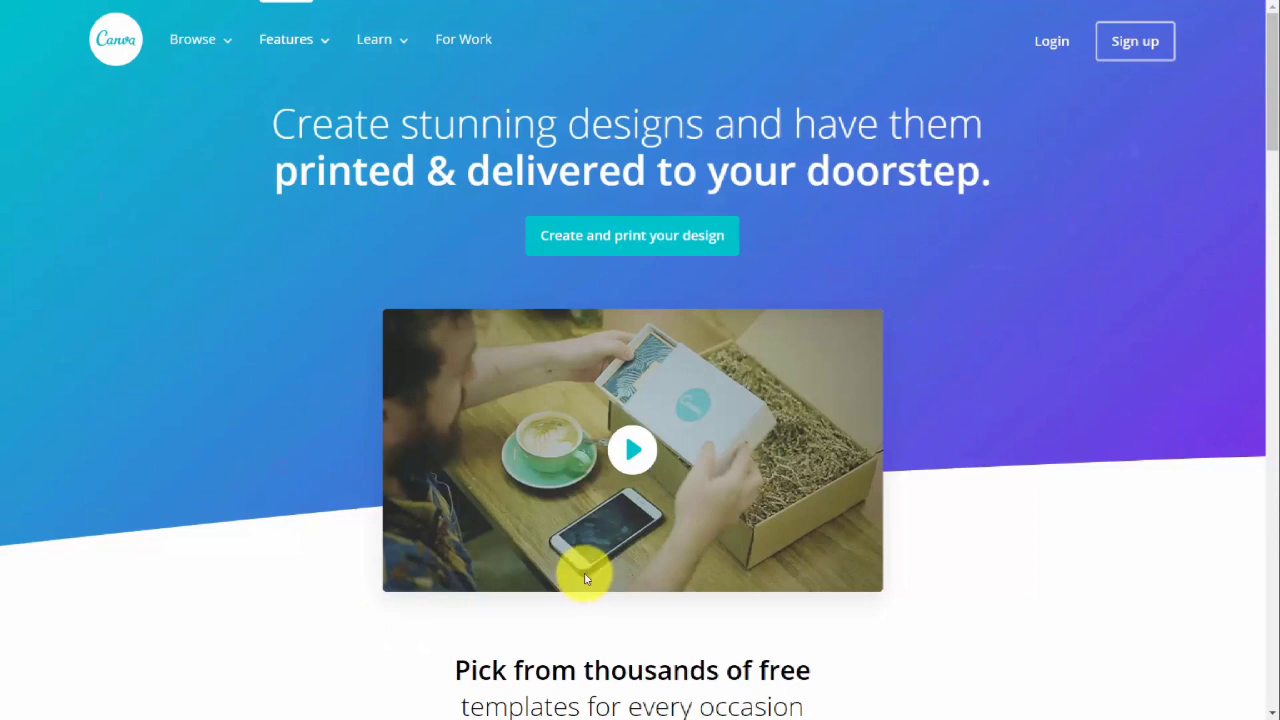
Review the Canva for Work upgrade offer and compare the features of the available plans, including the yearly payment option.
scroll(590, 588, down, 6)
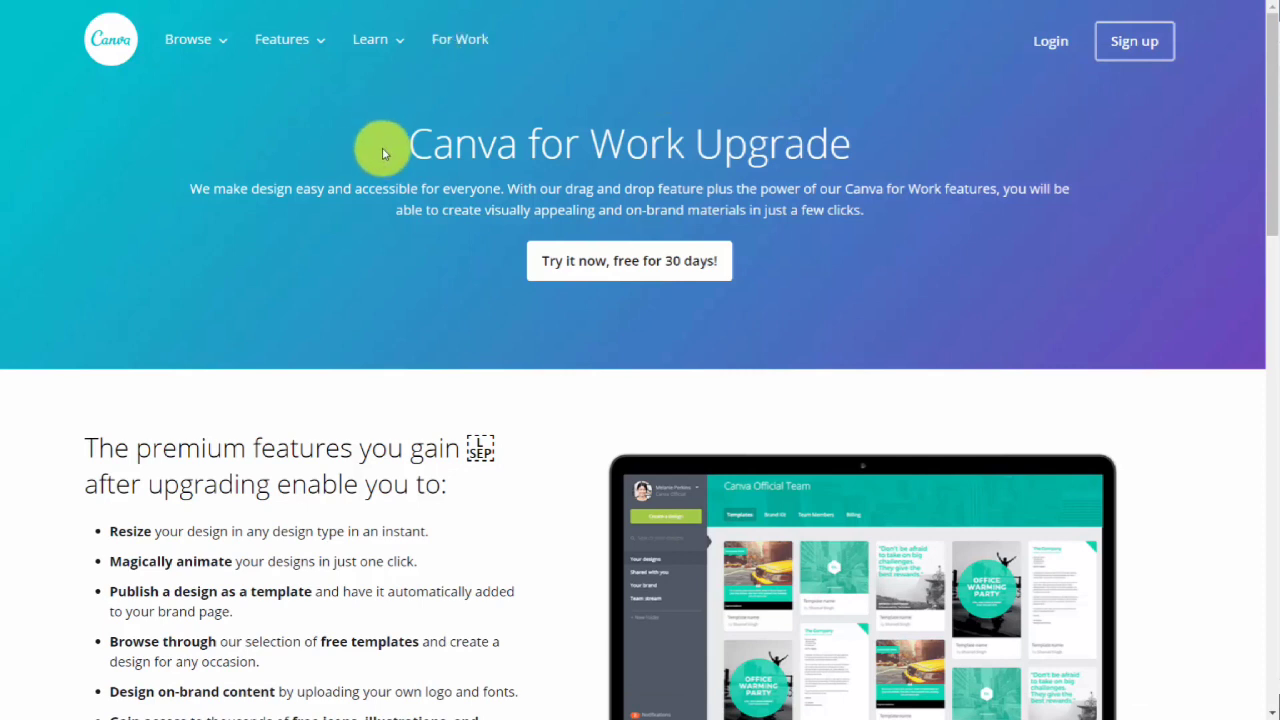
click(619, 278)
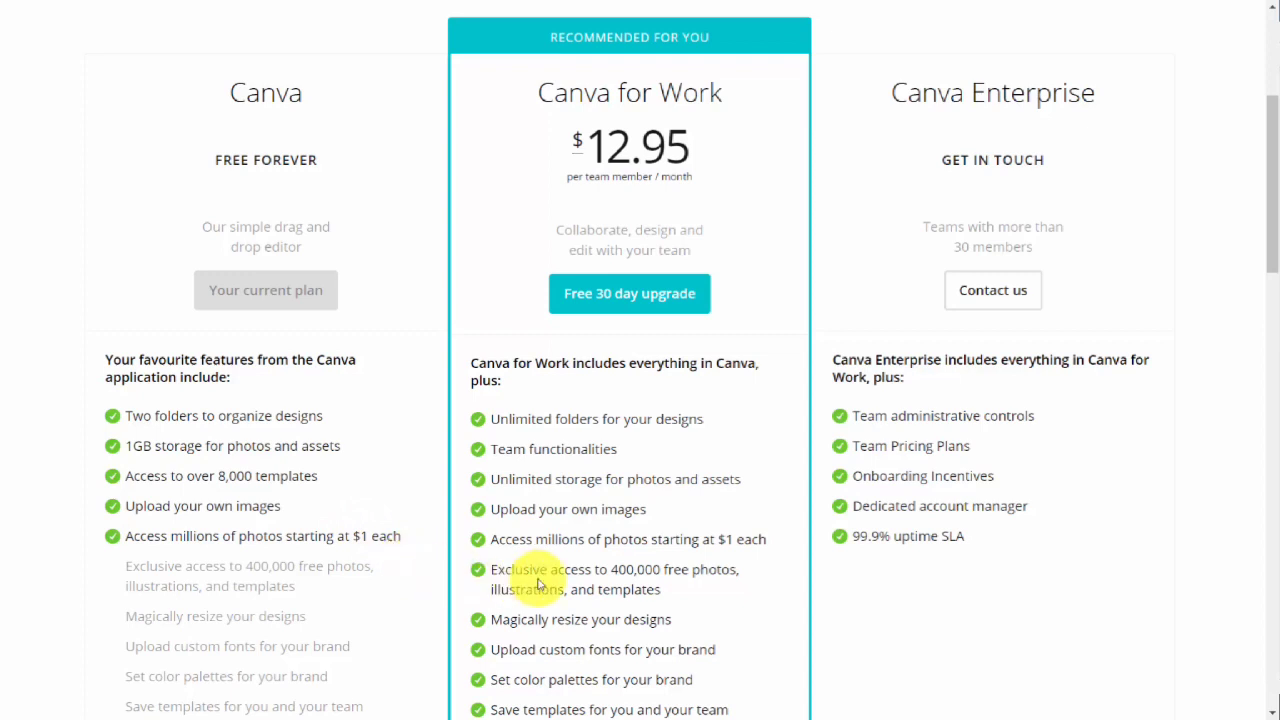
scroll(534, 580, down, 3)
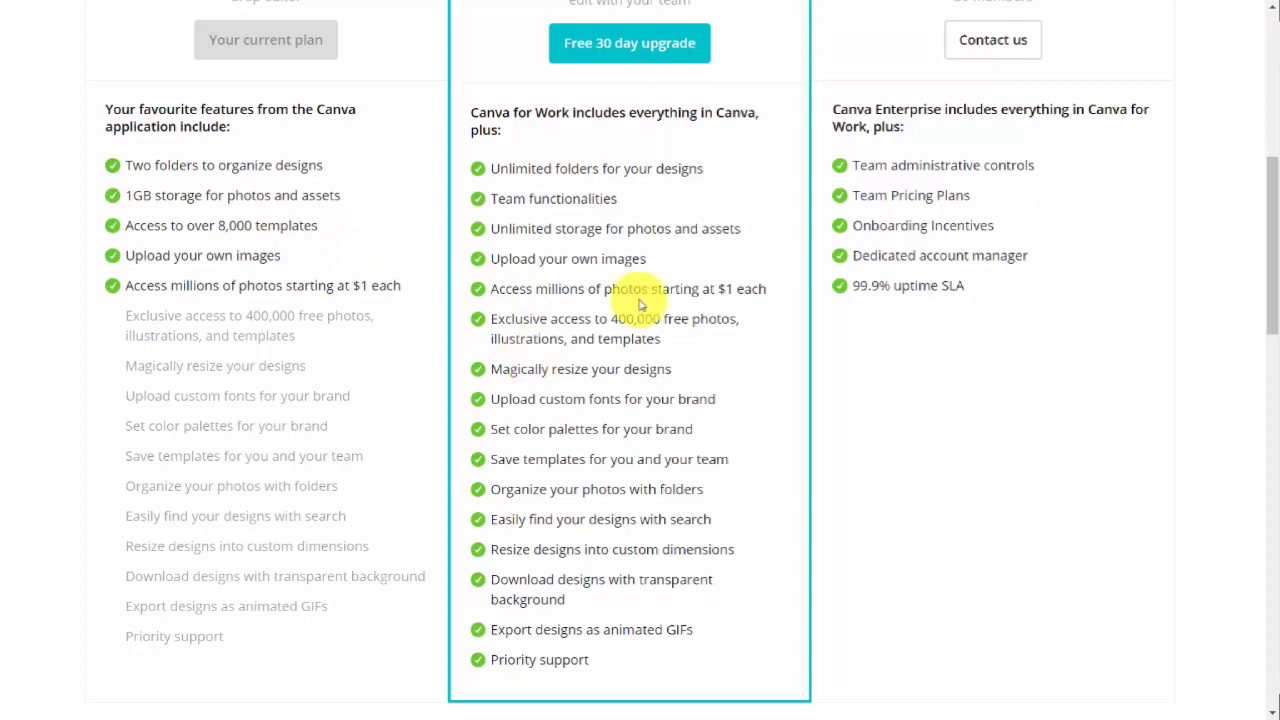
scroll(533, 368, up, 6)
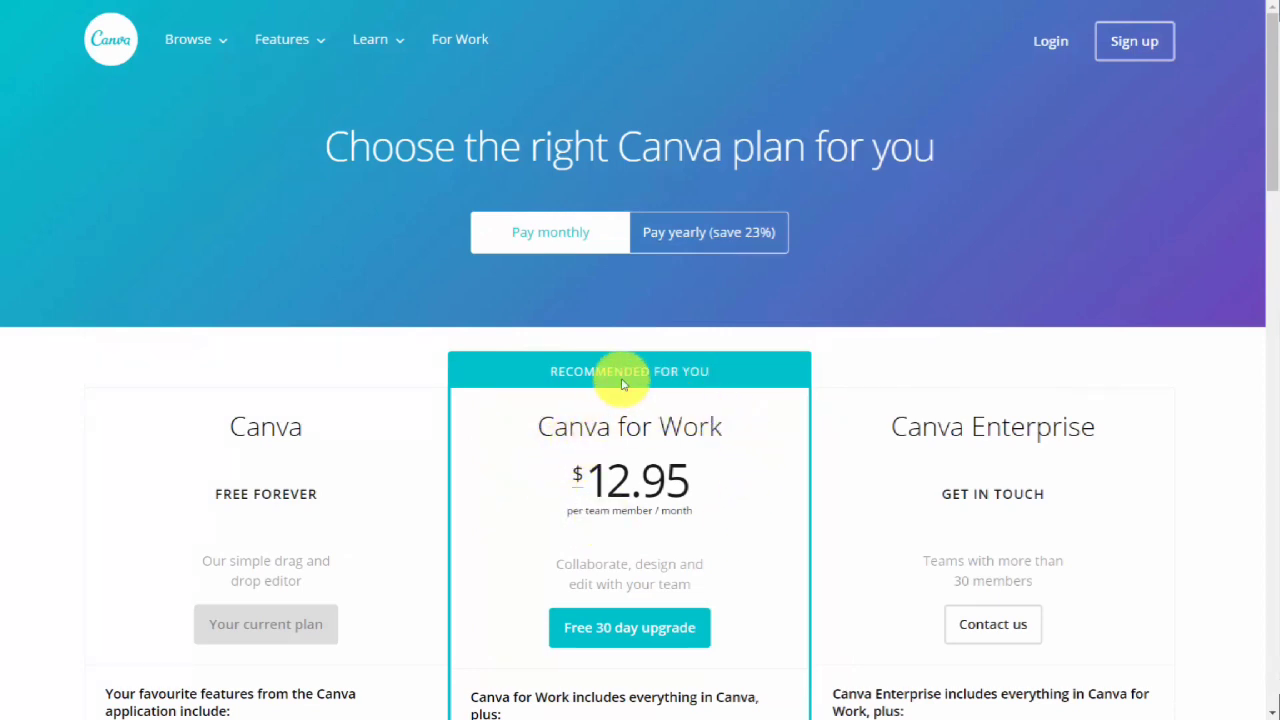
click(667, 245)
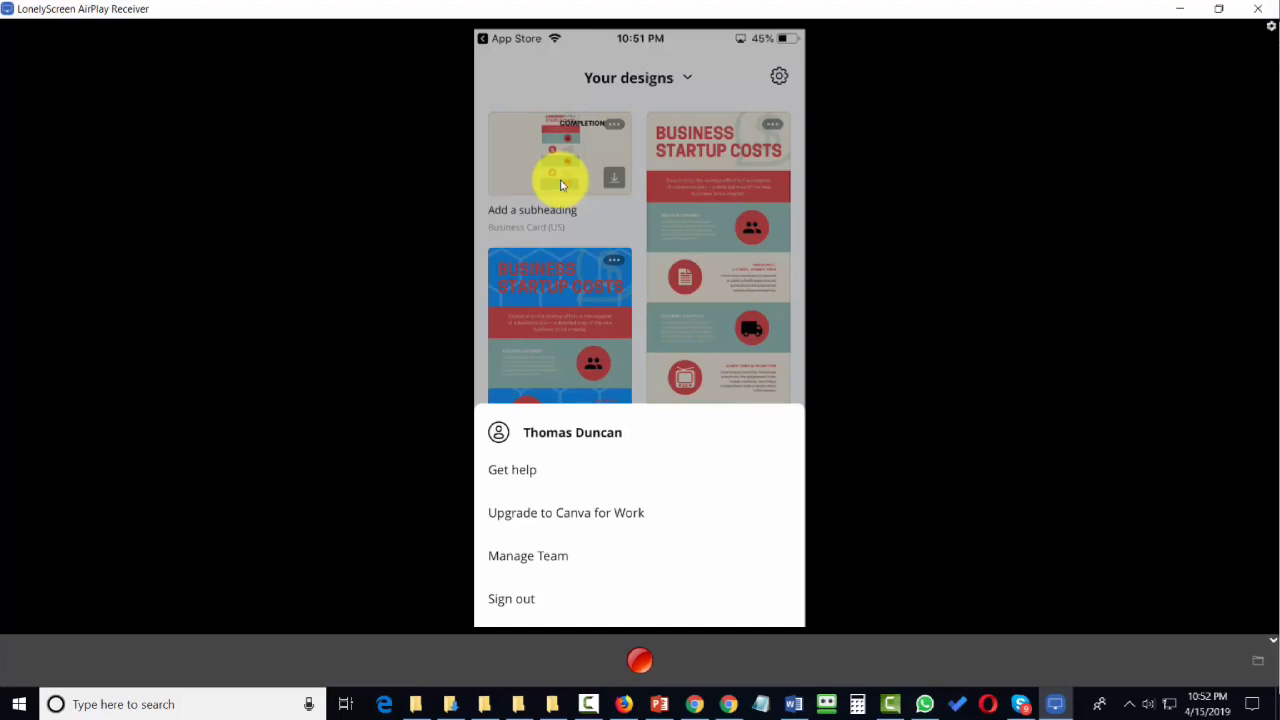
click(561, 185)
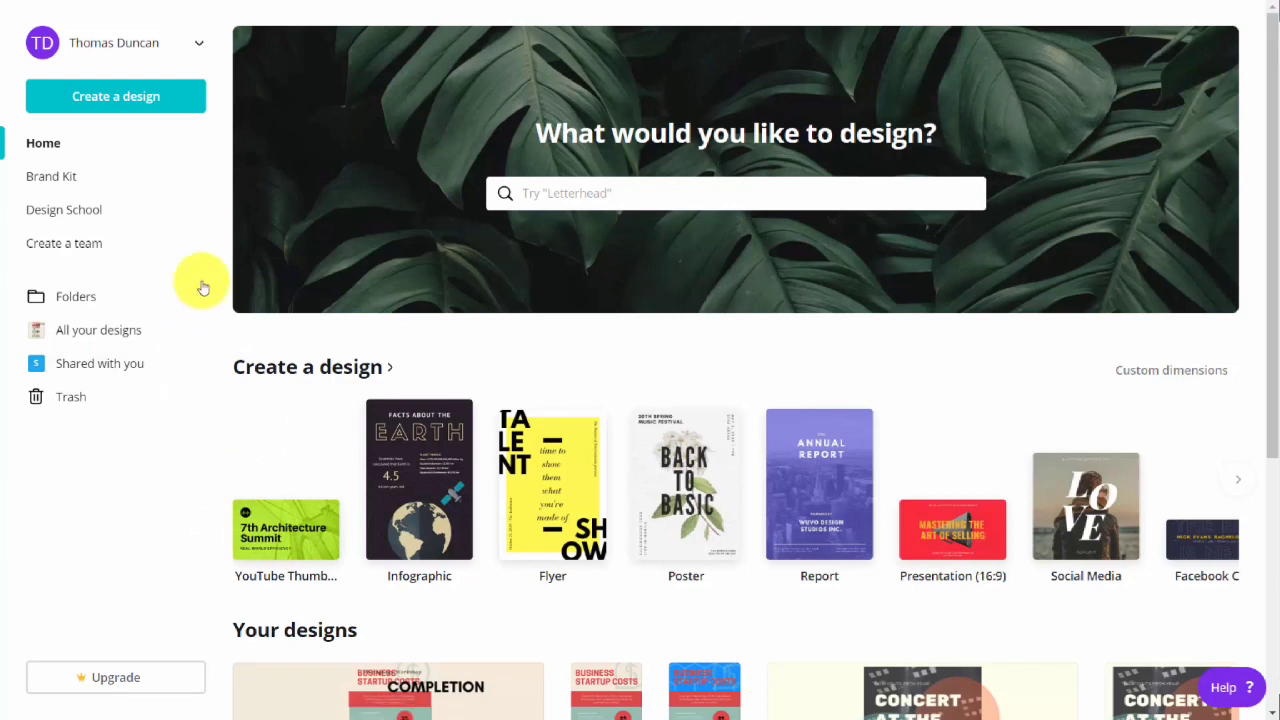
Open the account's public profile, view its editable info fields, and cancel the edit without saving.
click(139, 45)
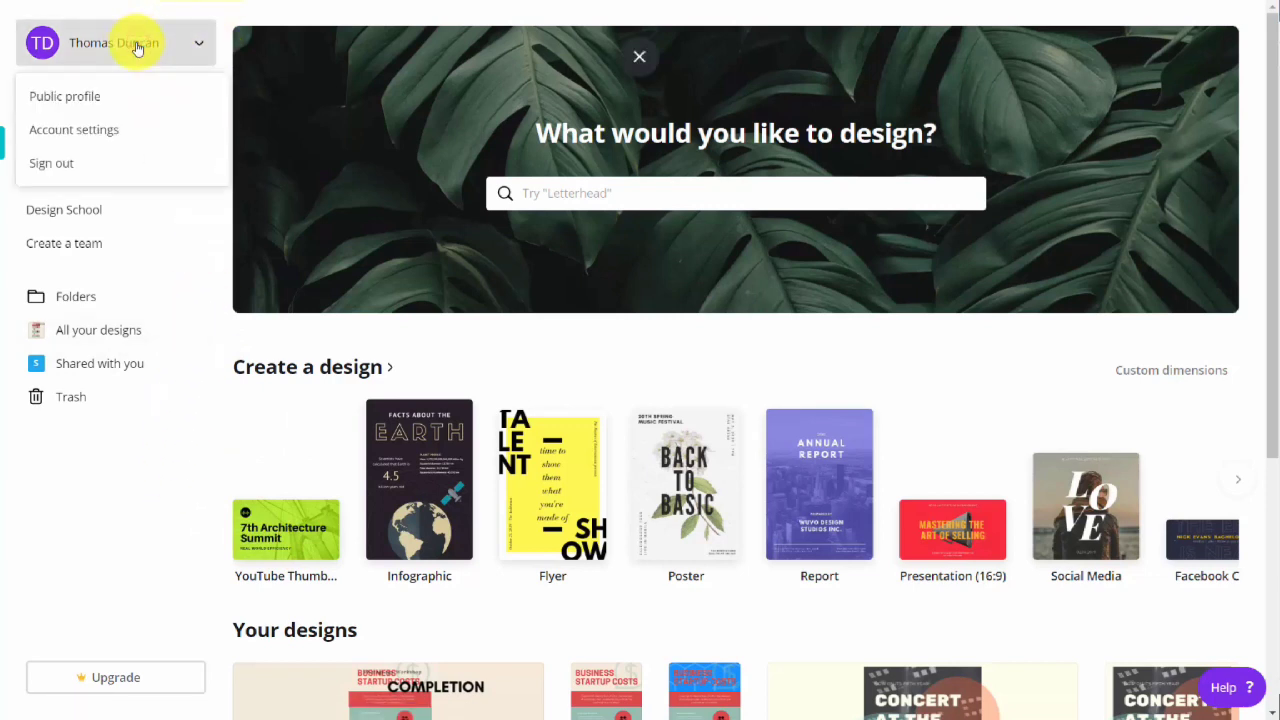
click(98, 103)
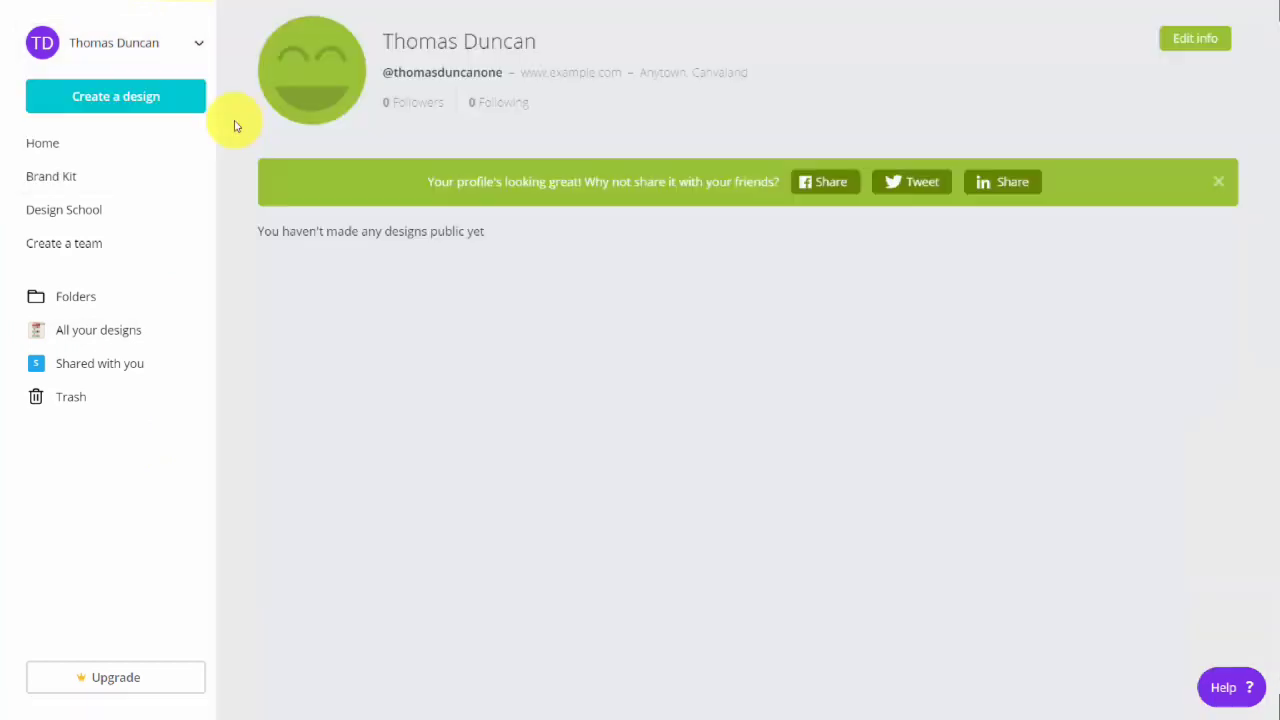
click(1193, 42)
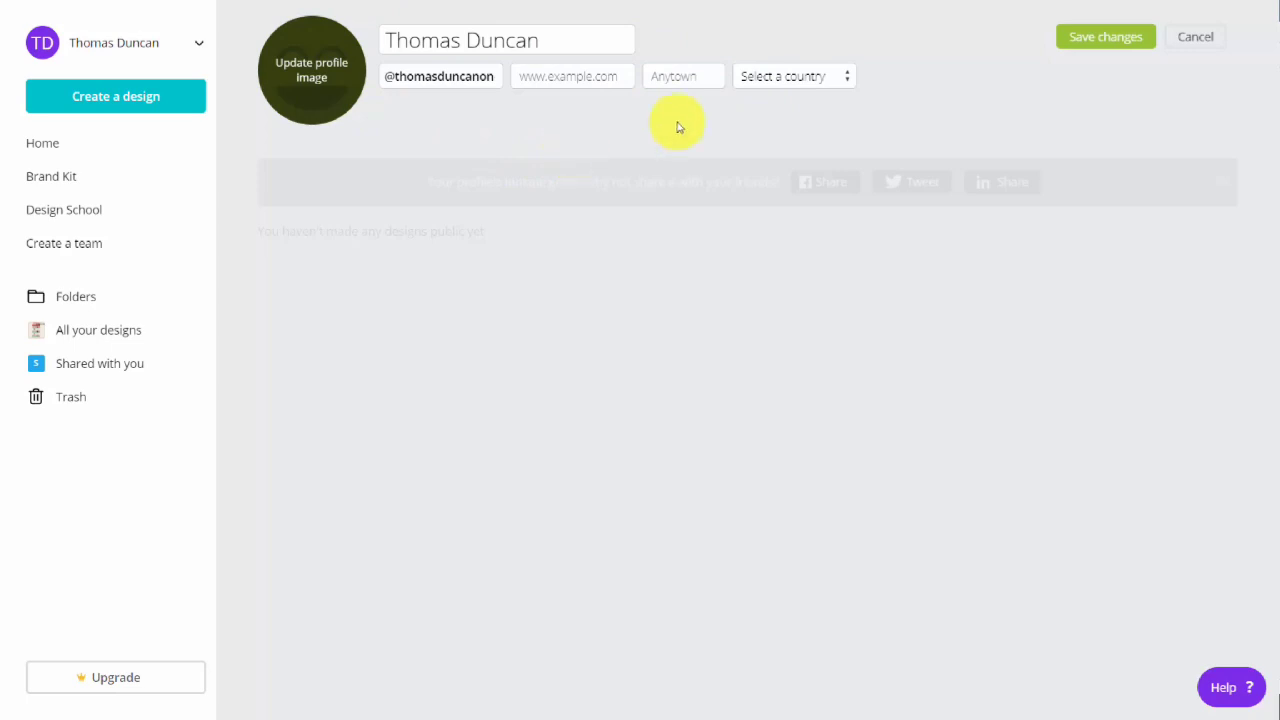
click(1204, 62)
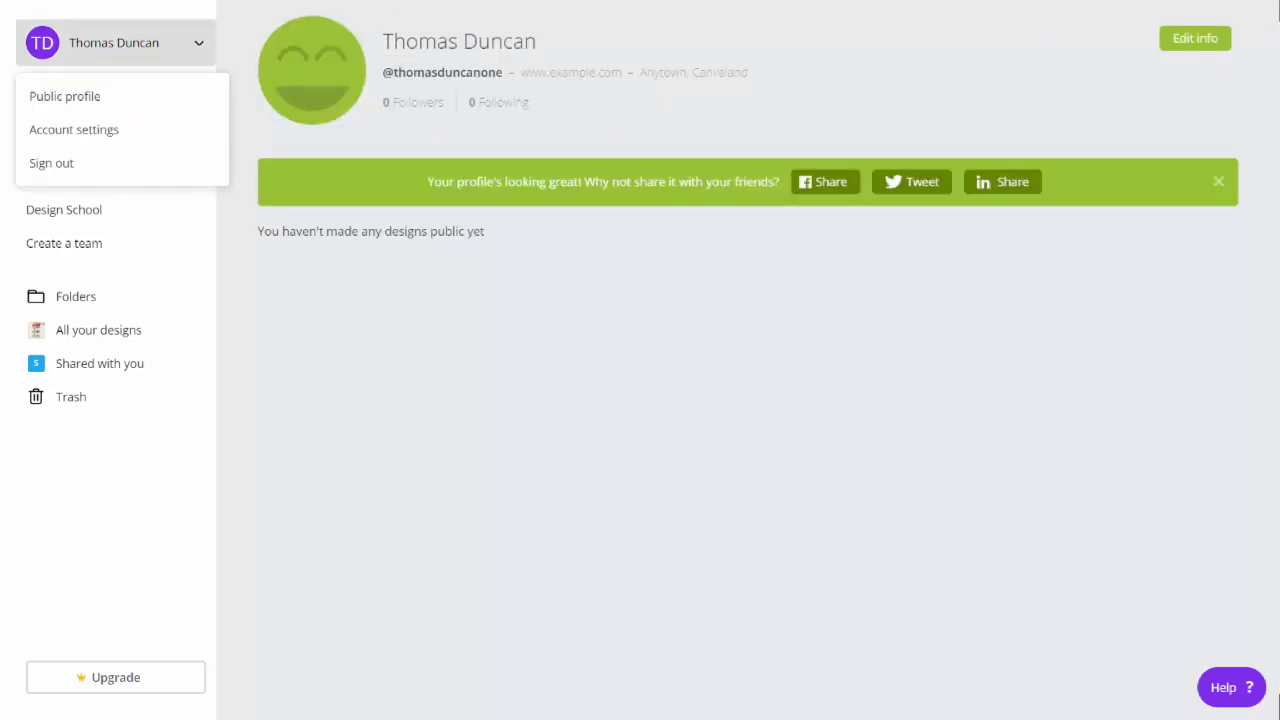
Look through the account settings, covering billing and teams, print orders, and the password, language, sign-out and deactivation options.
click(73, 129)
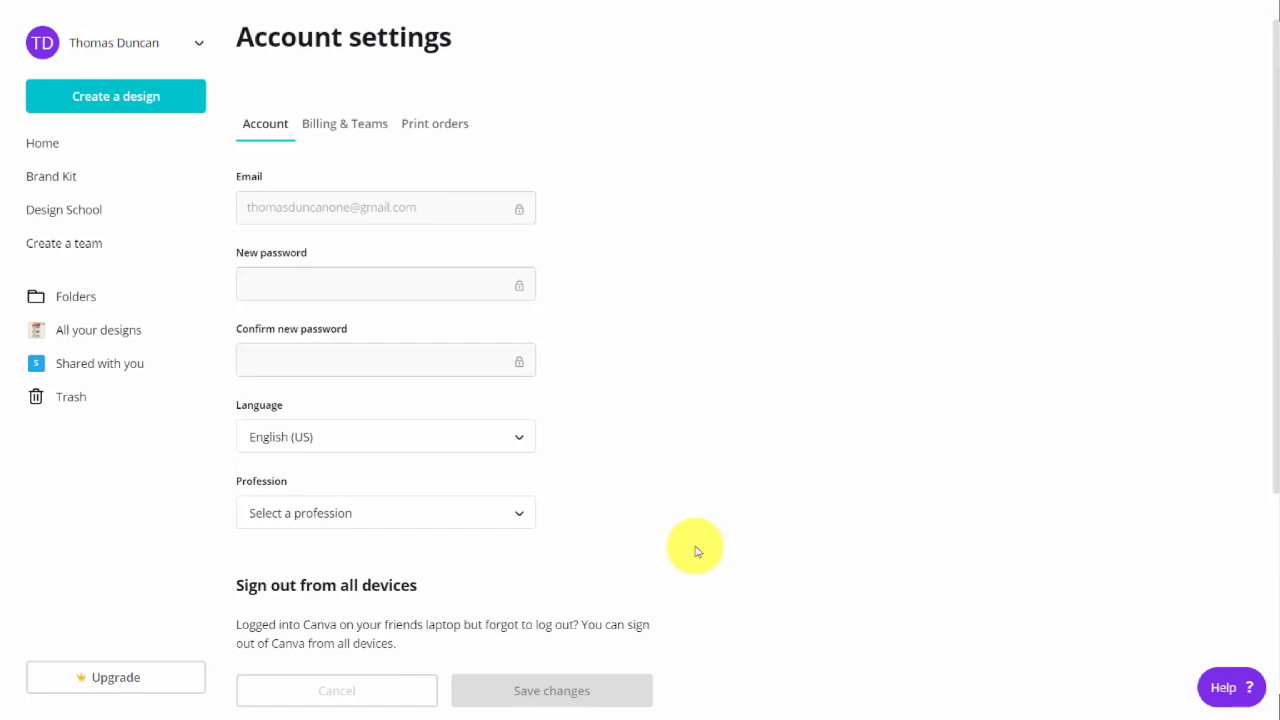
click(352, 122)
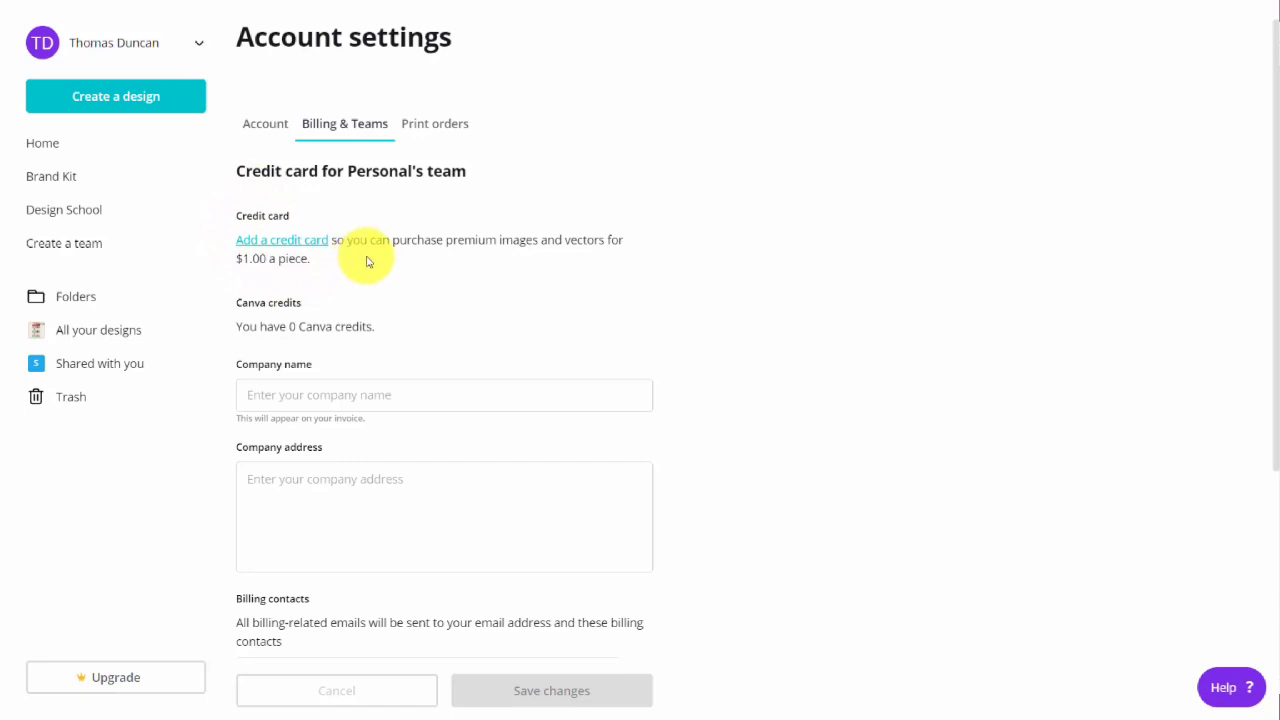
scroll(363, 260, down, 3)
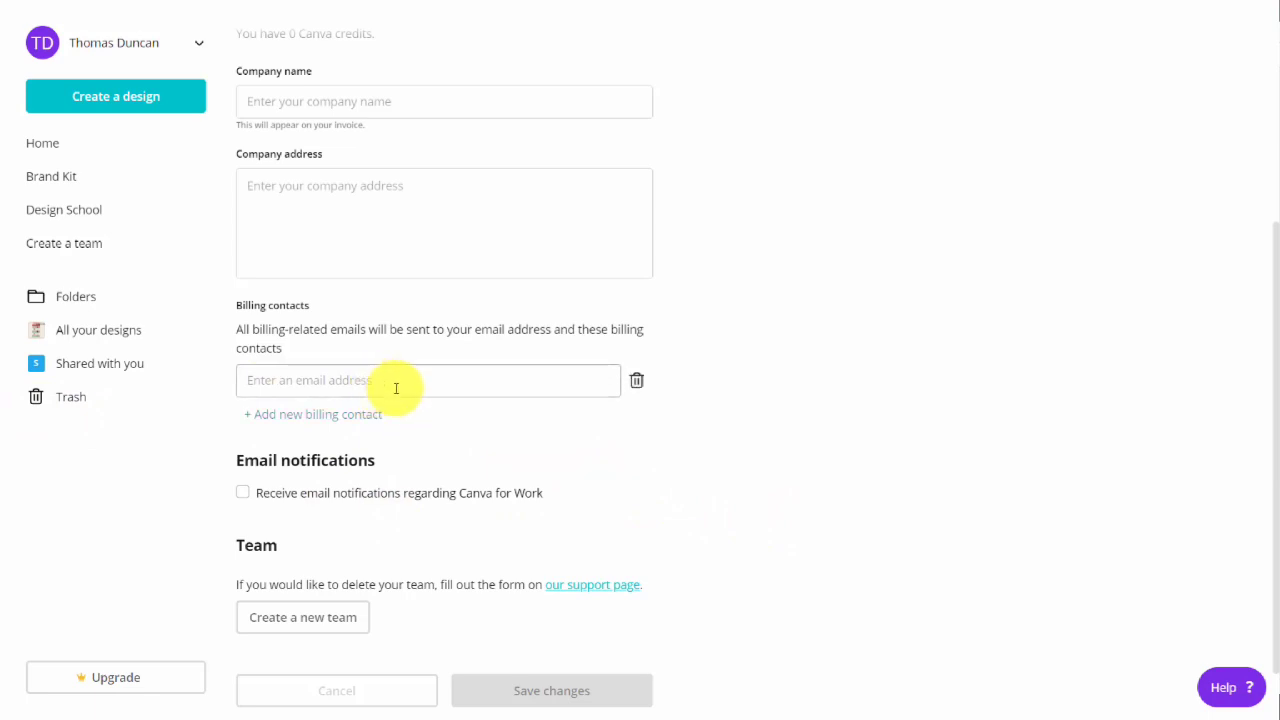
scroll(528, 408, up, 3)
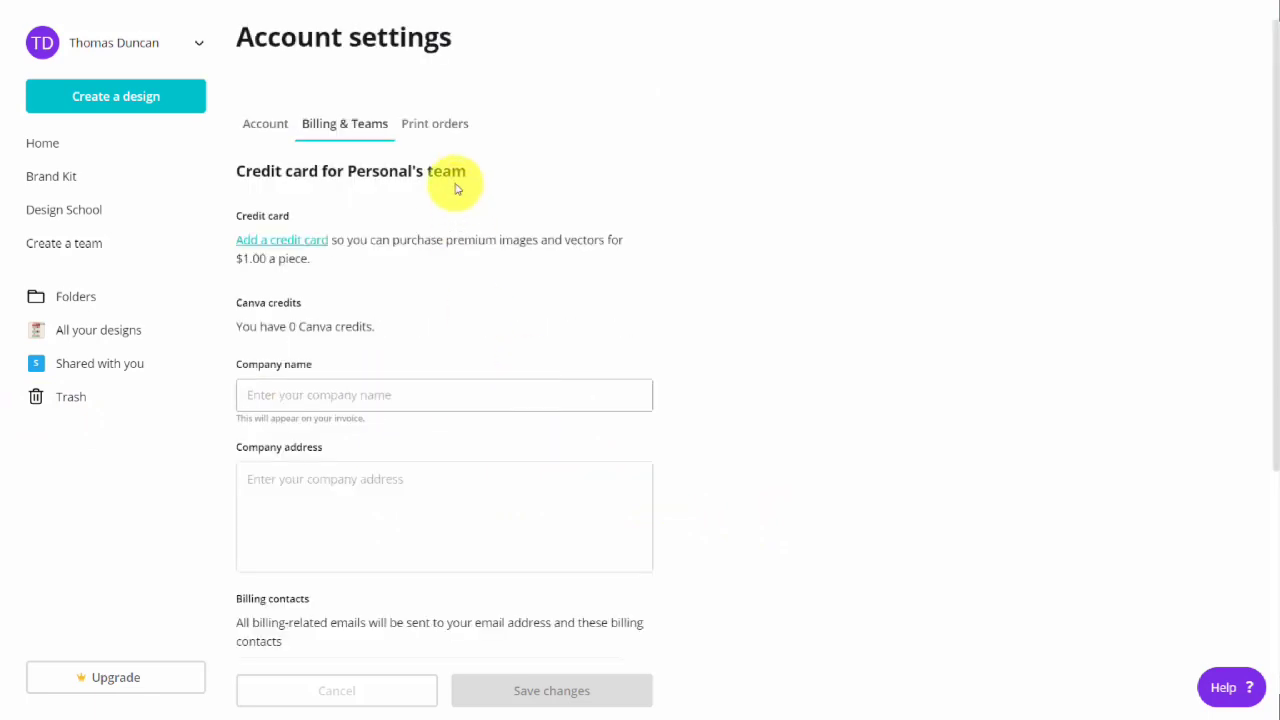
click(435, 125)
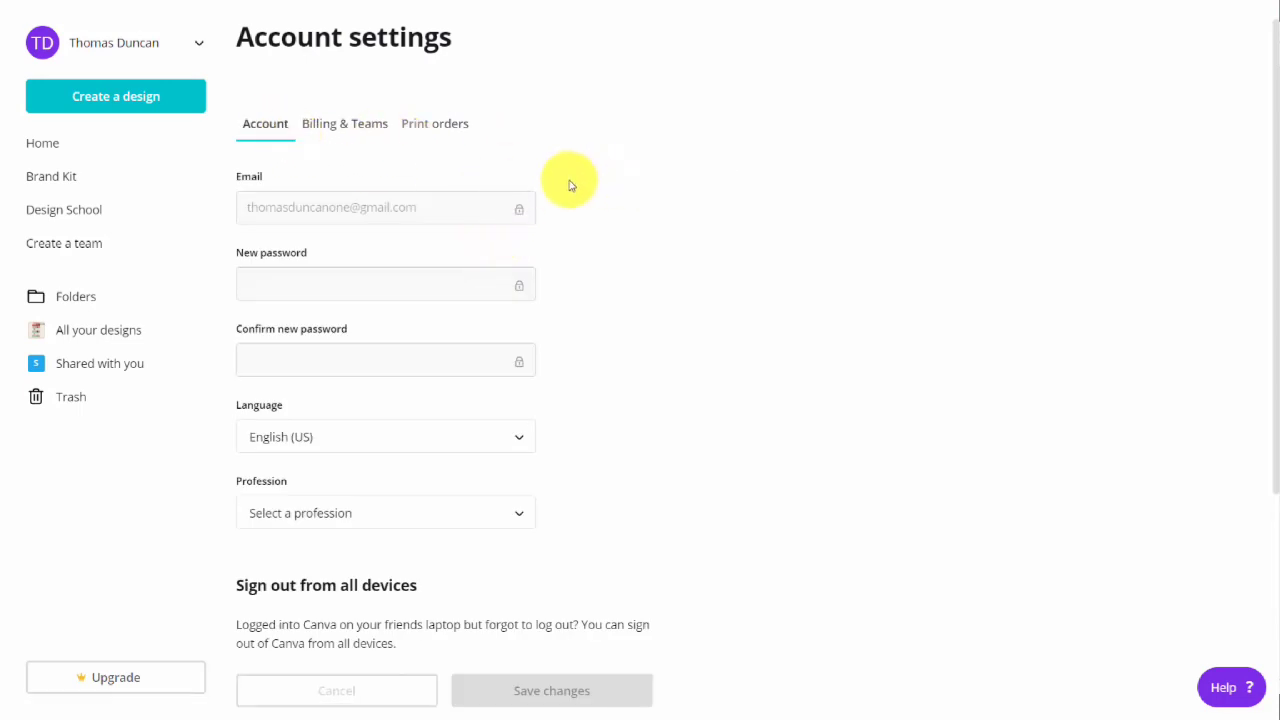
scroll(568, 186, down, 3)
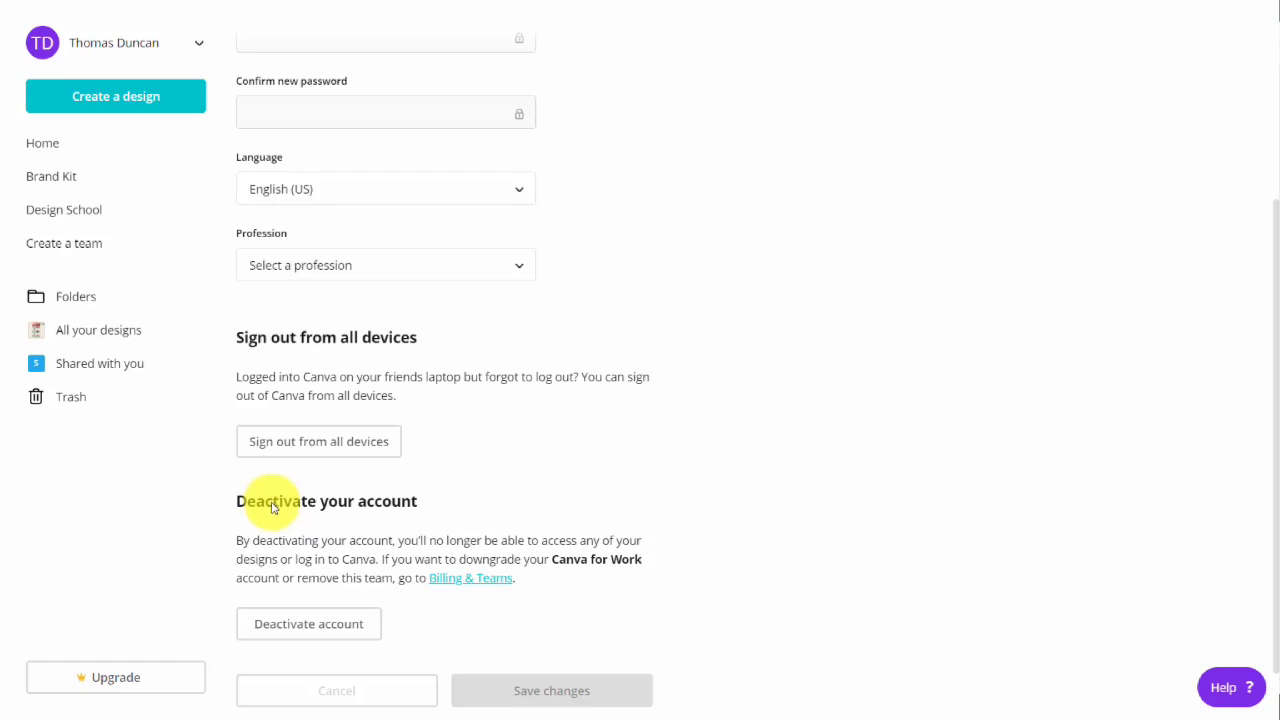
Open the Brand Kit and add a second, purple color to the brand colors.
click(212, 158)
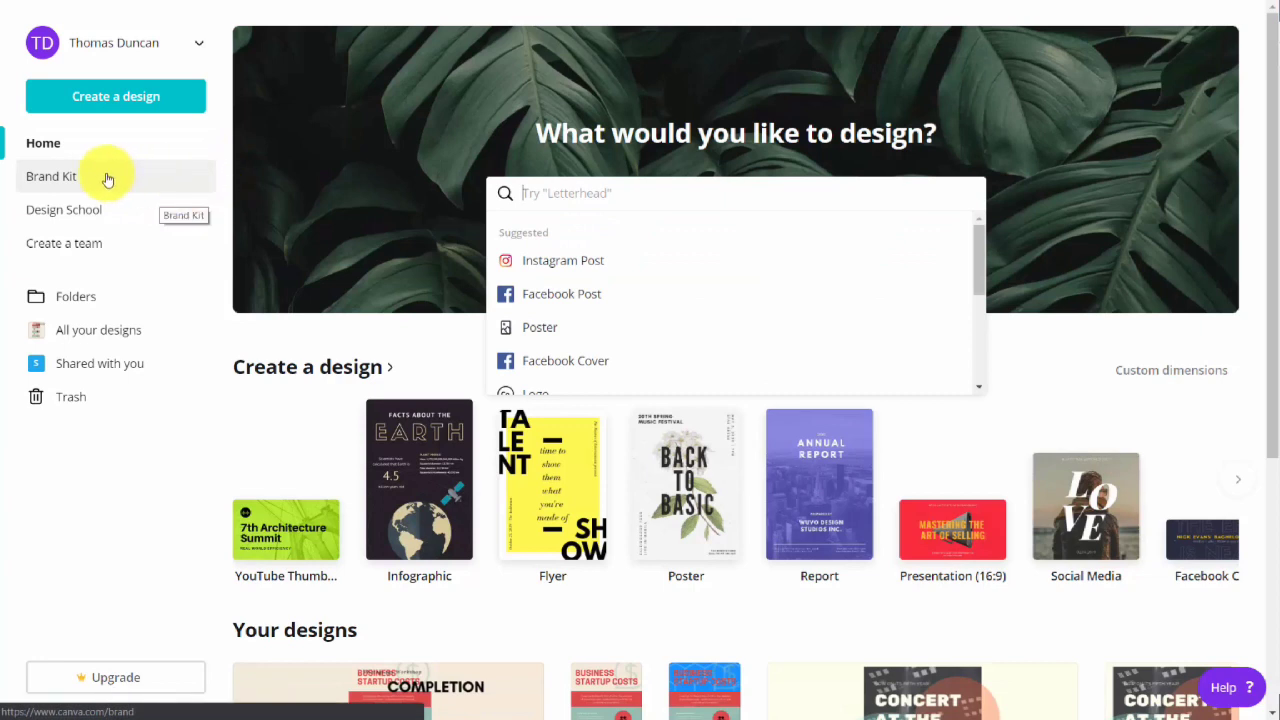
click(55, 177)
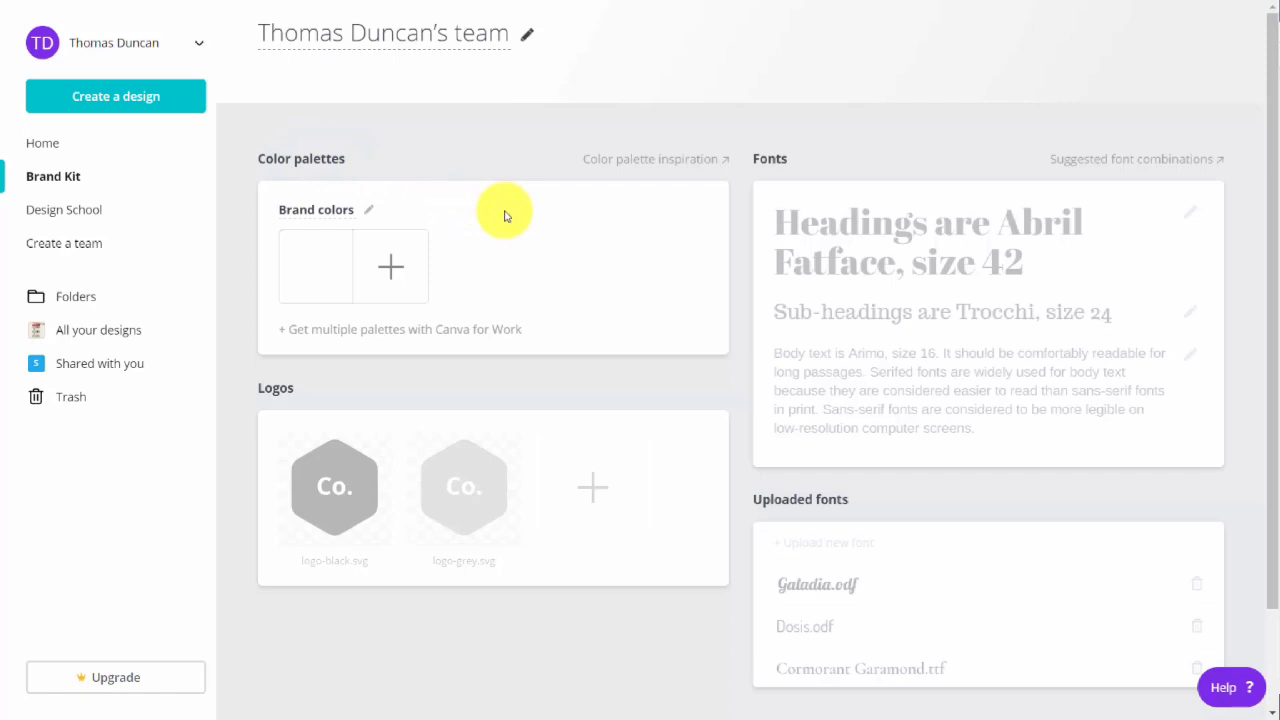
click(388, 265)
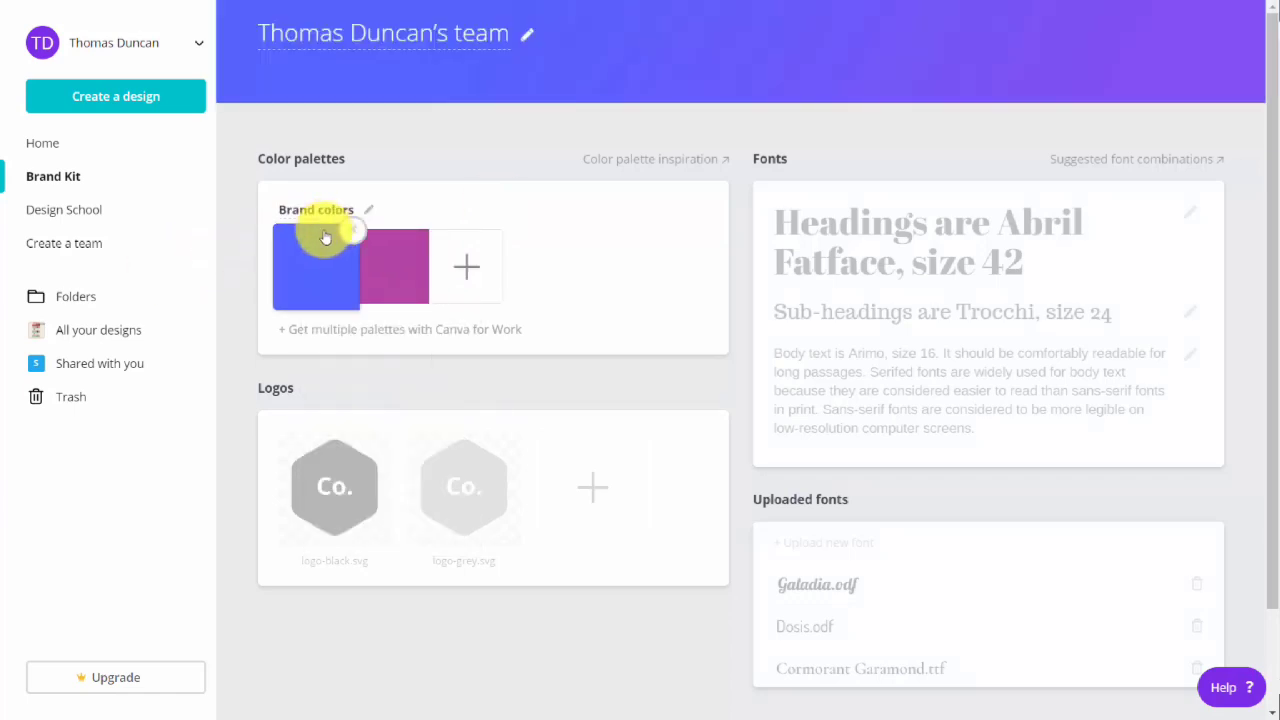
Add a third brand color, olive green a8c11a, and remove it from the palette.
click(467, 265)
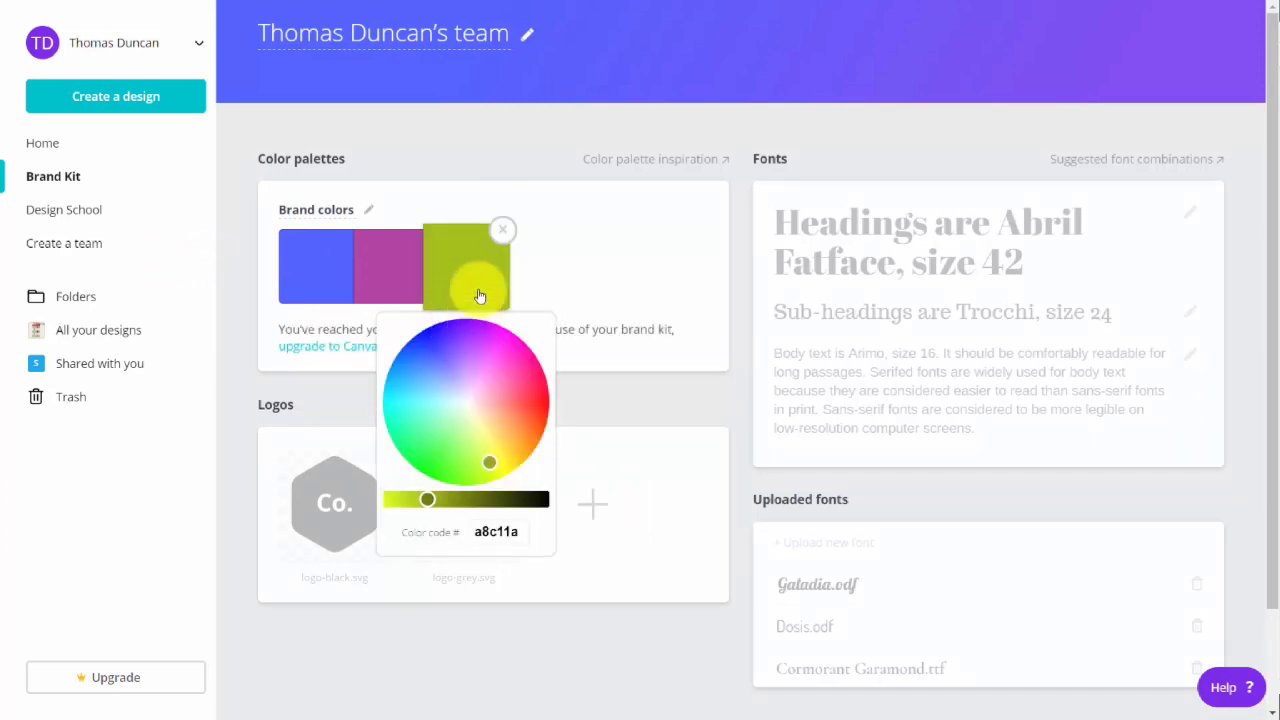
click(458, 141)
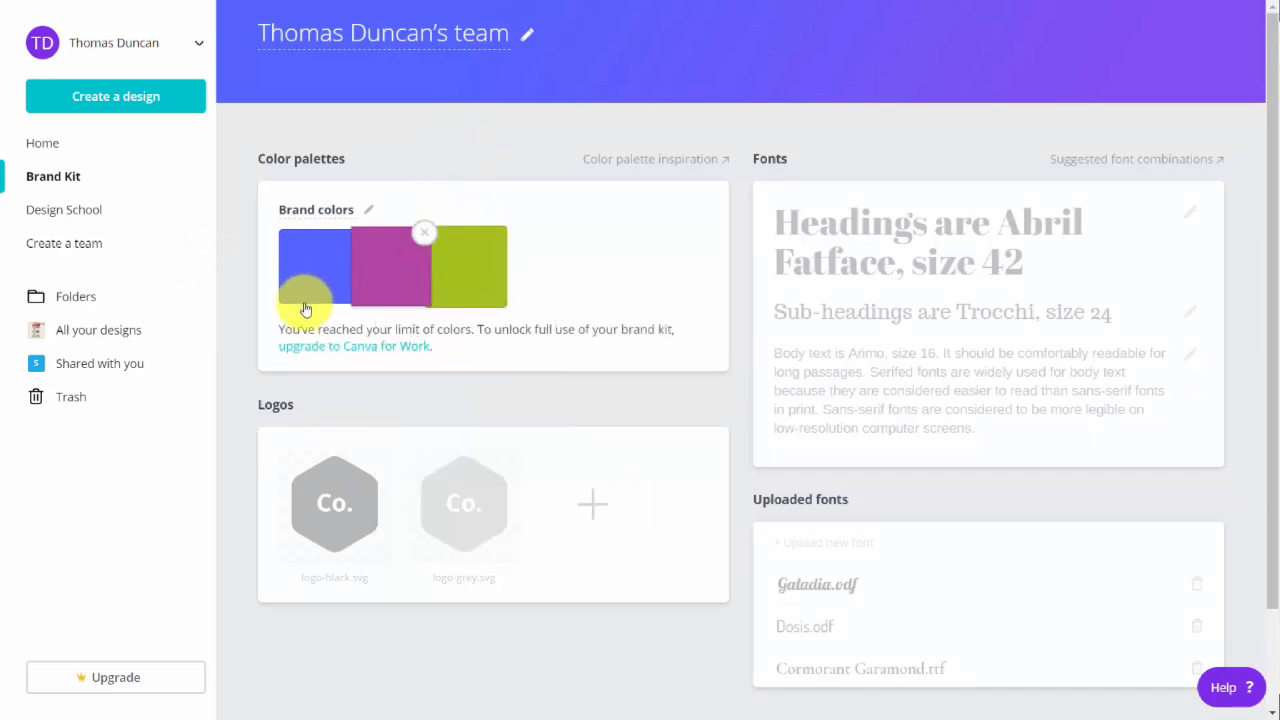
click(497, 232)
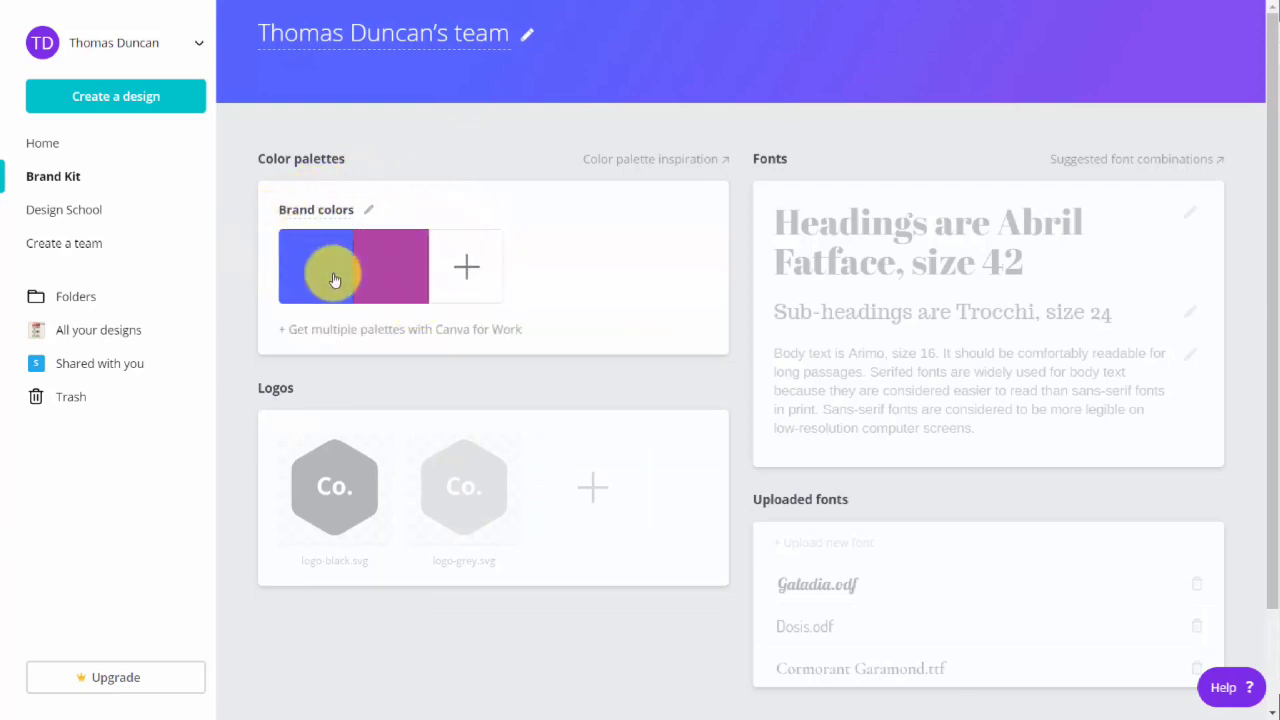
Examine the Brand Kit's logos, default fonts and uploaded fonts sections for their upgrade requirements.
scroll(480, 332, down, 2)
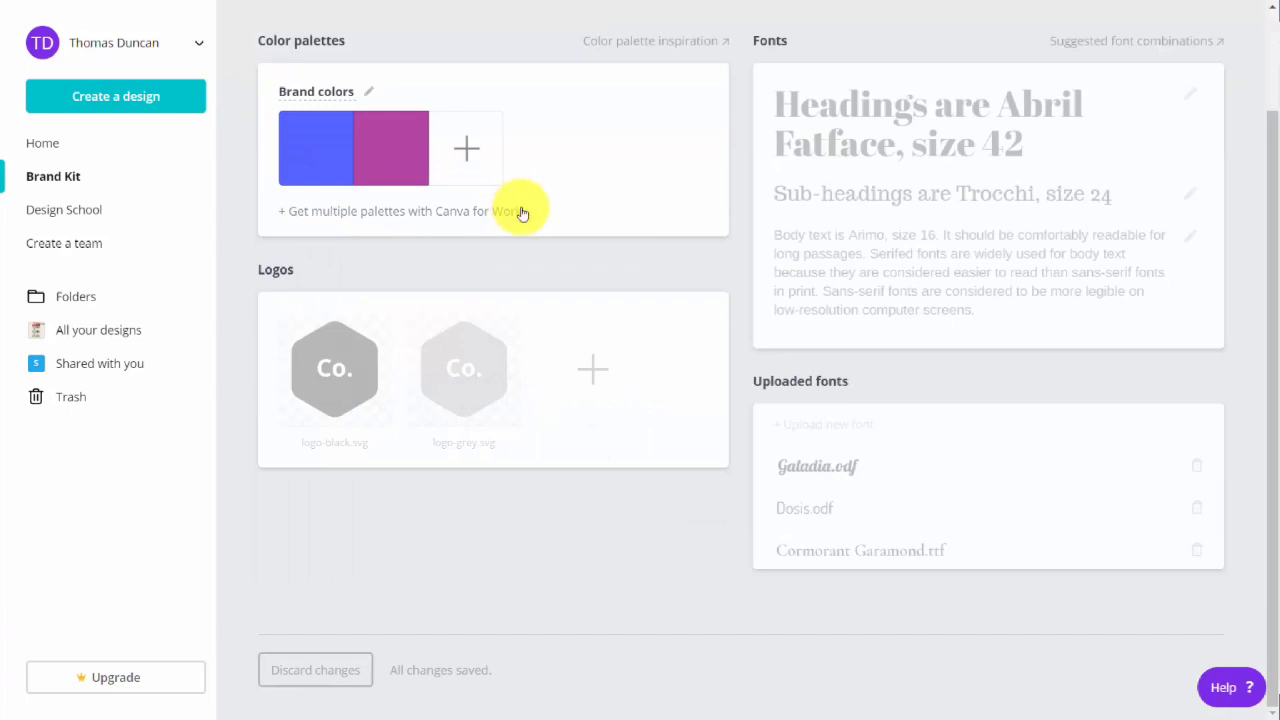
click(457, 308)
mouse_move(870, 155)
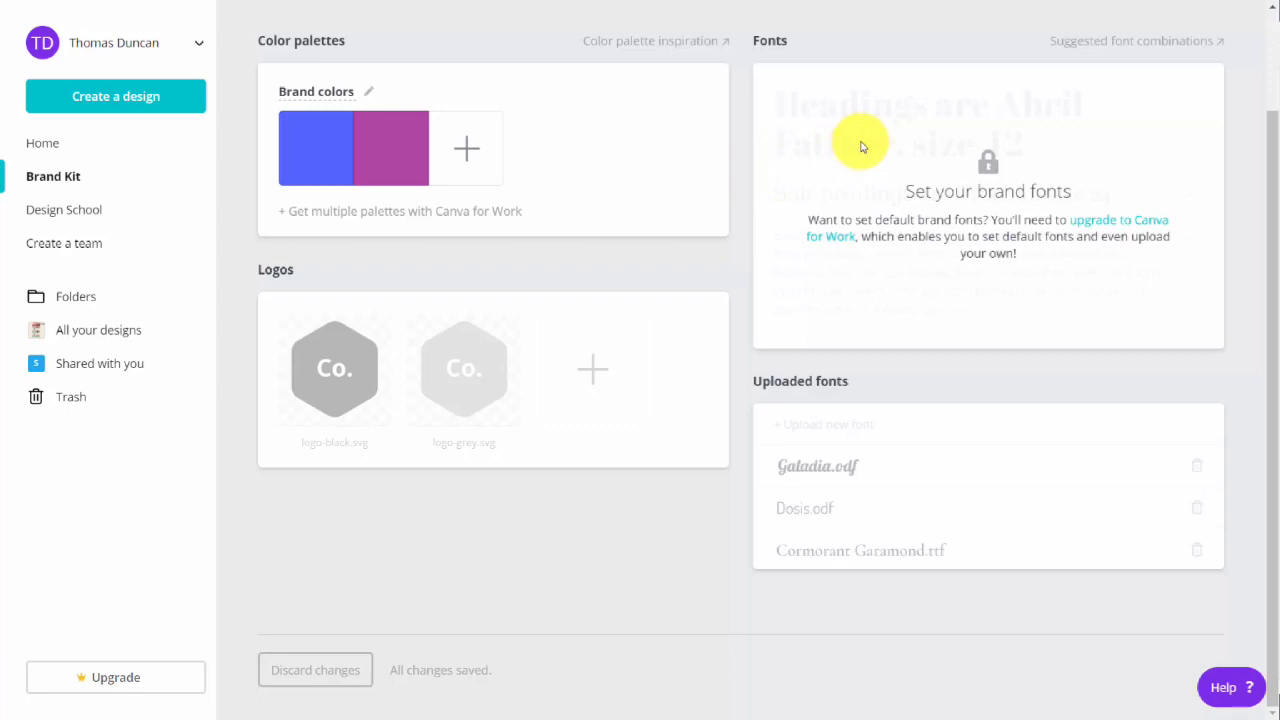
mouse_move(872, 440)
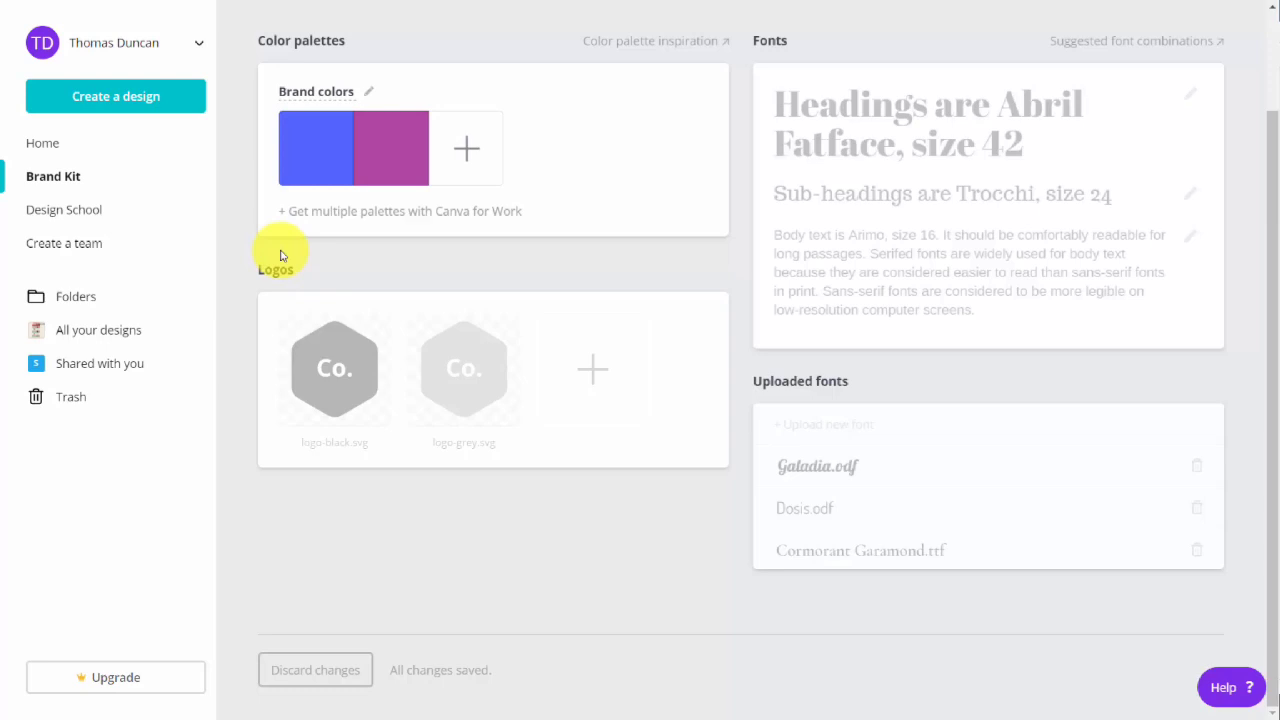
mouse_move(837, 51)
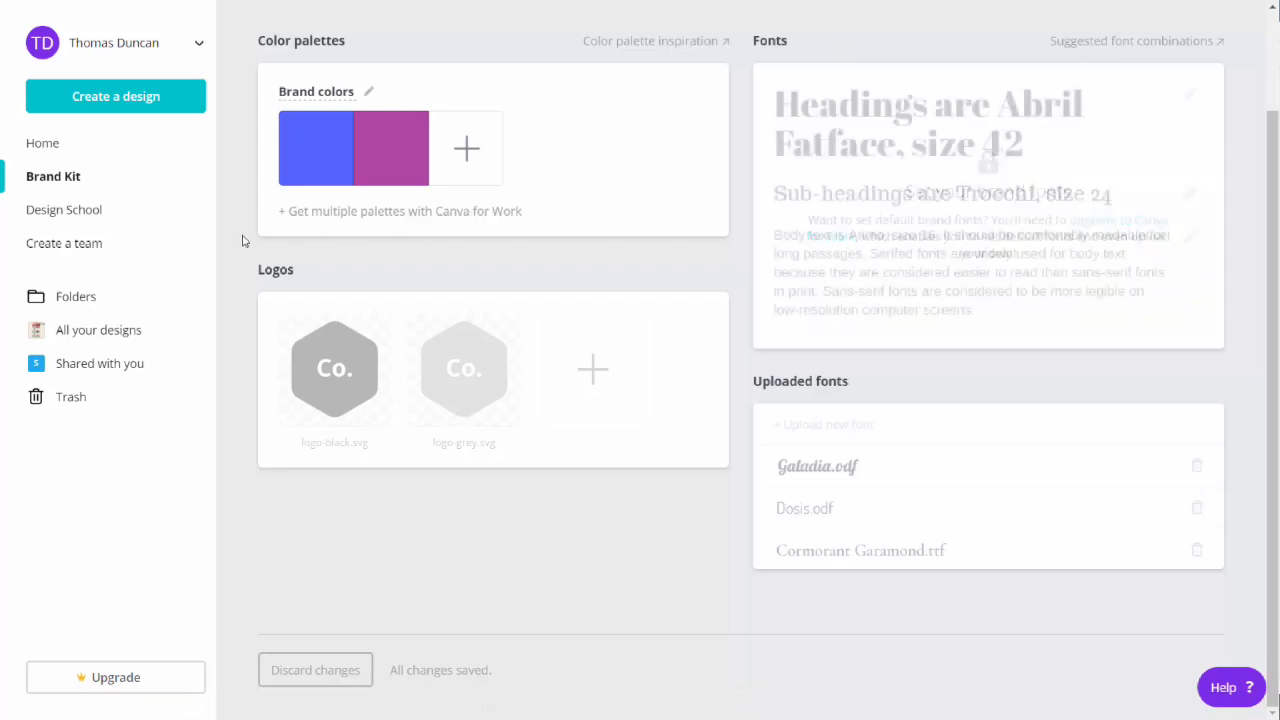
Create a team by entering two people's email addresses with the Member role and send the invitations.
click(90, 248)
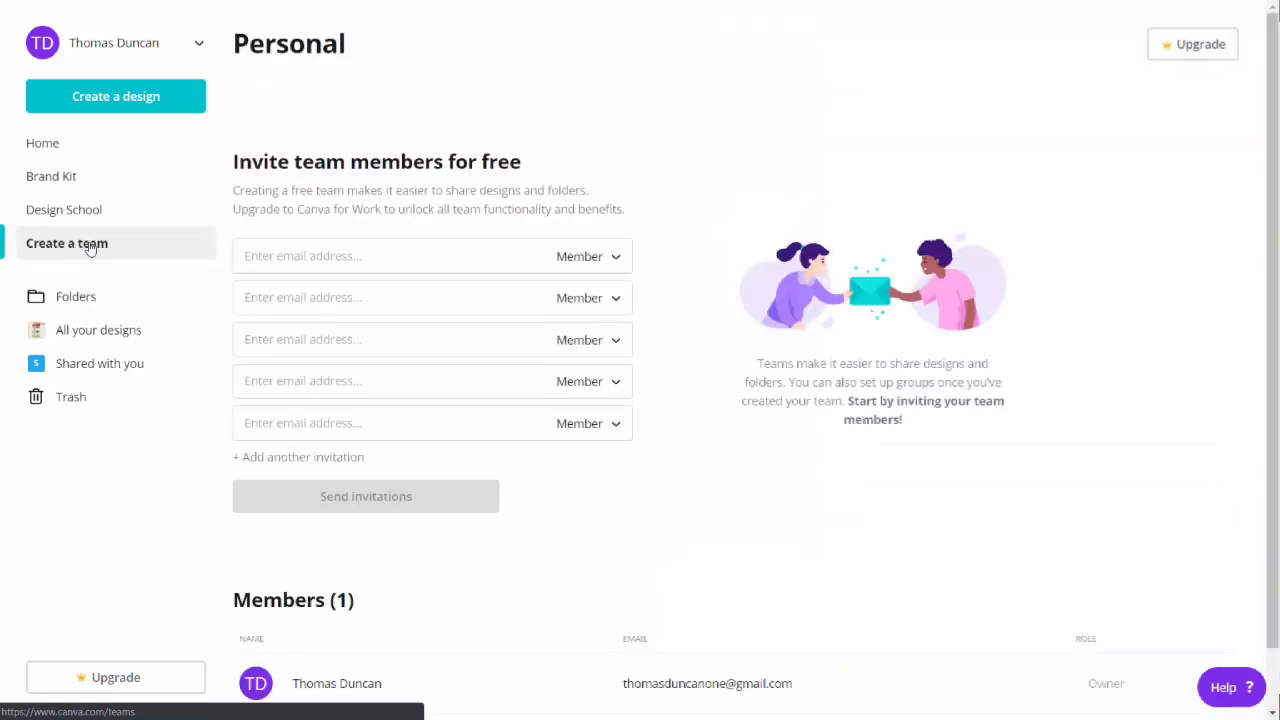
click(379, 257)
key(ctrl+v)
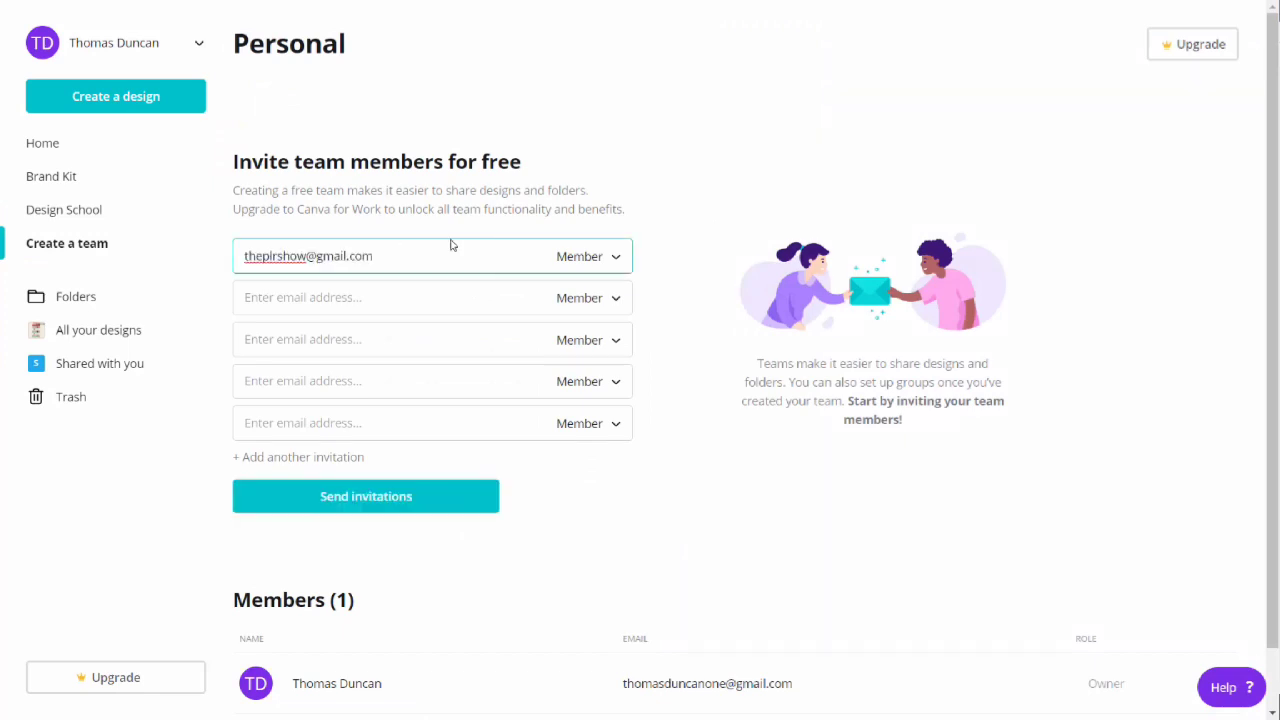
click(612, 258)
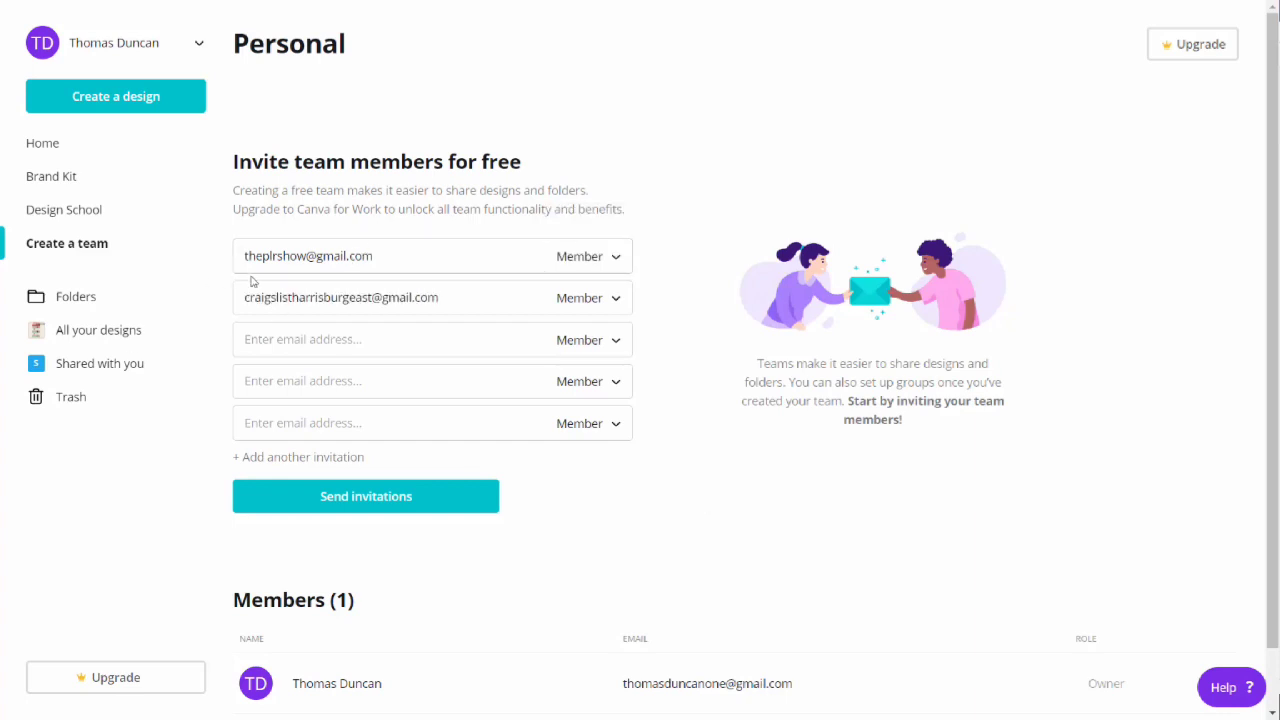
click(390, 497)
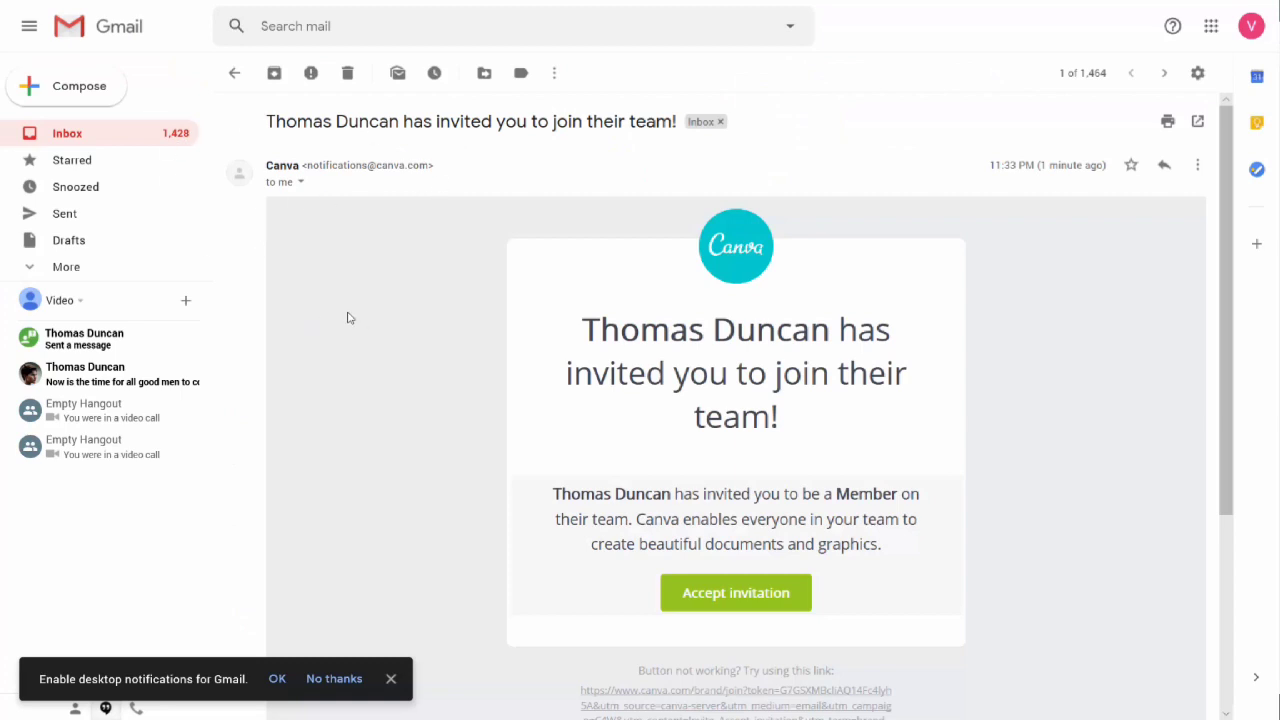
Accept the team invitation email in Gmail and sign up for a Canva account with the invitee's email address and account password.
click(714, 600)
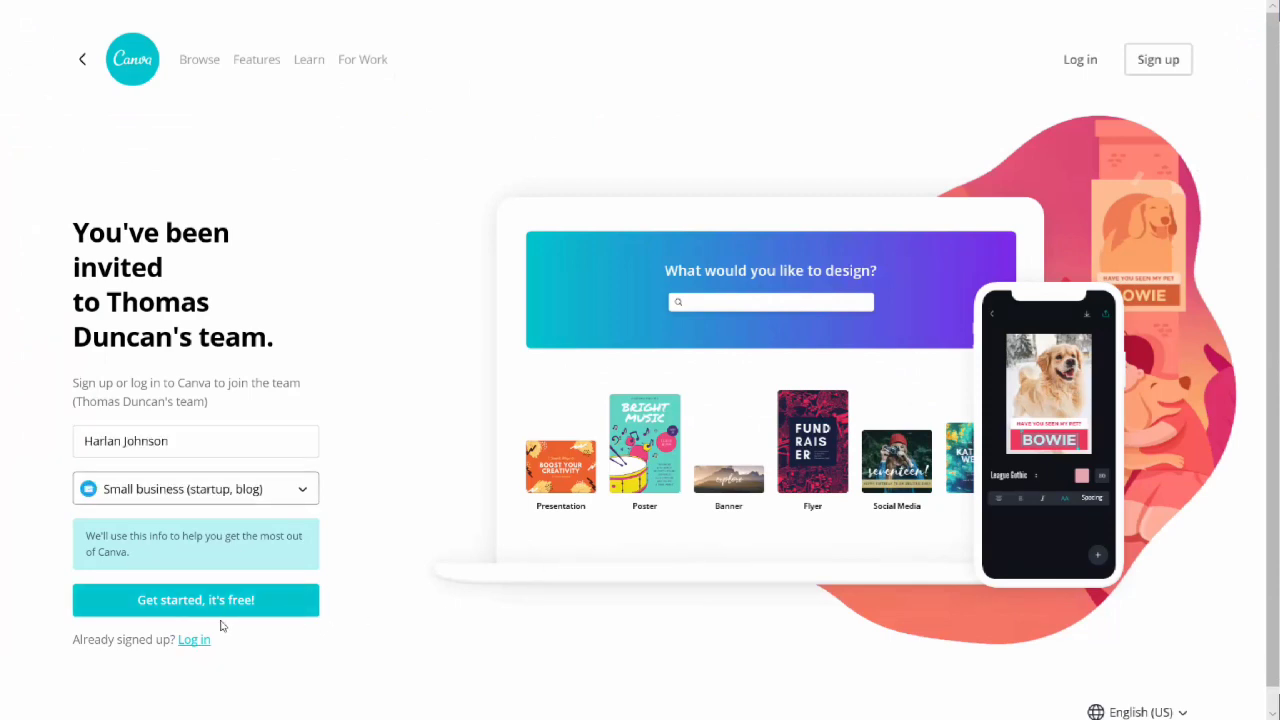
click(213, 605)
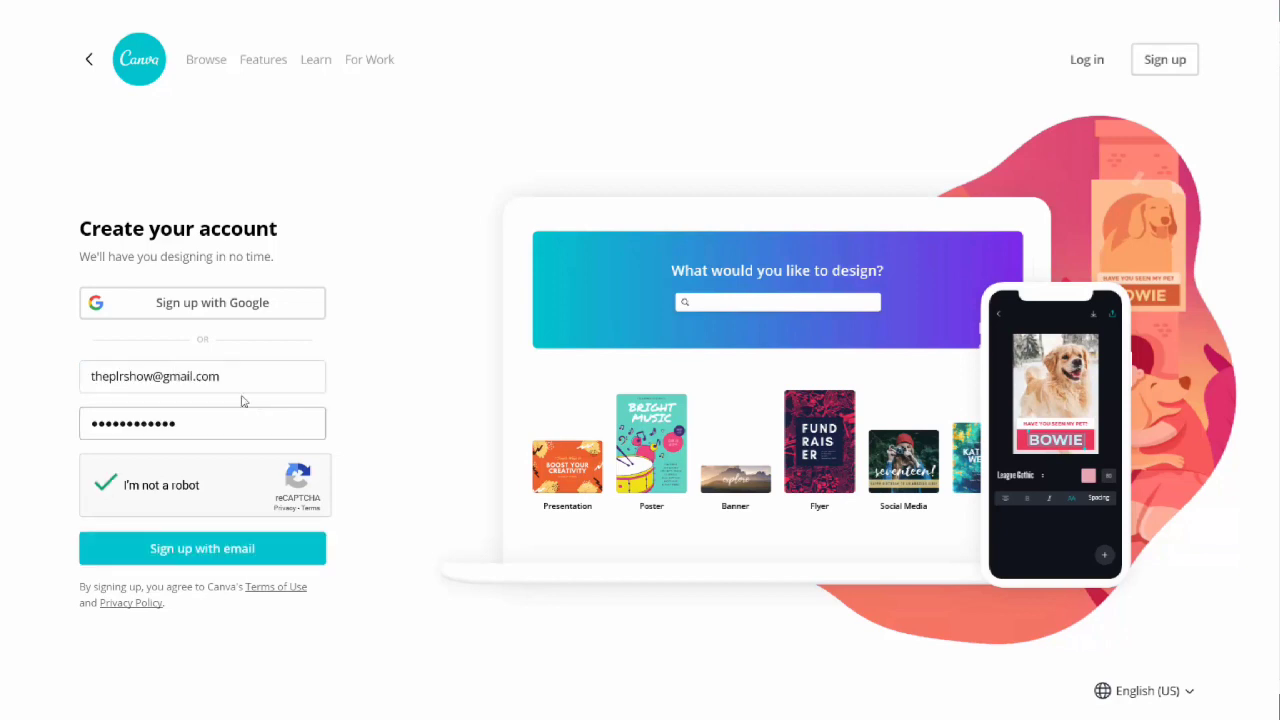
click(221, 545)
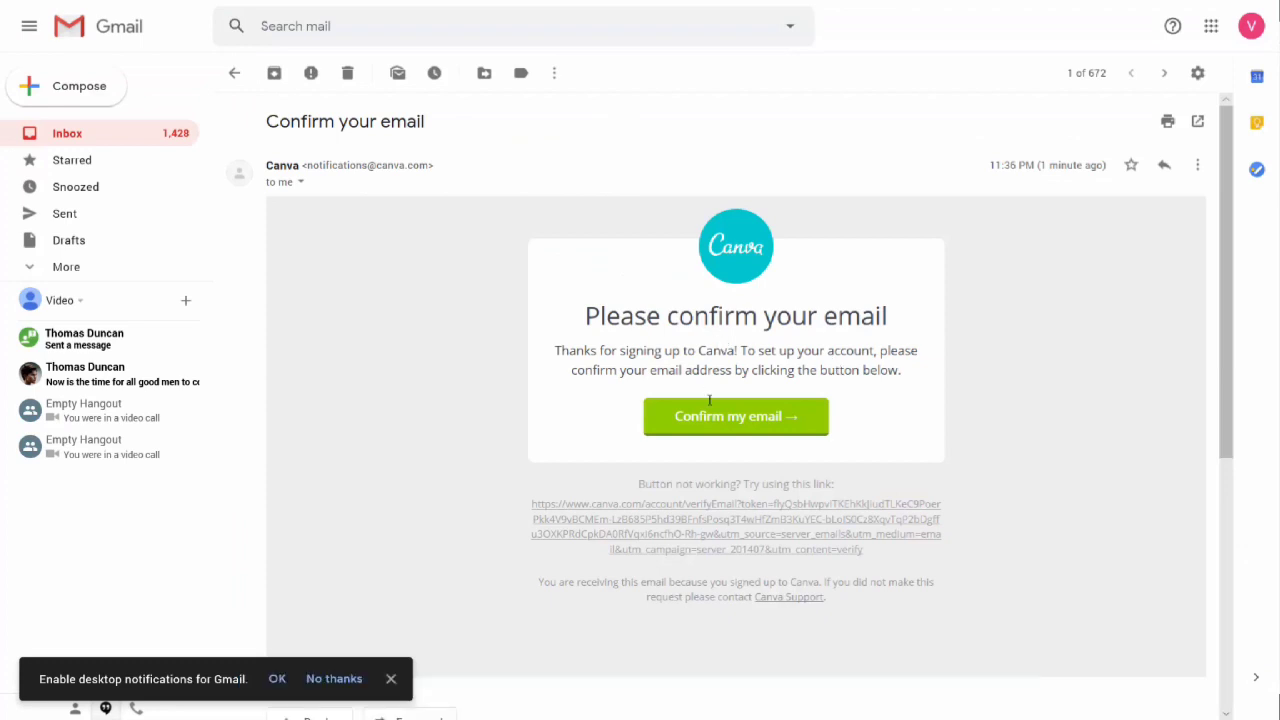
Confirm the new account's email address from Canva's confirmation message in Gmail and return to the Canva home page.
click(711, 414)
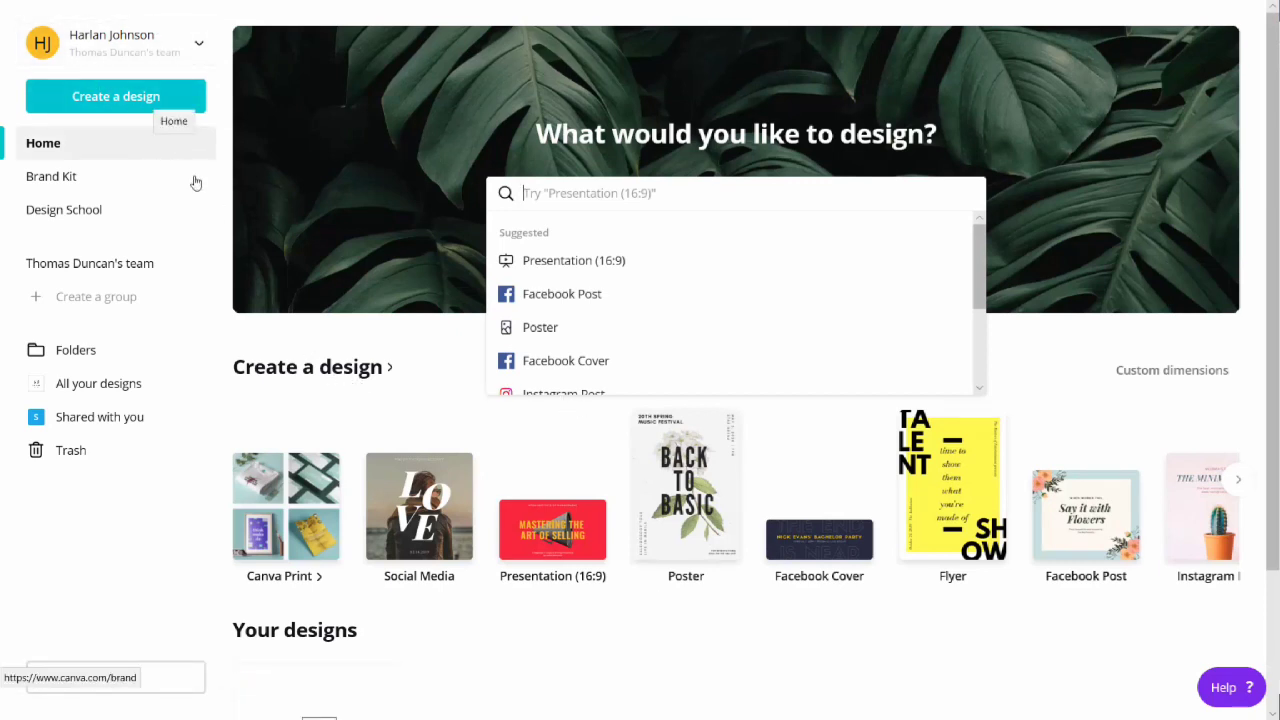
click(86, 191)
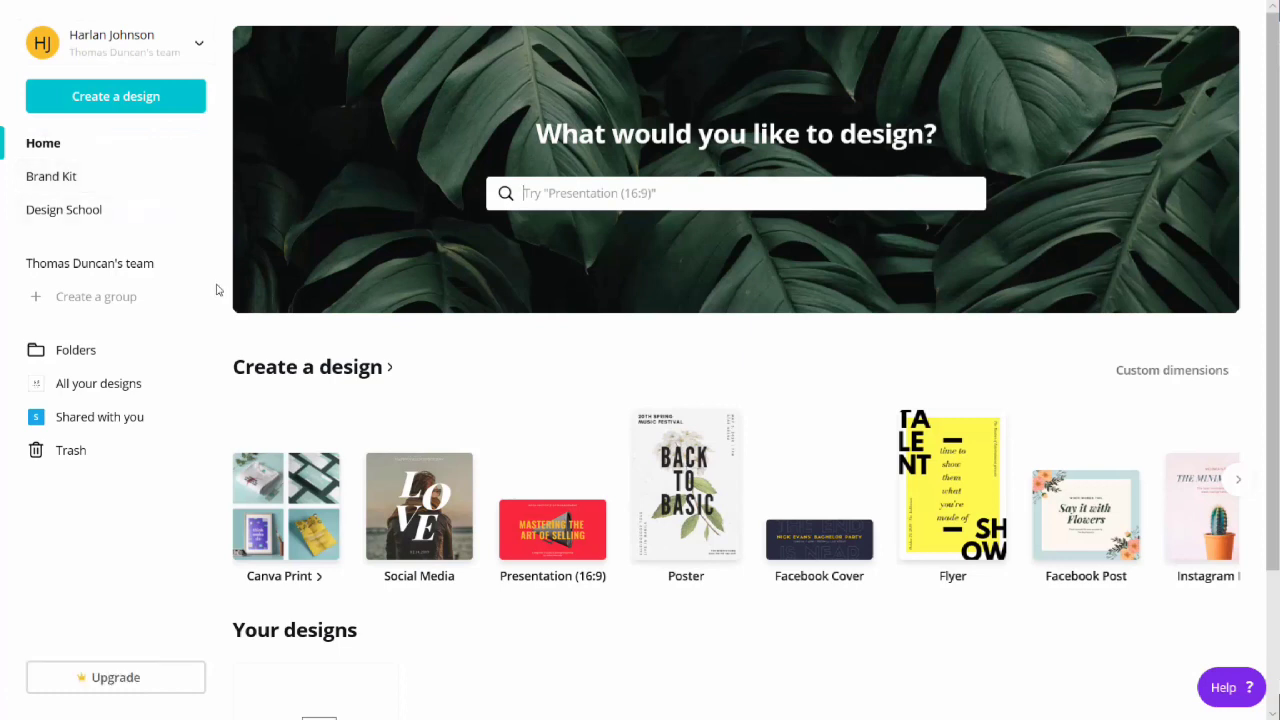
Open the team's page and examine its full list of members and their roles.
click(124, 302)
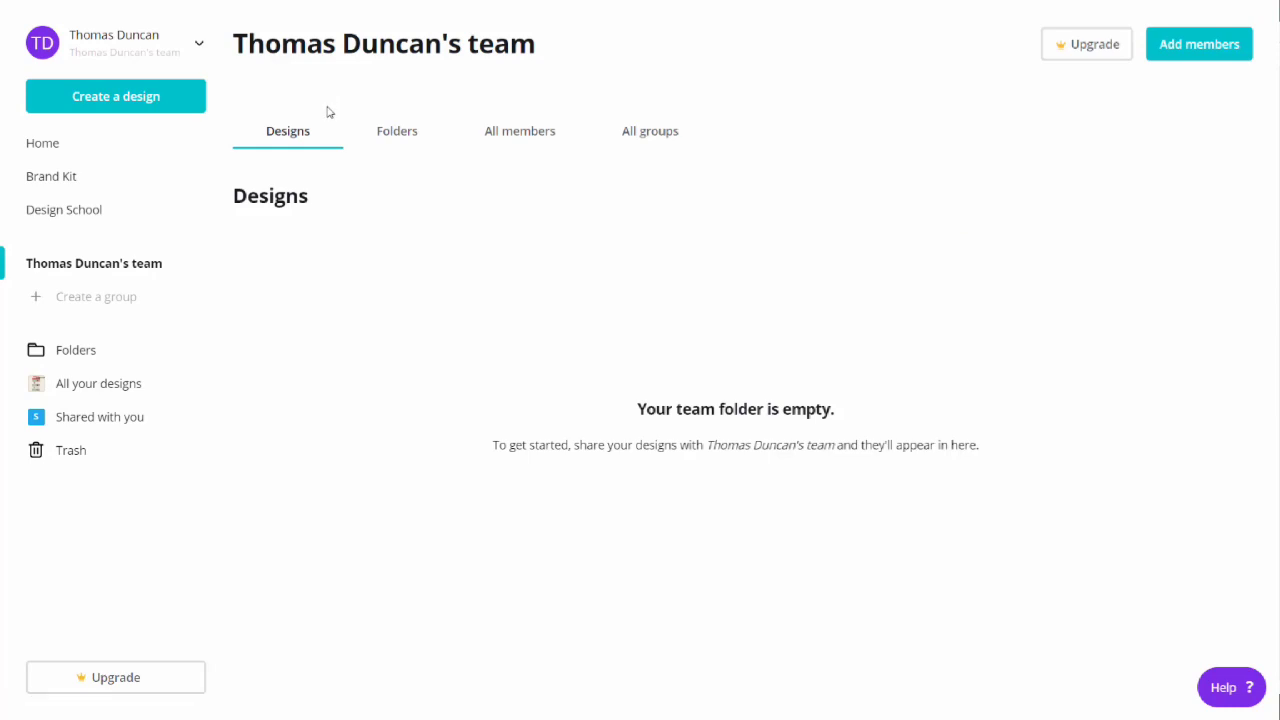
click(509, 136)
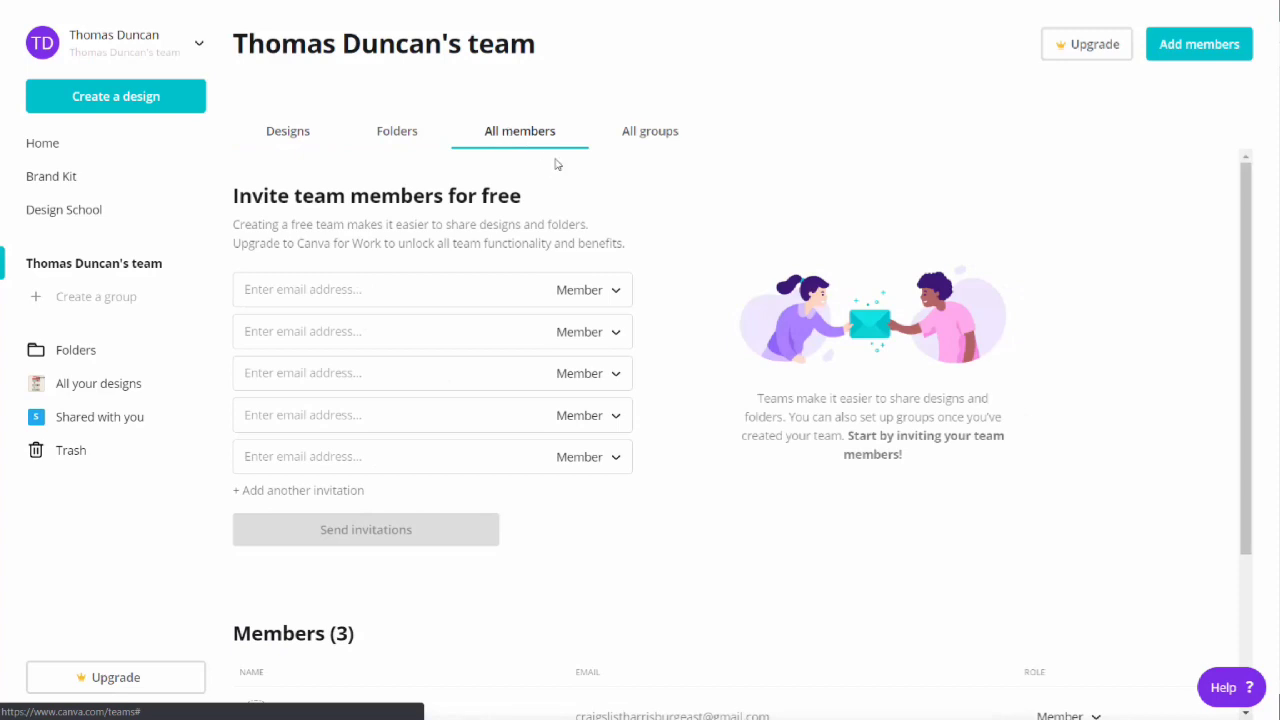
scroll(557, 168, down, 2)
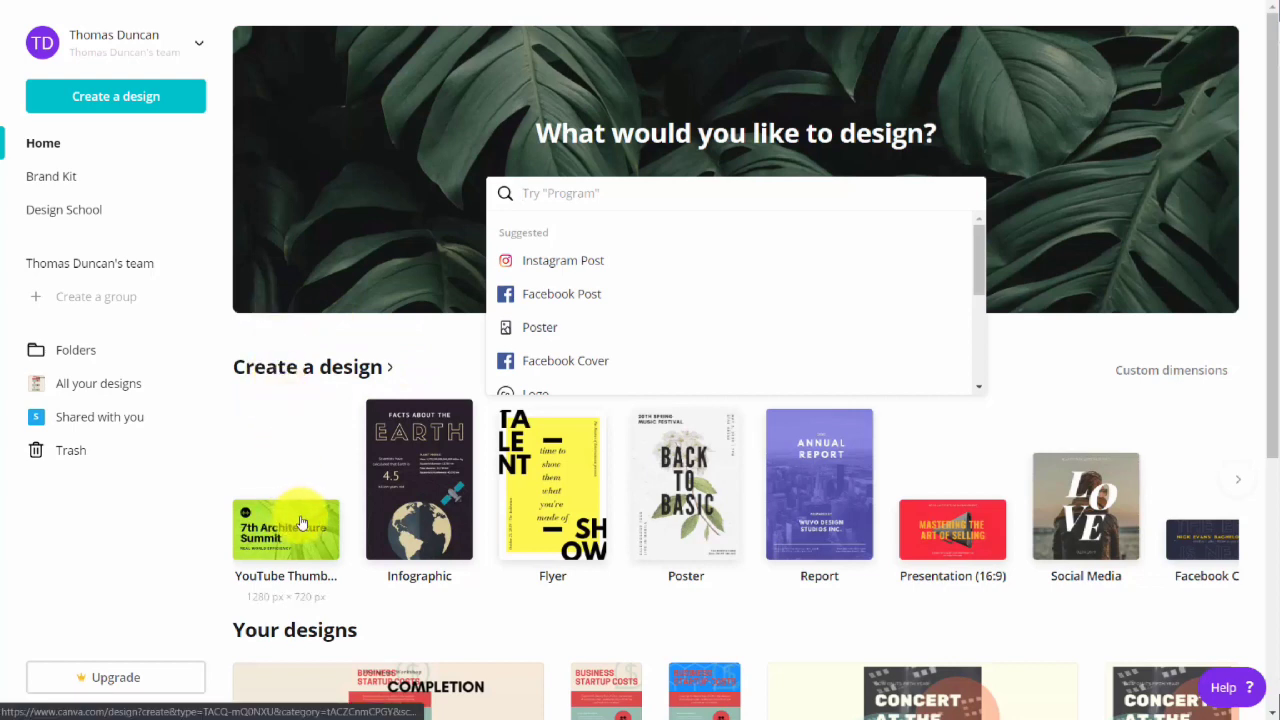
Browse the full catalogue of design types by category, from Social Media to Ads, including the further social media formats.
click(327, 368)
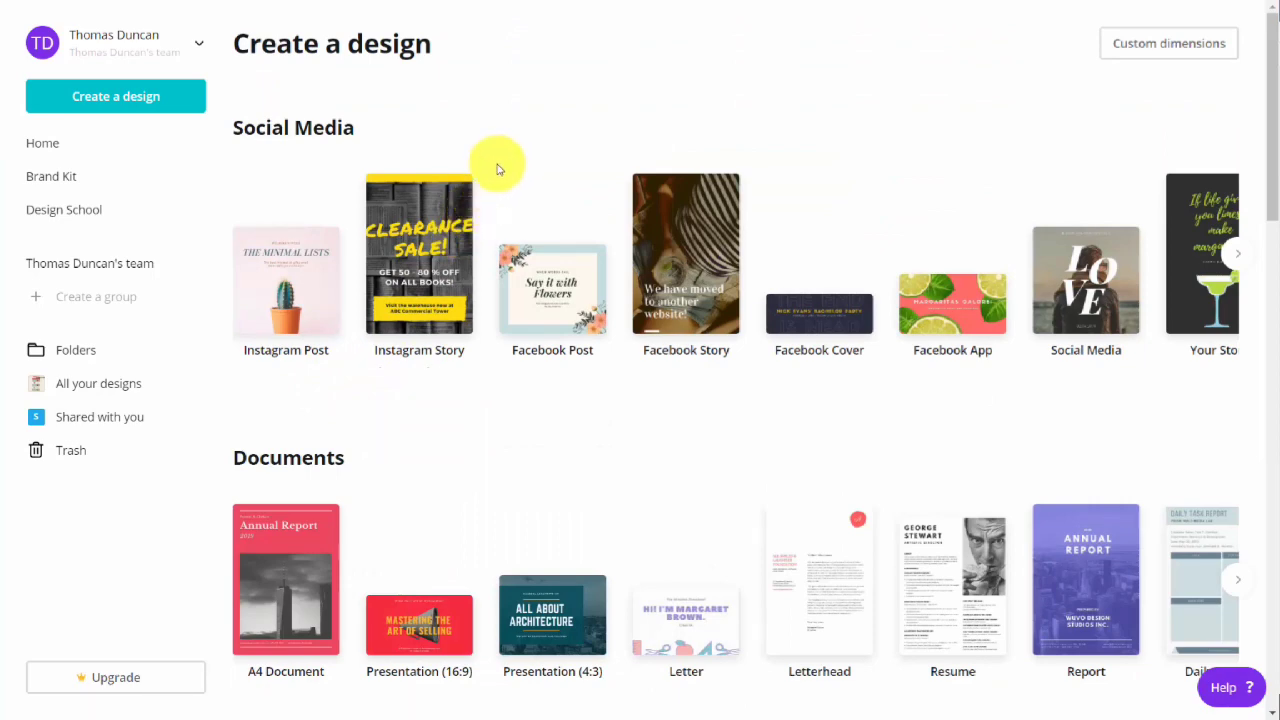
scroll(497, 169, down, 9)
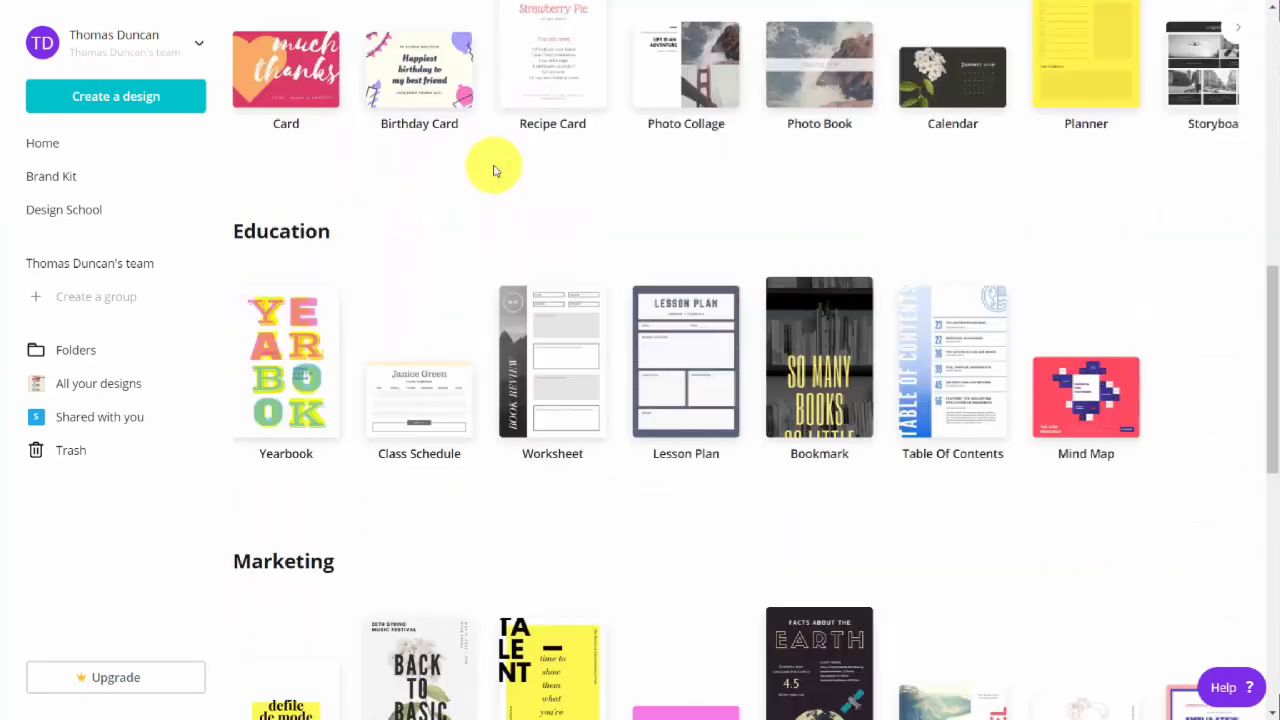
scroll(493, 170, down, 5)
scroll(490, 171, down, 4)
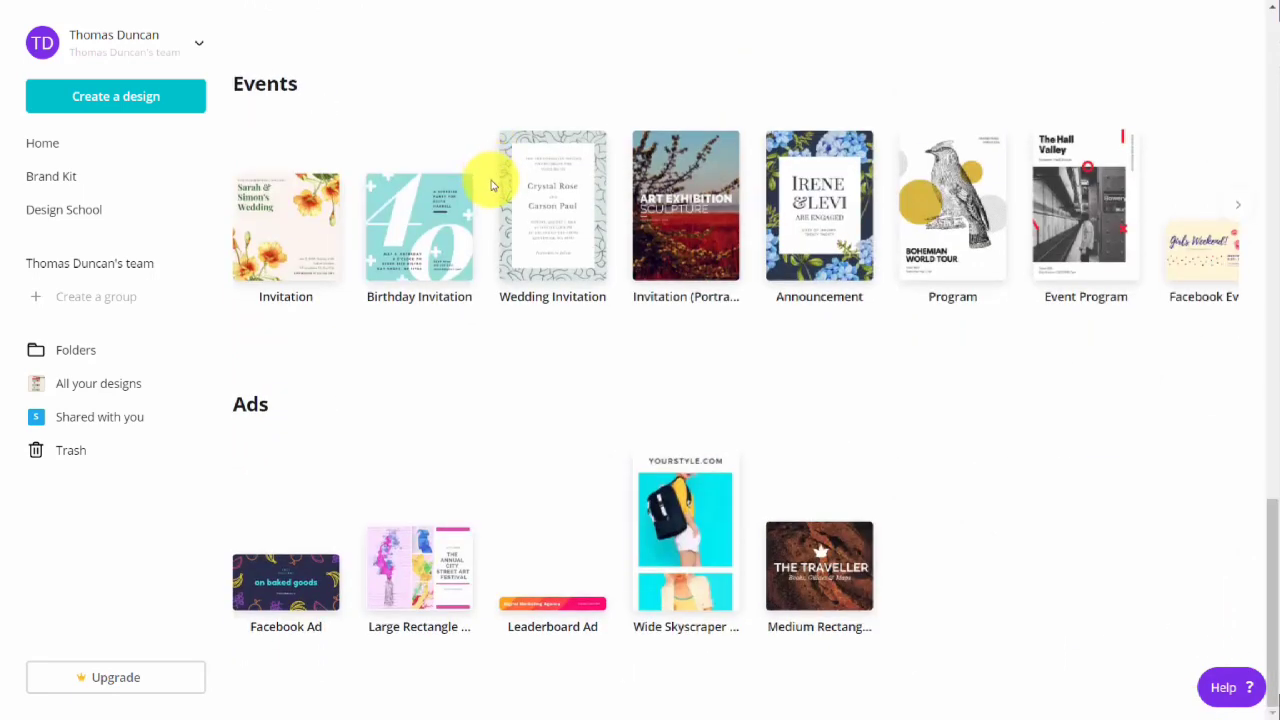
scroll(493, 185, up, 18)
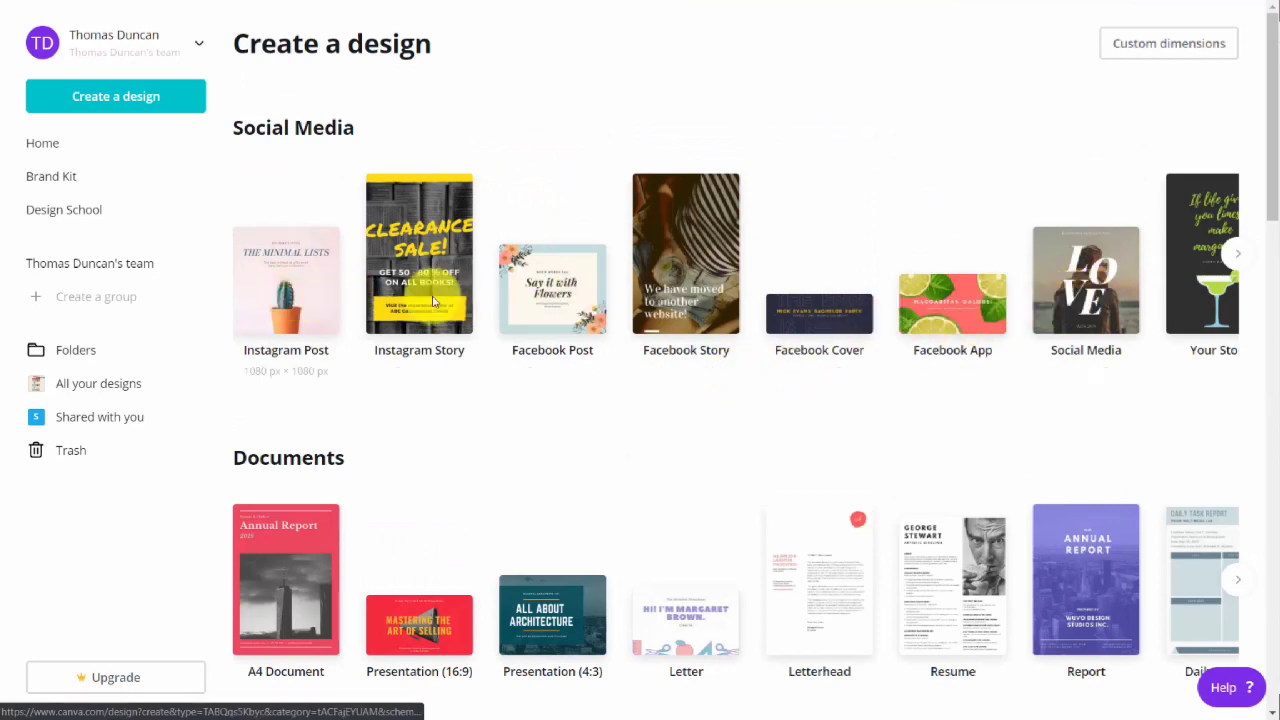
click(1238, 253)
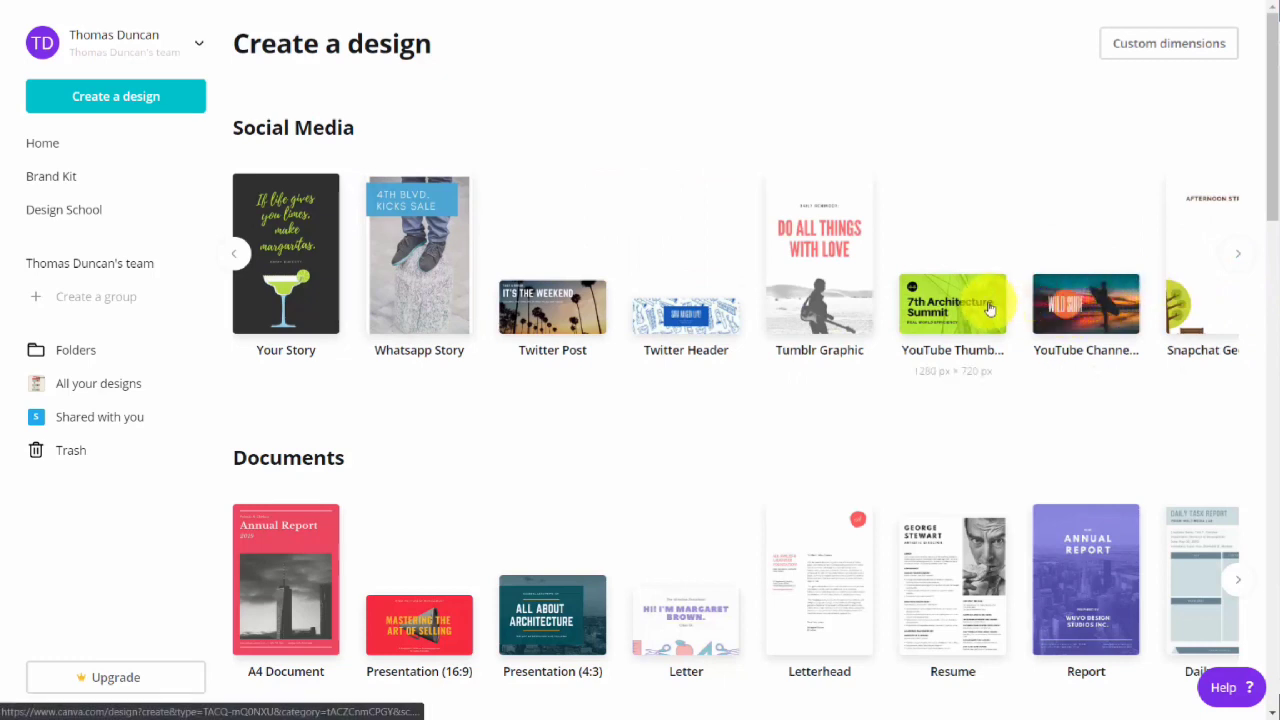
Create a blank Your Story design and look through the templates offered for it.
click(294, 248)
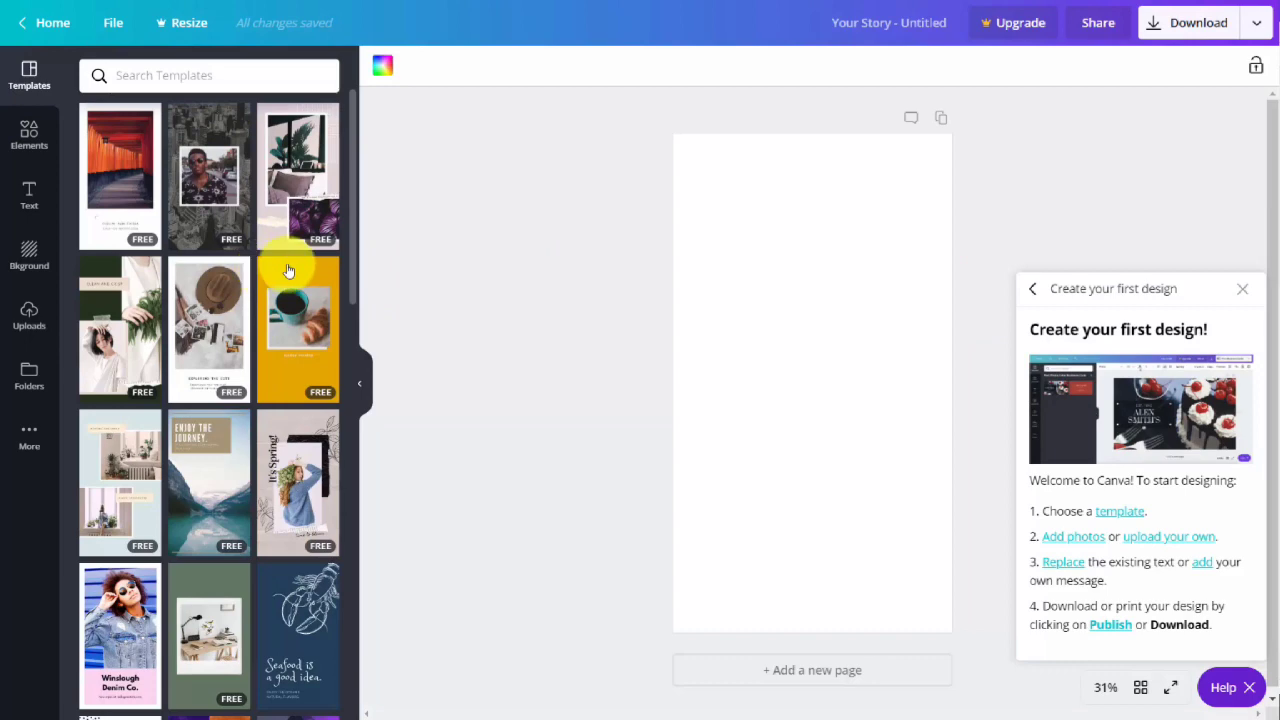
scroll(288, 270, down, 3)
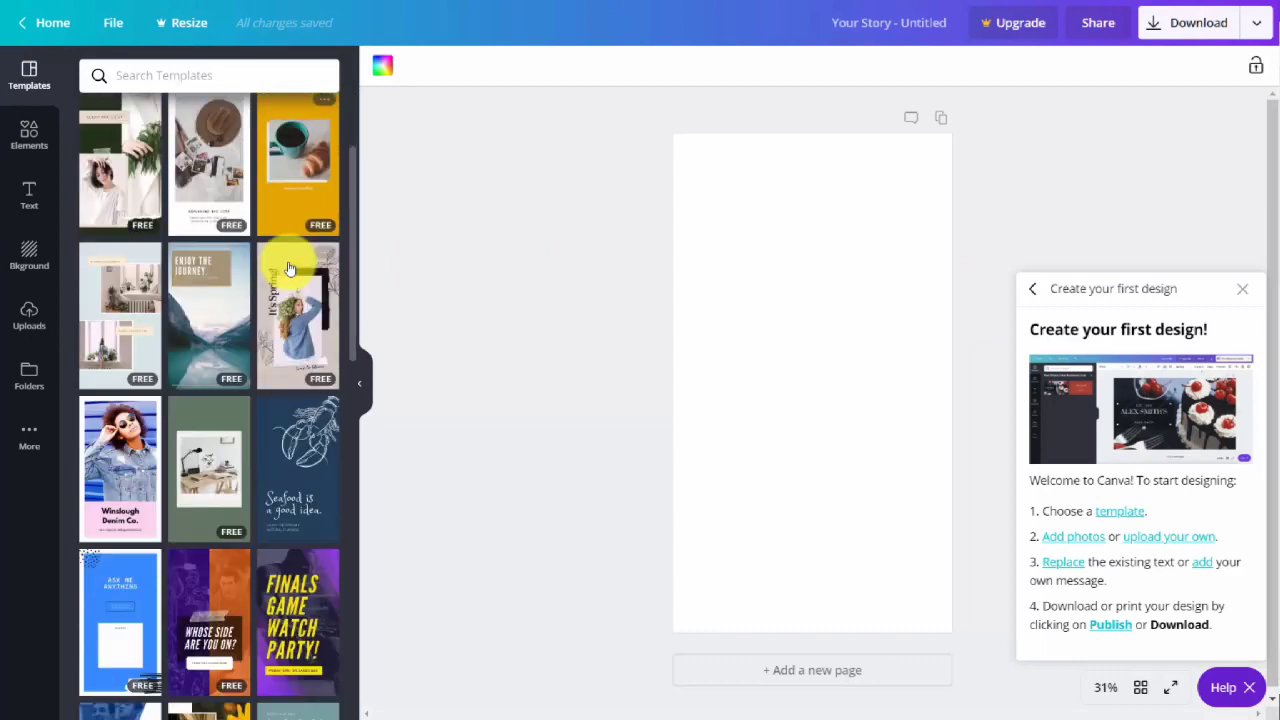
scroll(288, 270, down, 2)
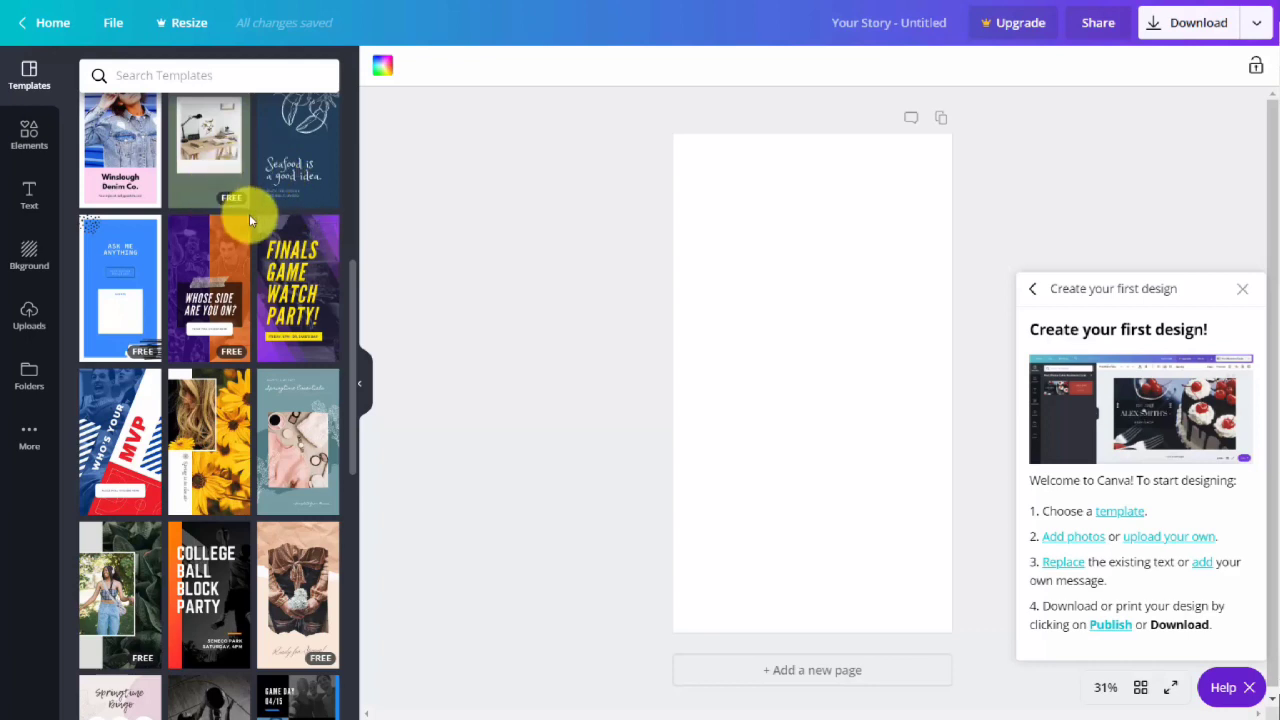
scroll(250, 220, up, 2)
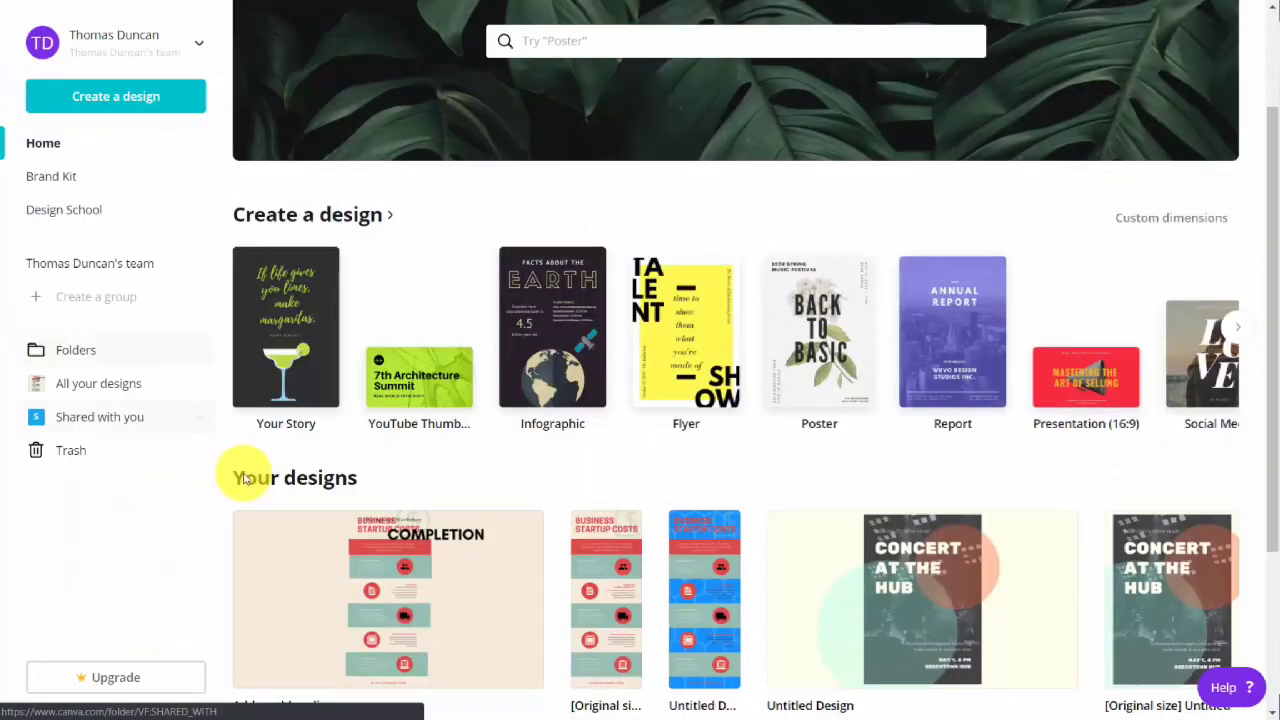
Search the home page's design types for "facebook" and create a Facebook App design.
scroll(371, 491, down, 1)
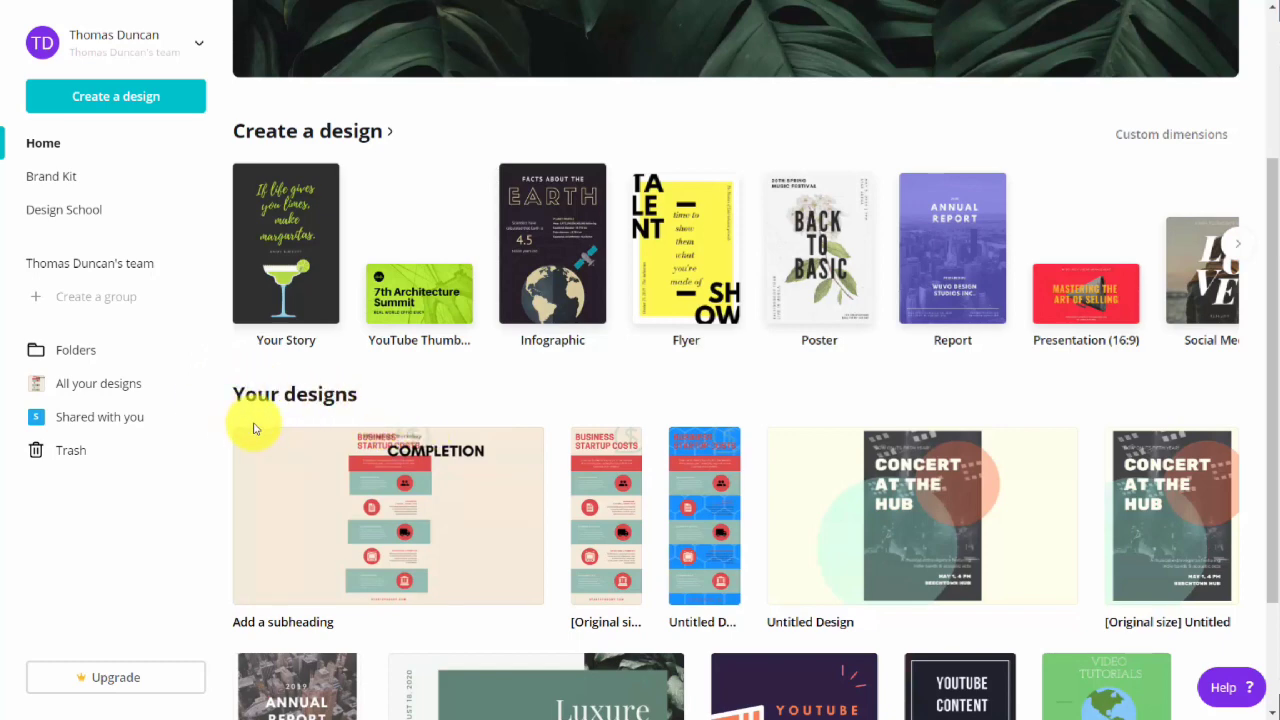
scroll(253, 428, up, 3)
click(572, 130)
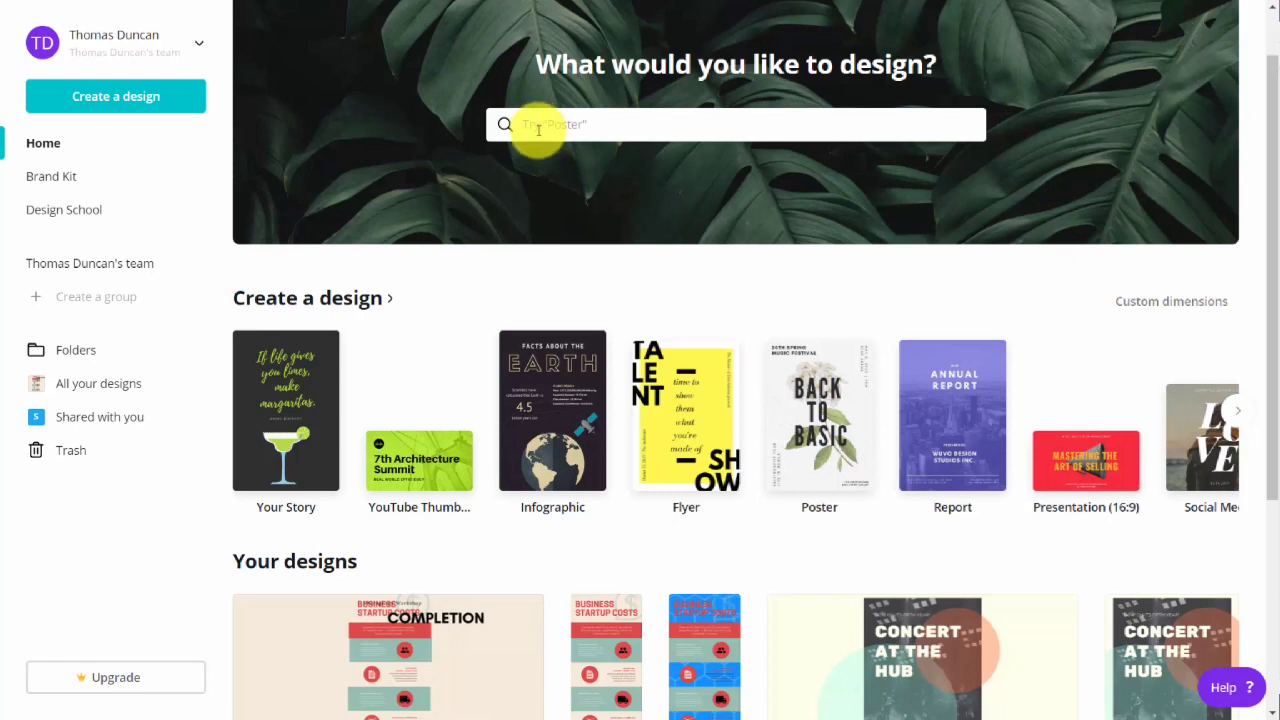
text(facebook)
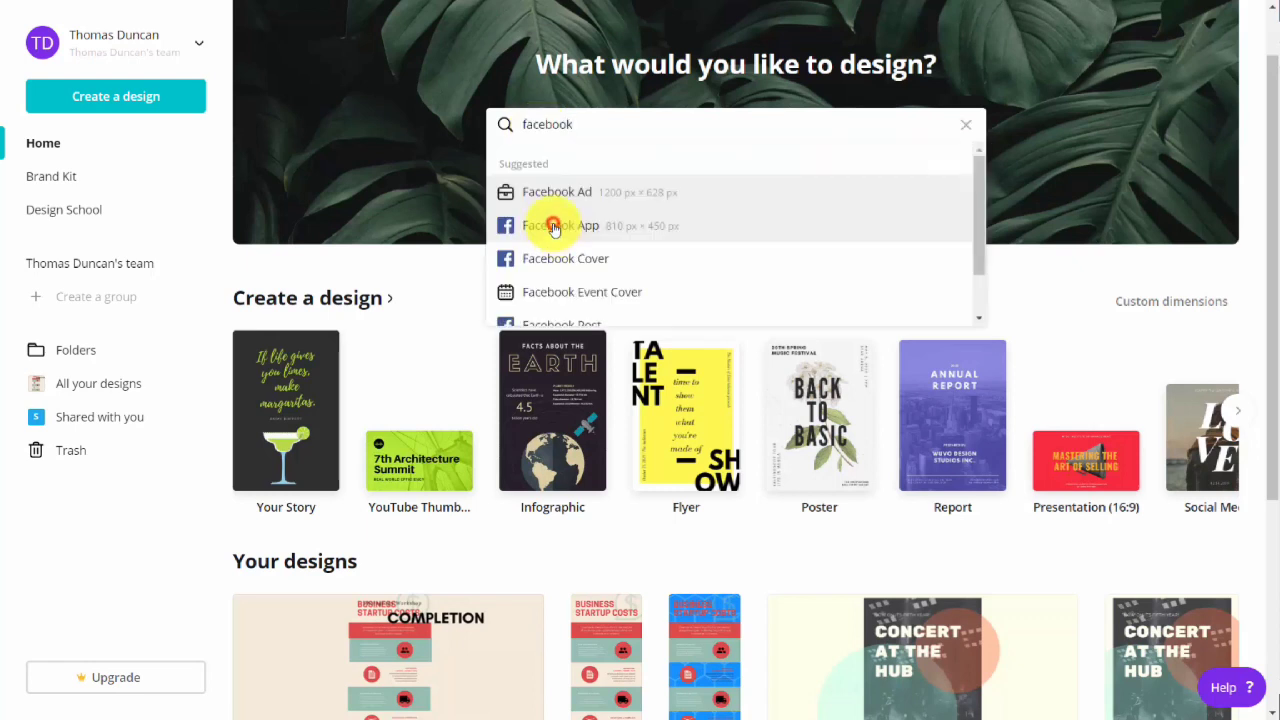
click(555, 227)
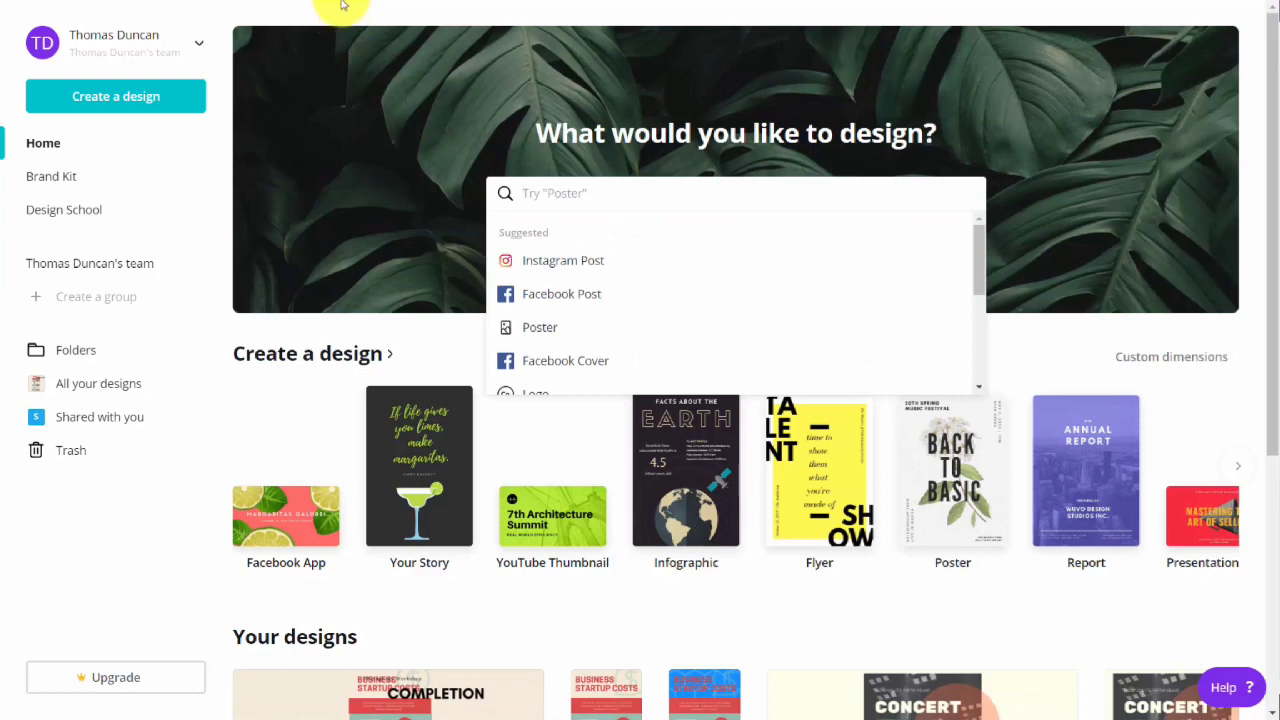
Create a new design with custom dimensions of 900 × 600 px after viewing the available units.
click(133, 103)
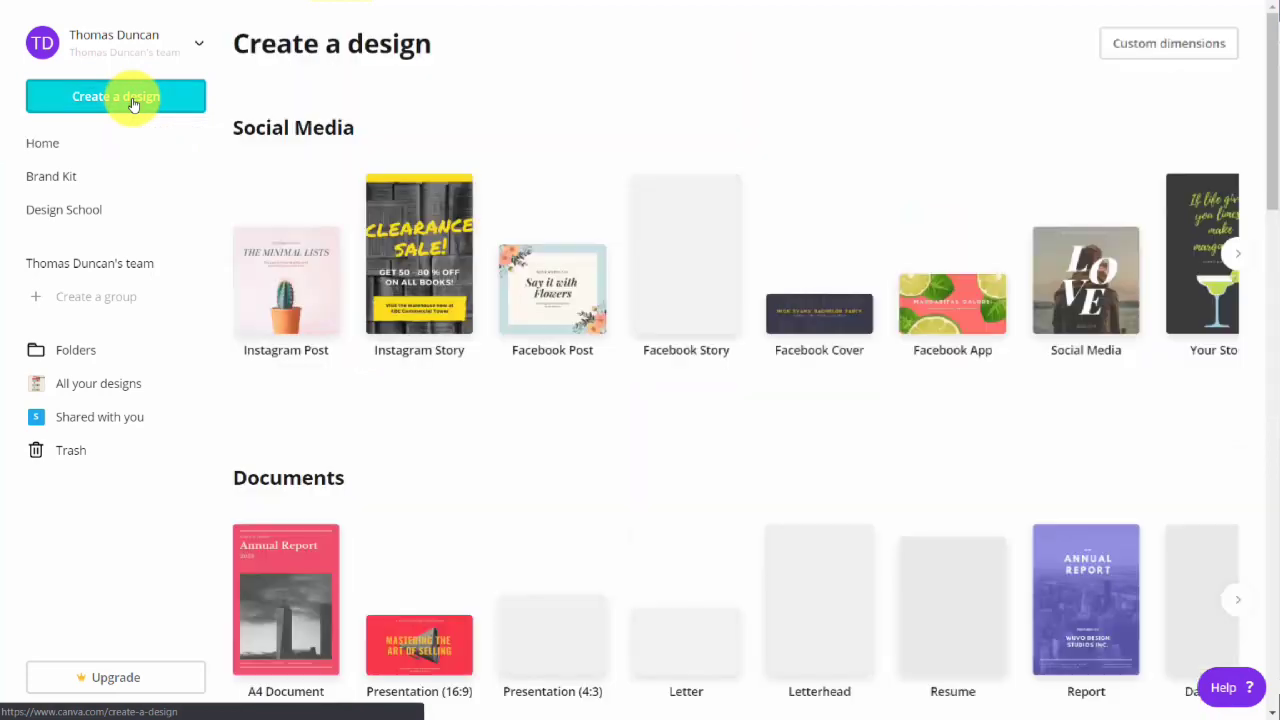
click(1116, 55)
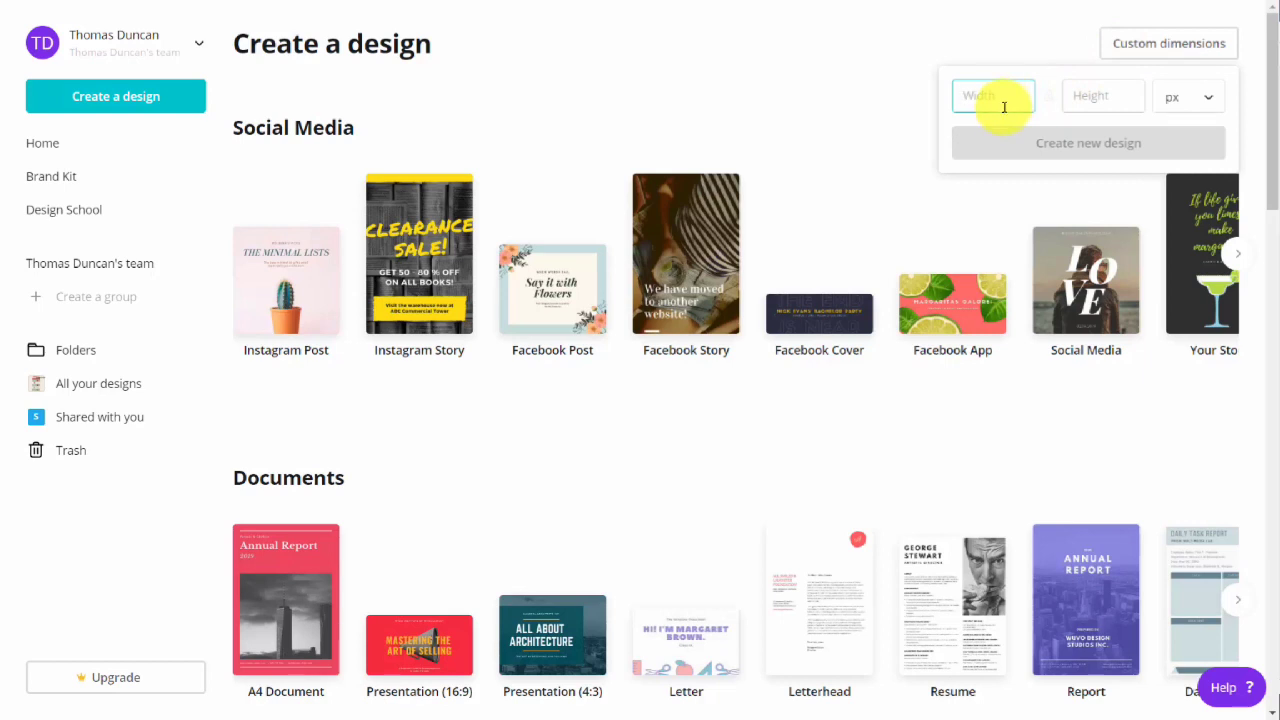
text(900)
key(Tab)
text(600)
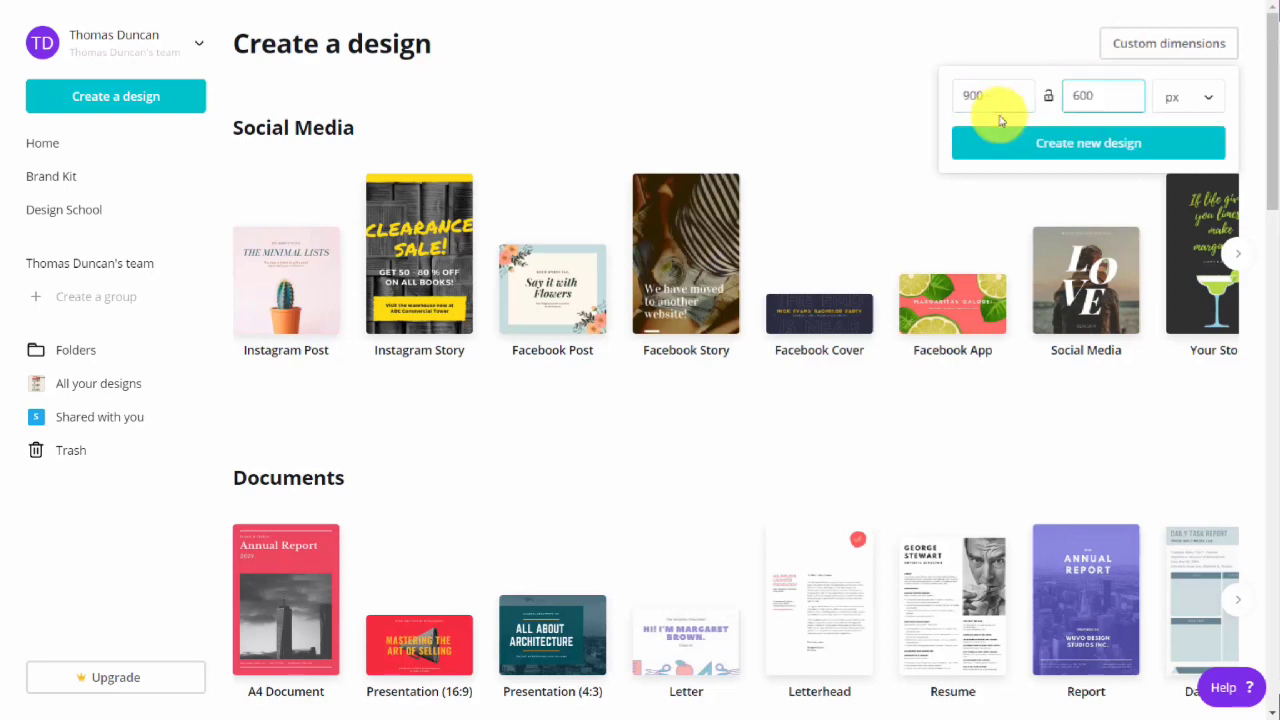
click(1160, 100)
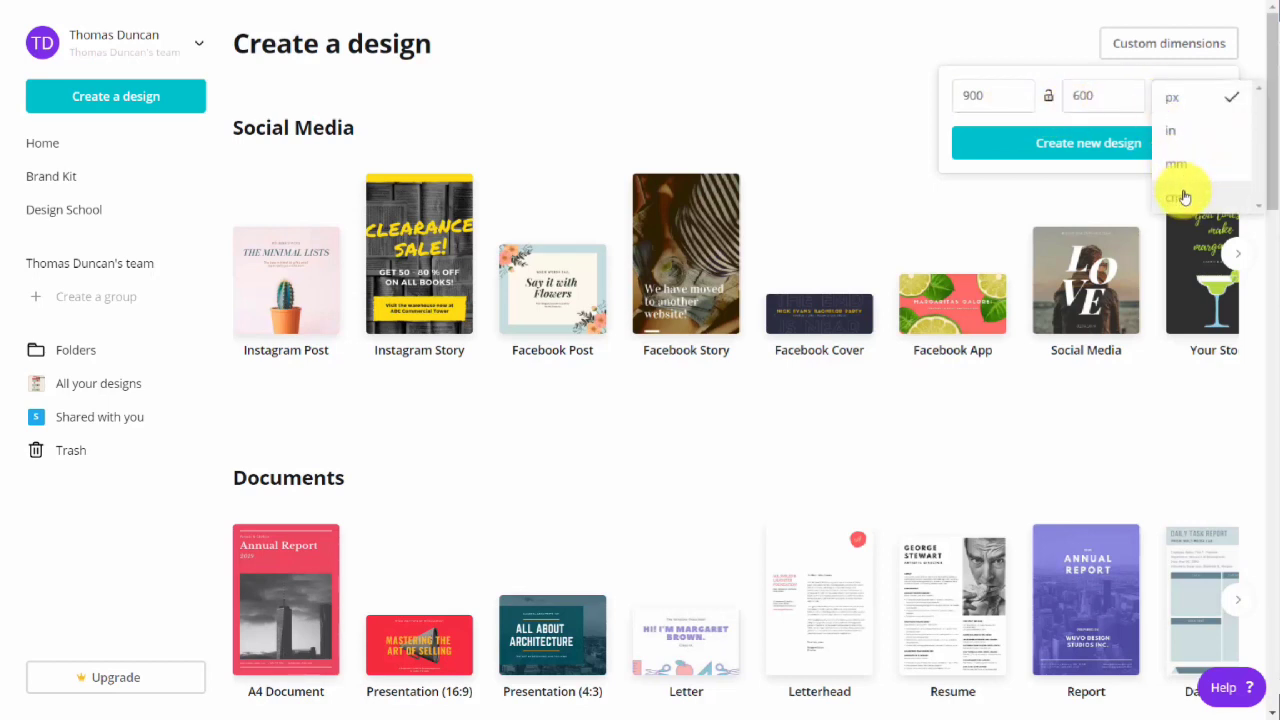
click(864, 112)
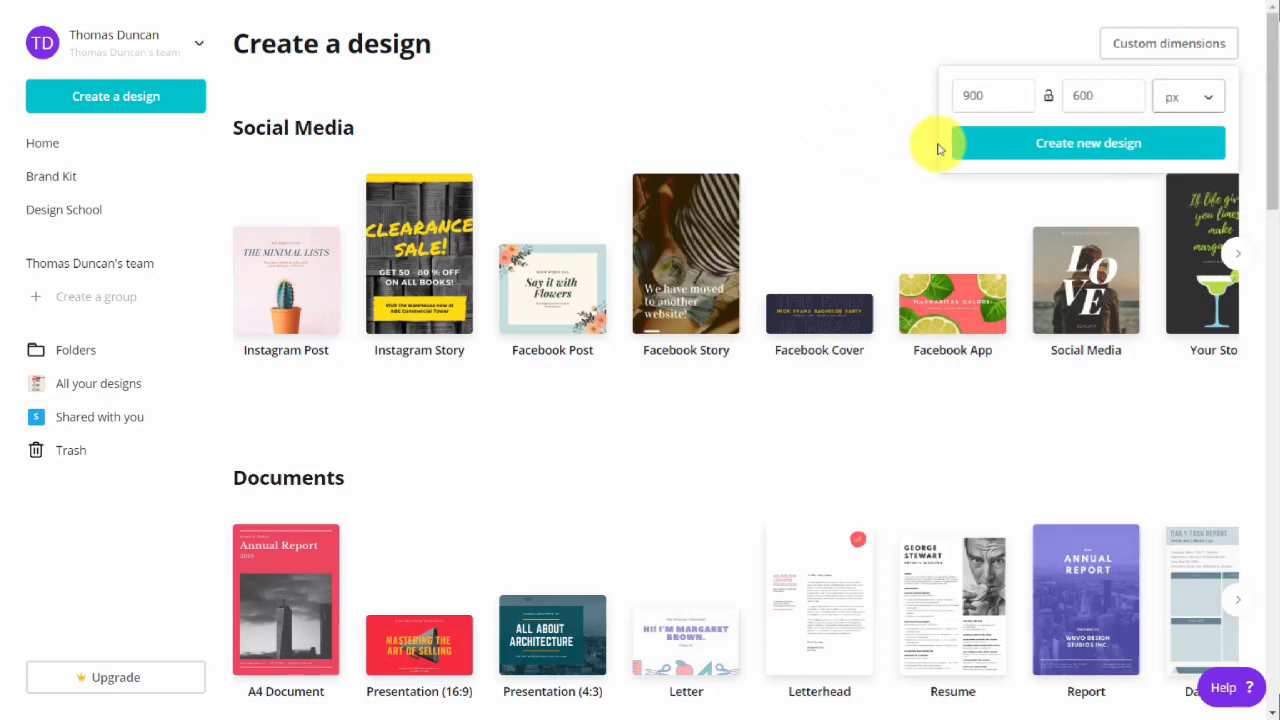
click(1066, 145)
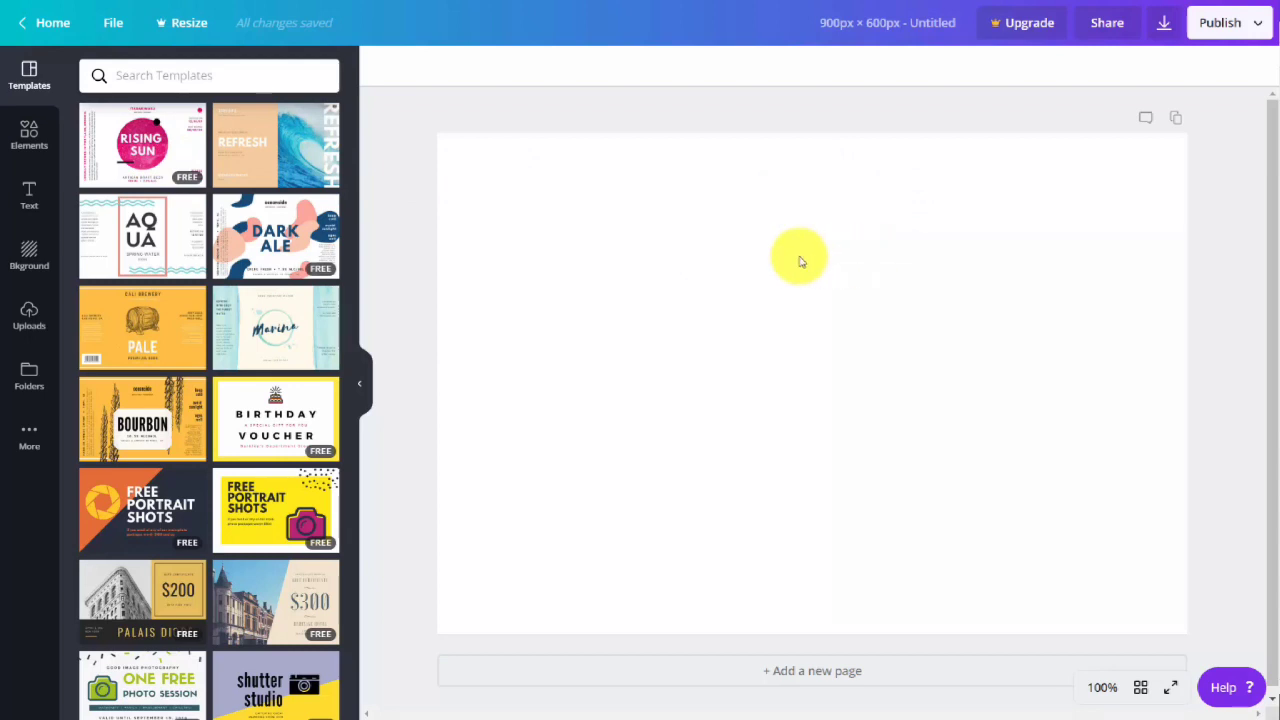
Apply the Dark Ale template to the blank page and look through the element, text and background collections.
click(265, 233)
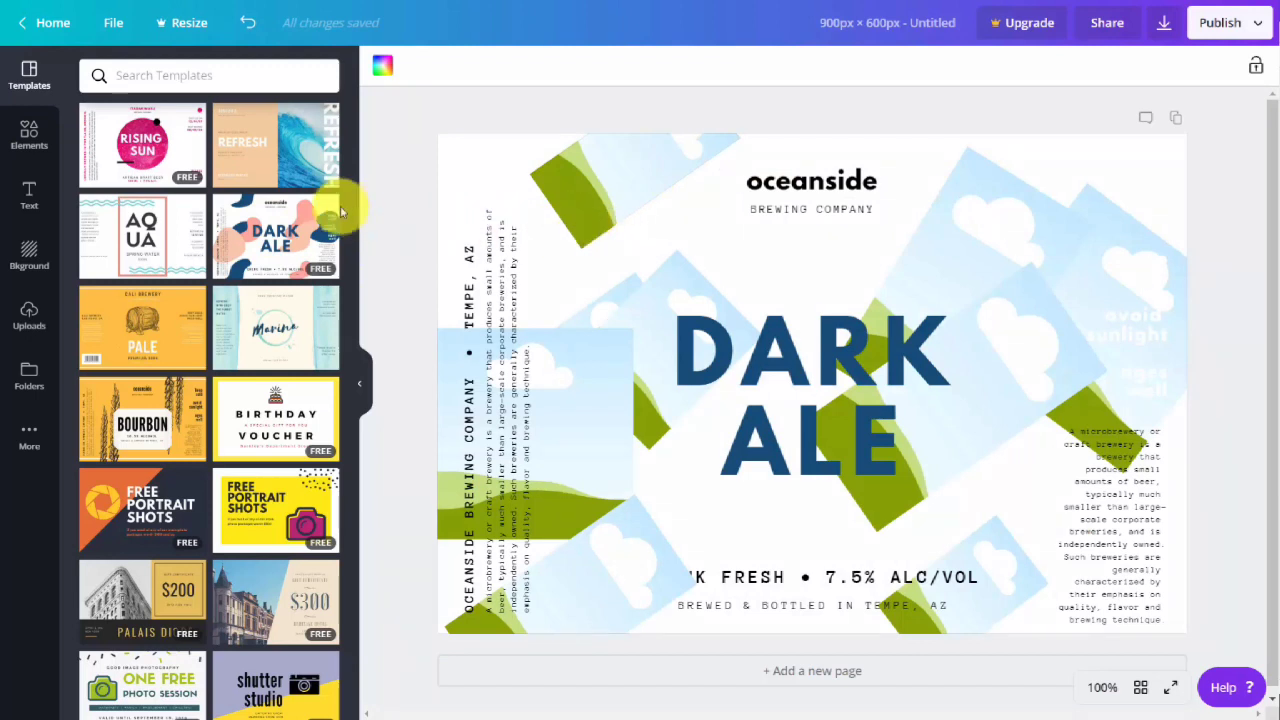
click(27, 141)
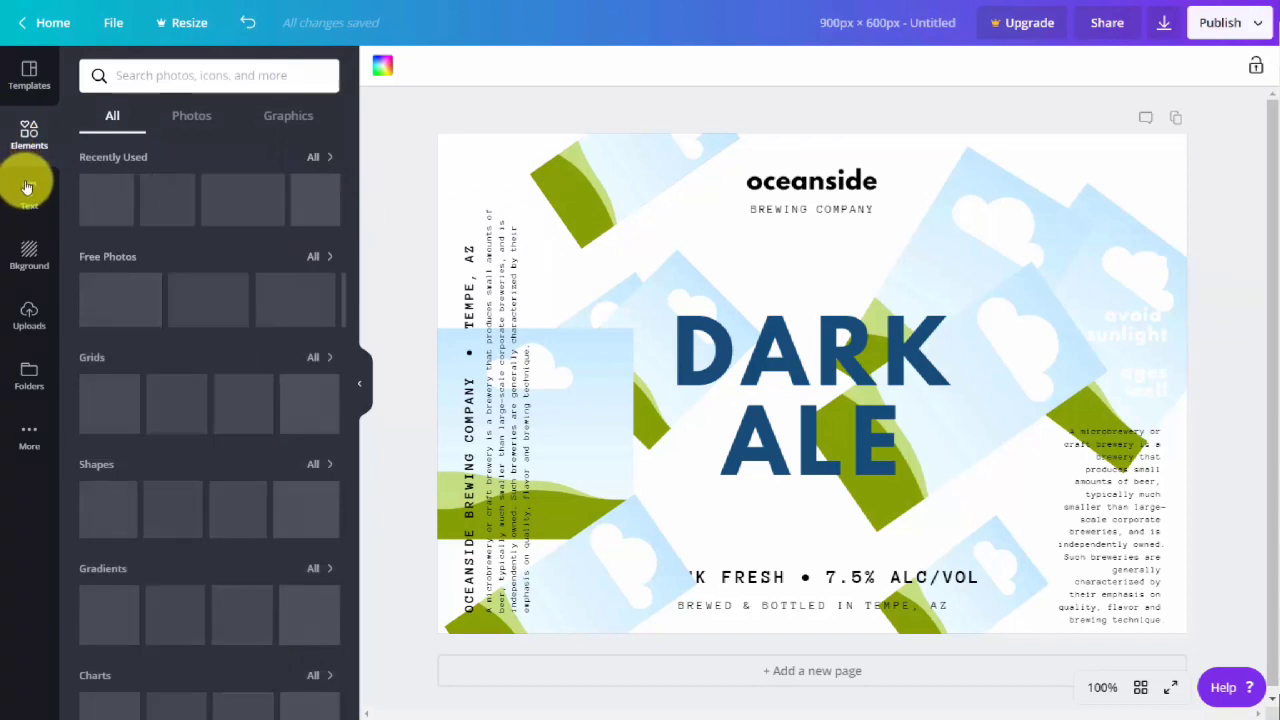
click(29, 193)
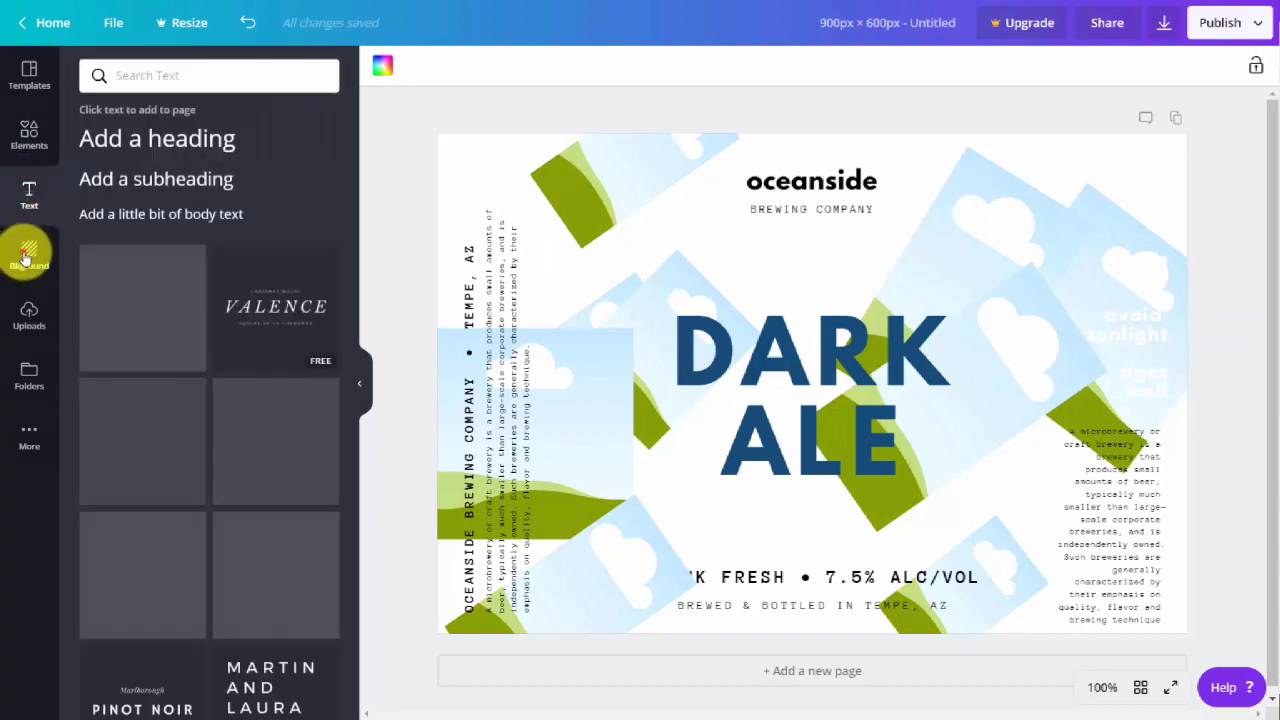
click(24, 254)
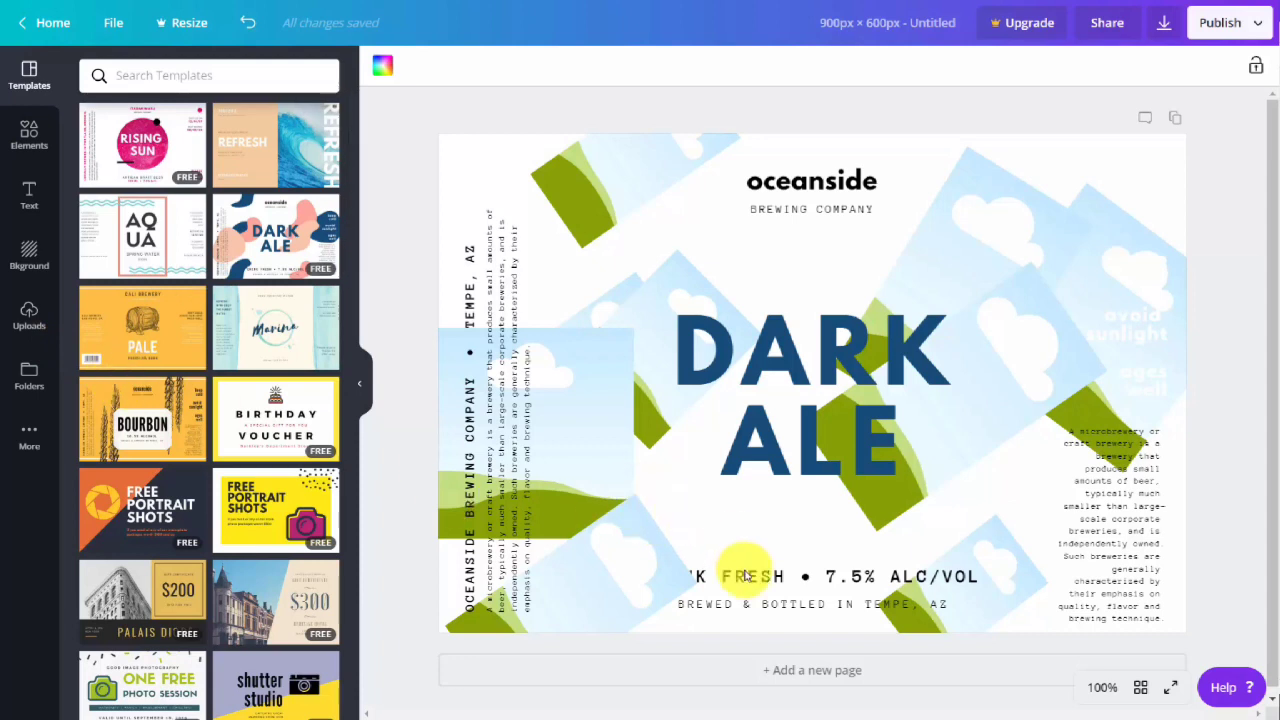
Add a second page with the Marina water label template and duplicate that page.
click(794, 677)
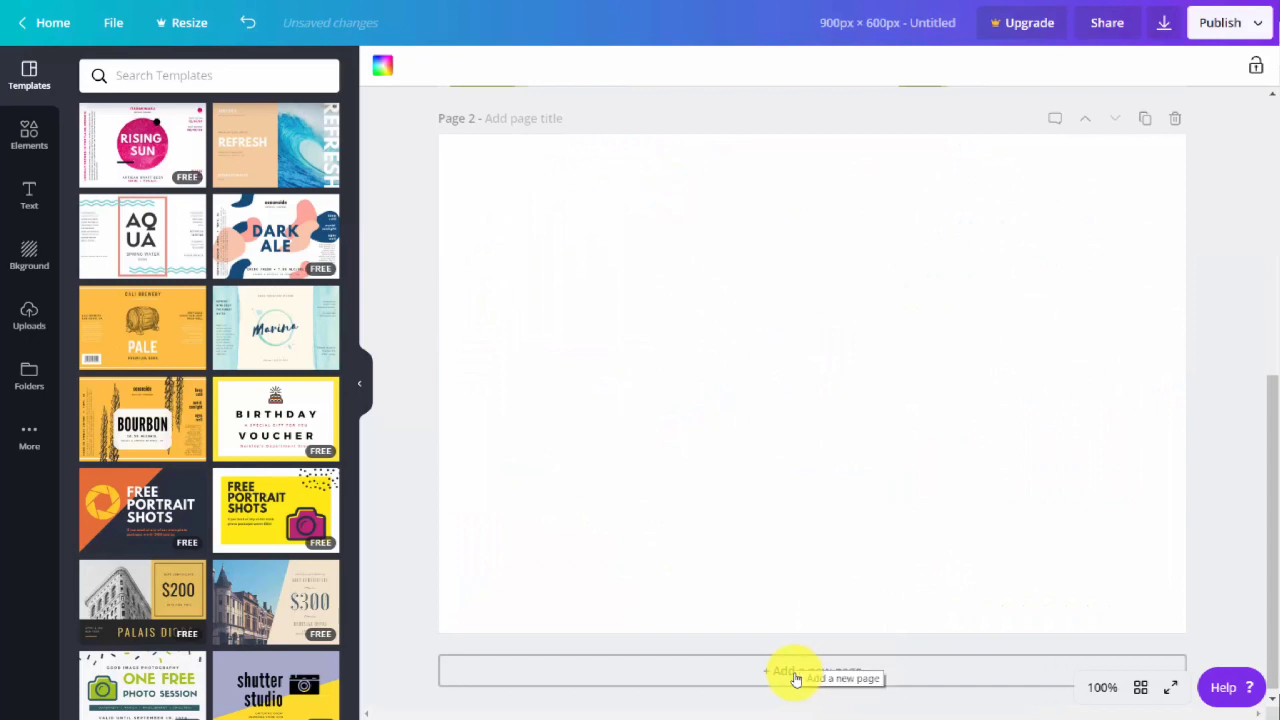
click(257, 323)
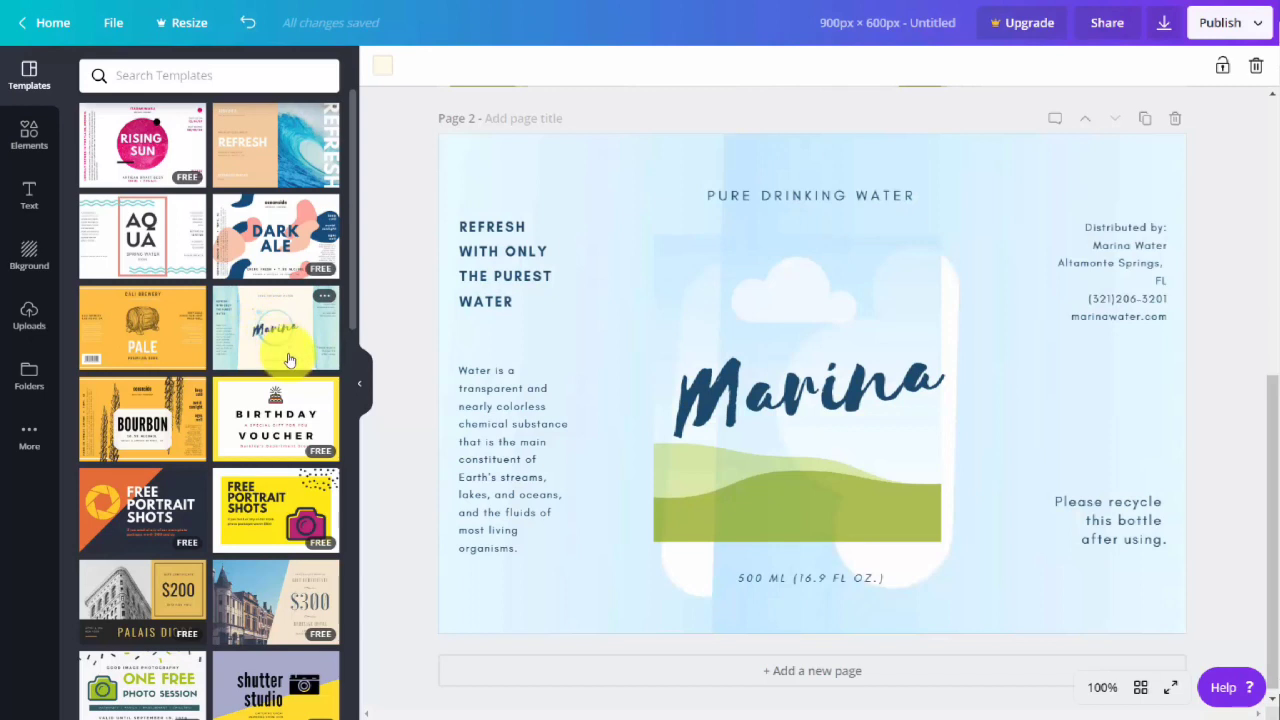
scroll(1056, 206, up, 1)
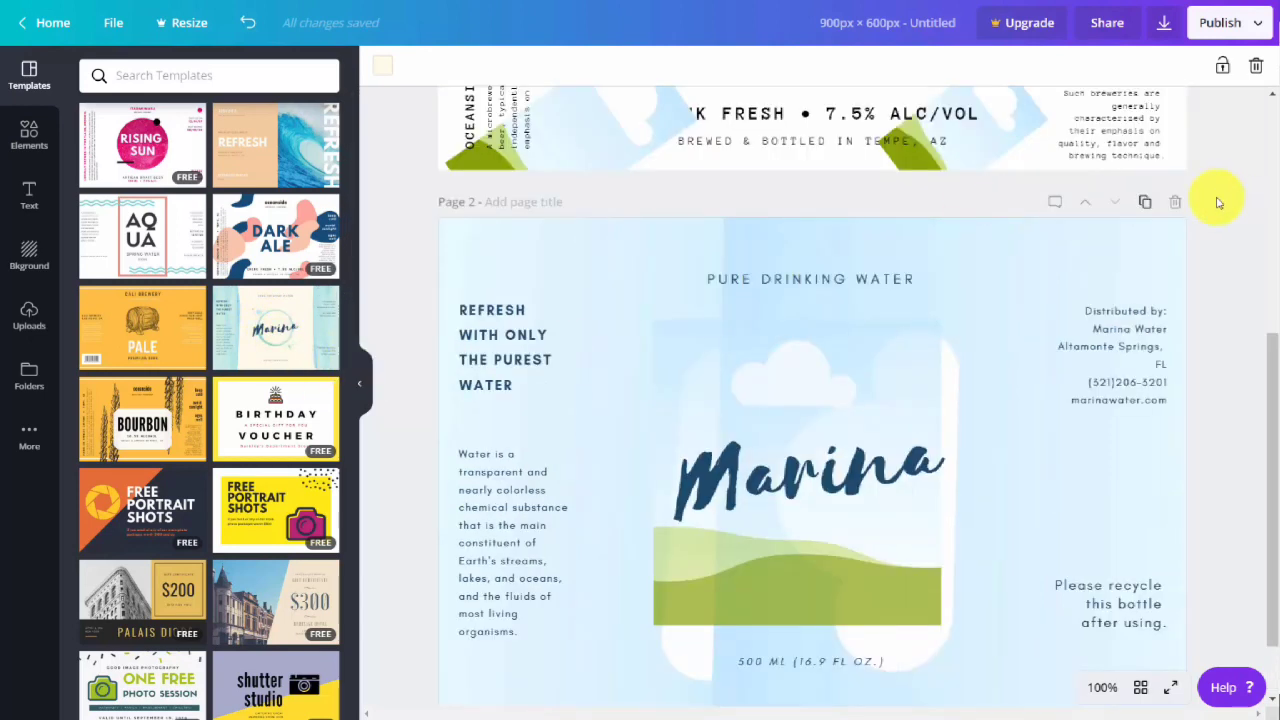
click(1143, 203)
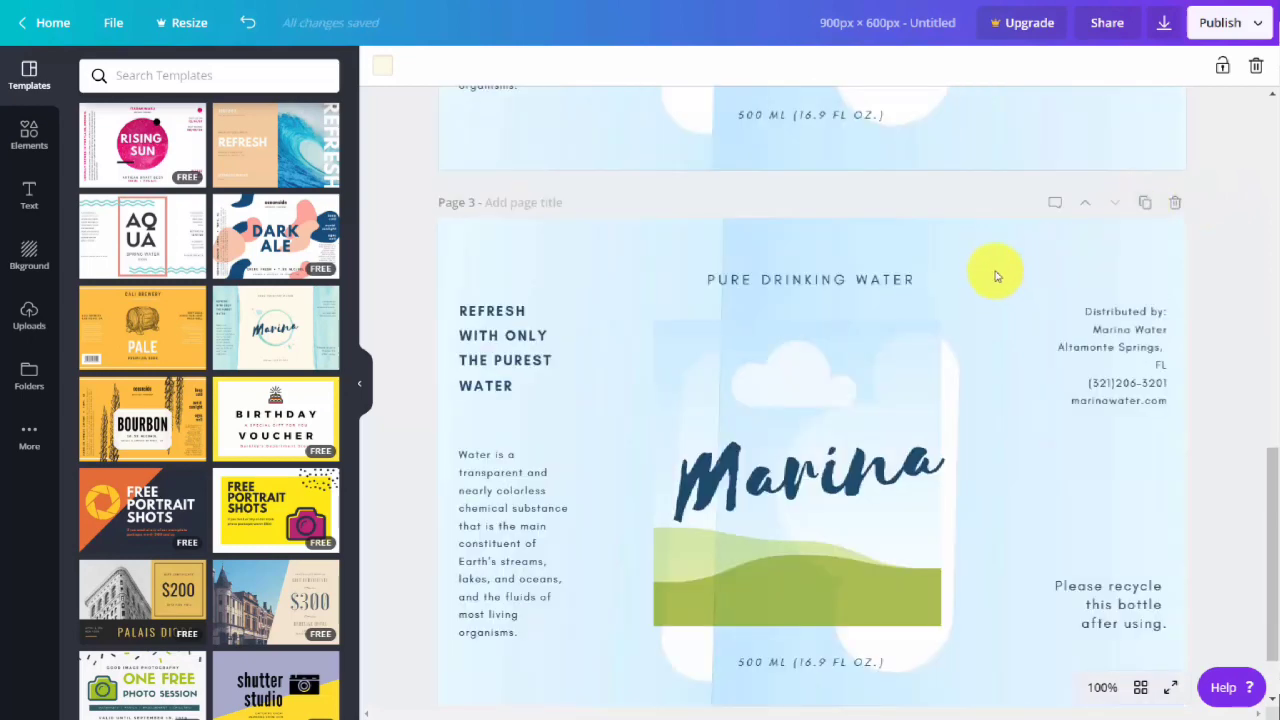
Save the note "Now is the time for all good Men to come to the aid of their country" on page 2 and delete that page.
scroll(991, 271, up, 5)
scroll(985, 271, down, 5)
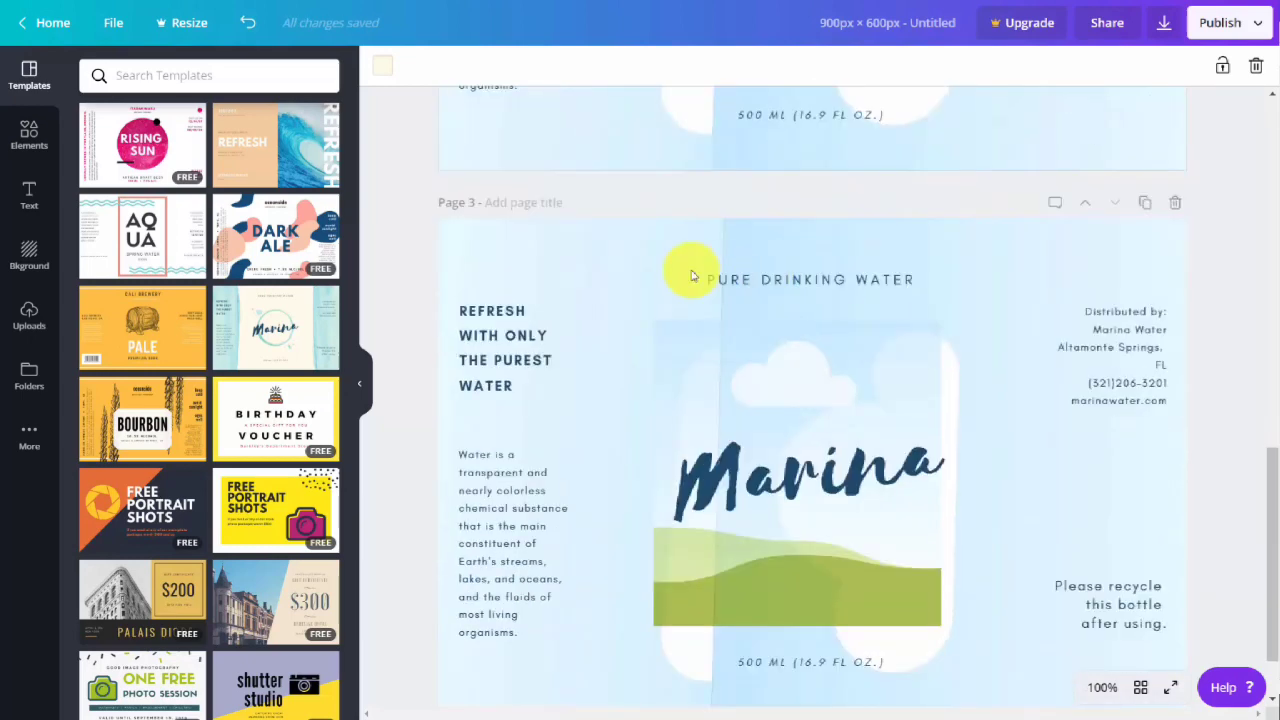
scroll(744, 283, up, 1)
scroll(745, 287, up, 7)
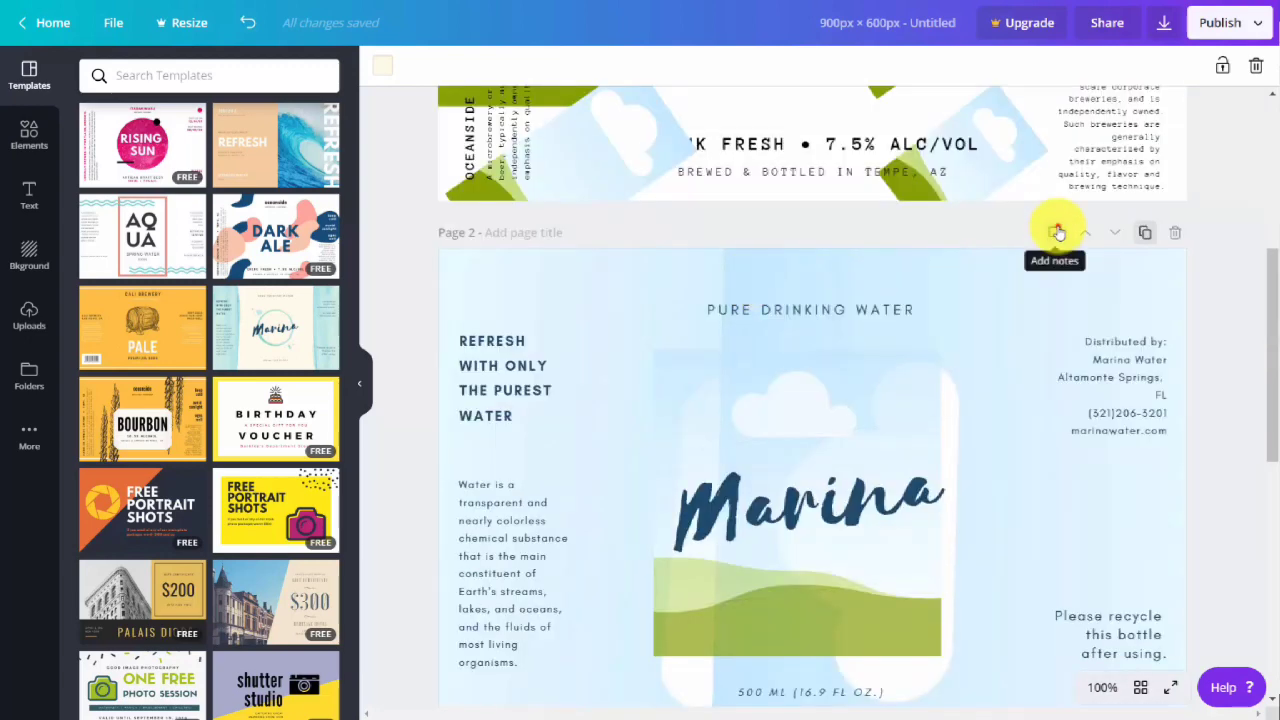
click(1053, 236)
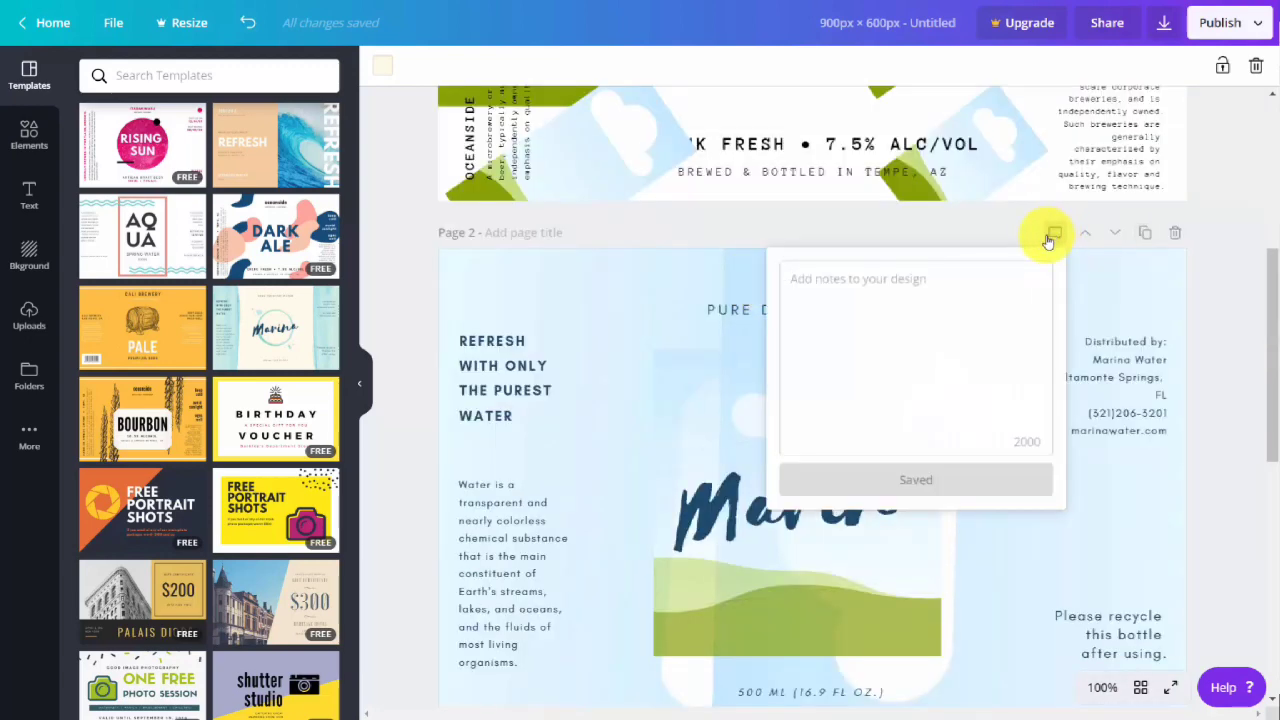
text(Now is the time for all good Men to come to the aid of their country.)
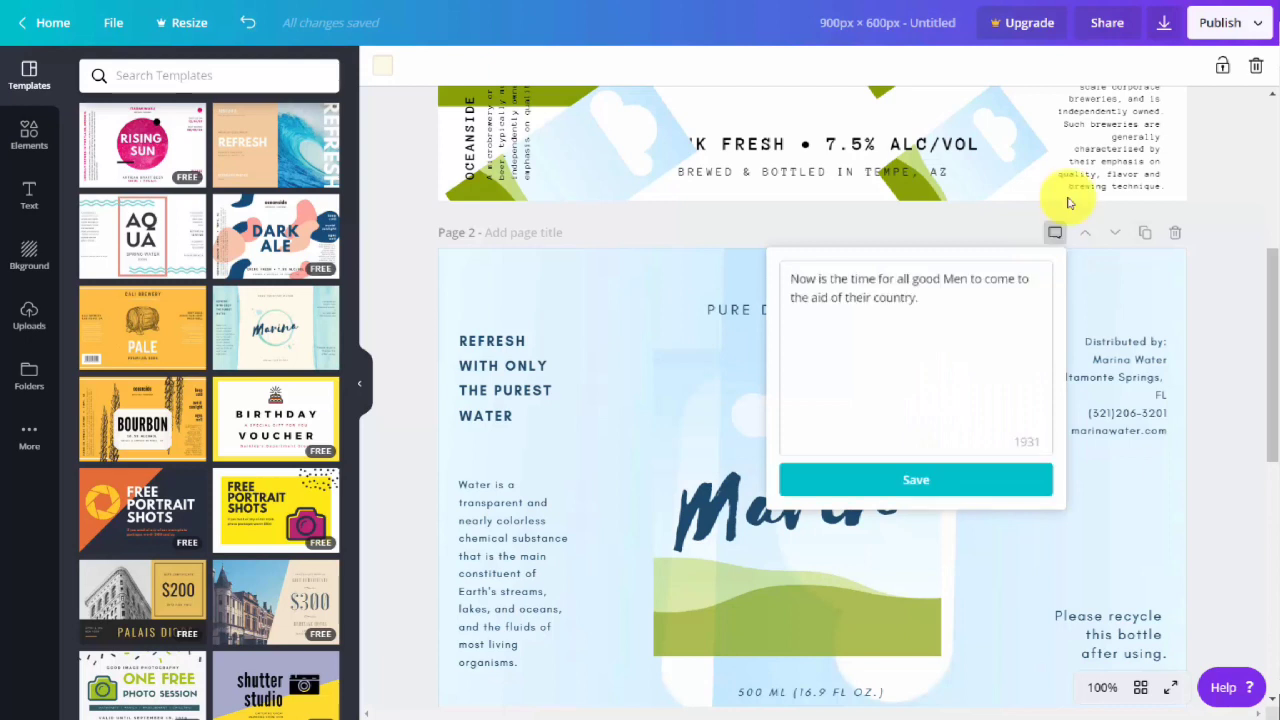
click(910, 483)
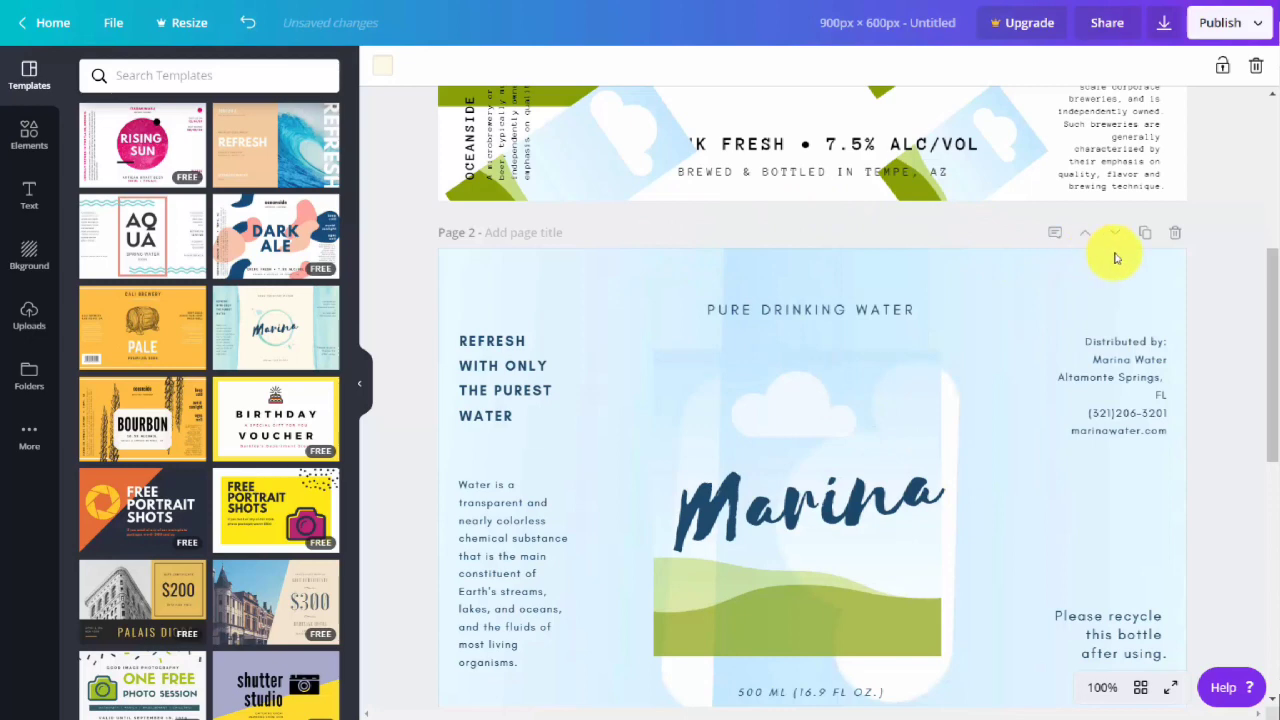
click(1176, 238)
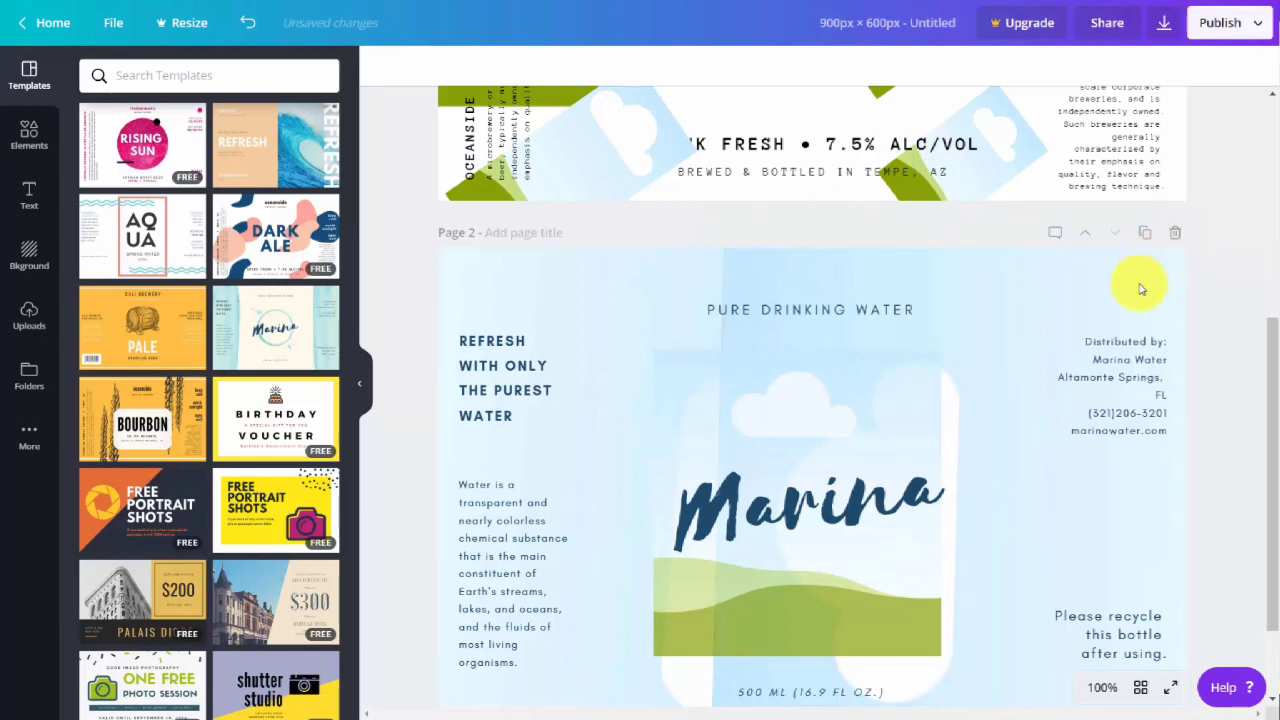
Look over both pages of the label design, preview it in full screen and return to the editor.
scroll(1140, 289, up, 4)
scroll(1140, 289, down, 3)
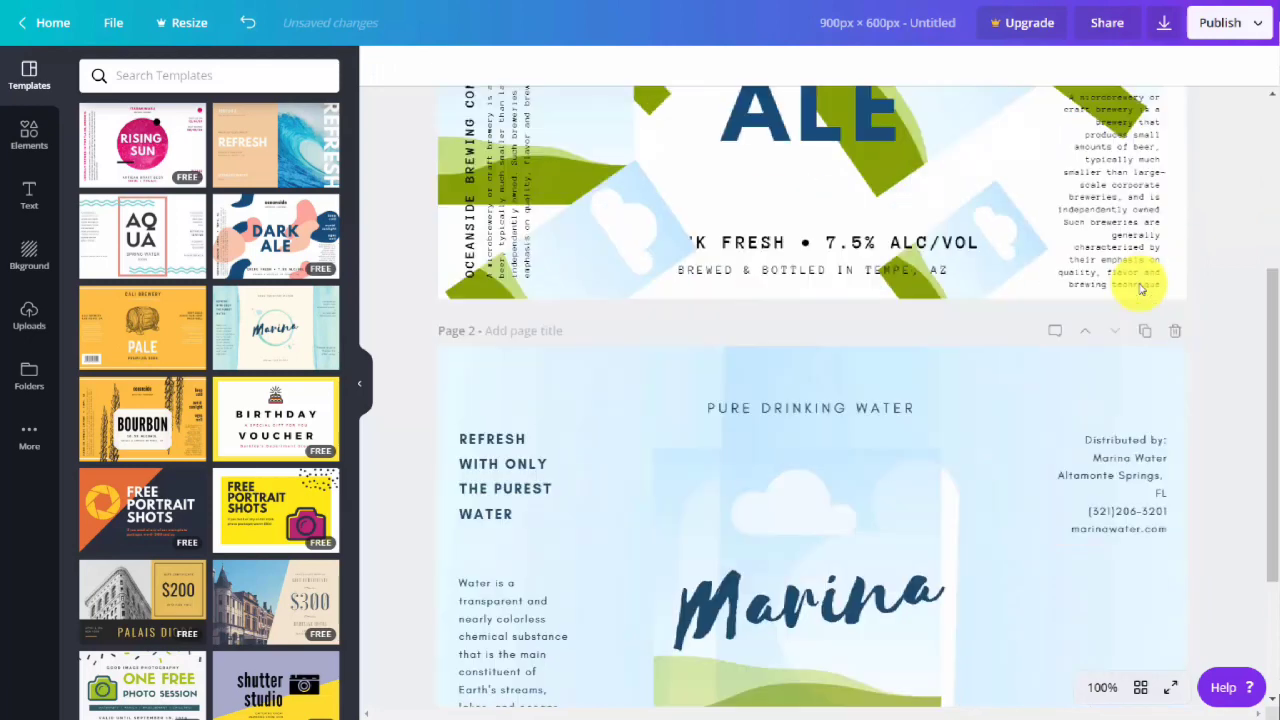
scroll(1140, 289, down, 2)
scroll(1140, 289, up, 5)
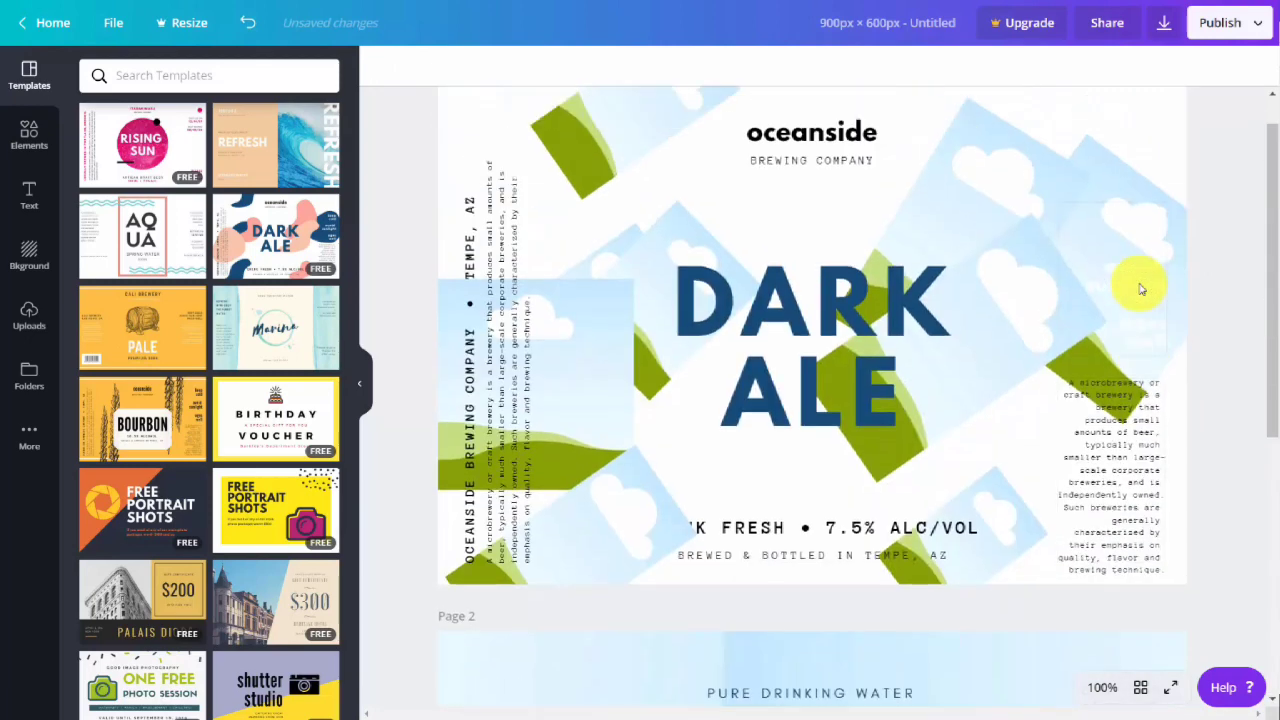
scroll(1140, 289, up, 1)
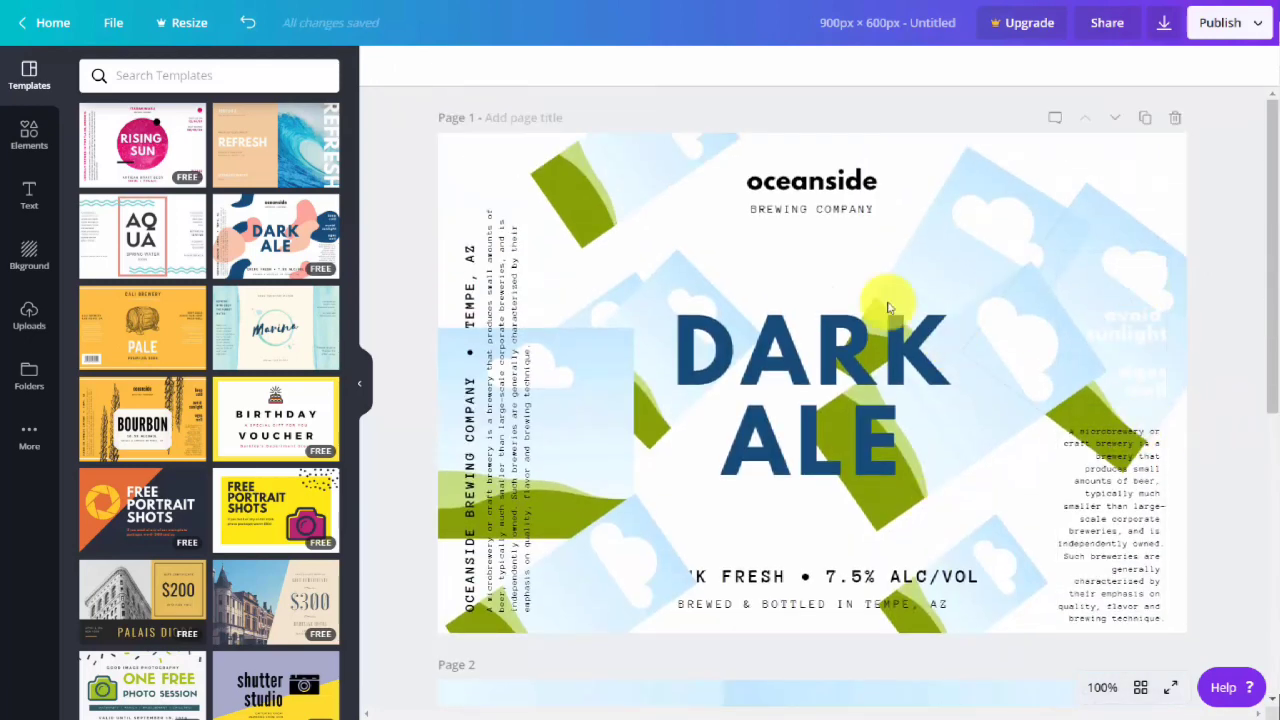
click(1168, 690)
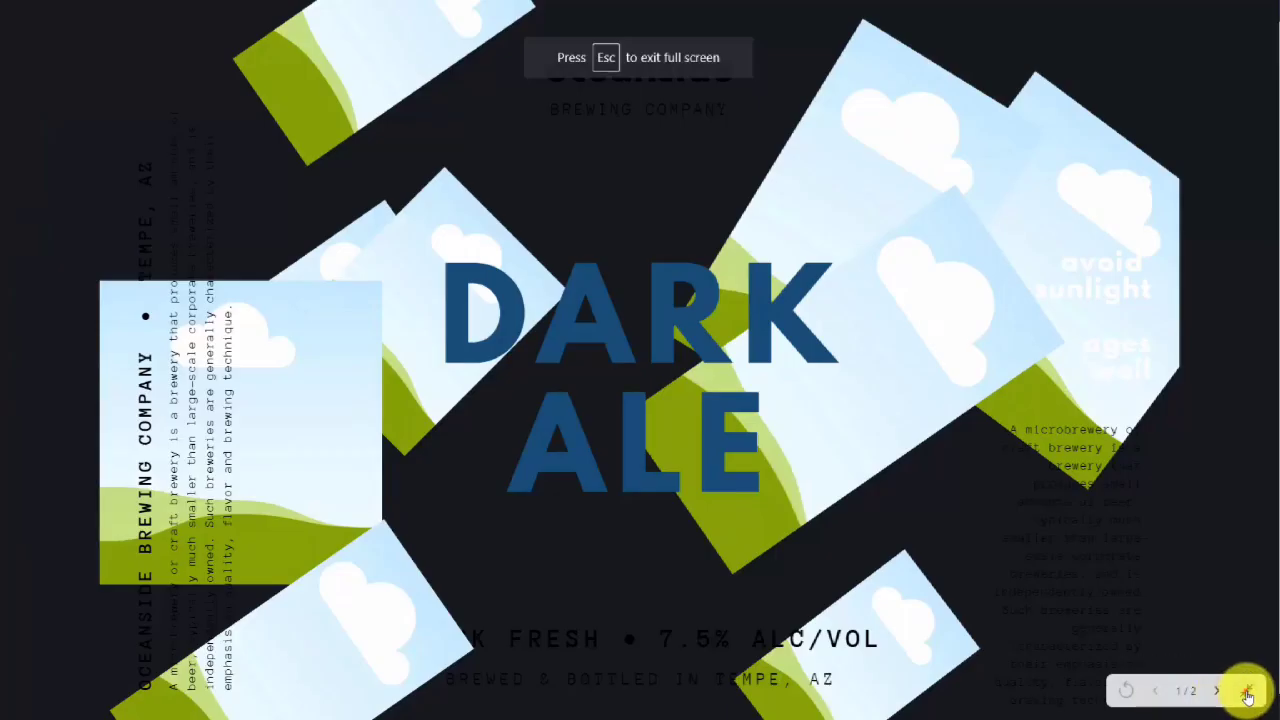
click(1246, 692)
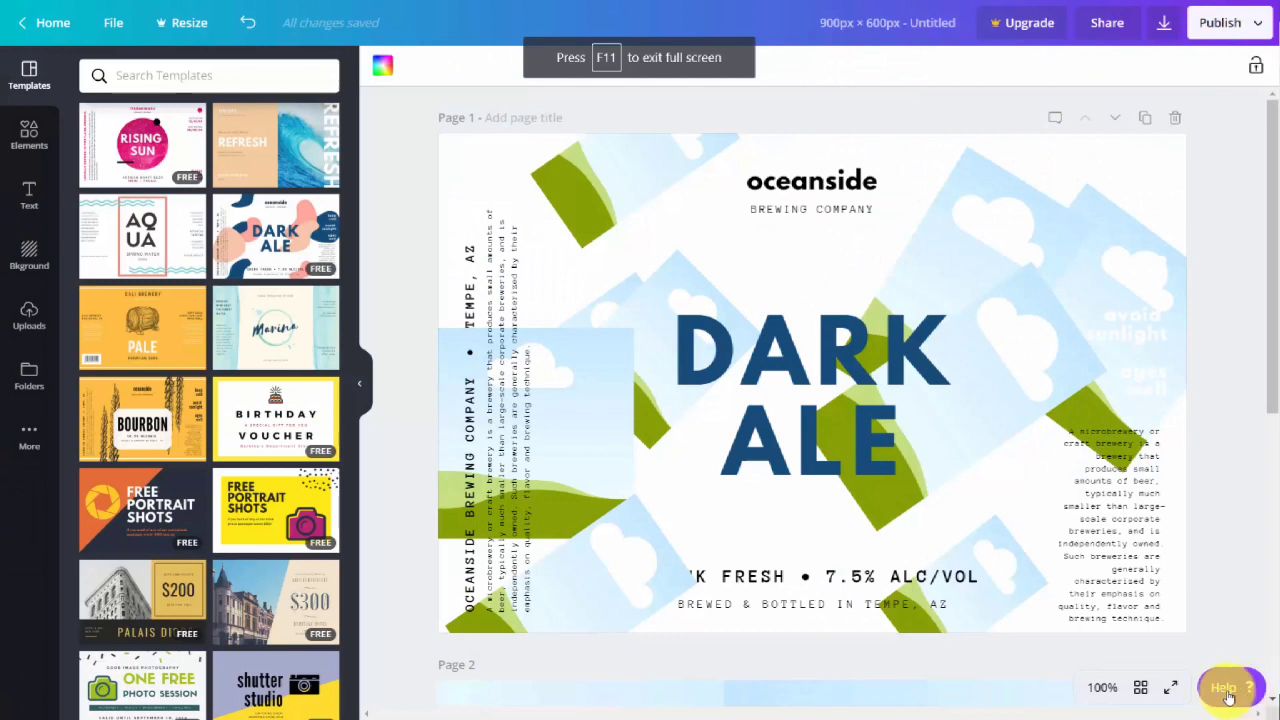
View both pages as thumbnails in the page manager, try selecting and deselecting them, and return to the normal page view.
click(1141, 689)
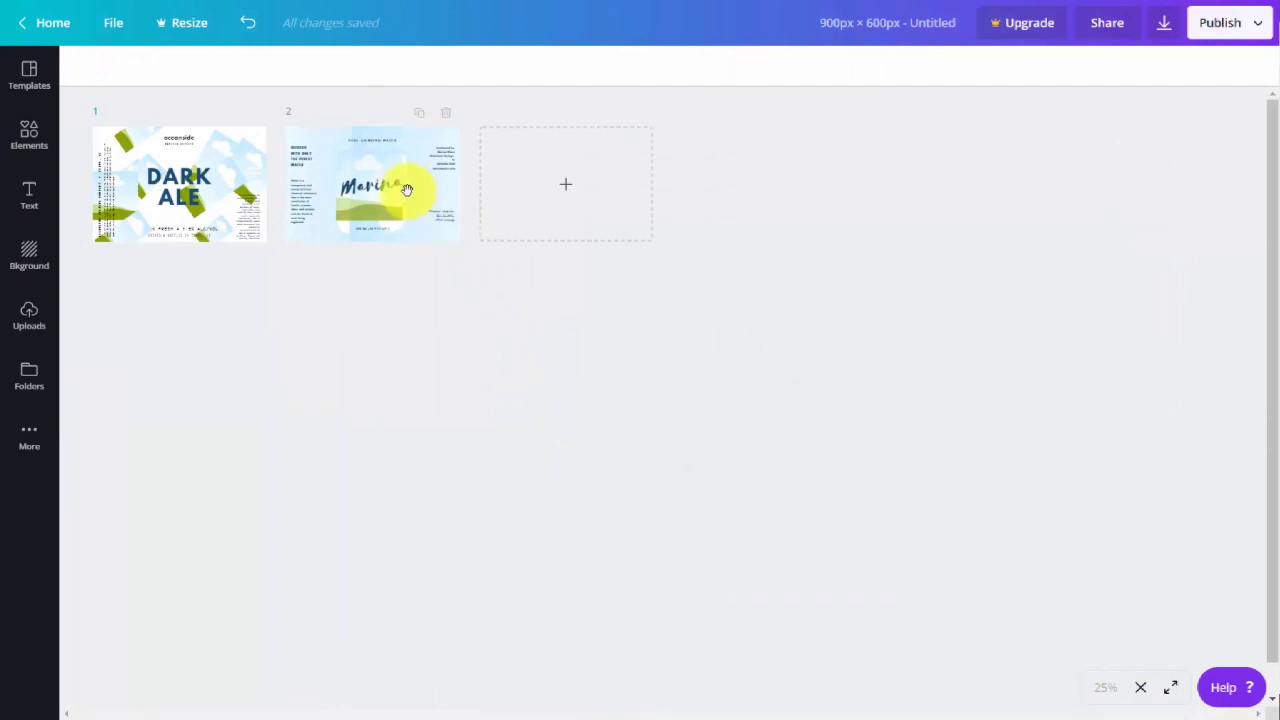
click(402, 190)
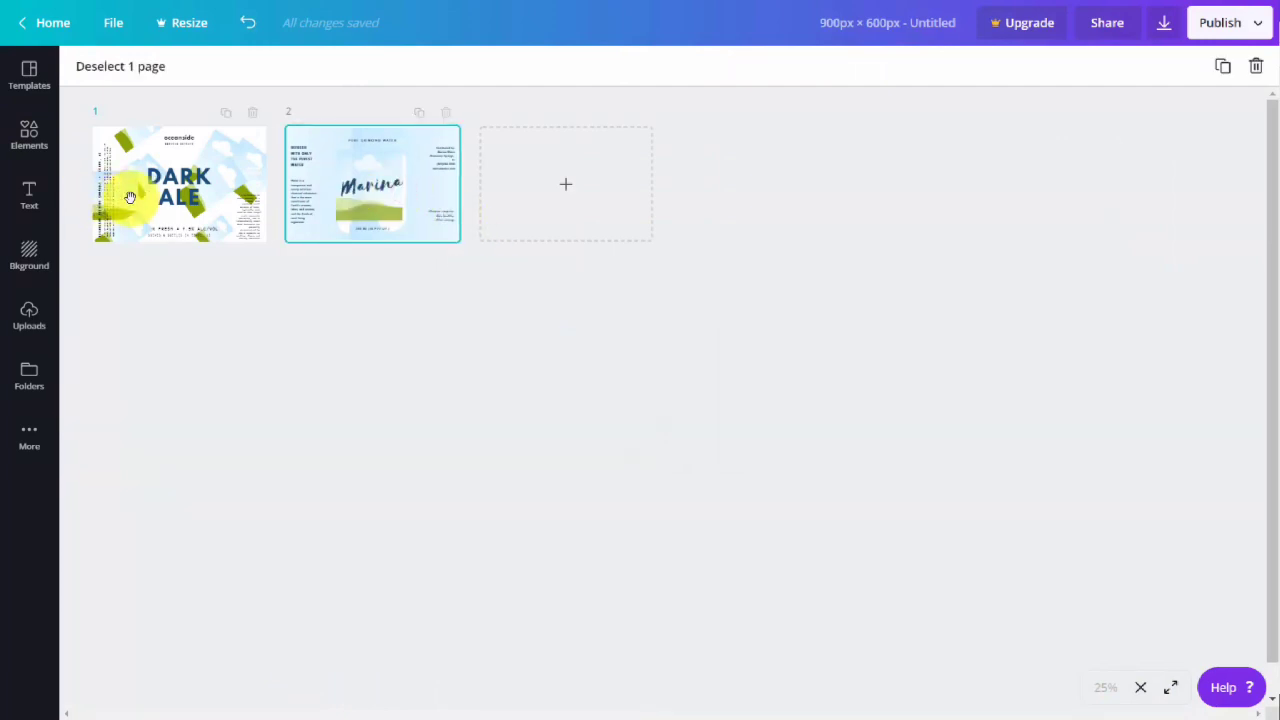
shift+click(165, 197)
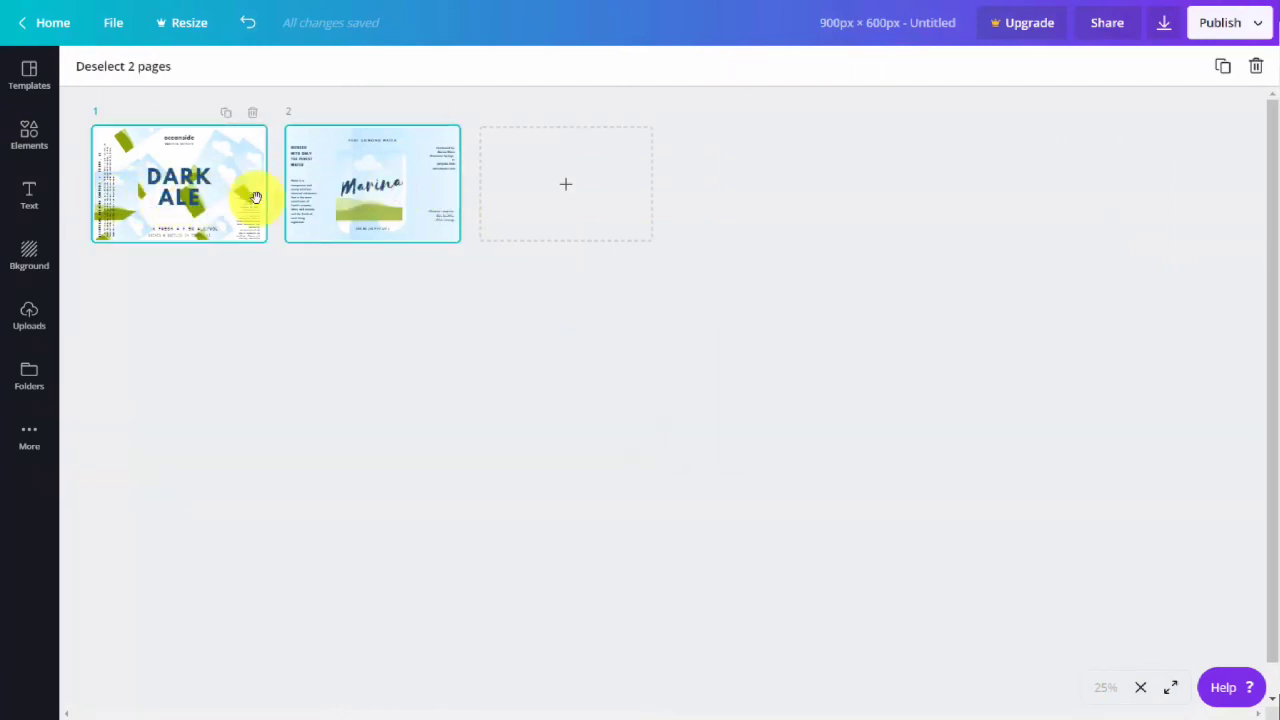
shift+click(355, 200)
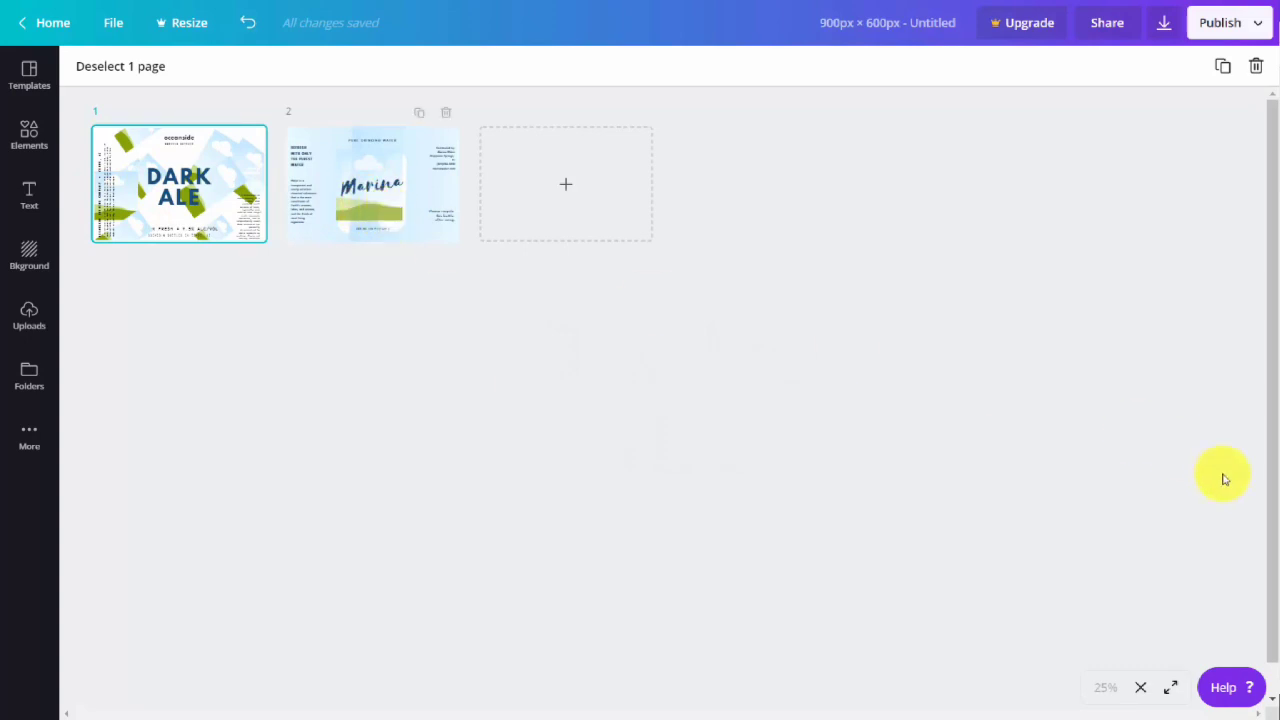
click(1142, 688)
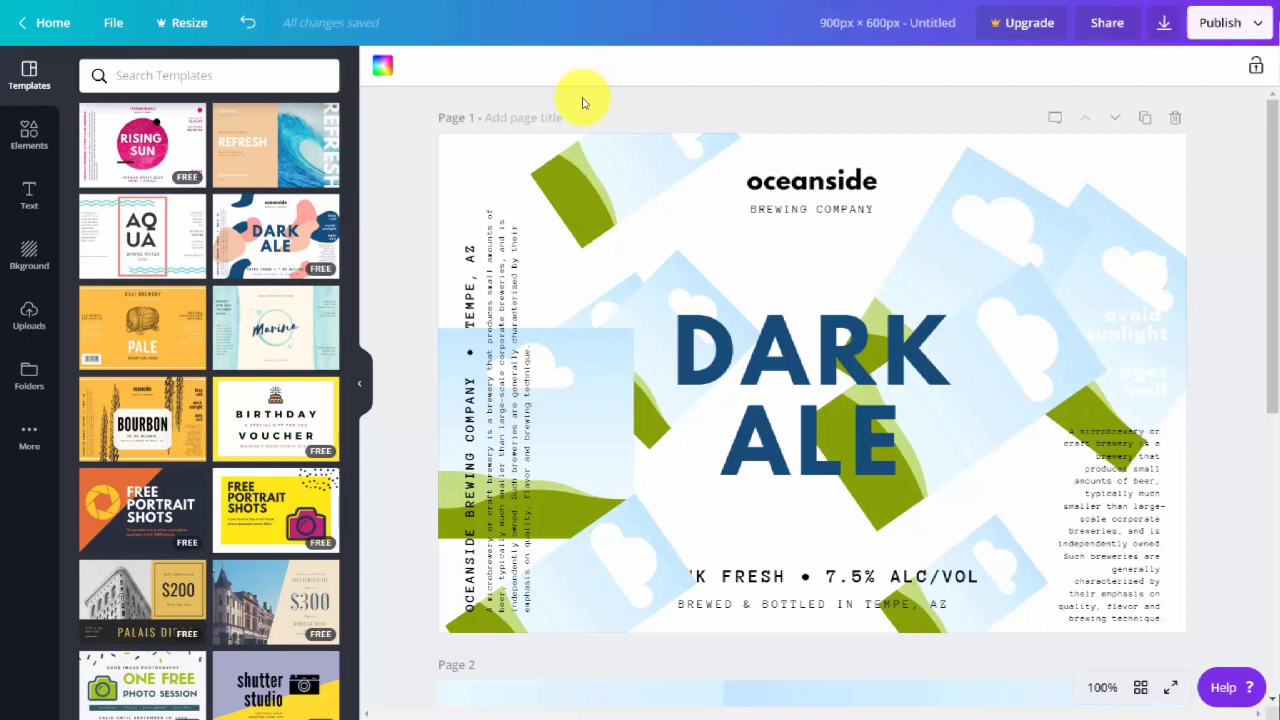
Share the design with the team member with "Can edit" permission, leave the whole team as "Not shared", and send the invite.
click(1108, 23)
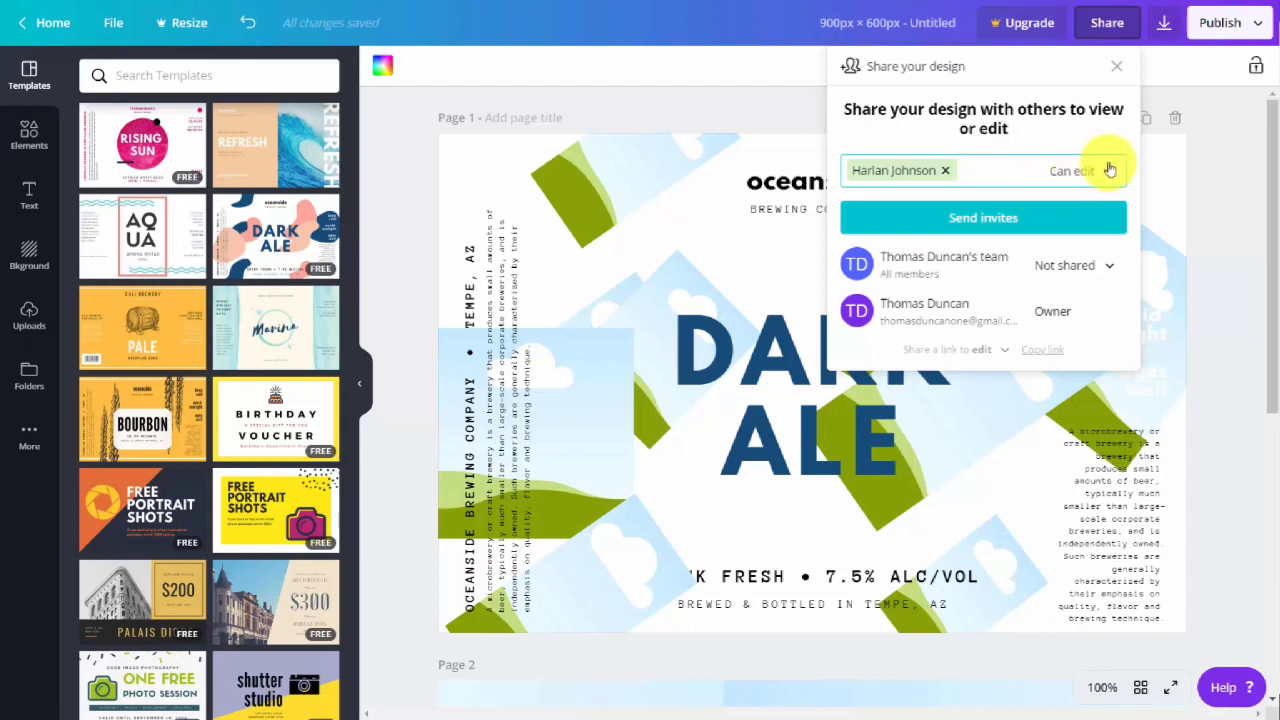
click(1095, 172)
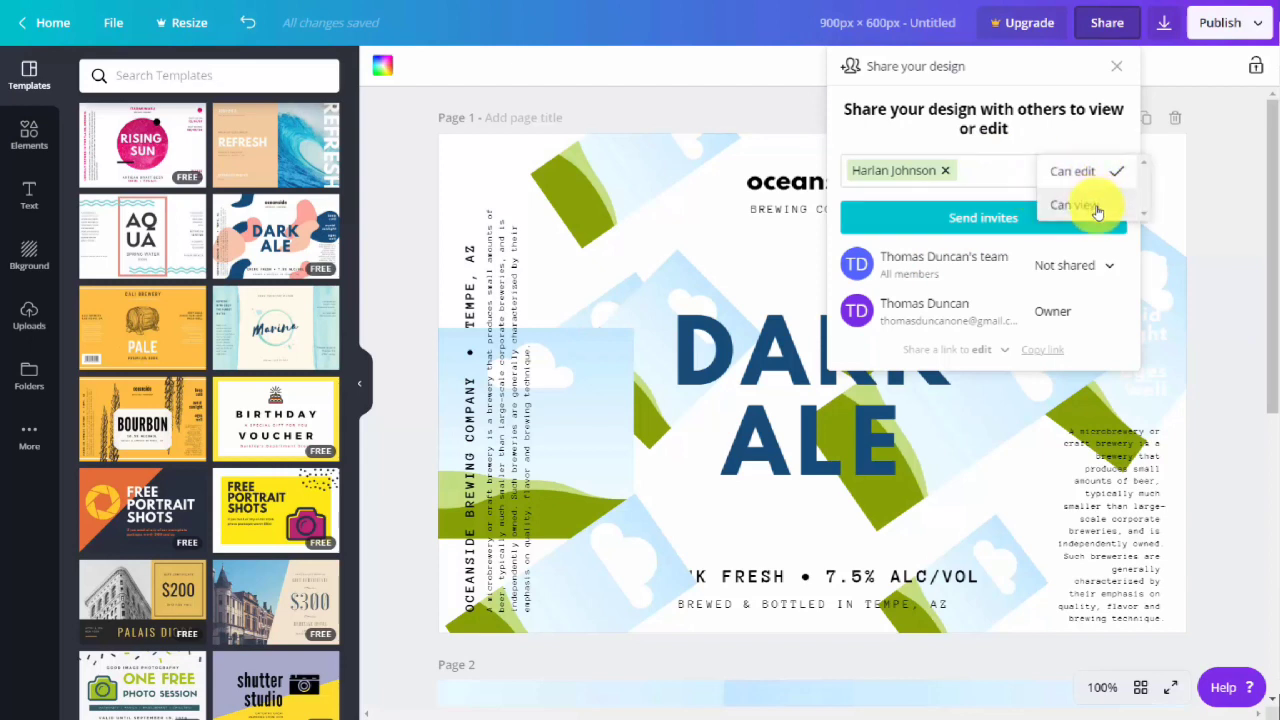
click(1063, 140)
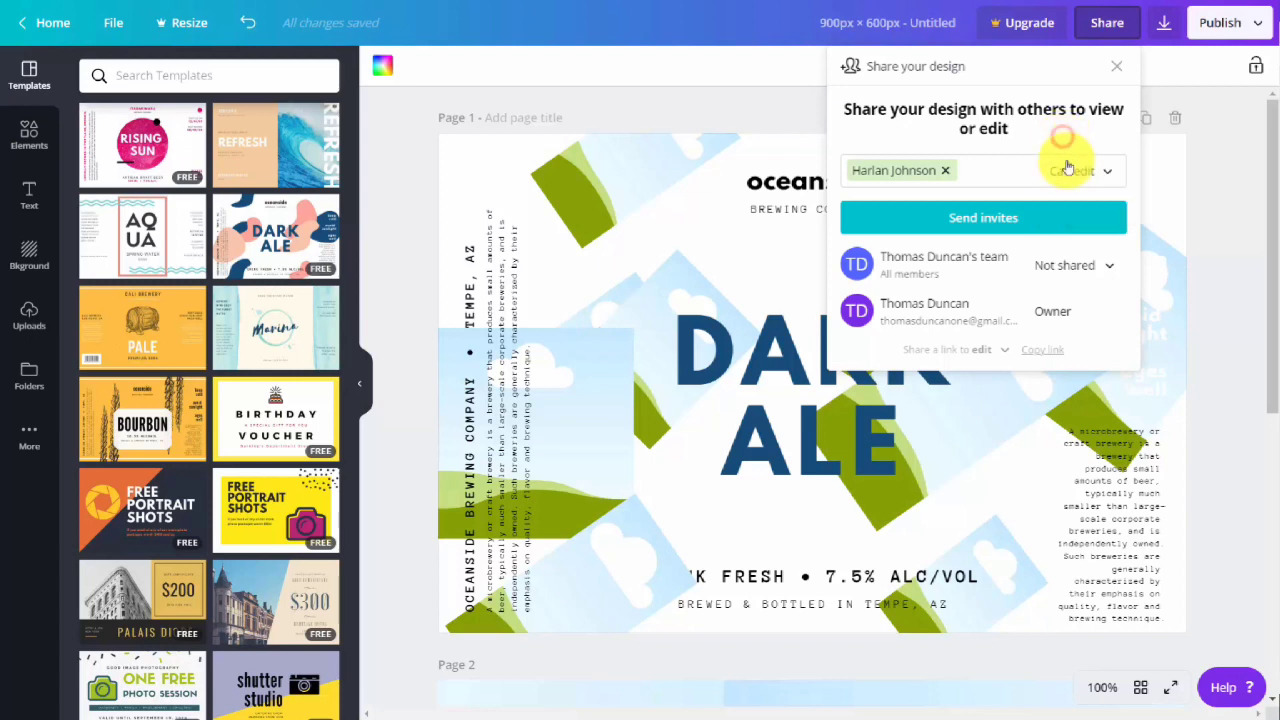
click(1113, 266)
click(1032, 163)
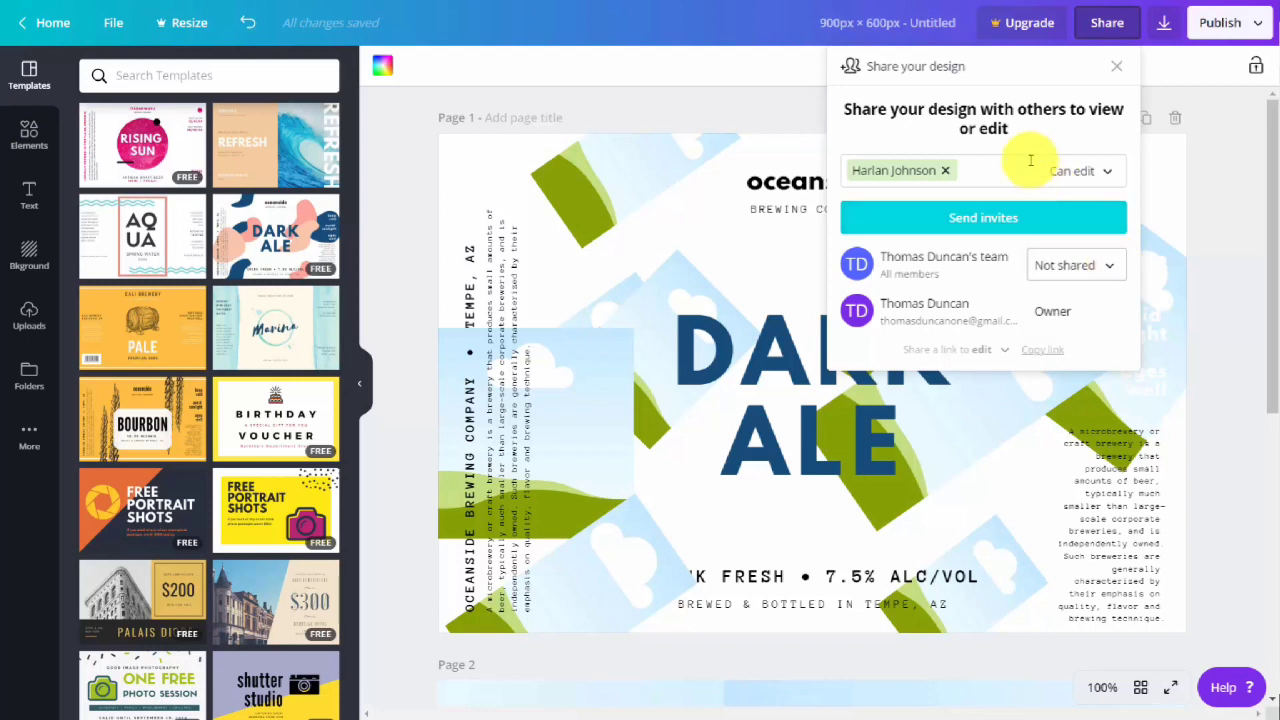
click(979, 218)
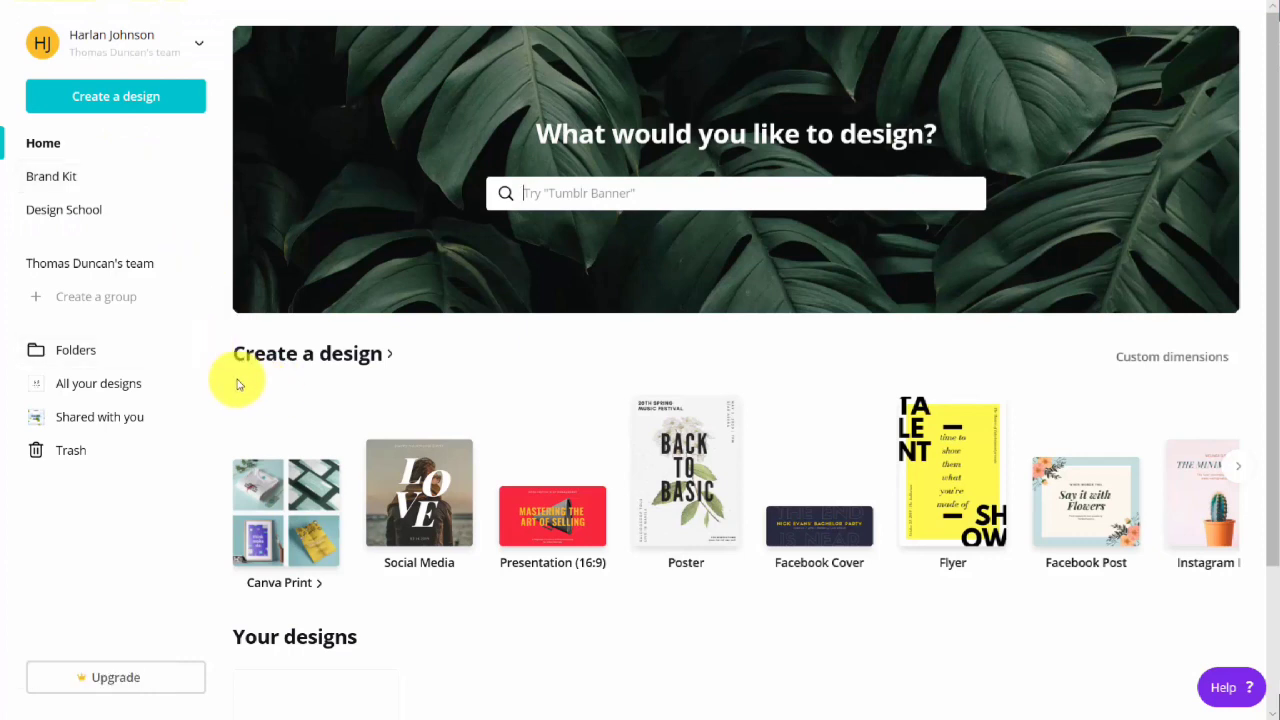
In the invited member's account, open the shared Dark Ale design for editing from the designs shared with that member.
click(100, 426)
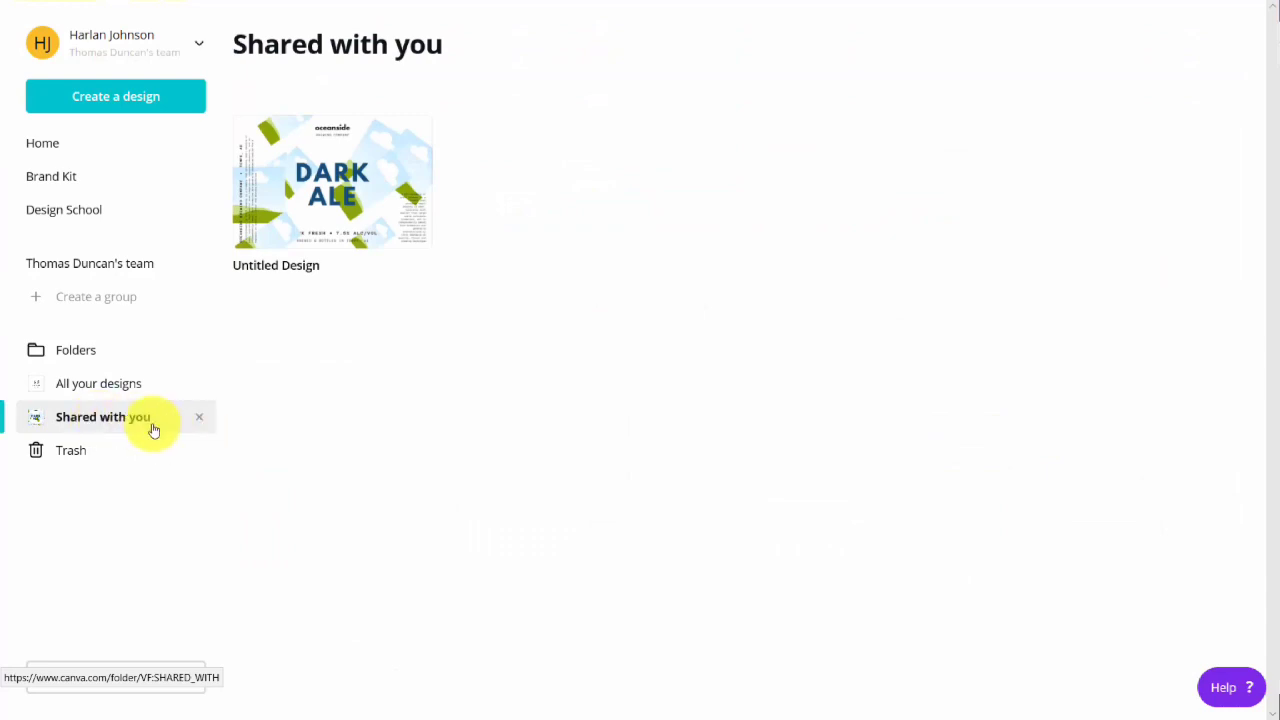
click(338, 182)
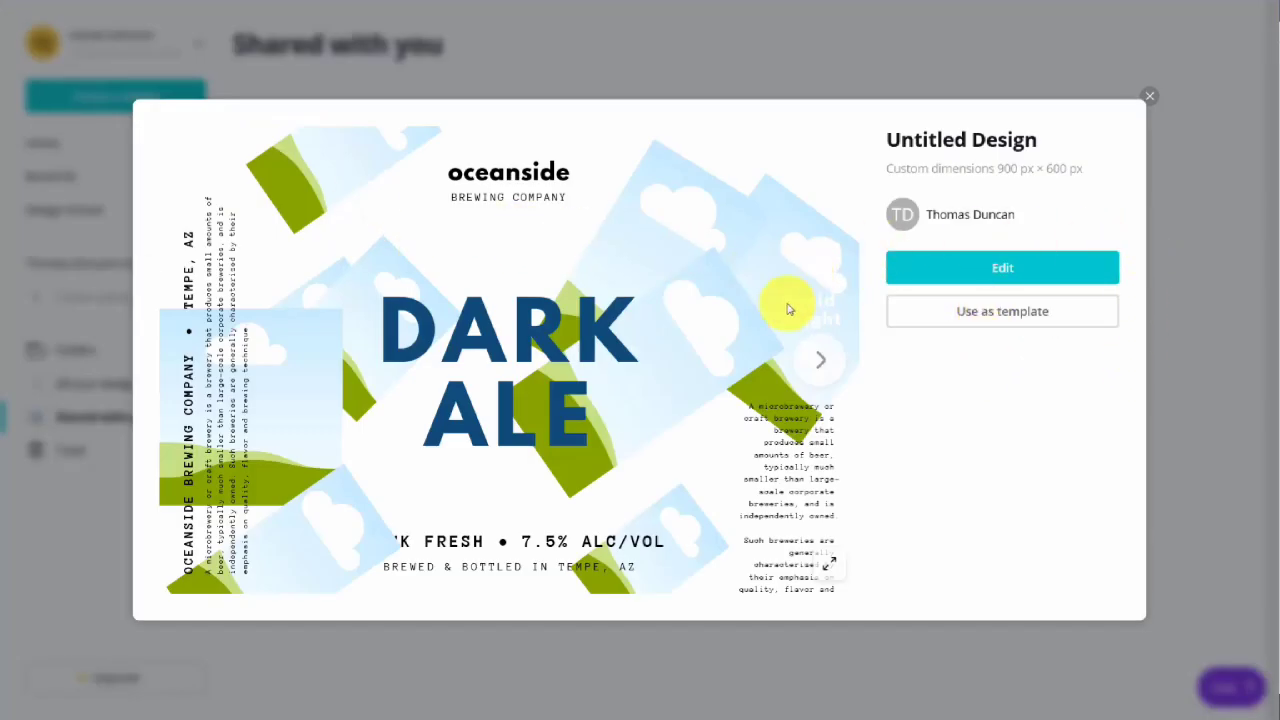
click(998, 266)
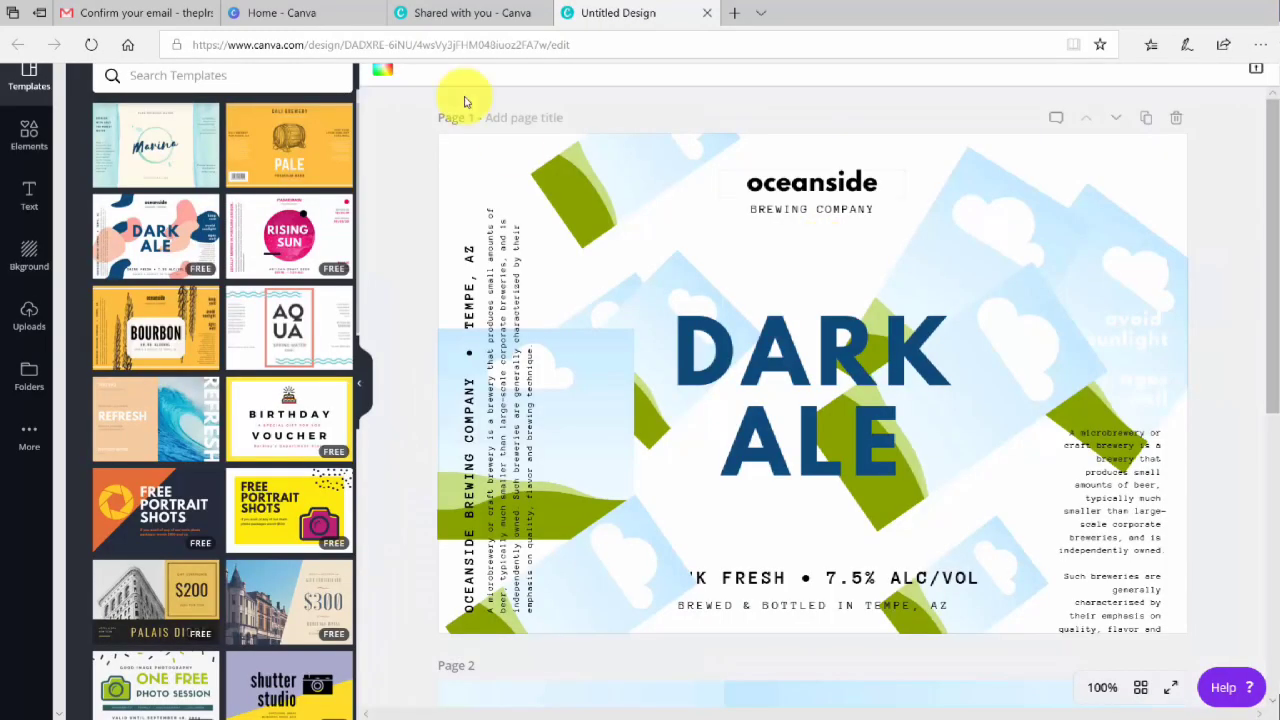
Replace the "DARK ALE" heading on page 1 with "Duke Video" and look through the publishing options.
click(781, 366)
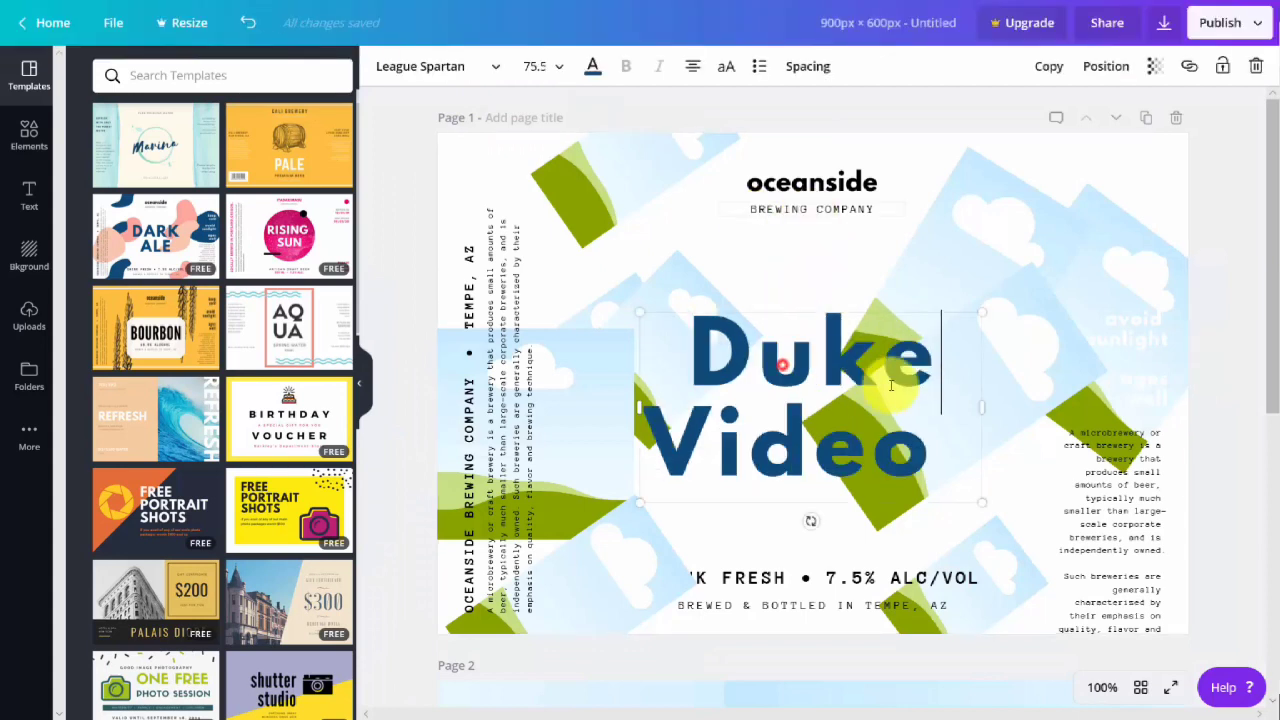
click(1255, 25)
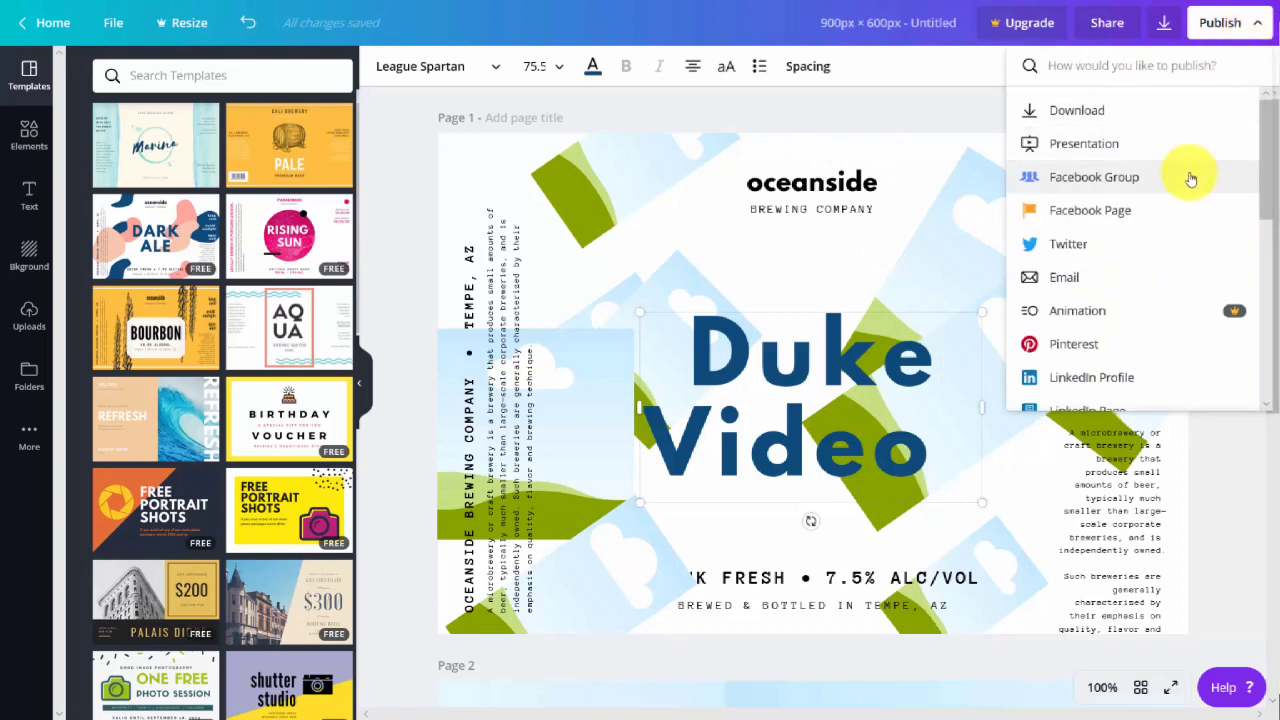
click(938, 138)
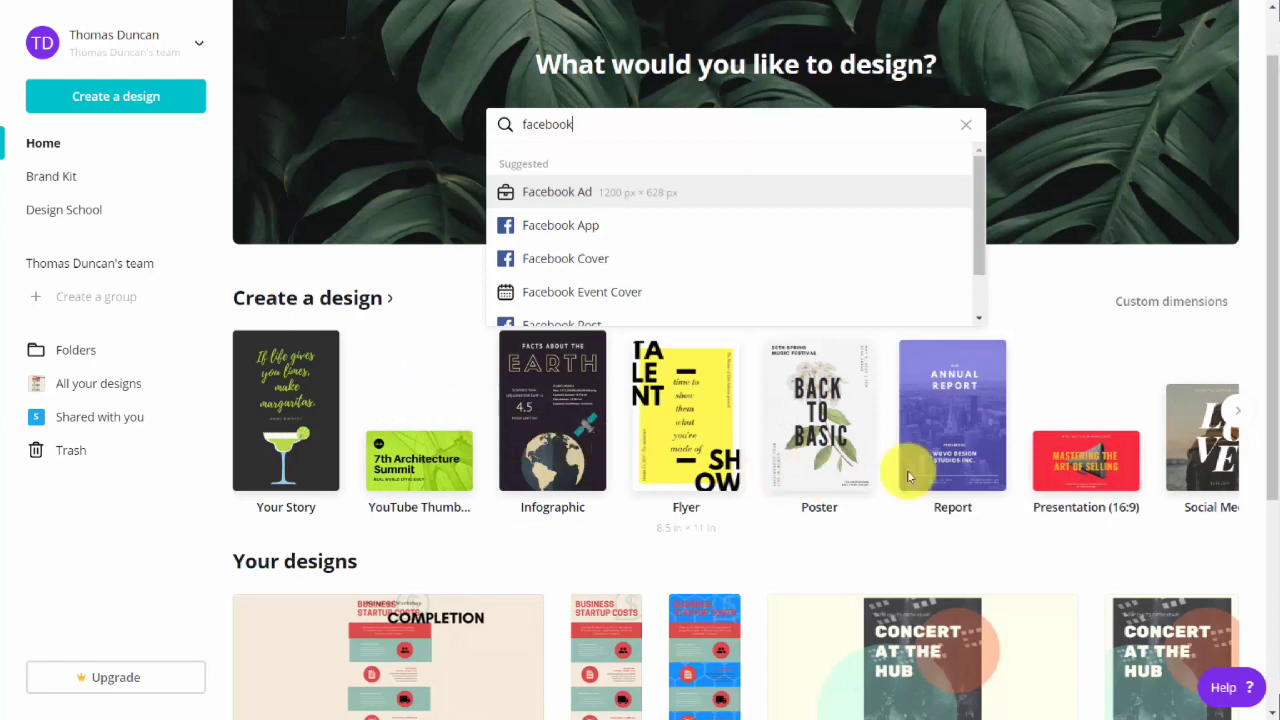
Create a Presentation (16:9) design and apply the "Our Mission" page from the Pink and White Geometric Gradient Memphis Creative Presentation template.
click(1064, 466)
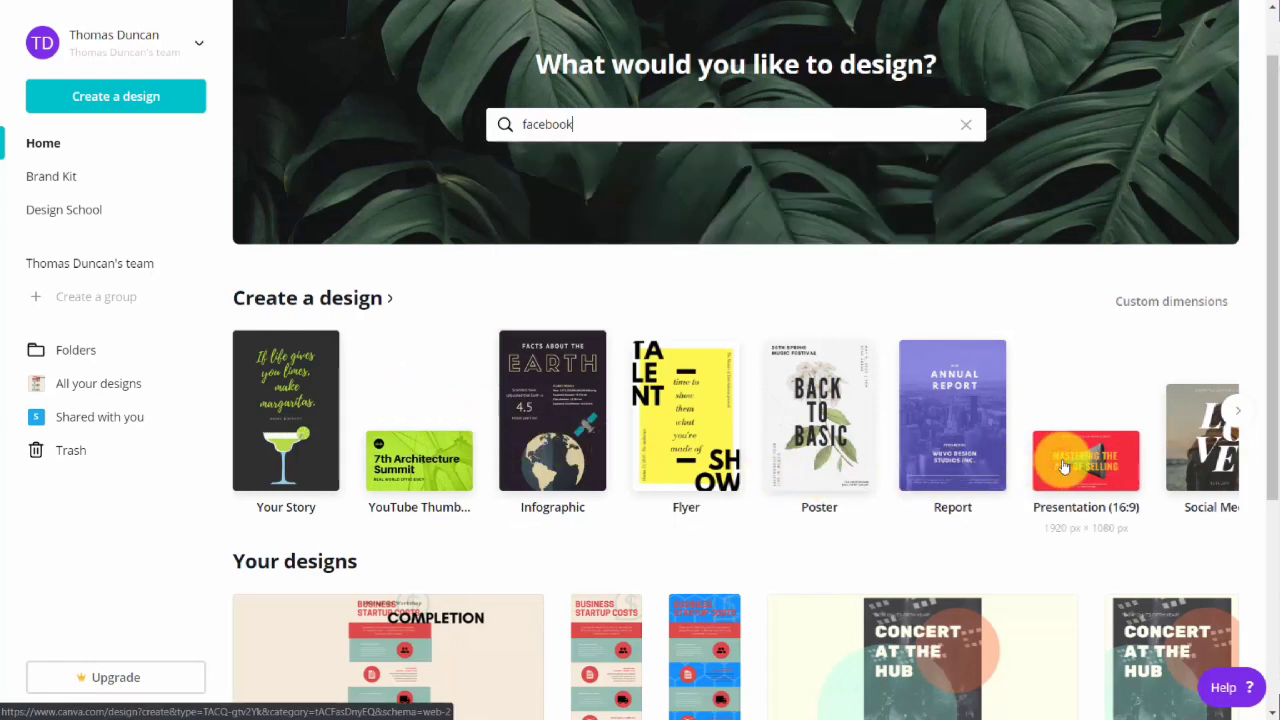
click(1064, 466)
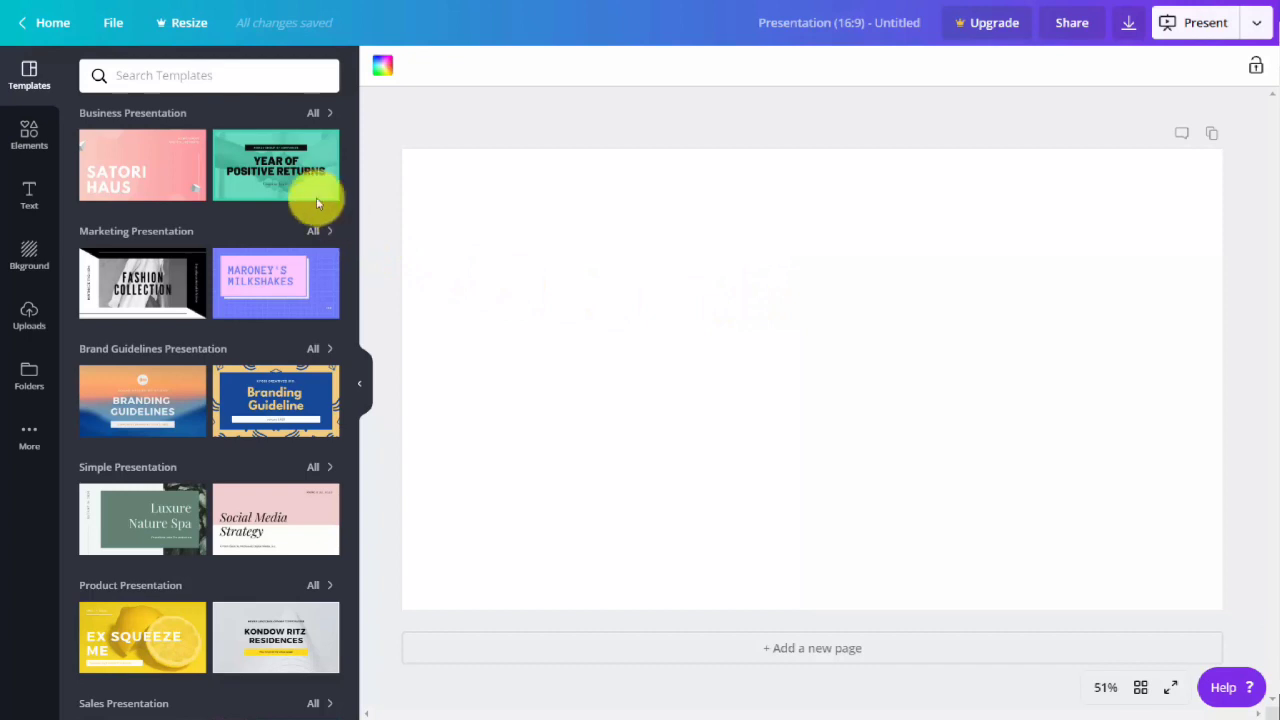
mouse_move(270, 180)
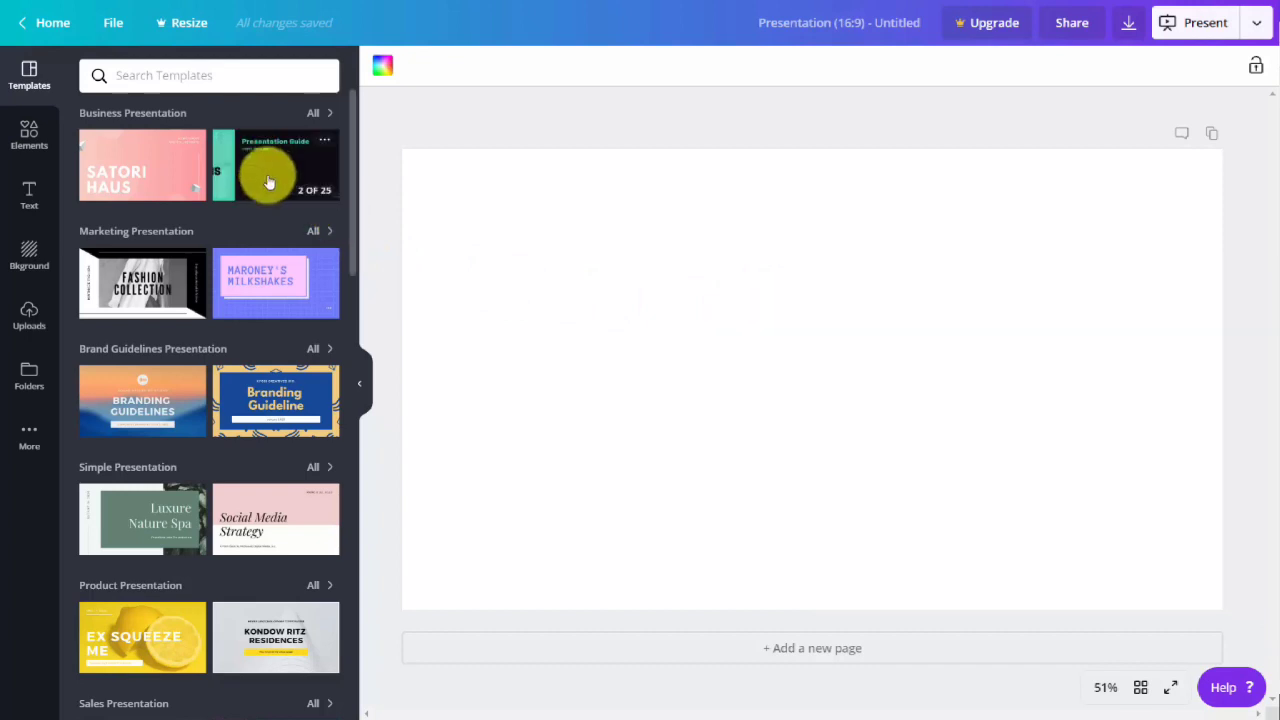
mouse_move(268, 288)
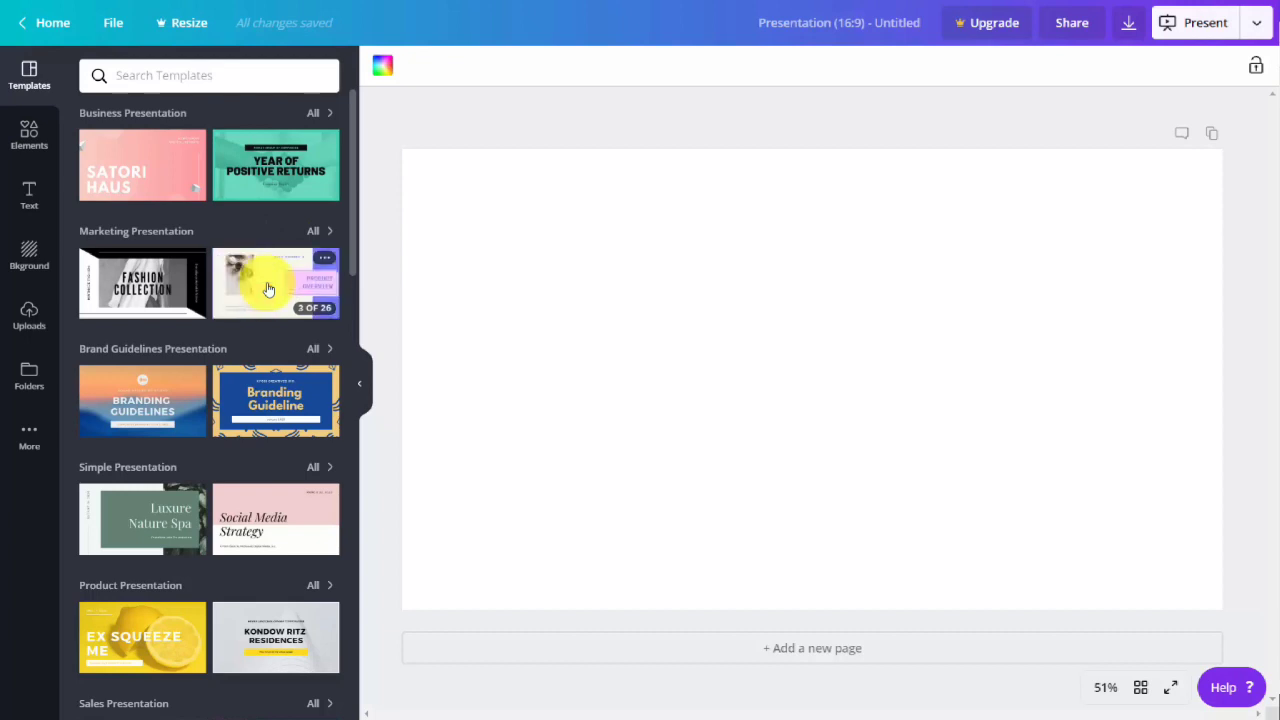
click(274, 276)
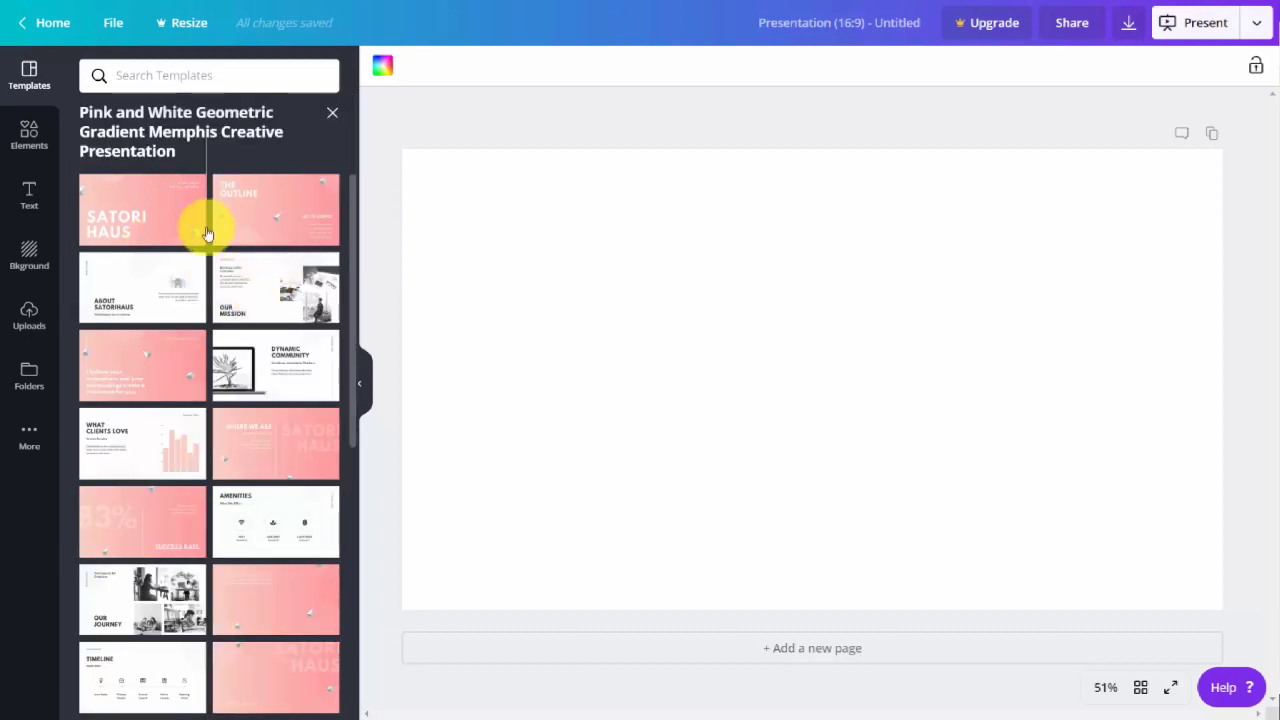
click(276, 286)
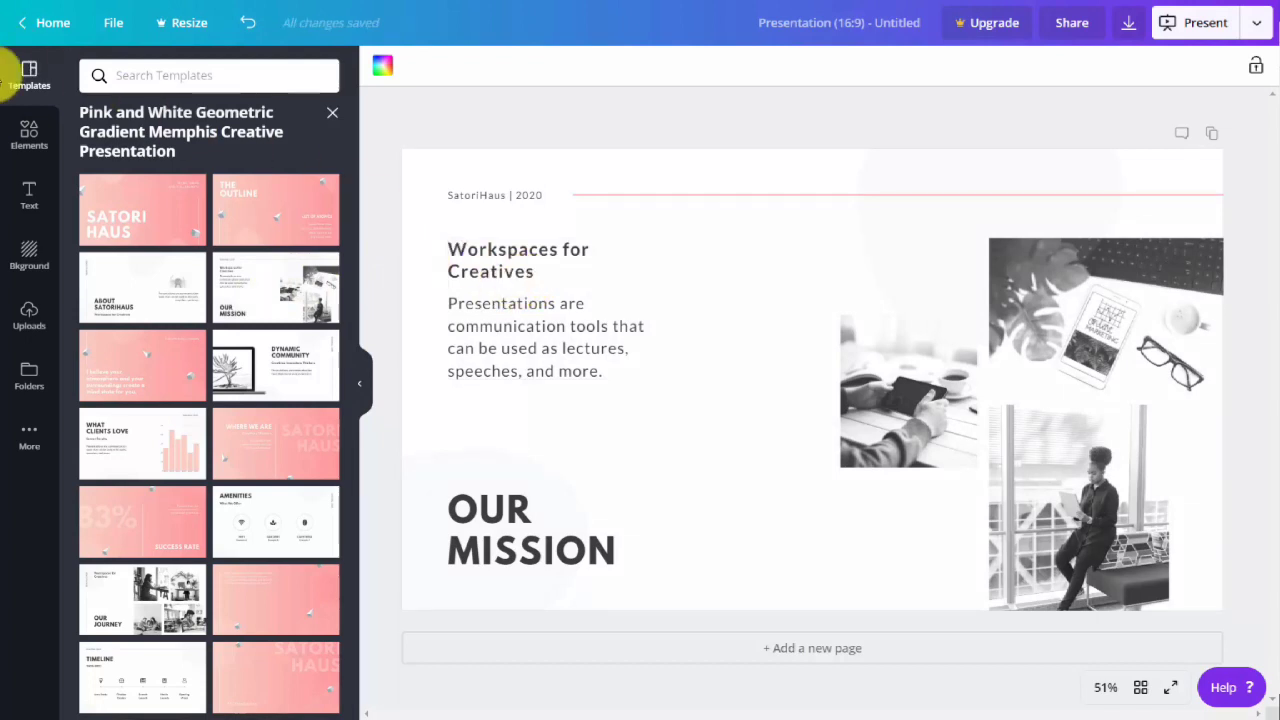
Browse the element library, covering the grids, shapes, gradients, charts, lines and frames as well as the photo and graphics collections.
click(28, 140)
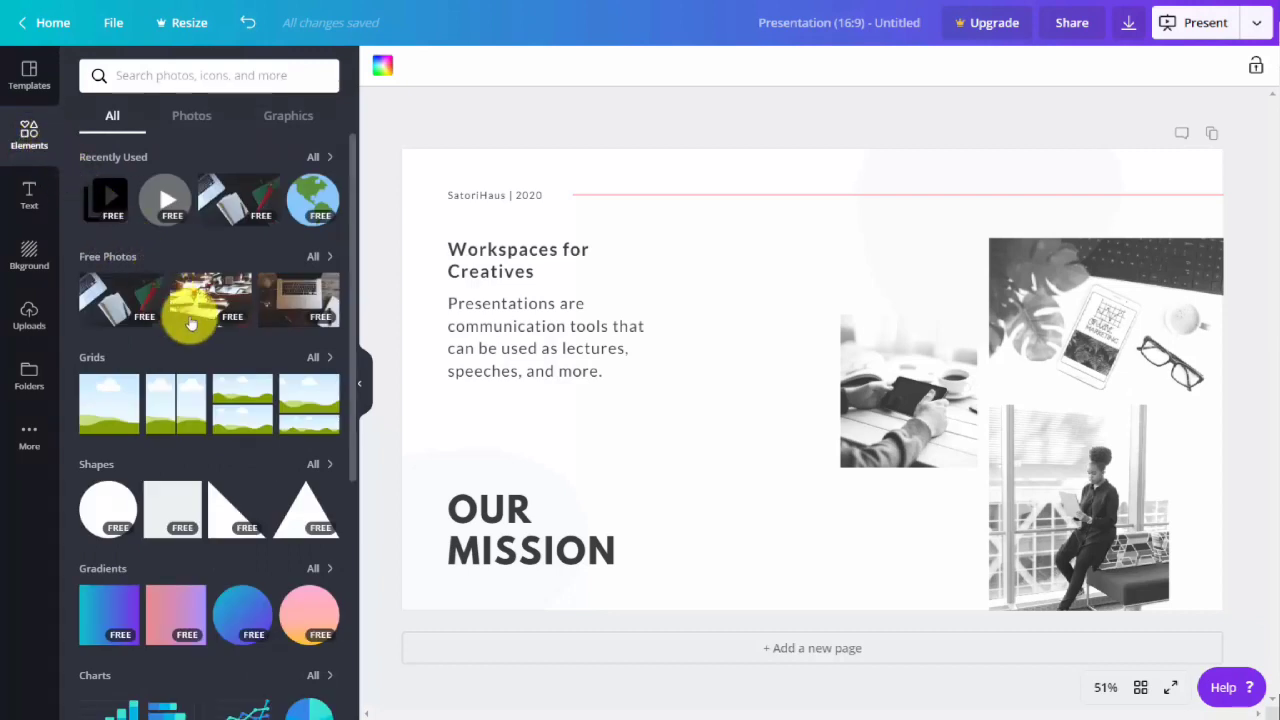
scroll(228, 368, down, 2)
scroll(228, 372, down, 2)
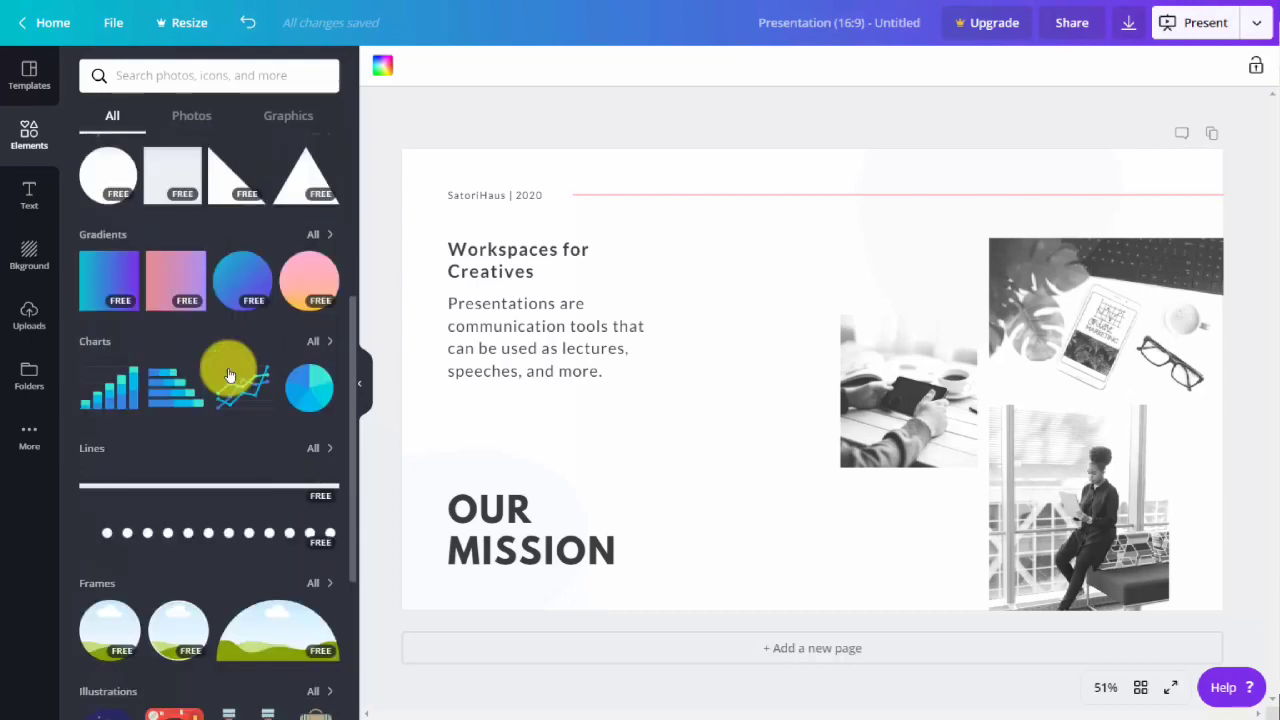
scroll(228, 372, up, 4)
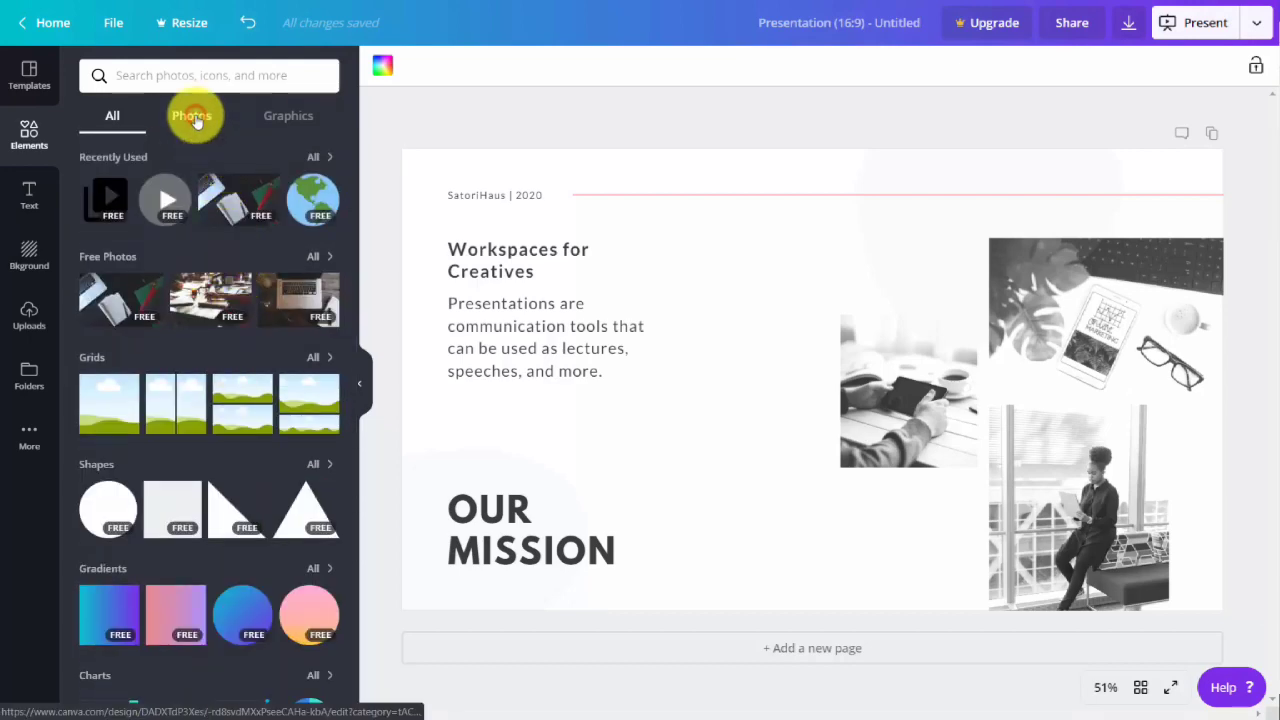
click(194, 117)
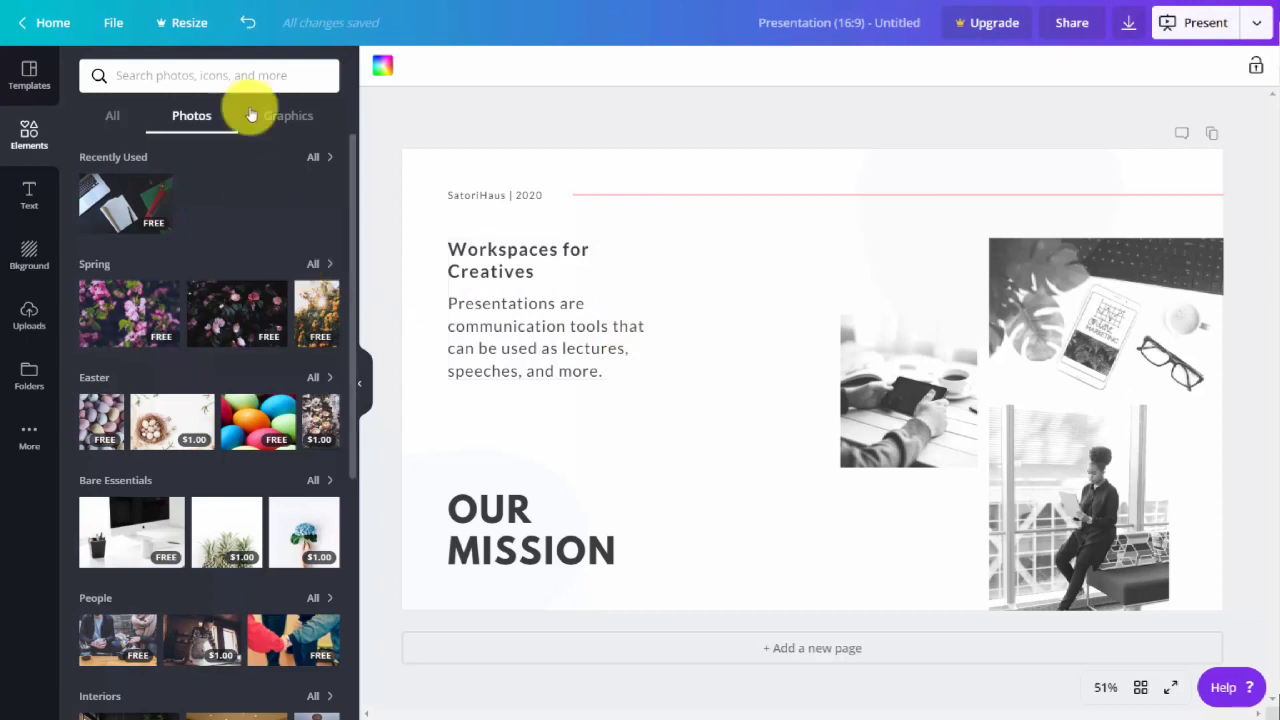
click(296, 124)
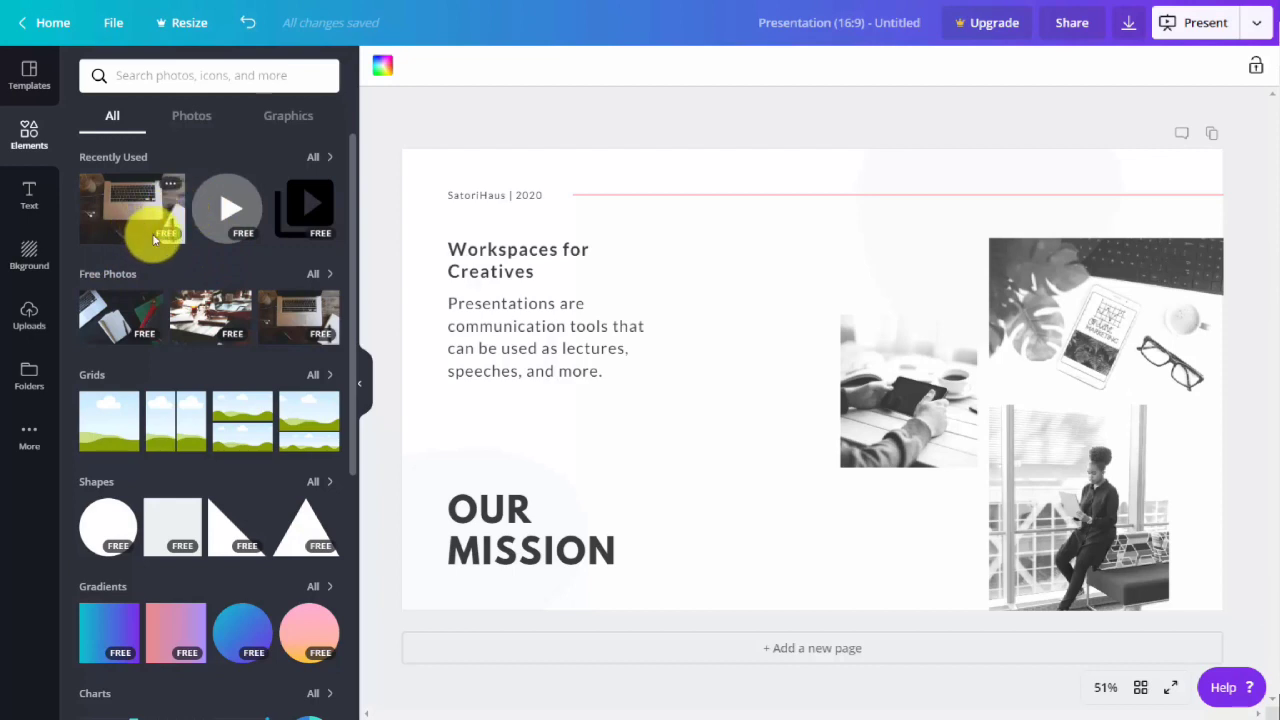
Add the $1.00 Easter photo of eggs in a nest to the page and open the purchase option for removing its watermark.
click(191, 116)
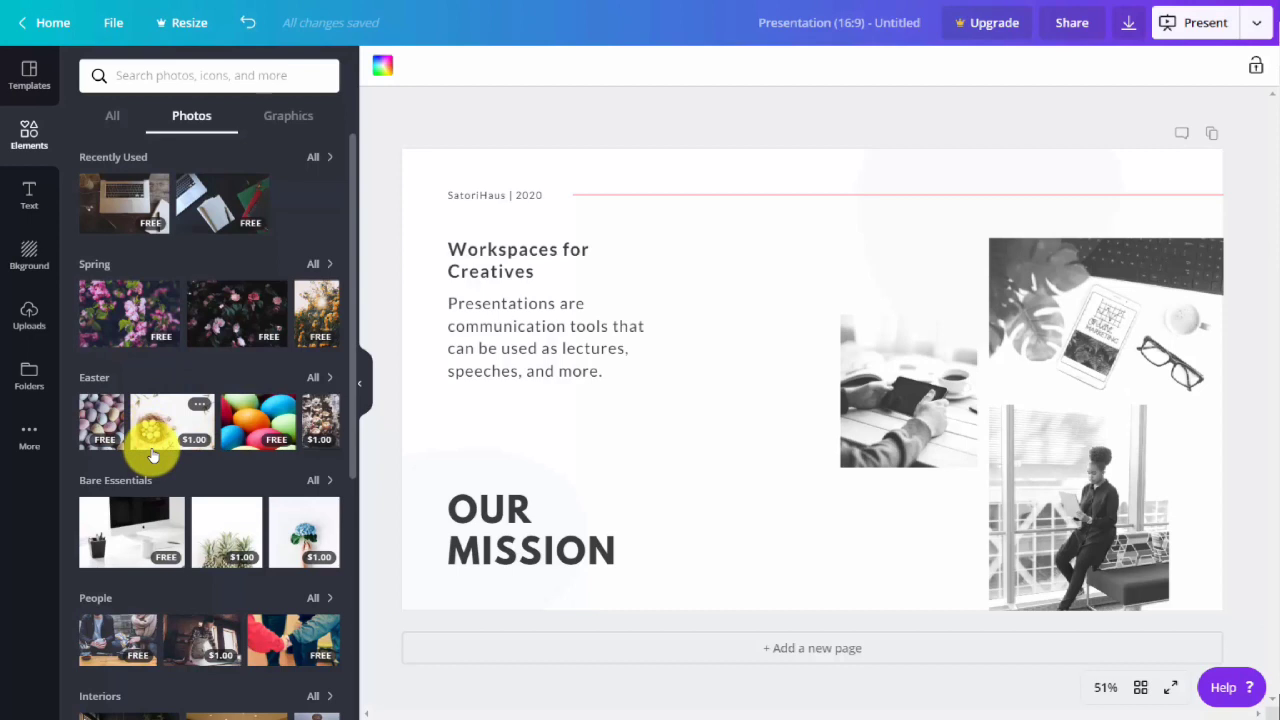
click(170, 425)
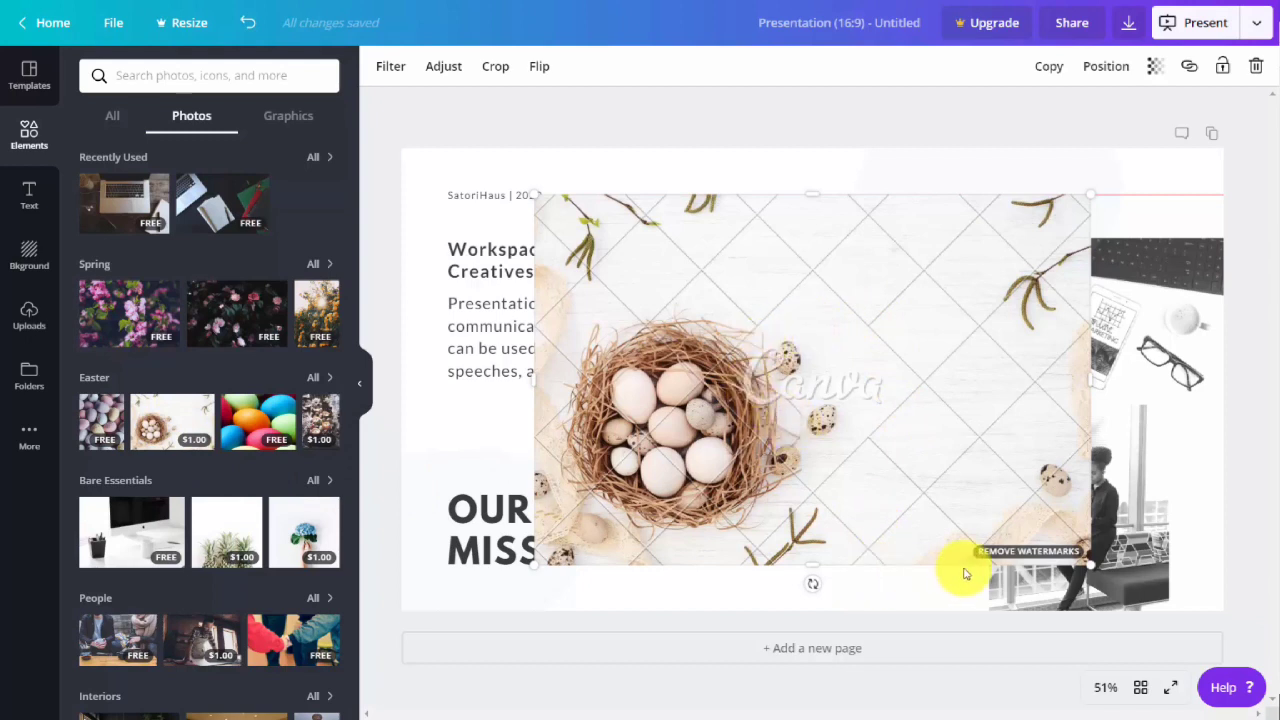
click(1016, 556)
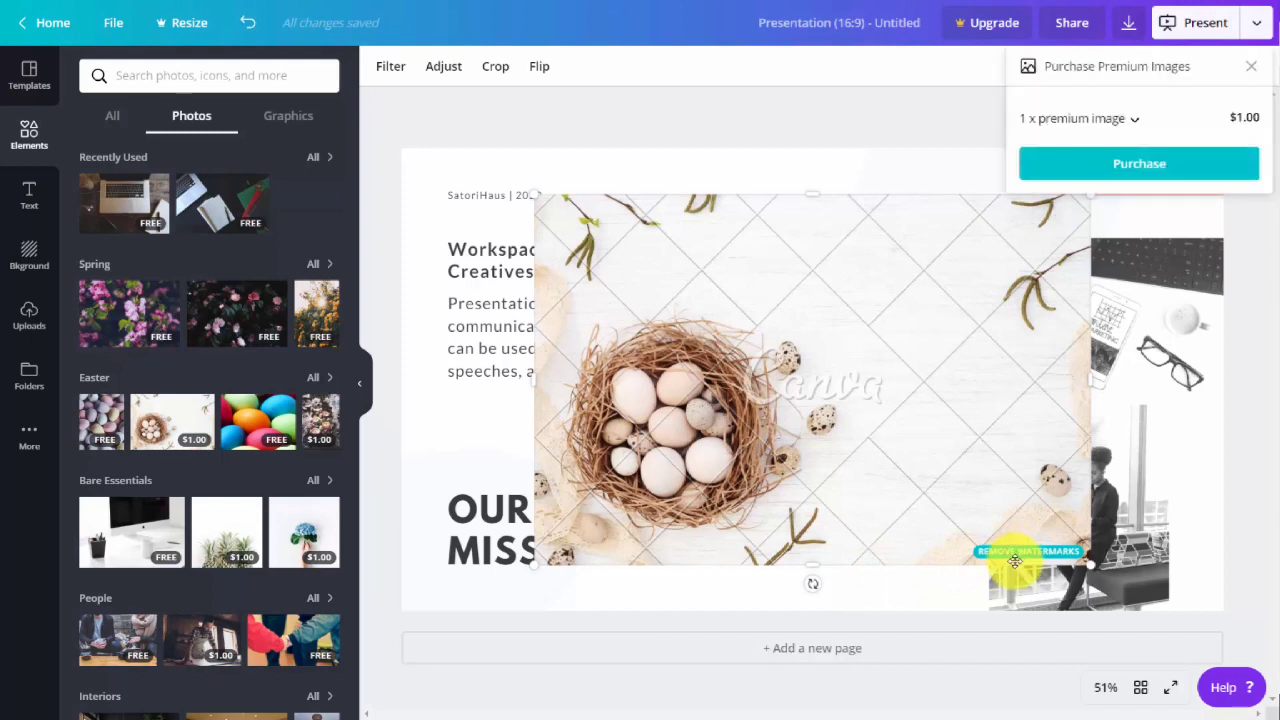
View the premium image purchase, and return from the applied template's pages to the full list of presentation template categories.
click(1127, 168)
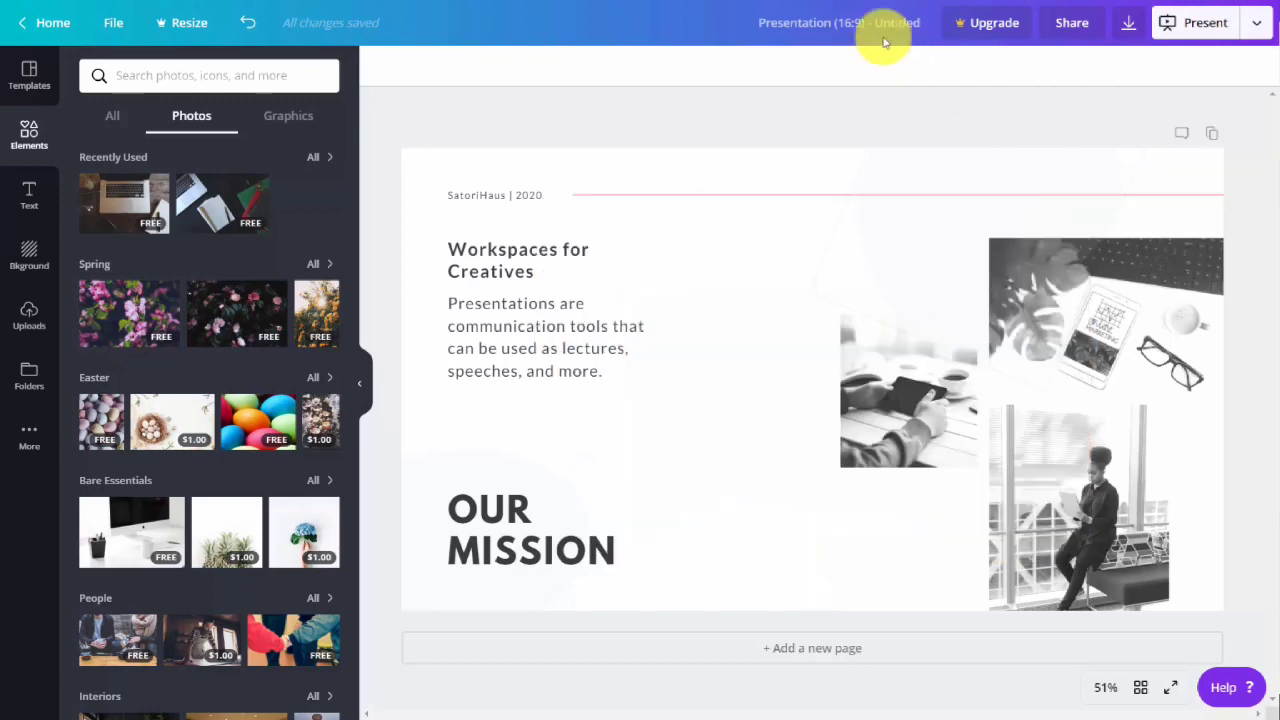
click(29, 75)
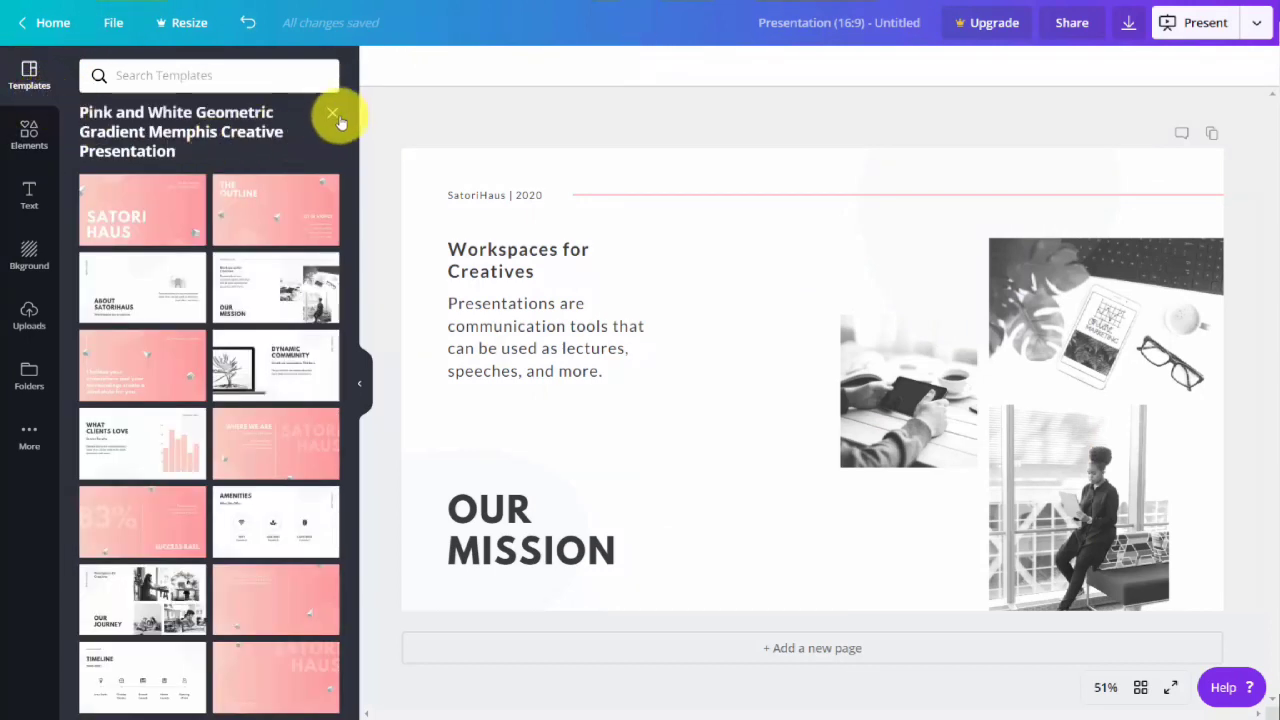
click(336, 117)
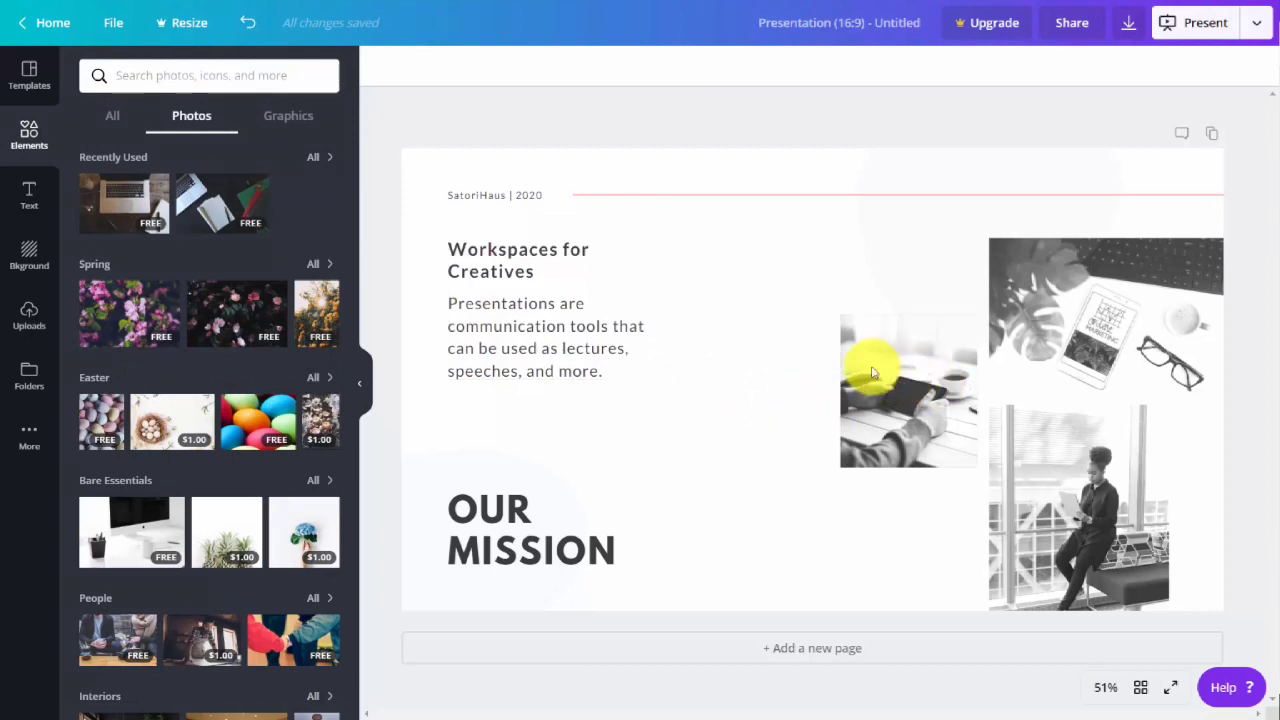
Try shrinking and deleting the photo of hands holding a phone, and undo both changes.
click(872, 368)
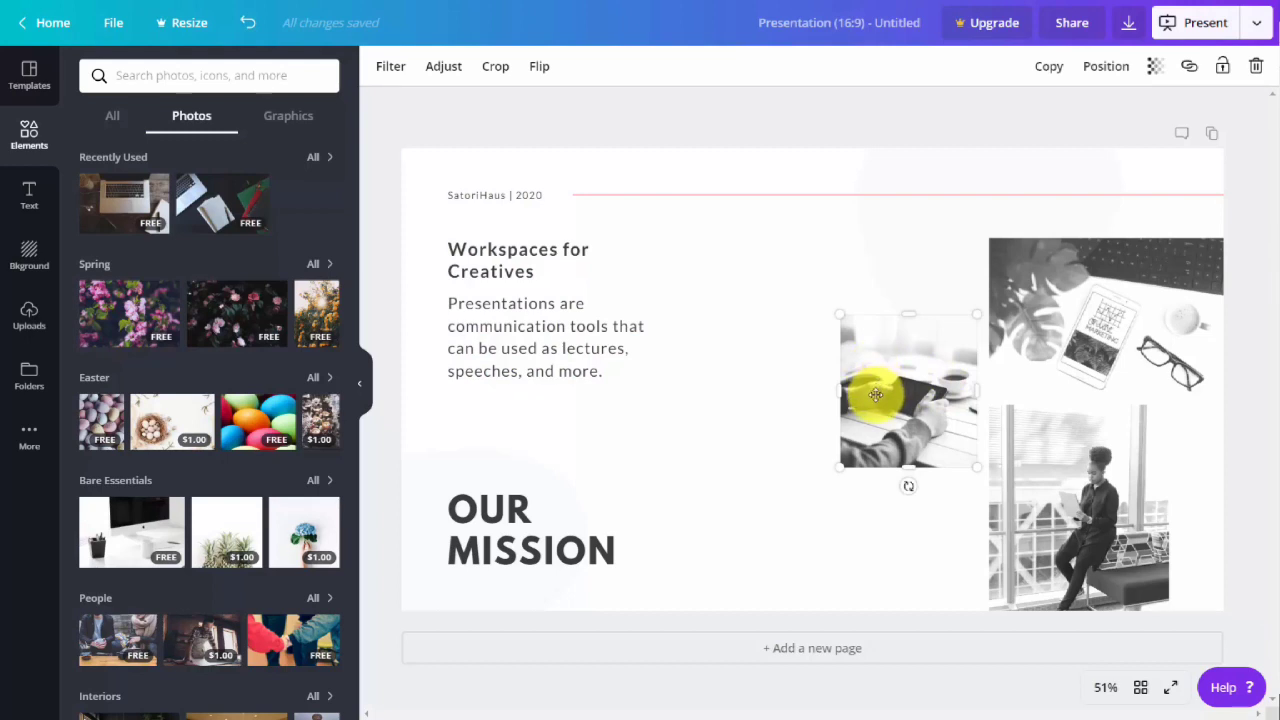
mouse_move(908, 484)
mouse_down()
mouse_move(934, 460)
mouse_move(908, 486)
mouse_up()
click(911, 352)
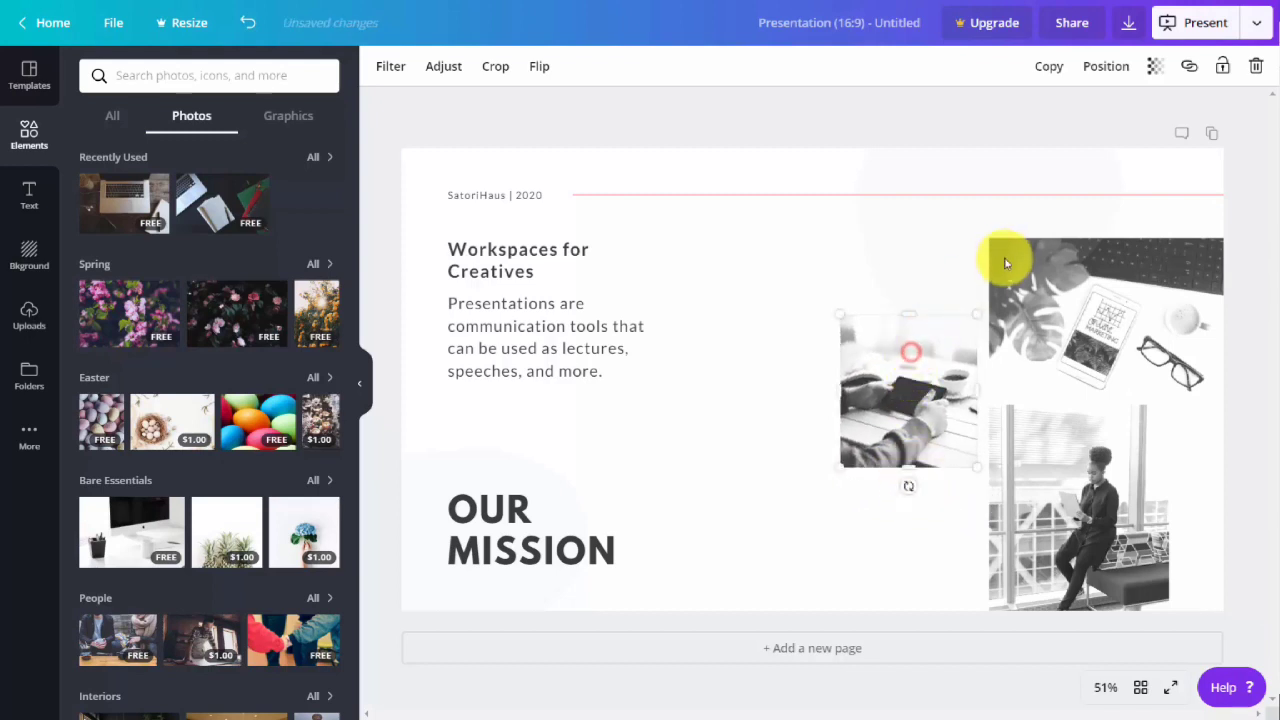
drag(972, 311, 923, 375)
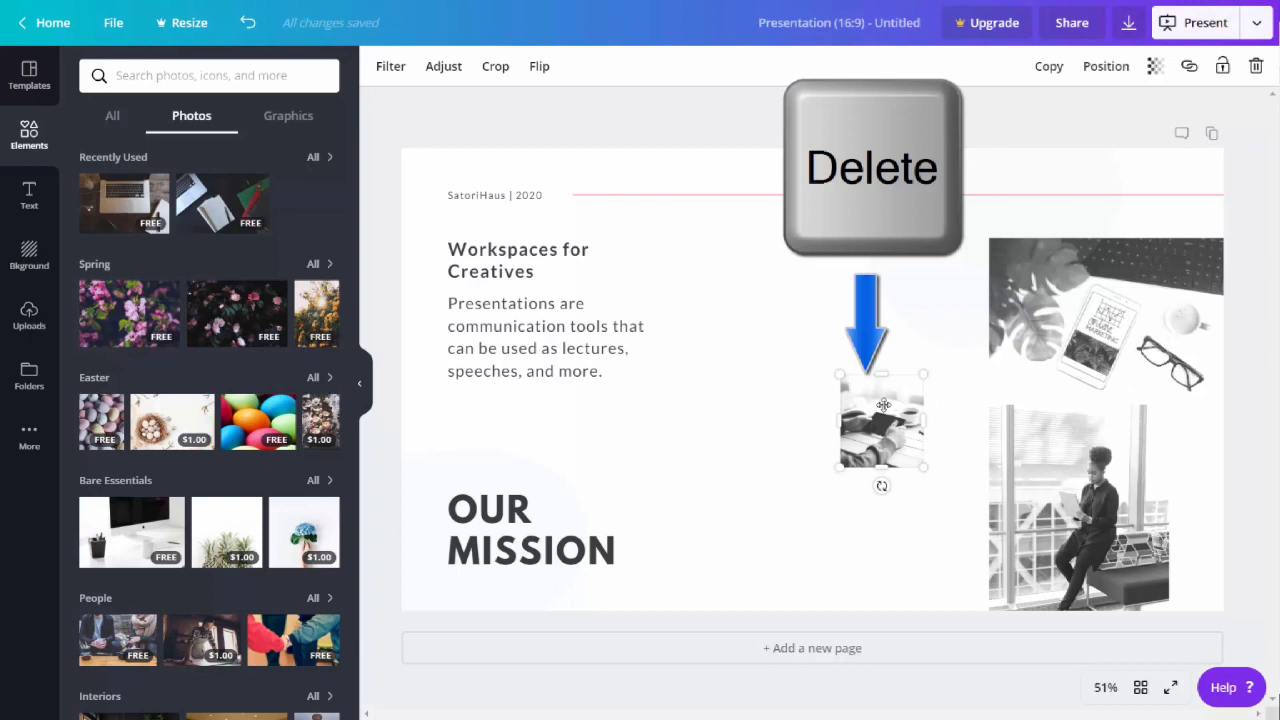
key(Delete)
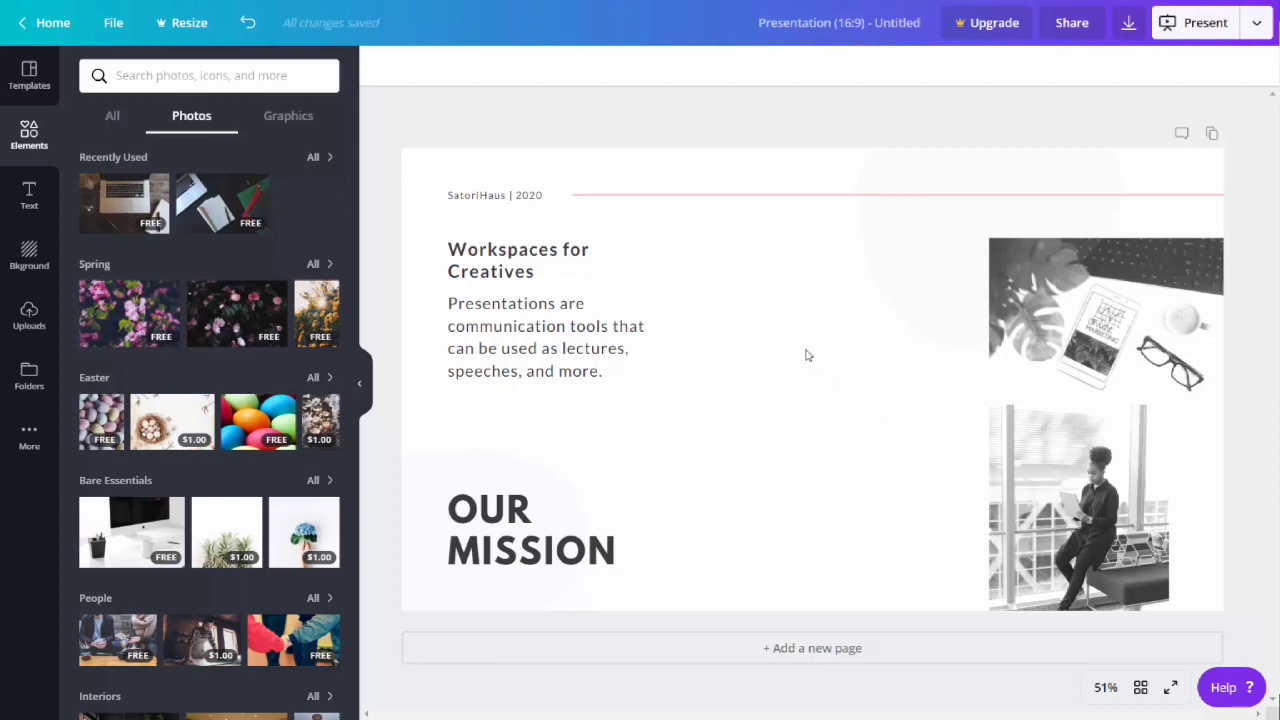
click(249, 30)
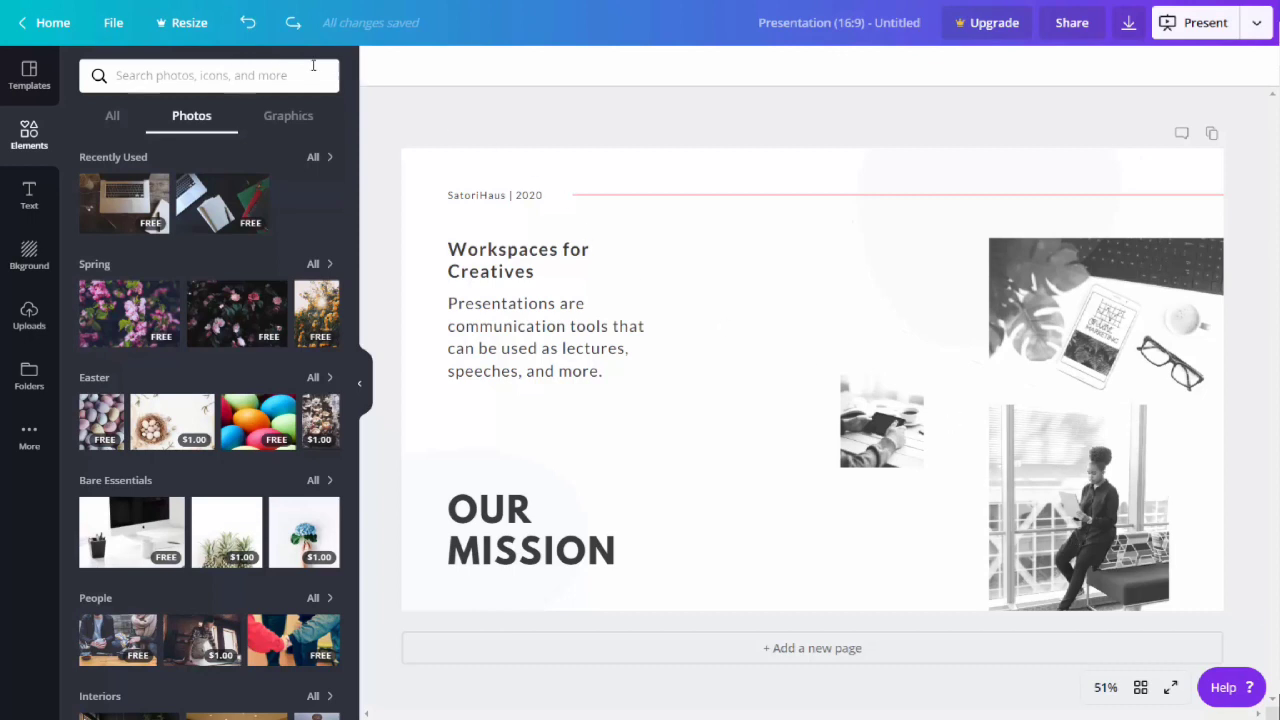
click(251, 32)
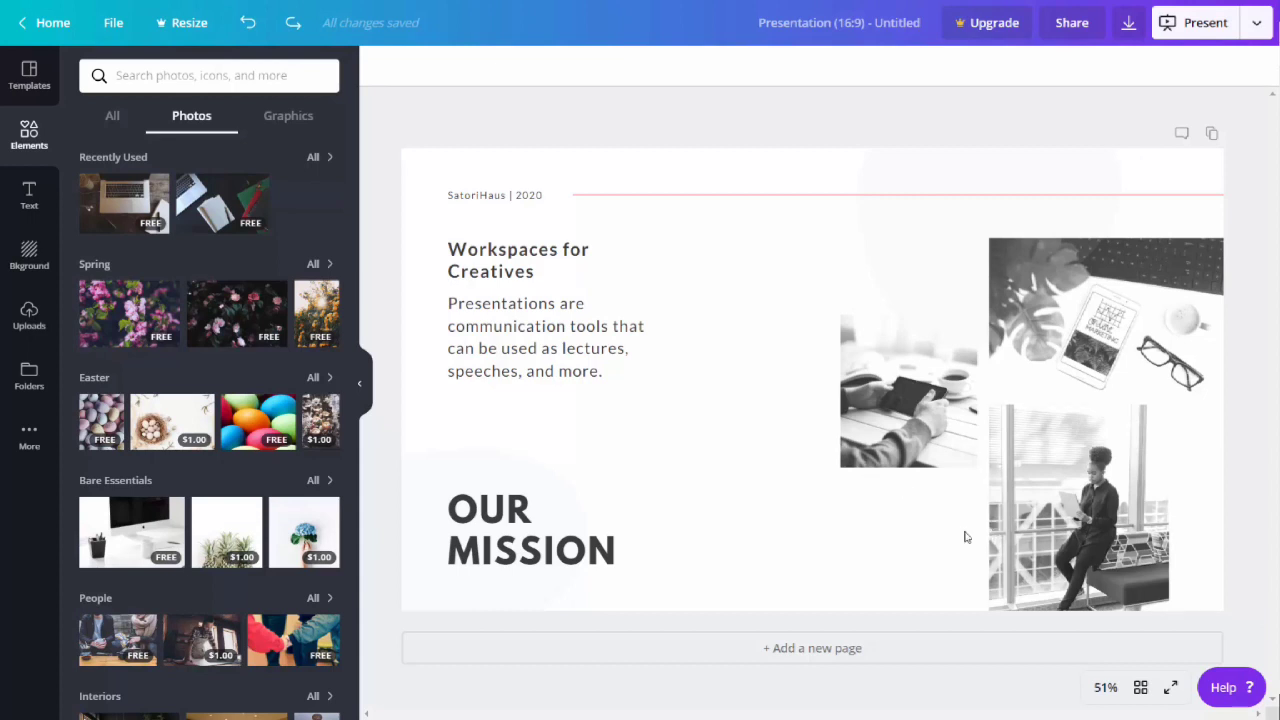
Replace the photo of hands holding a phone with the recently used laptop photo, scaled down beside the two other photos.
click(910, 382)
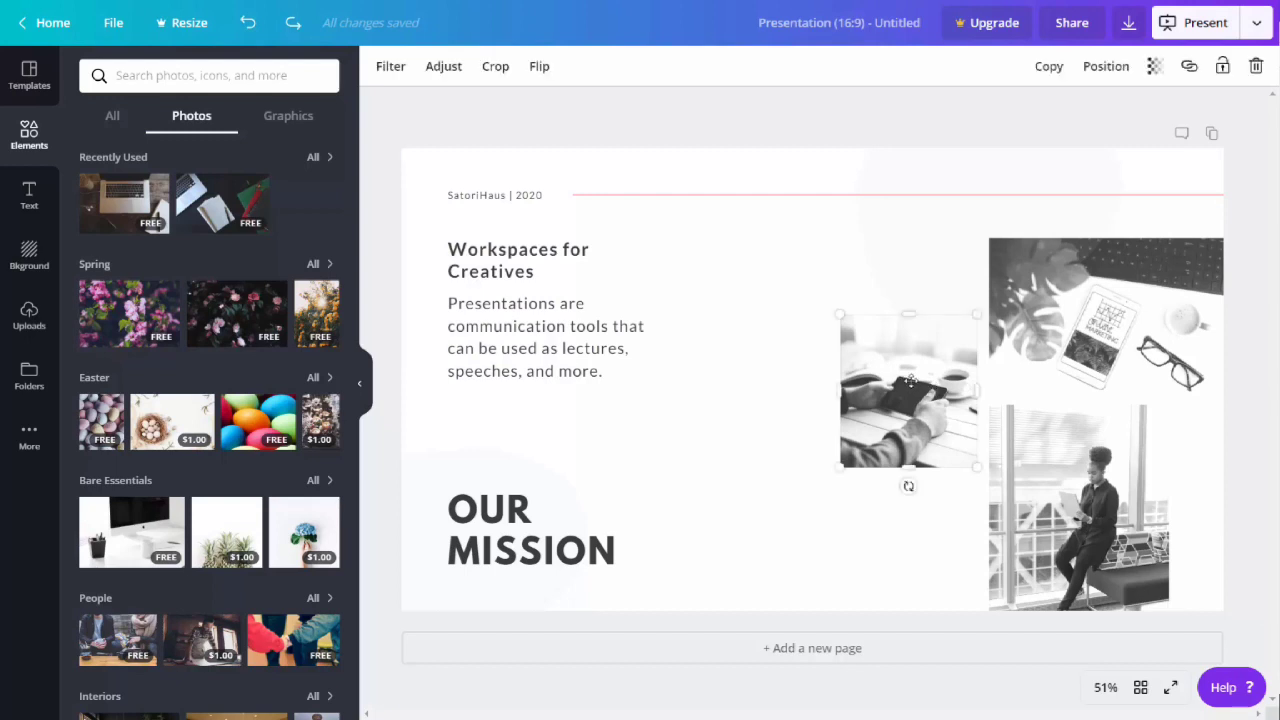
key(Delete)
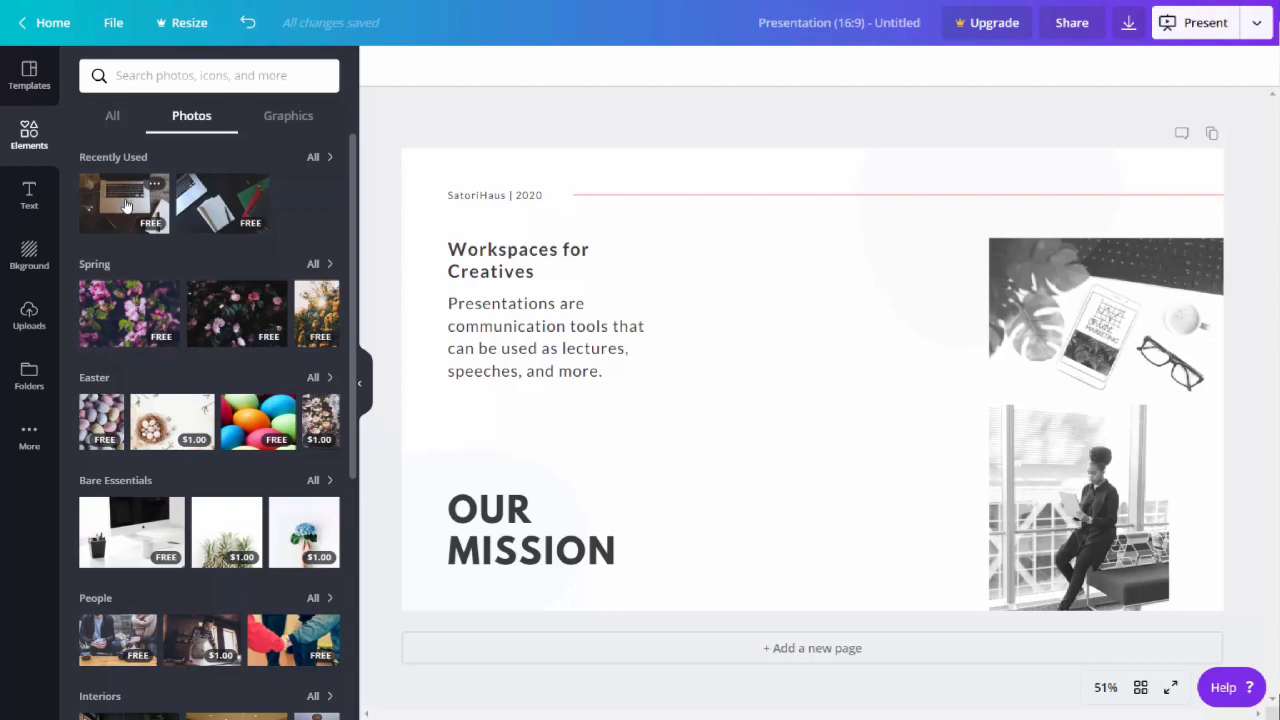
click(126, 206)
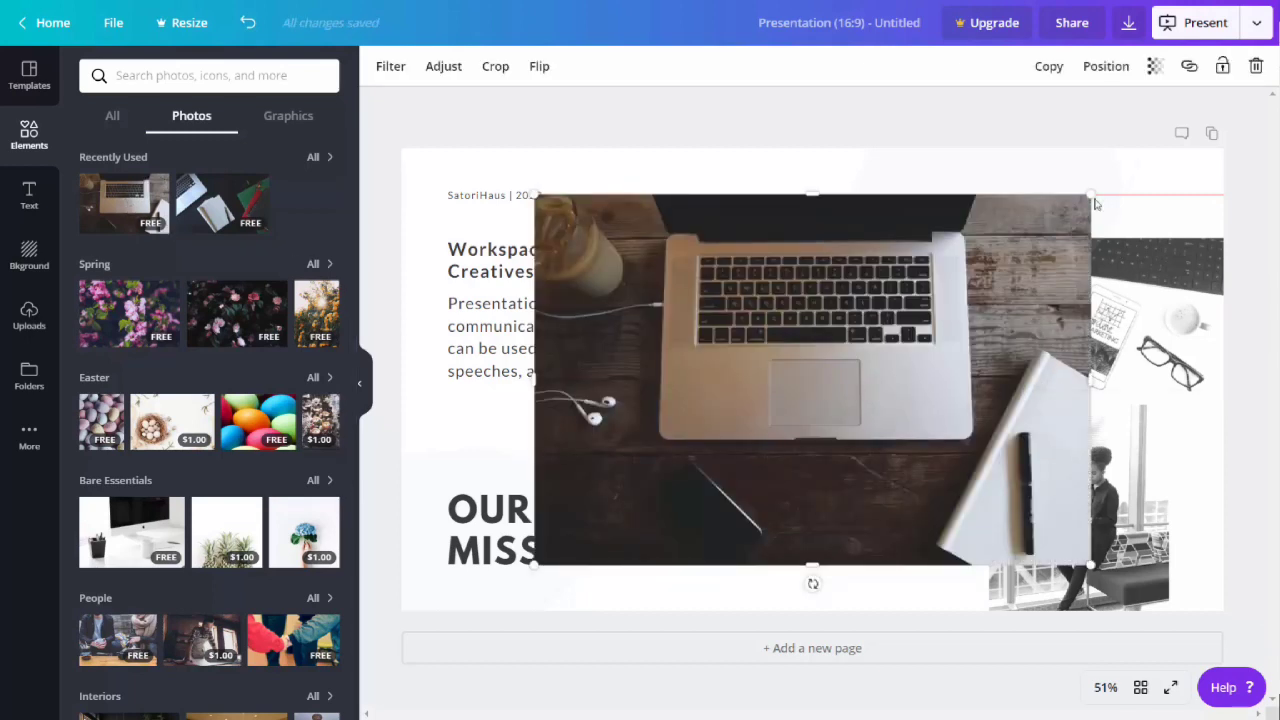
drag(1091, 198, 793, 394)
drag(714, 442, 908, 369)
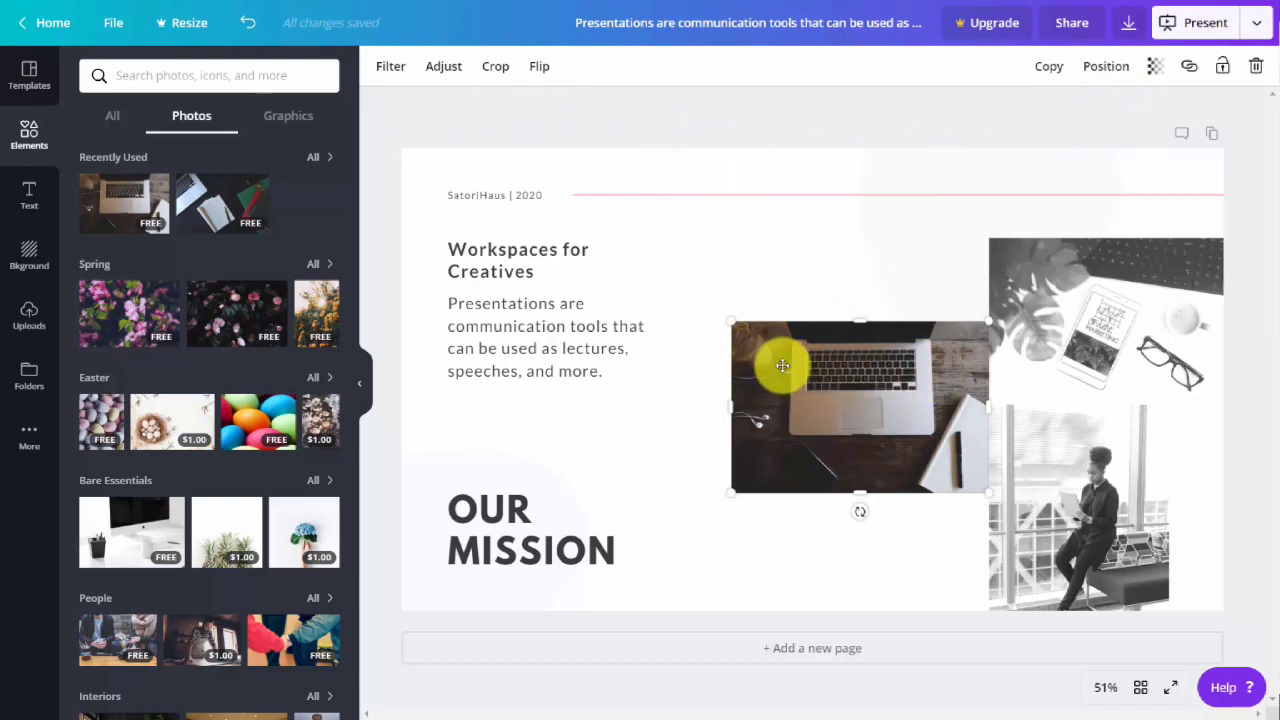
Apply the Greyscale filter to the laptop photo.
click(843, 314)
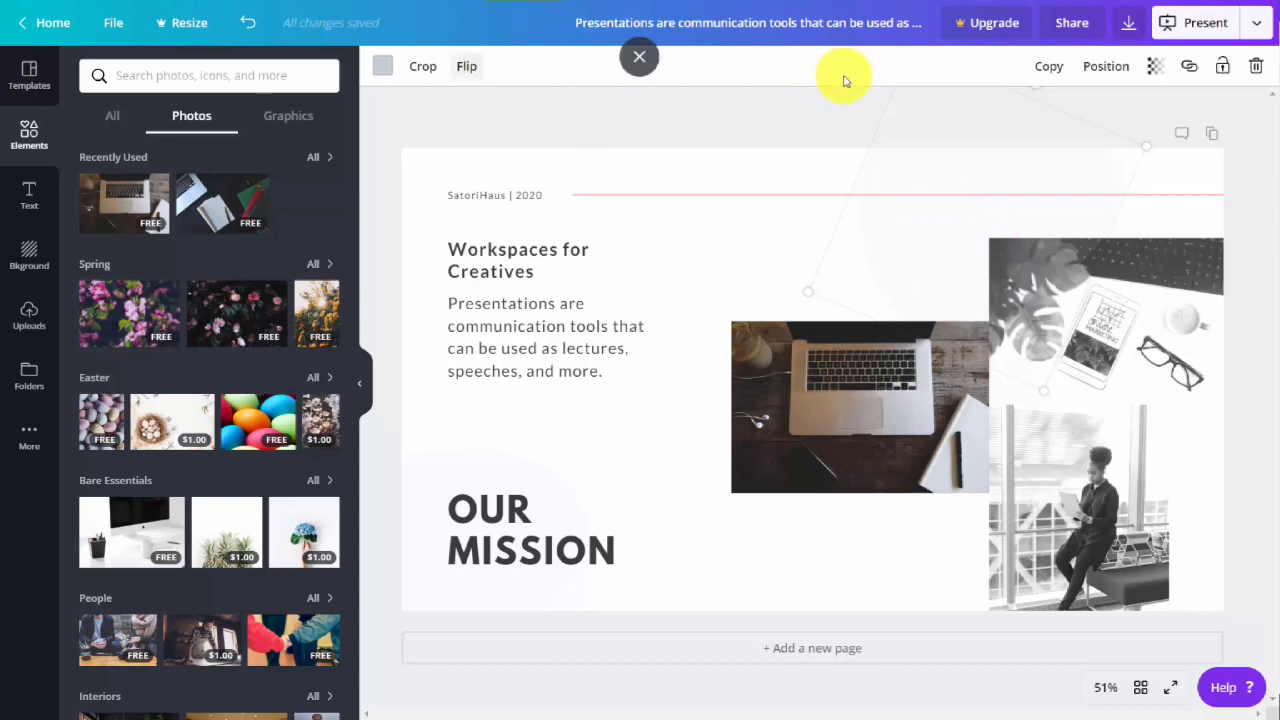
click(876, 383)
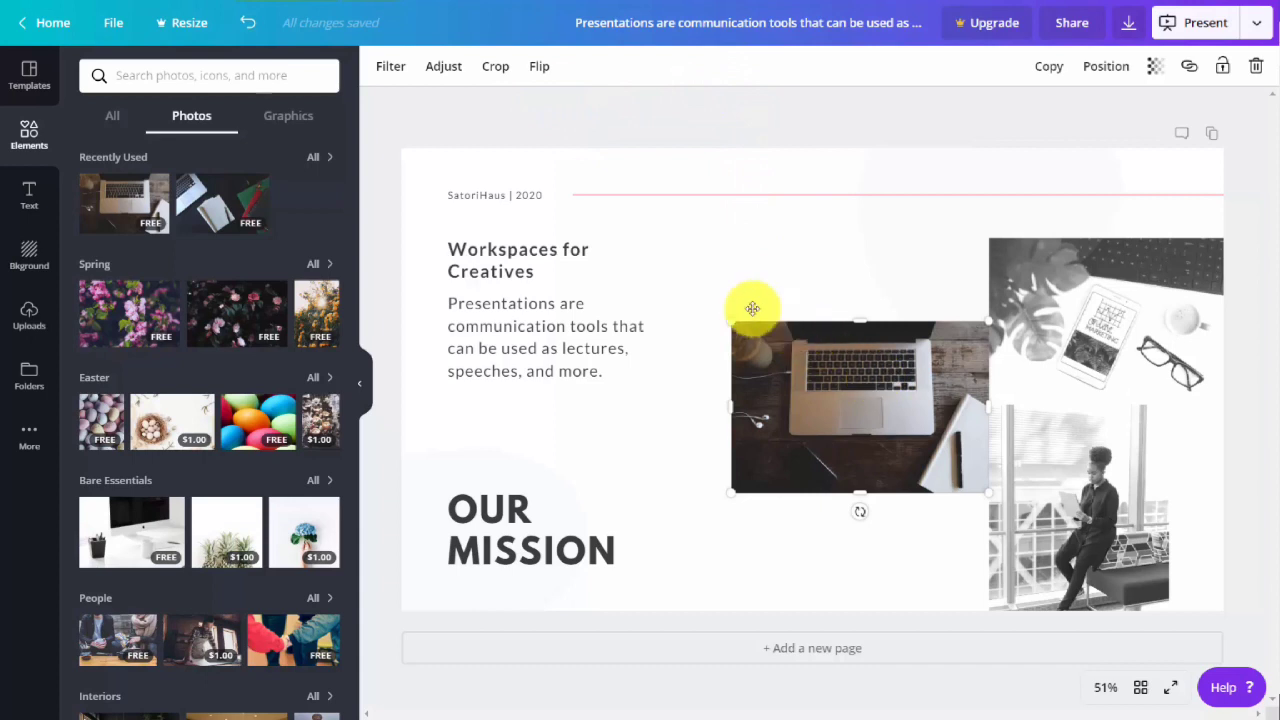
click(386, 68)
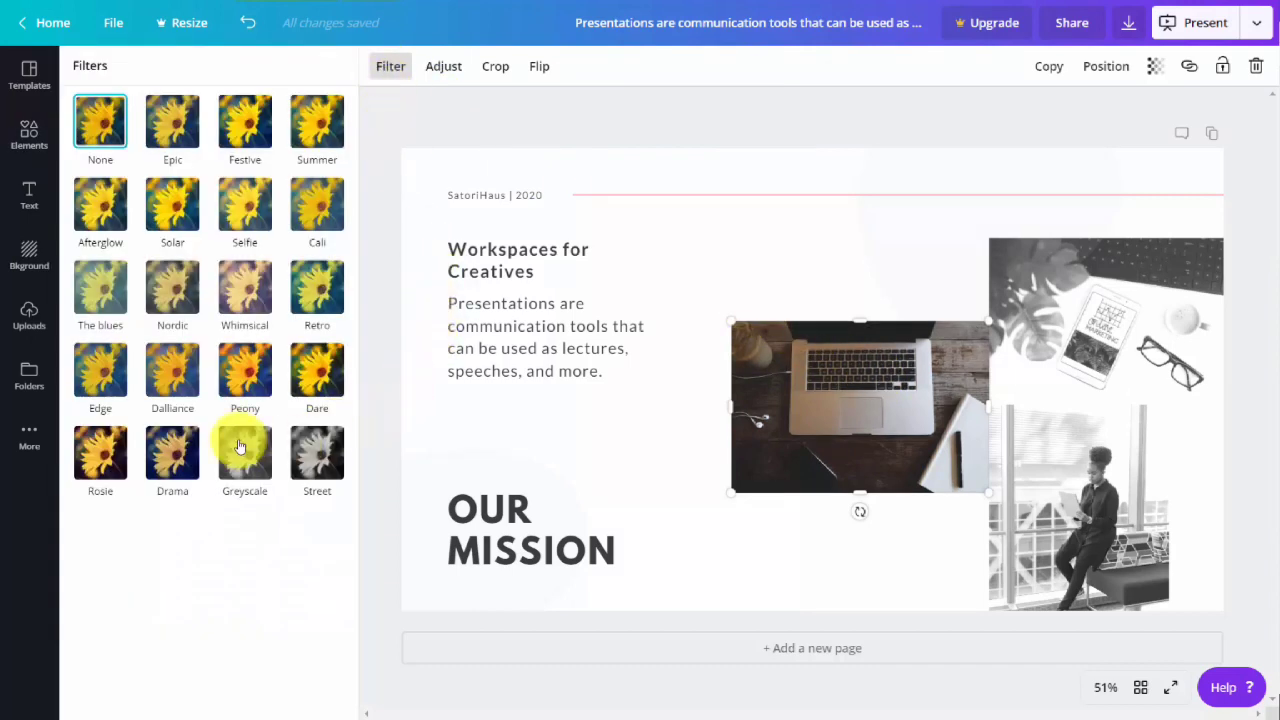
click(241, 447)
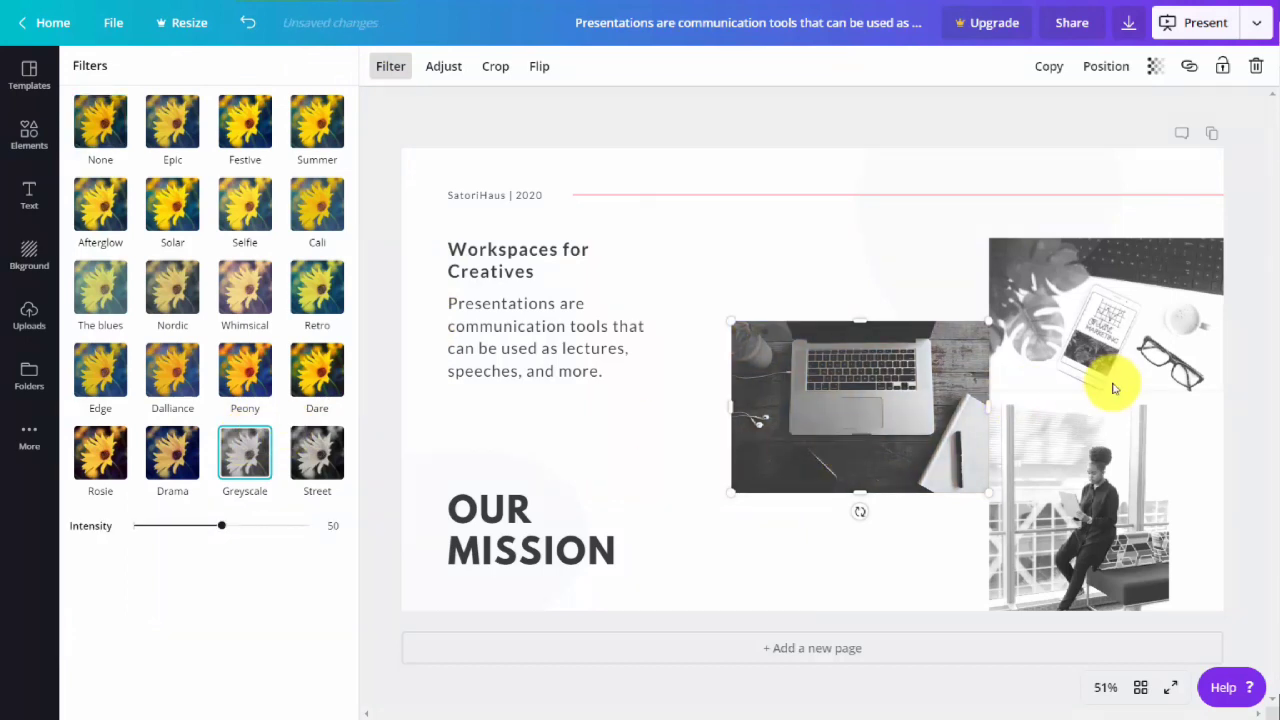
Review the laptop photo's adjustment and crop options without changing them, and flip the photo horizontally.
click(452, 86)
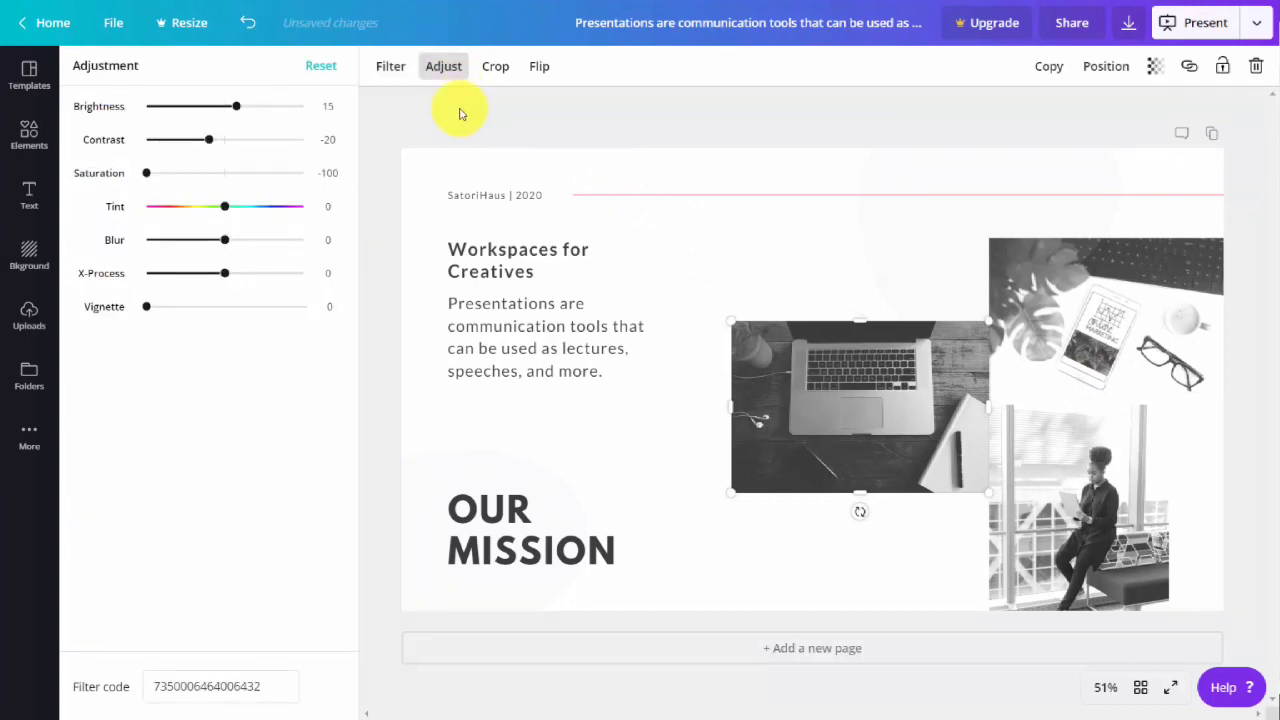
click(497, 70)
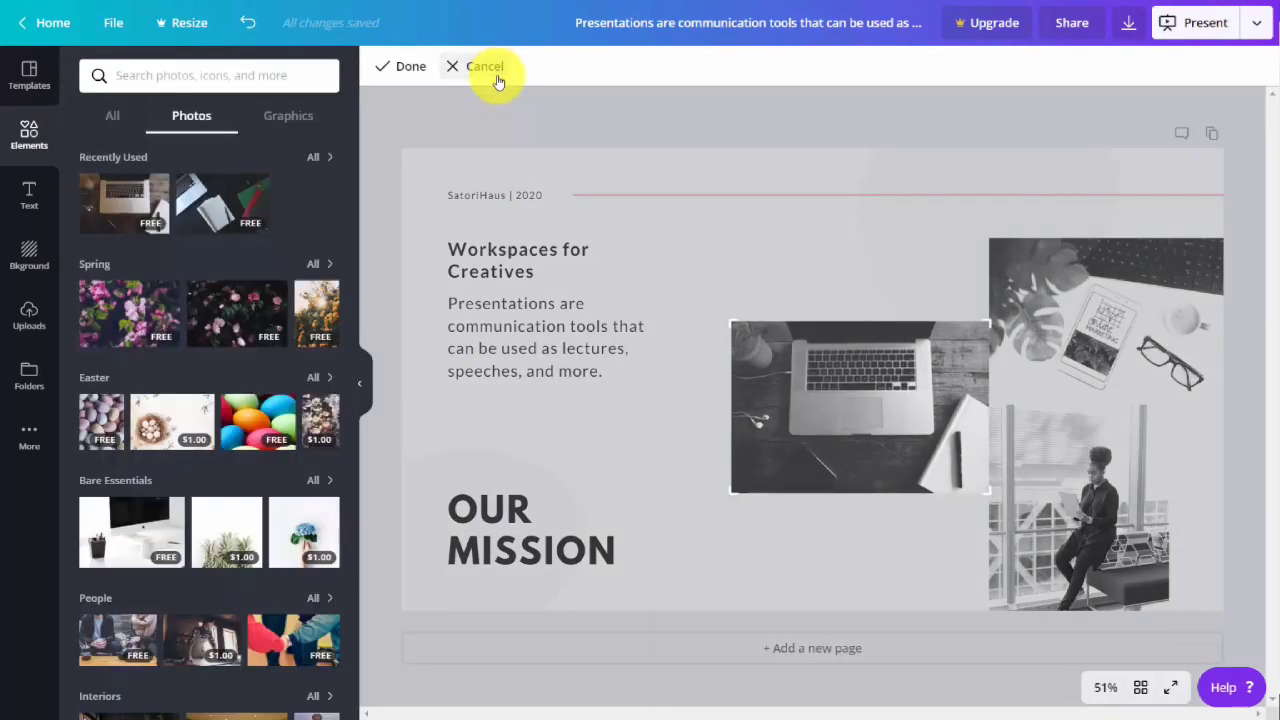
click(498, 82)
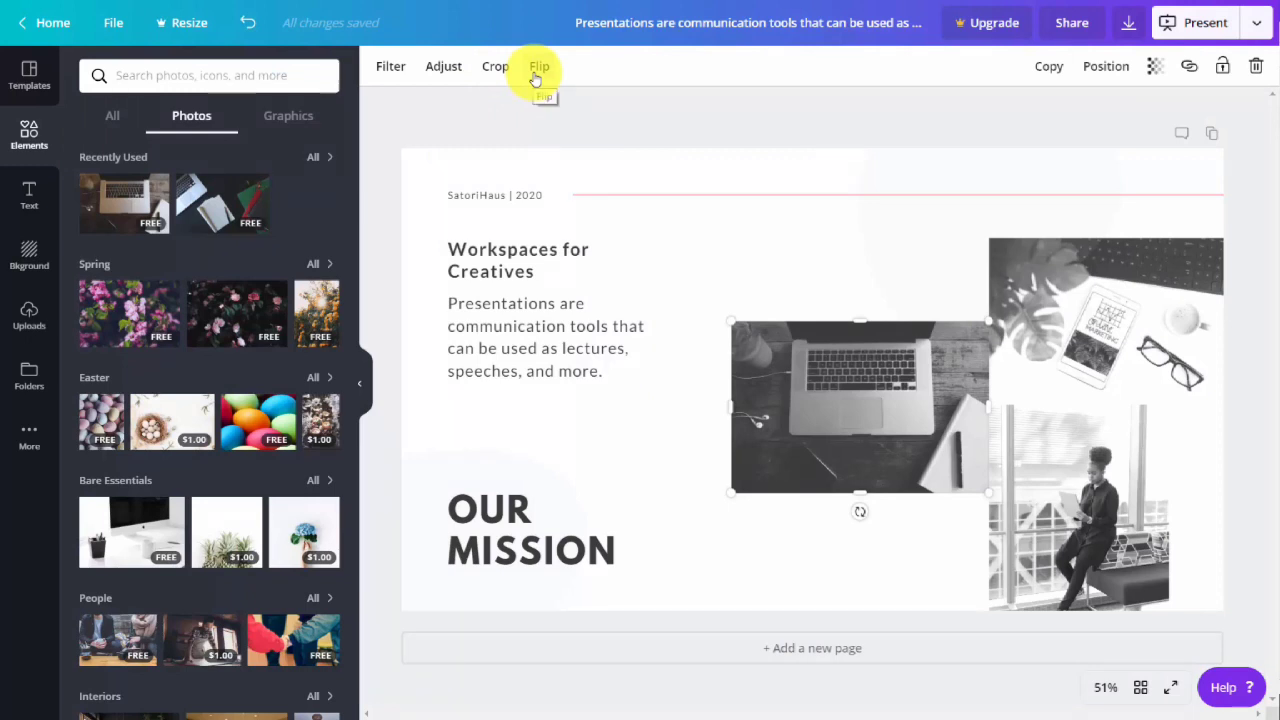
click(538, 70)
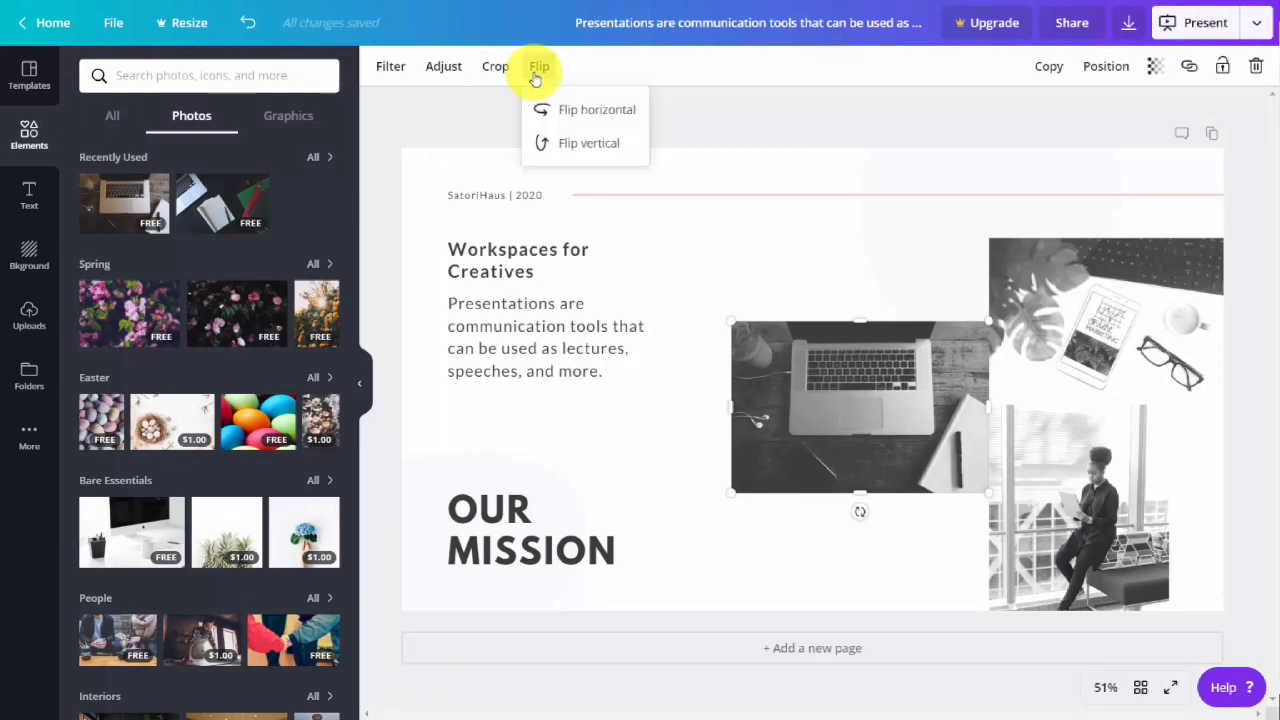
click(566, 112)
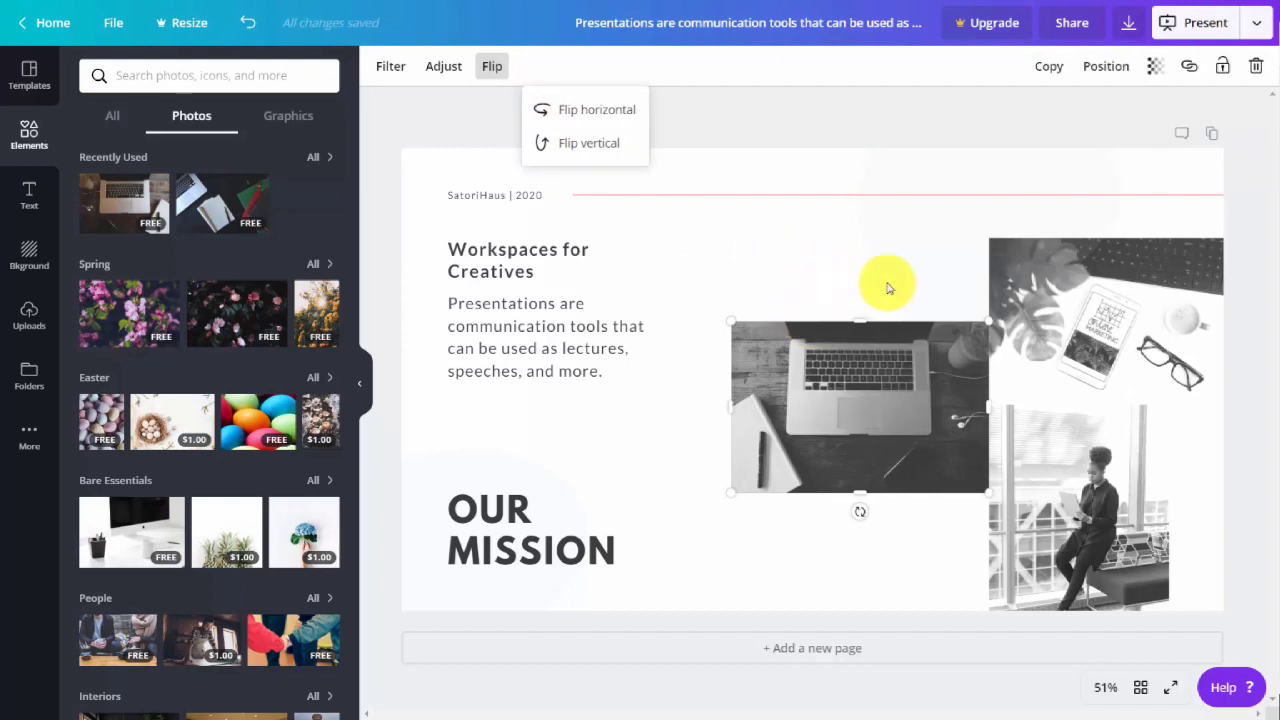
Try duplicating the laptop photo and delete the copy, and align the original to the page top and undo it.
click(1043, 68)
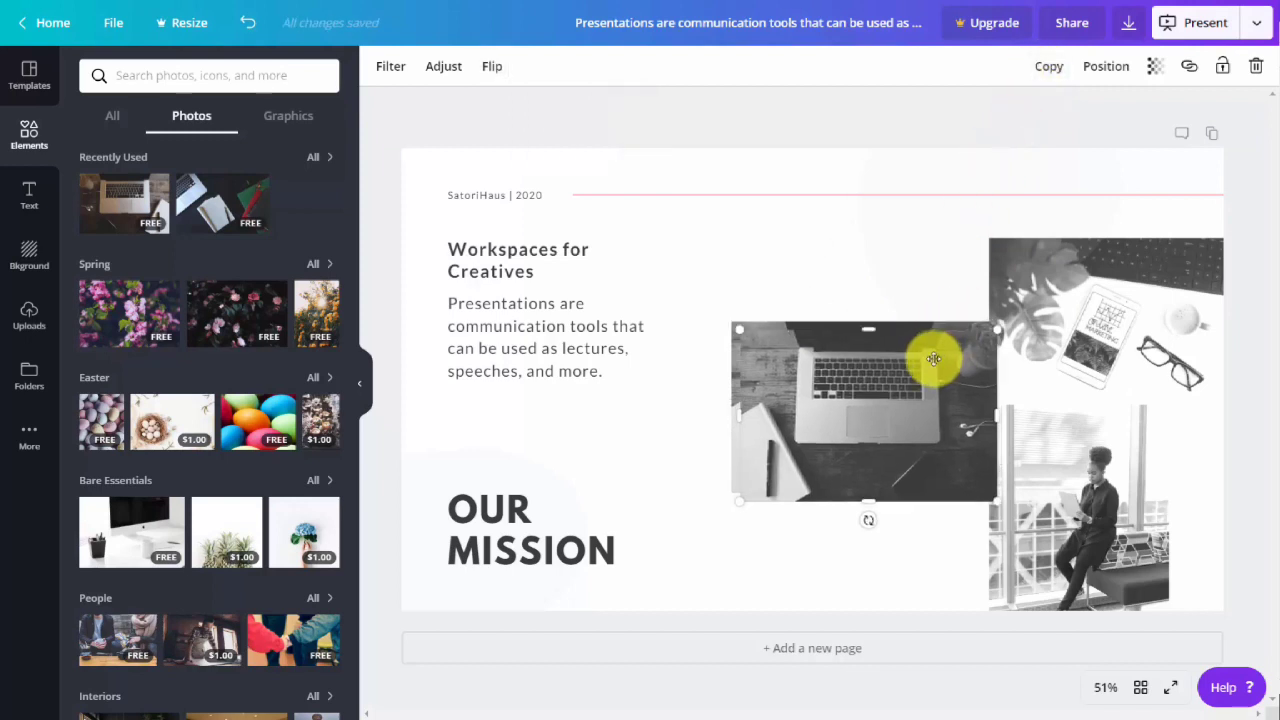
key(Delete)
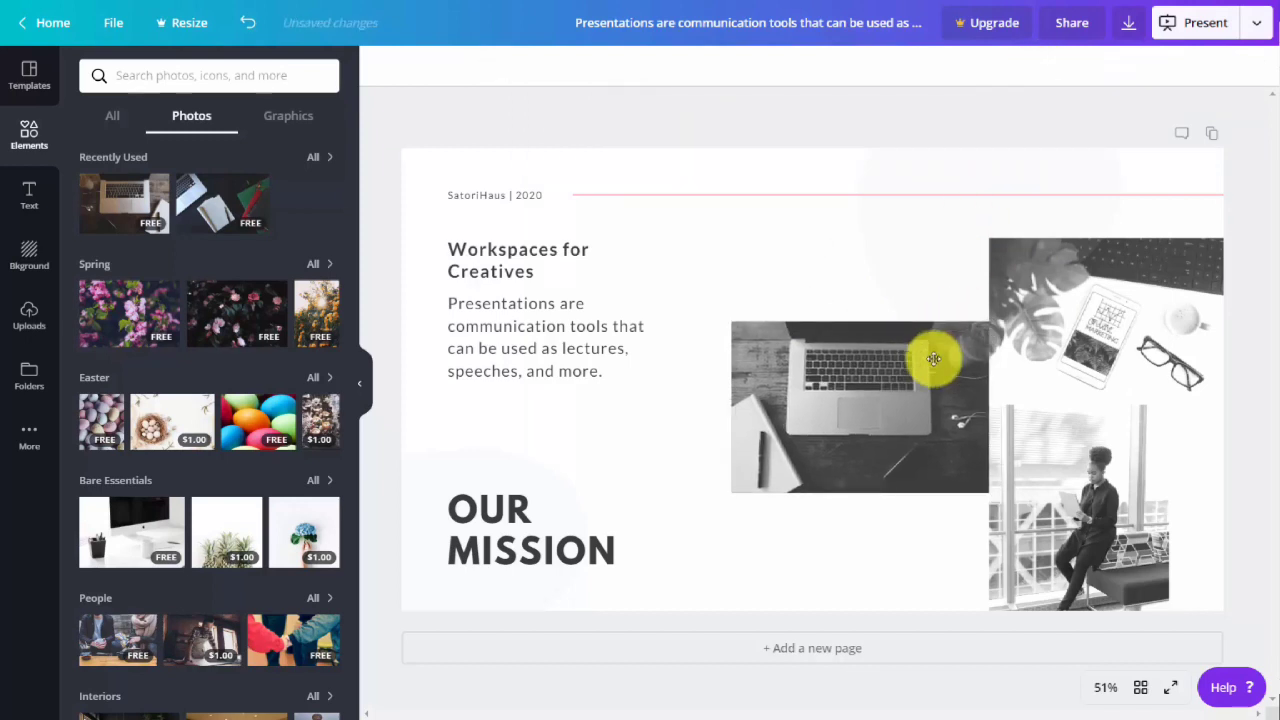
click(873, 409)
click(1097, 67)
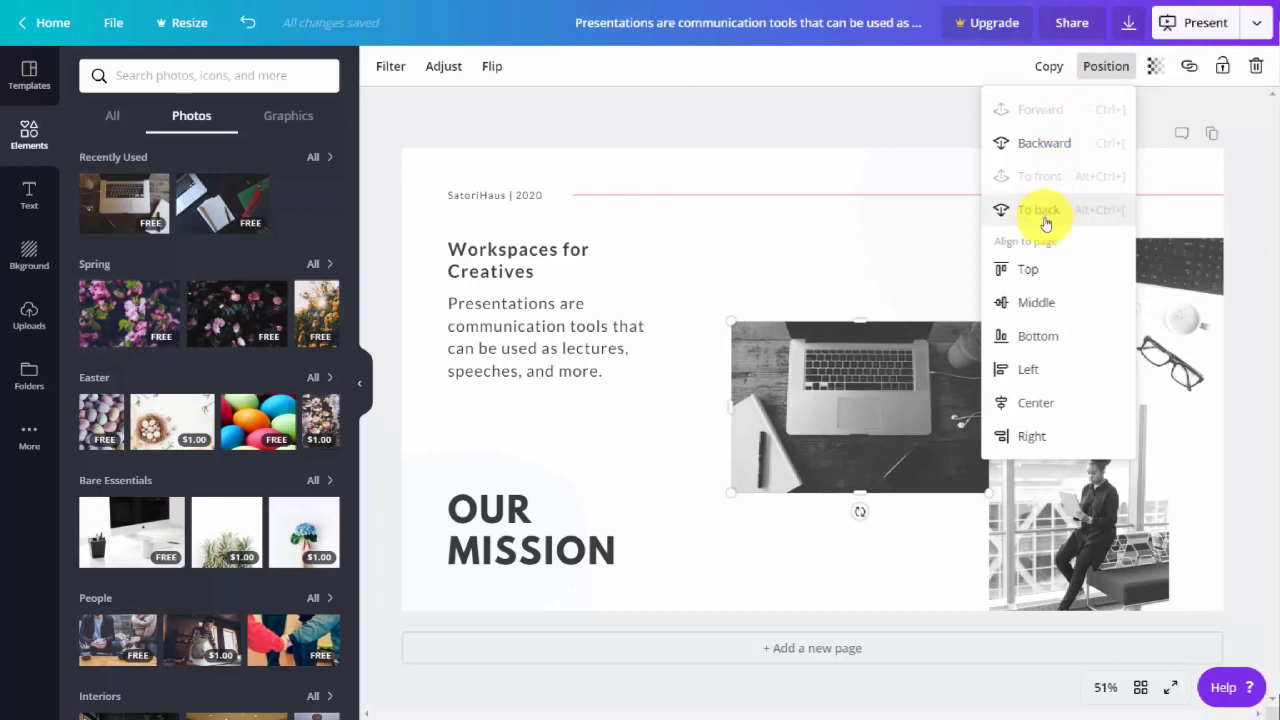
click(1031, 276)
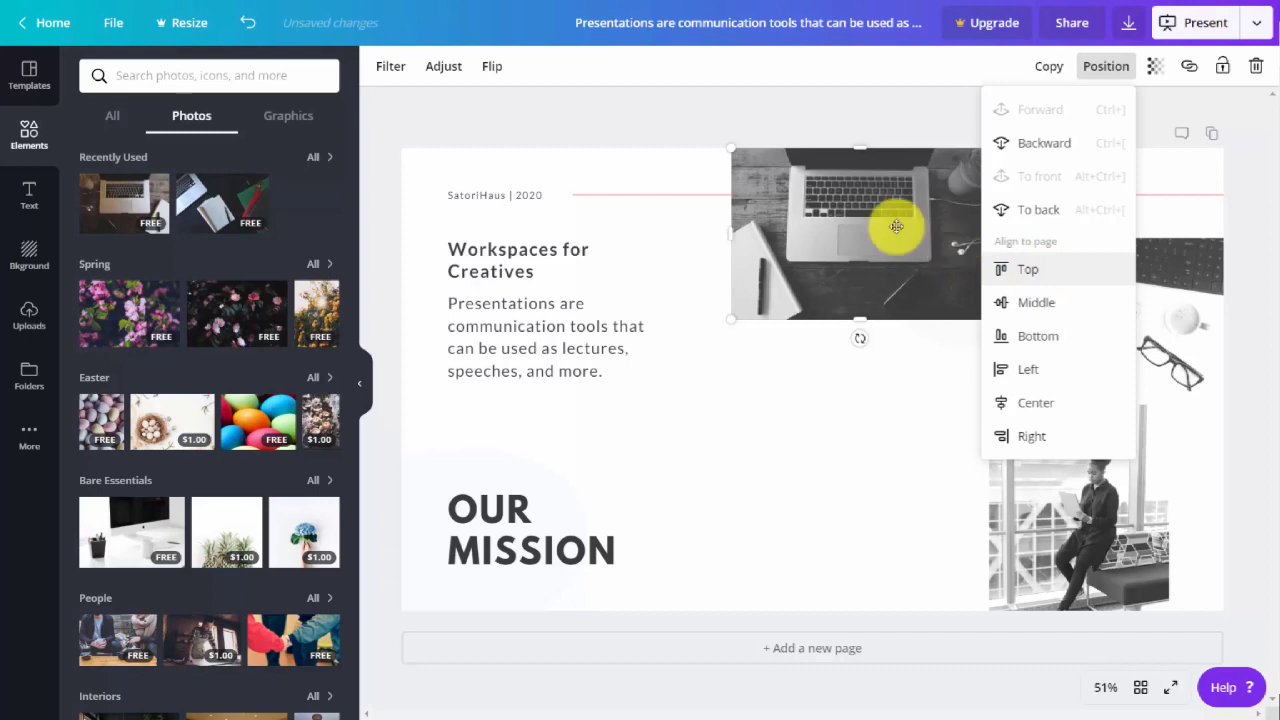
click(252, 28)
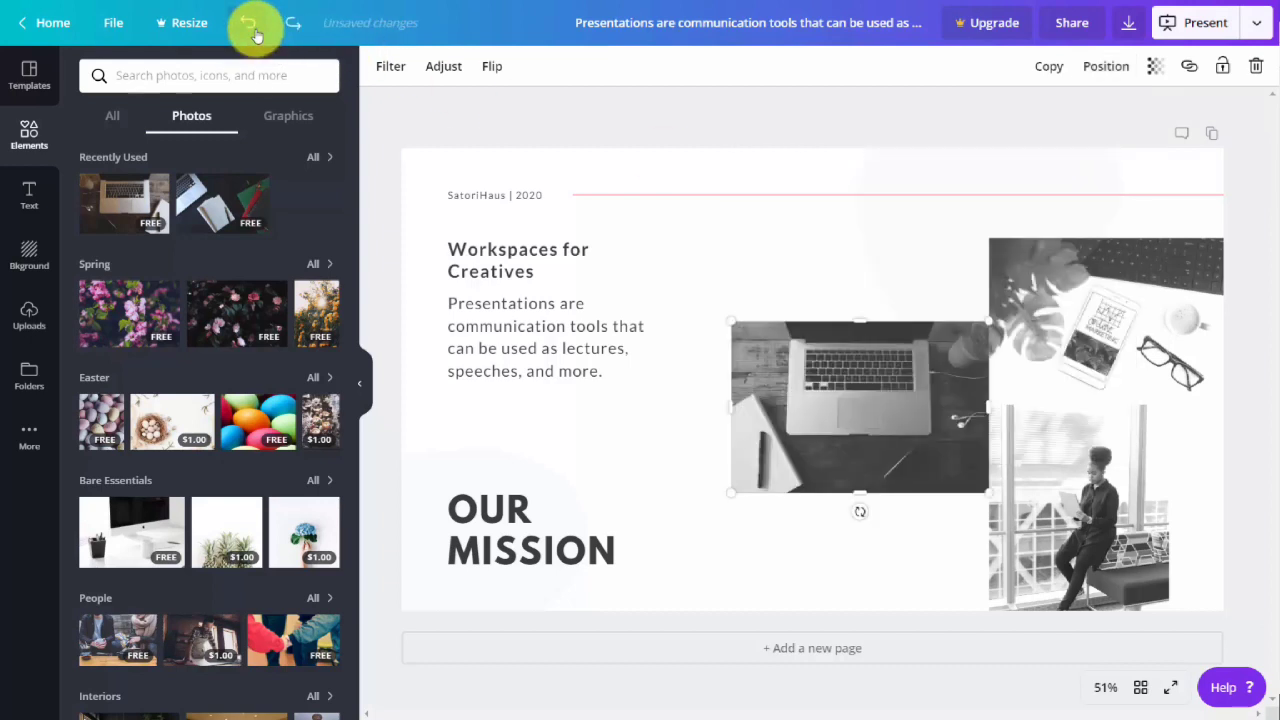
Test the laptop photo's transparency, return it to 100, and view the option for linking the photo.
click(1156, 70)
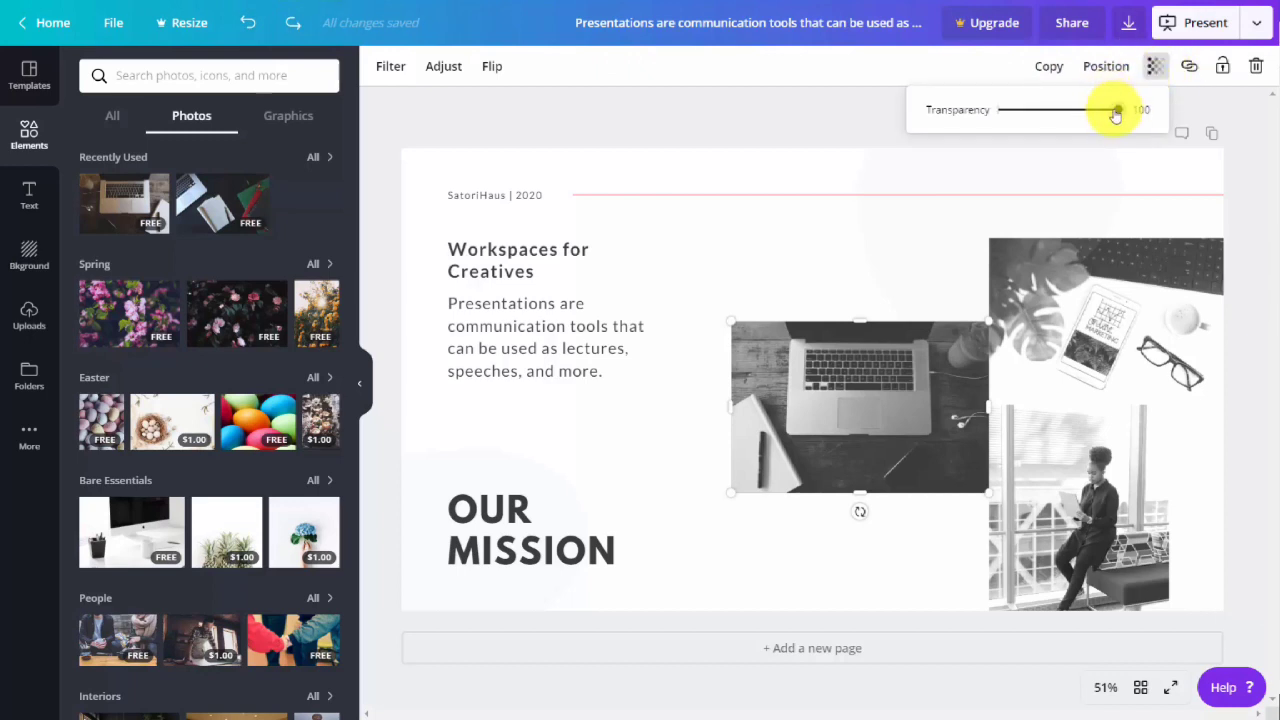
drag(1116, 115, 1146, 109)
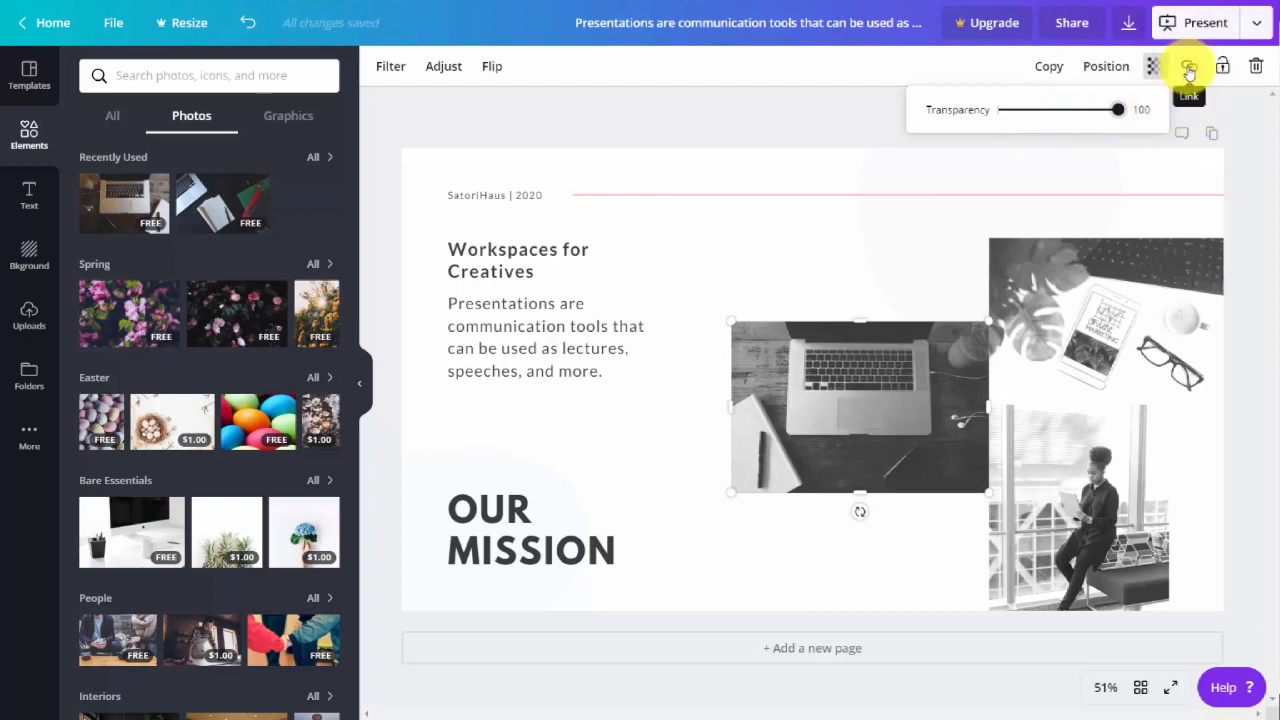
click(1189, 70)
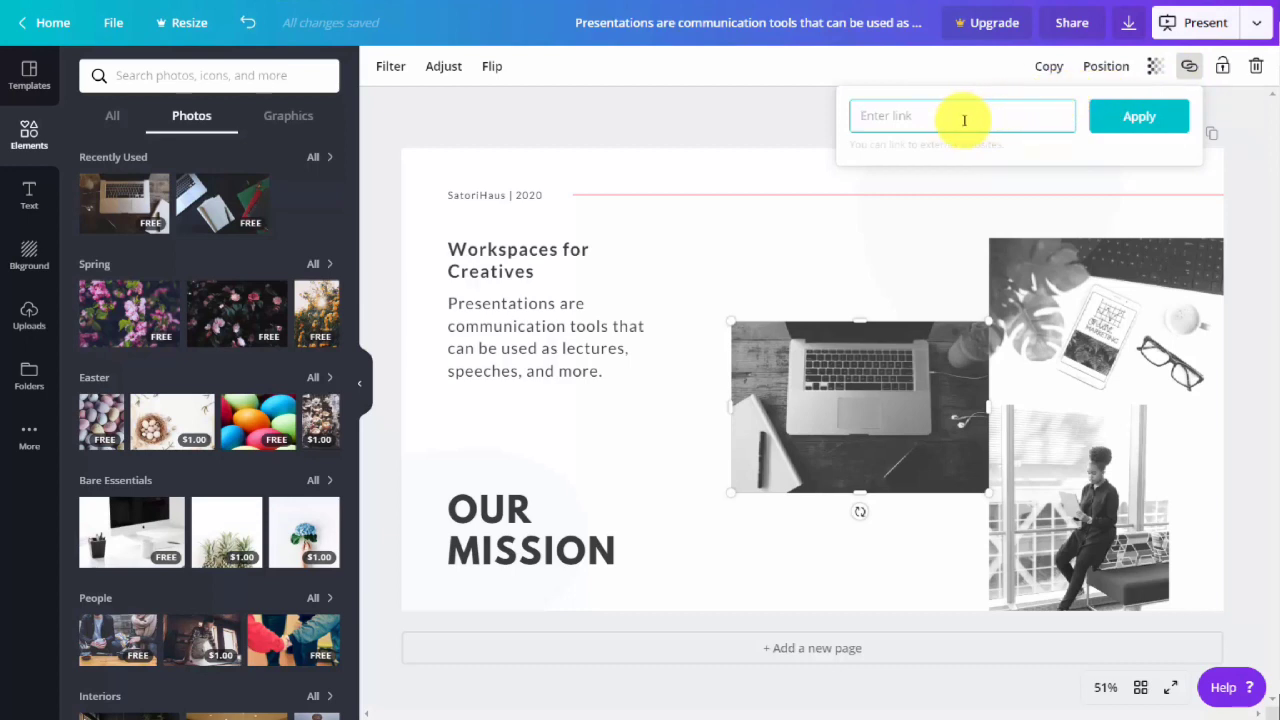
click(817, 189)
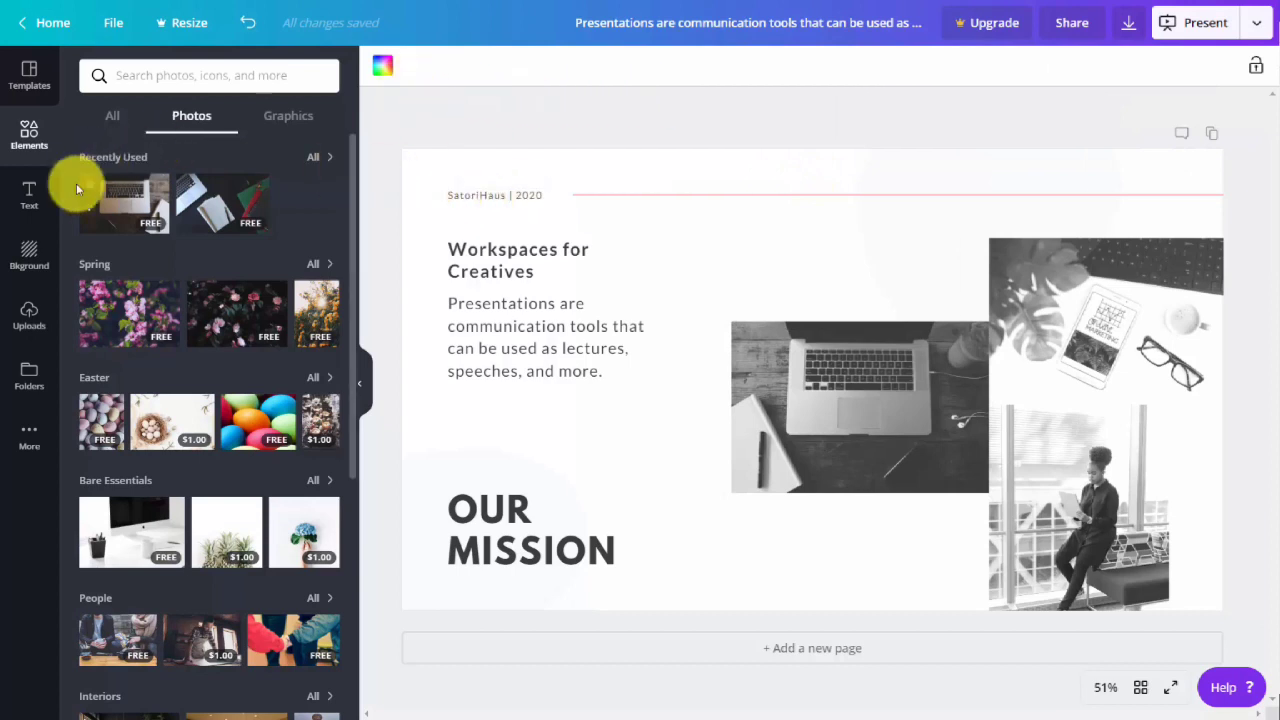
Try a default heading on the page and undo it, and add the "VALENCE" text design instead.
click(29, 198)
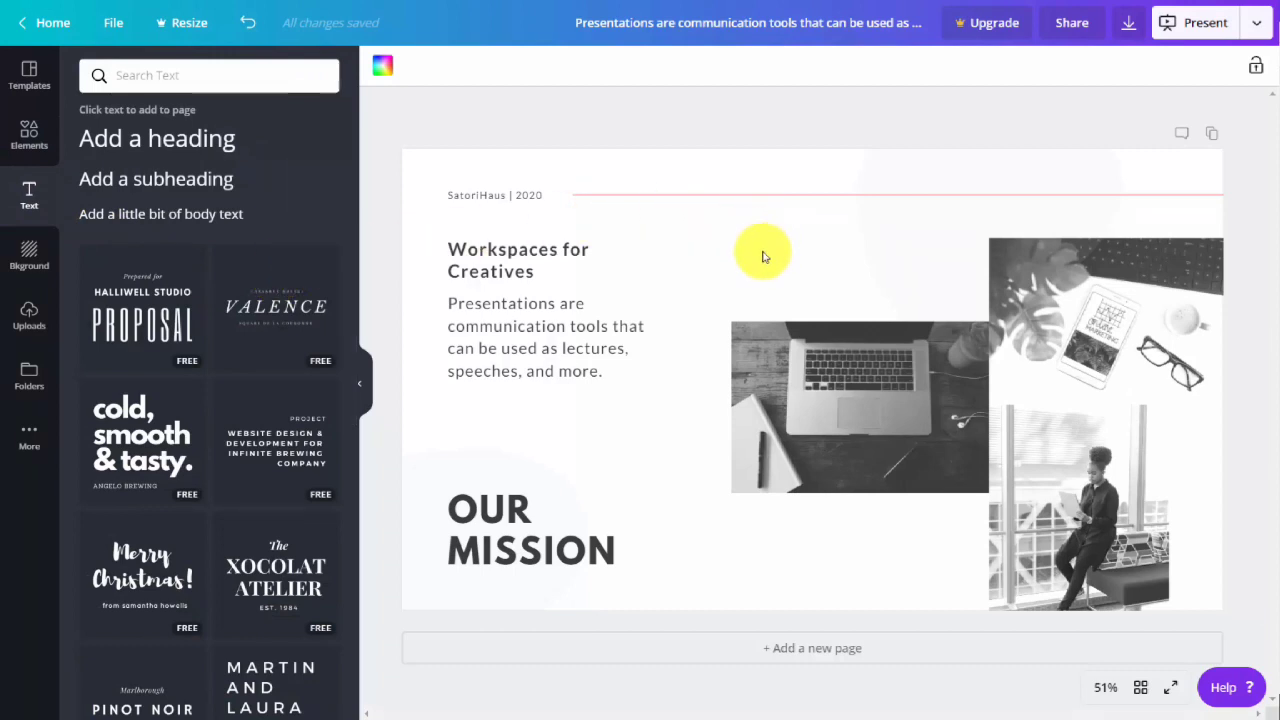
click(185, 146)
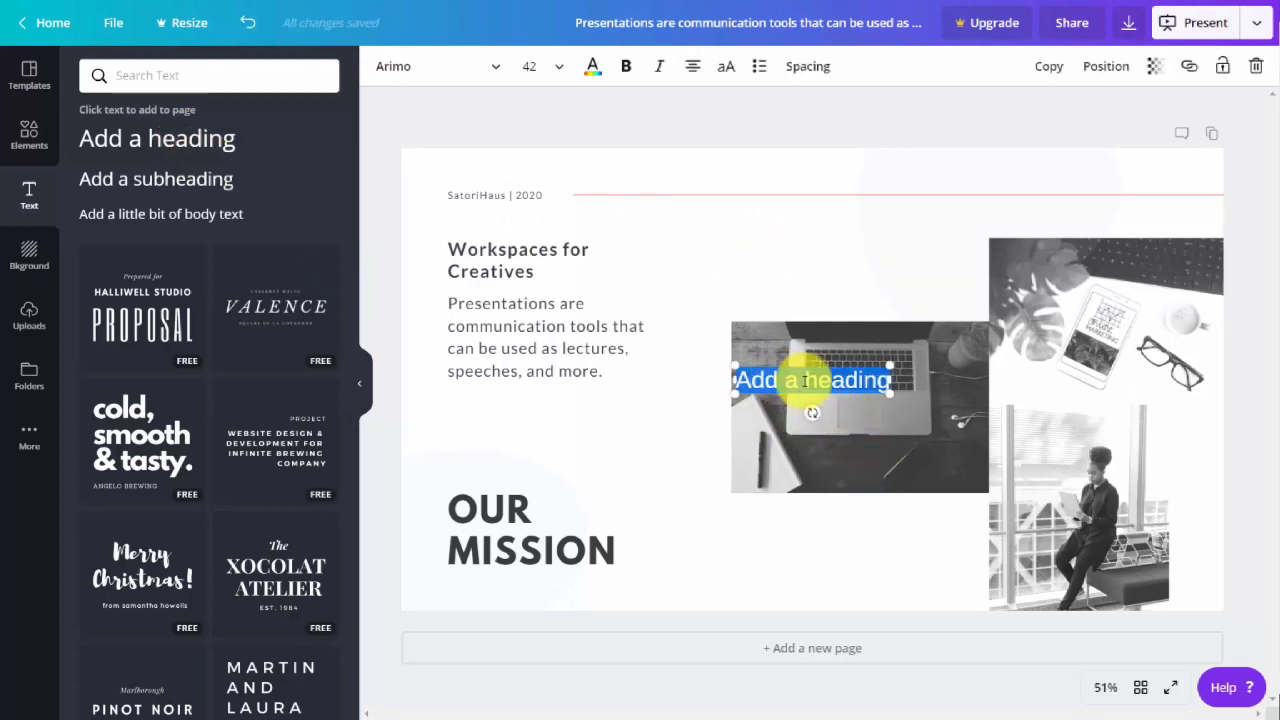
key(ctrl+z)
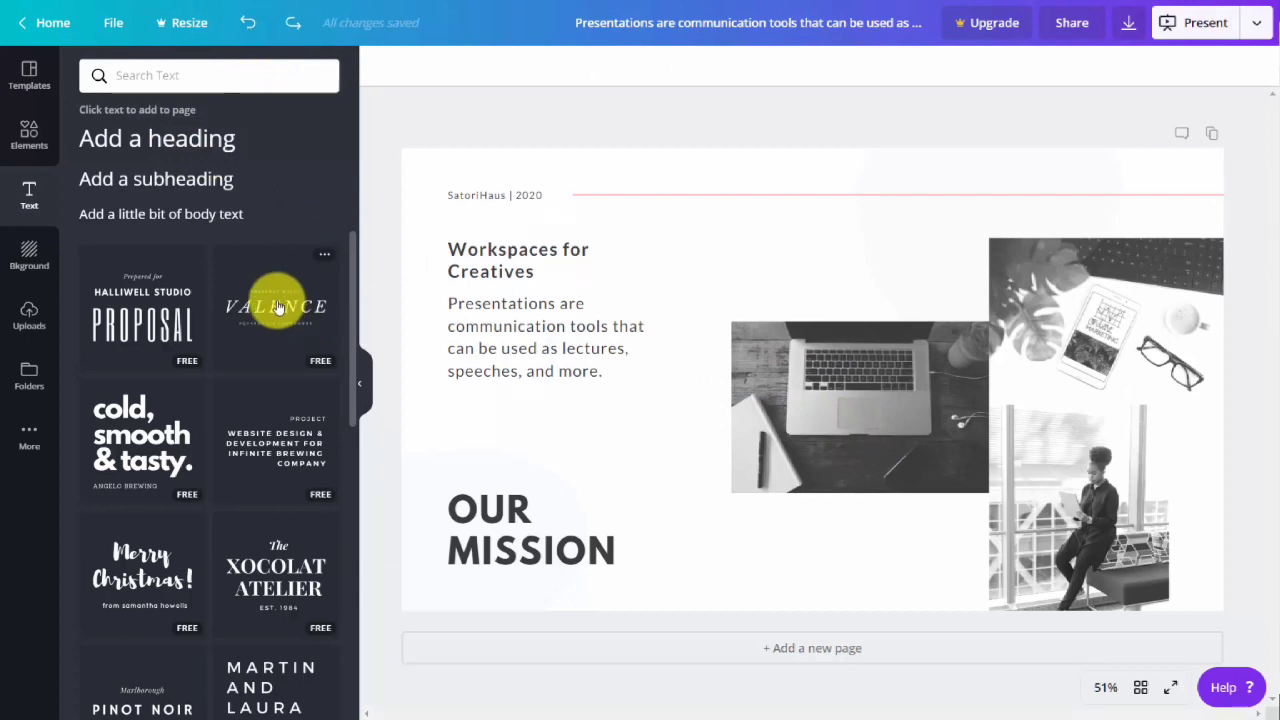
click(278, 307)
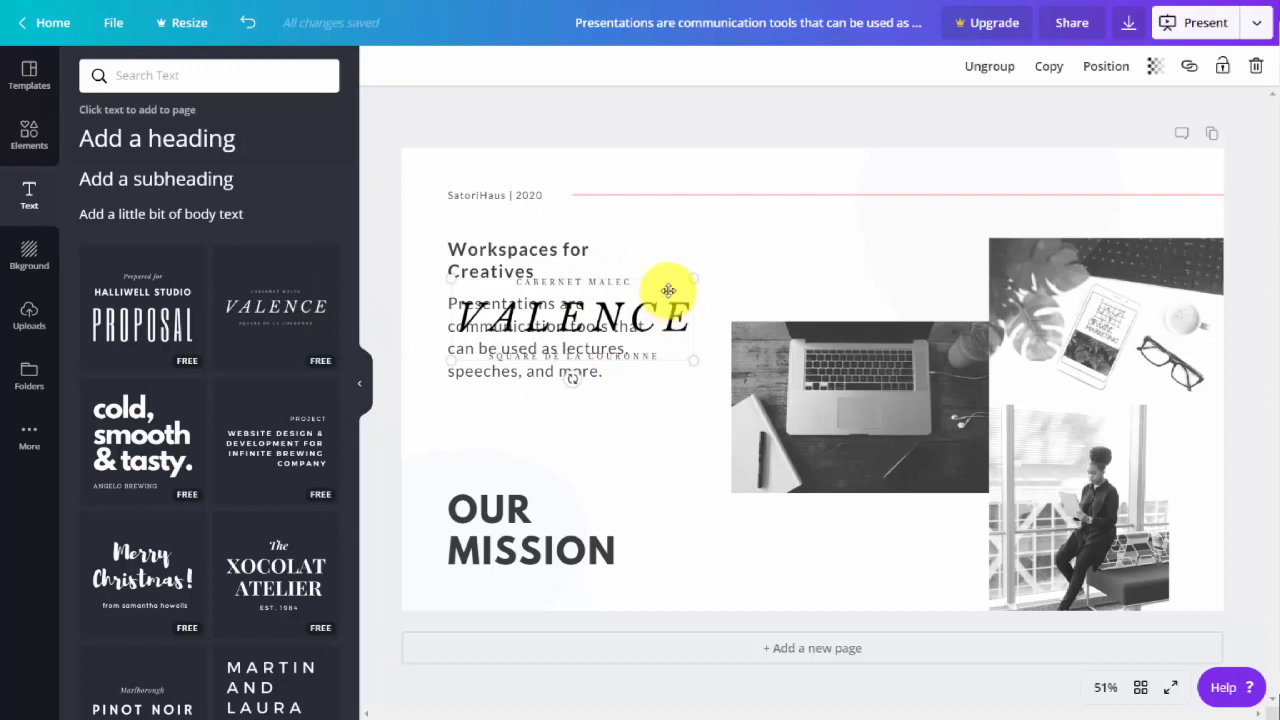
Move the "VALENCE" text design above the laptop photo, review the text formatting options, and remove the design.
drag(668, 290, 881, 226)
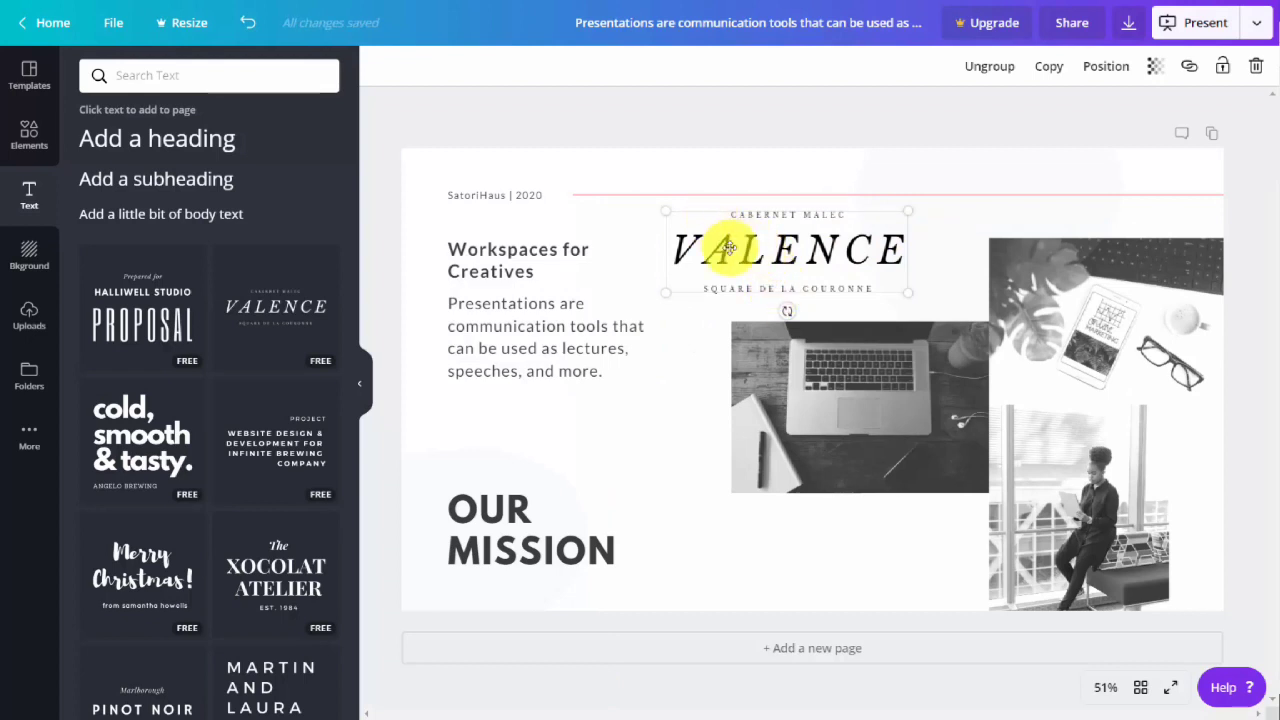
click(729, 250)
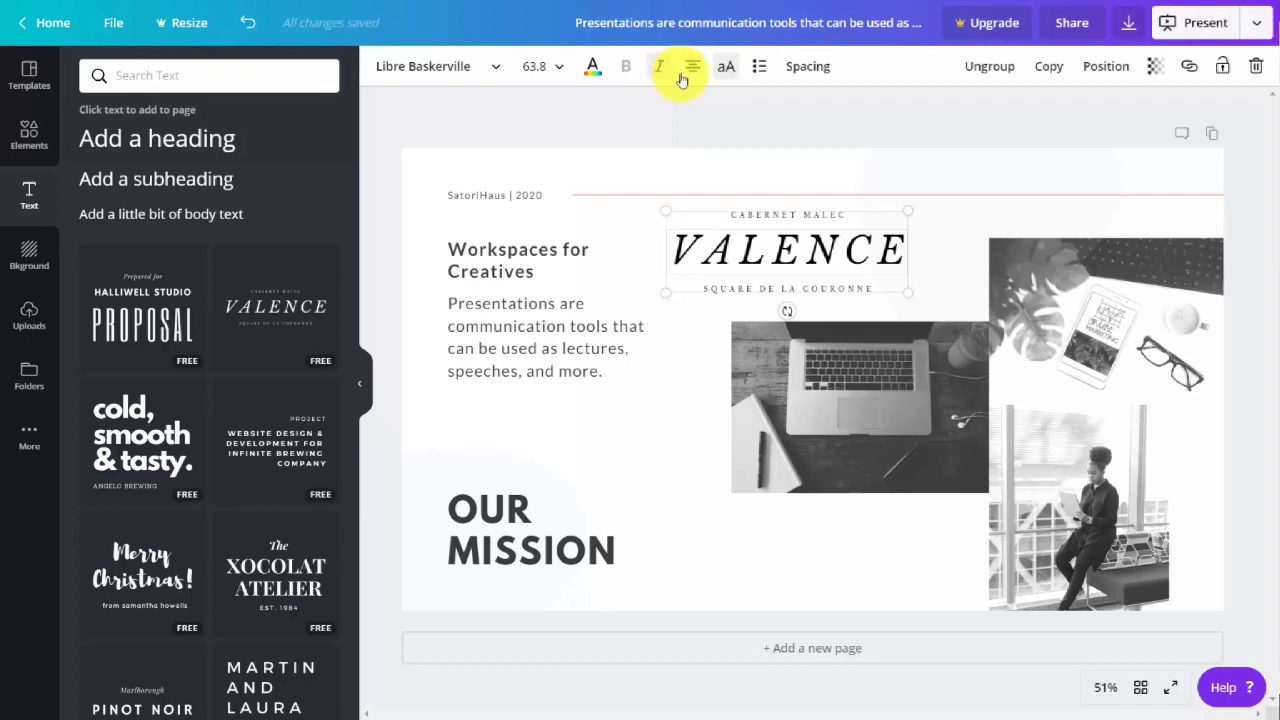
double_click(471, 251)
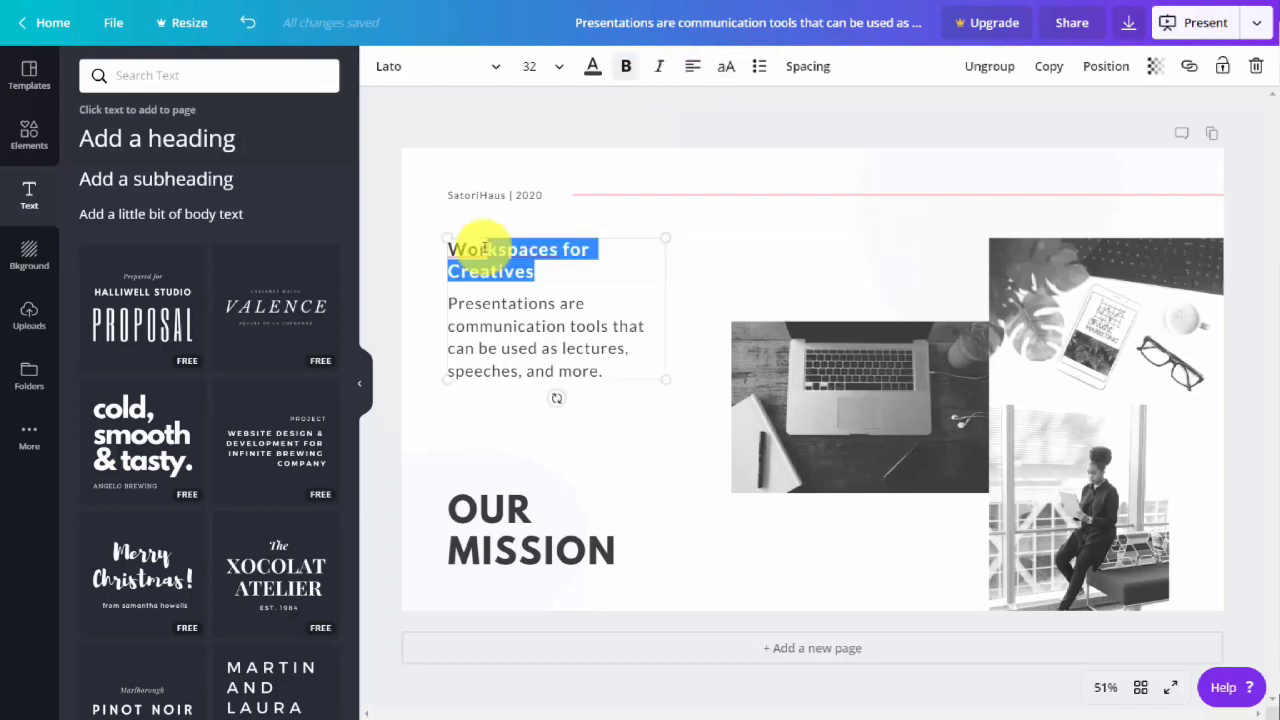
click(1188, 66)
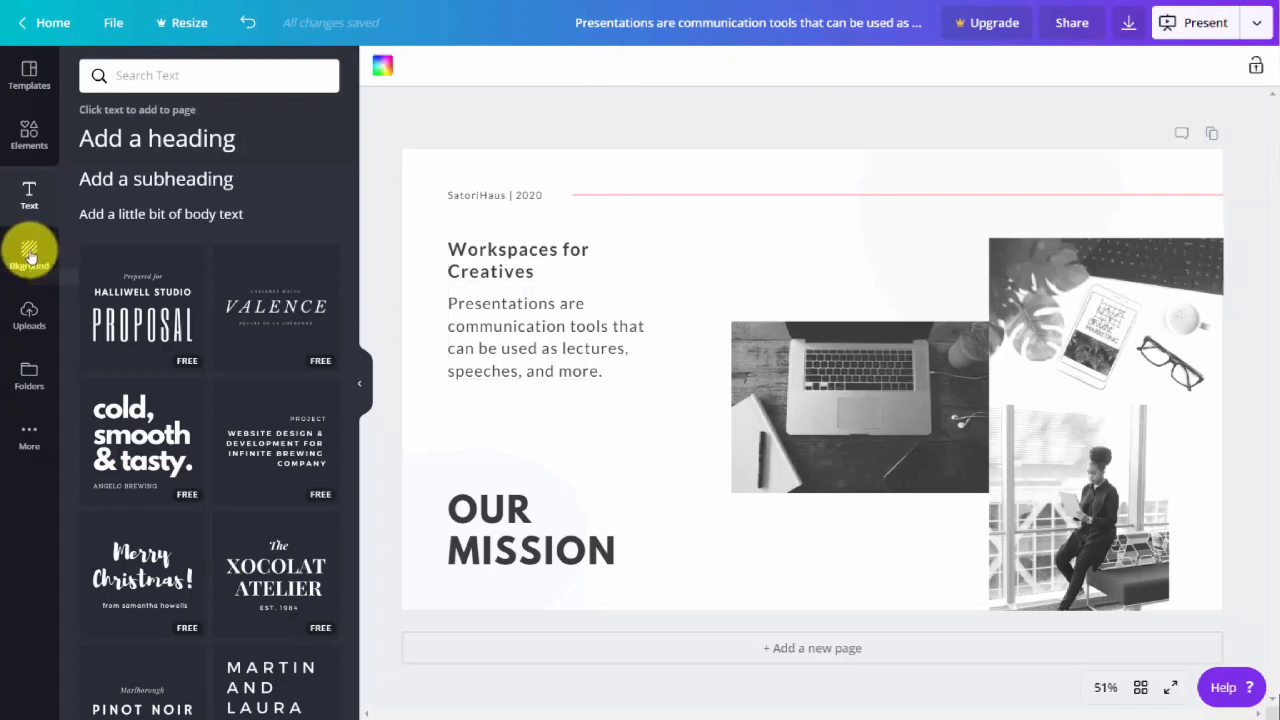
Try the purple brand color #b544a6 as the page background color and undo it.
click(28, 257)
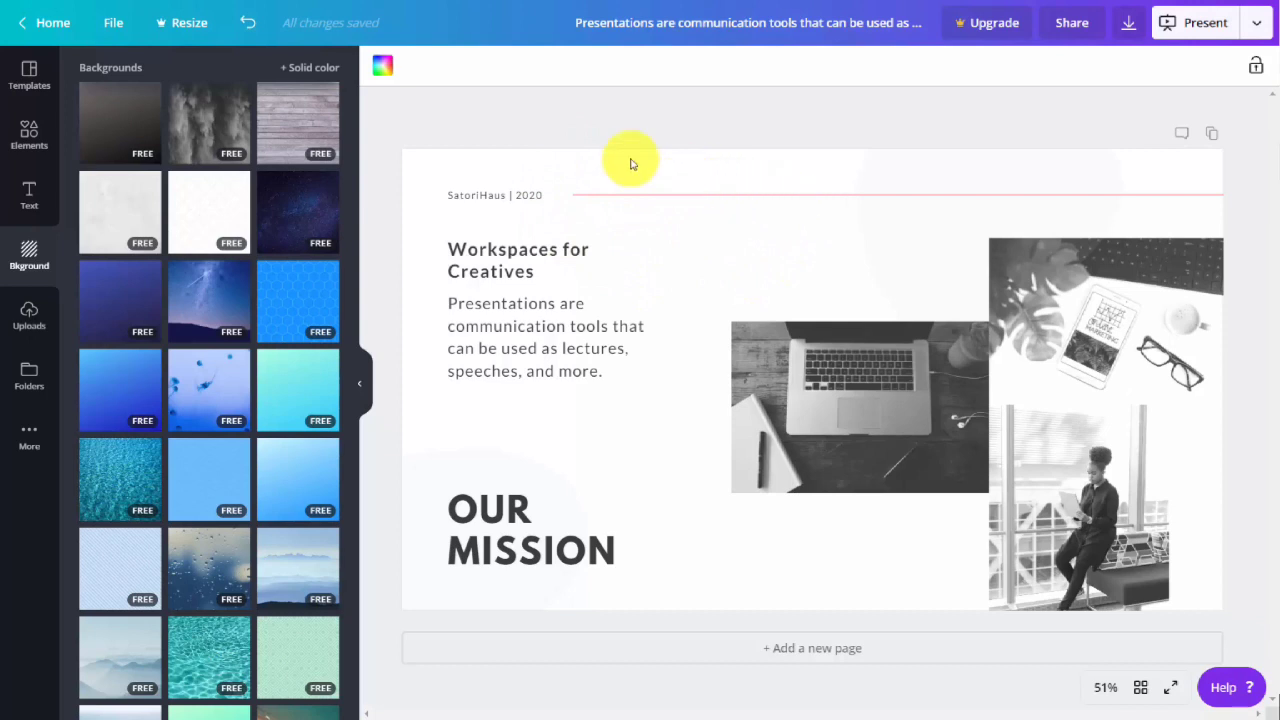
click(384, 68)
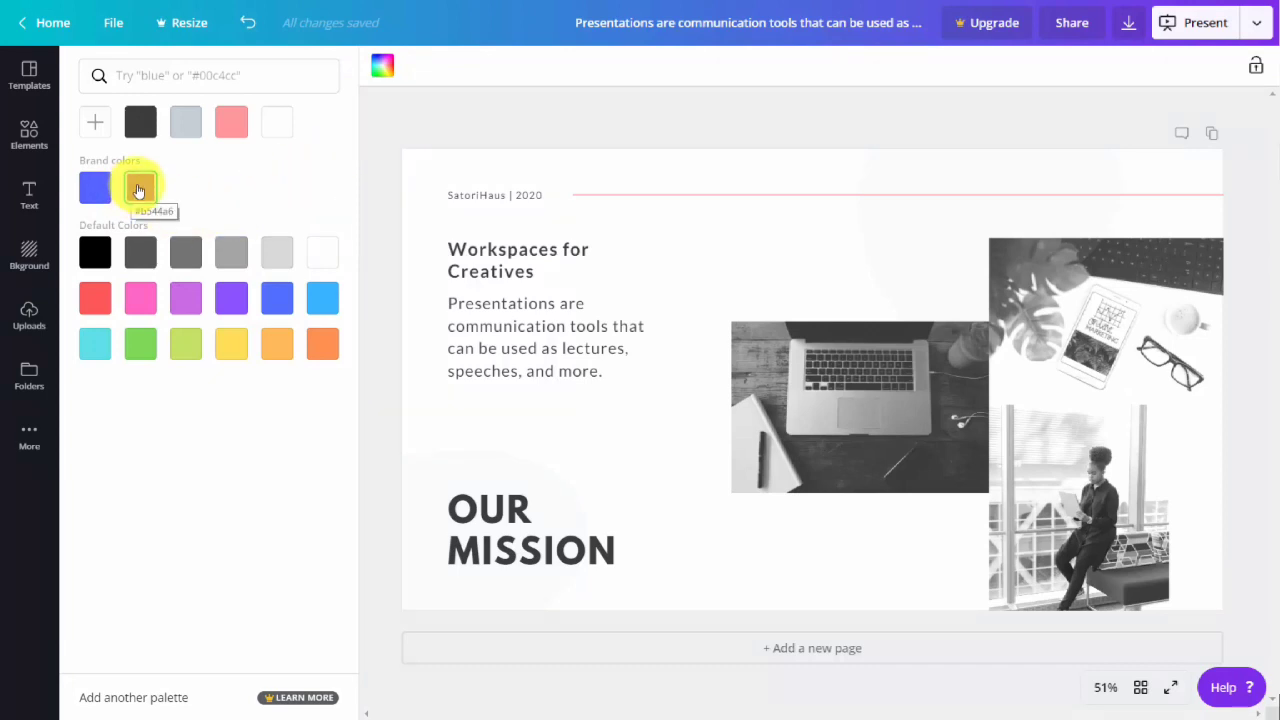
click(248, 22)
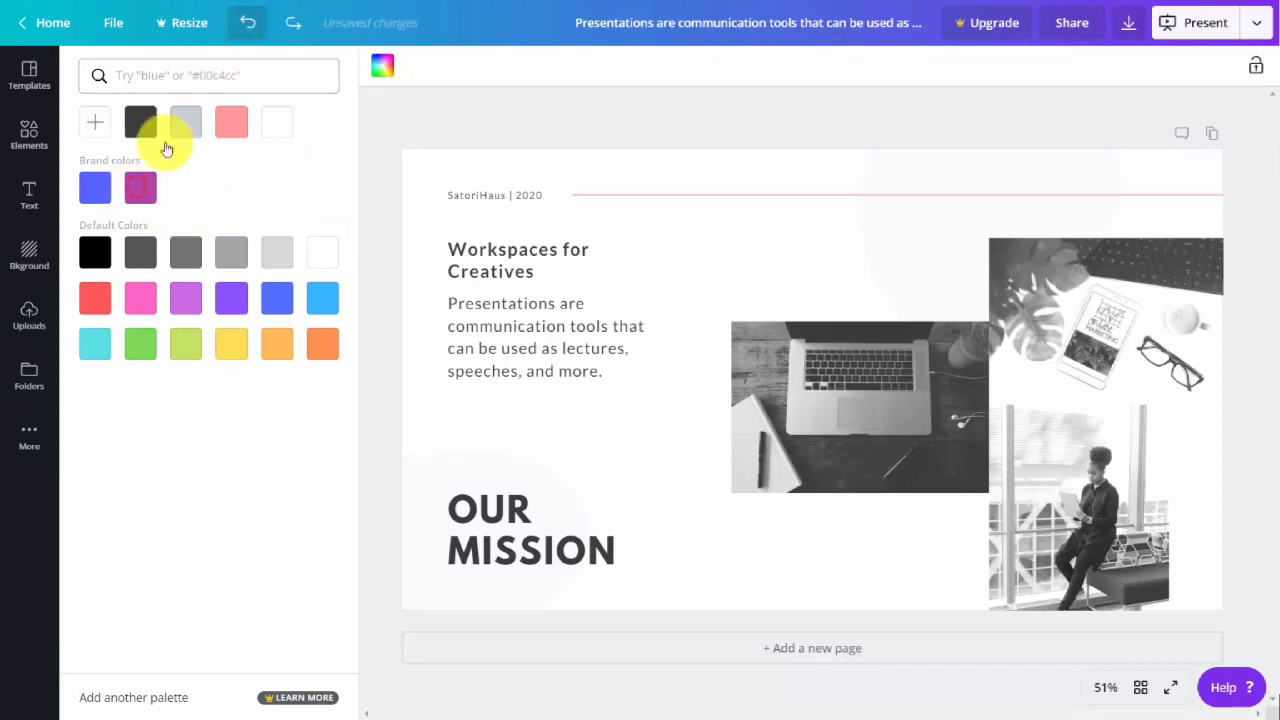
Browse the available backgrounds and apply the blue hexagon pattern to the page.
click(29, 258)
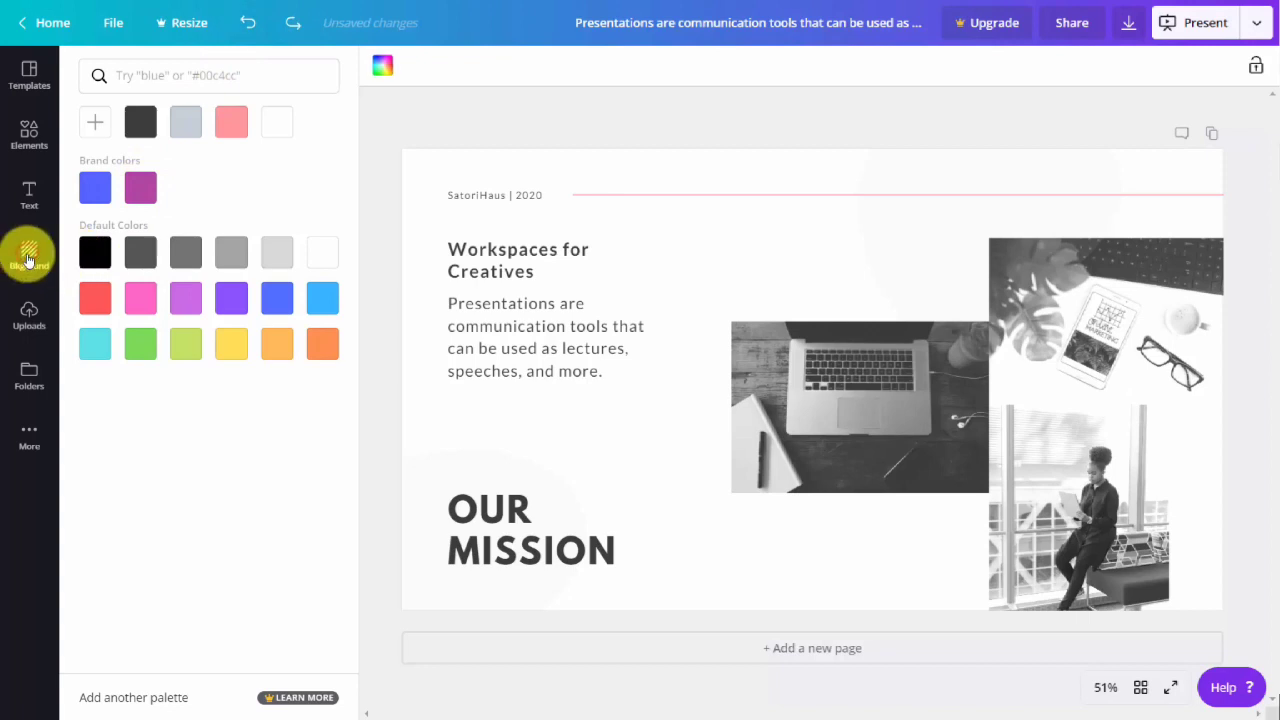
mouse_move(240, 234)
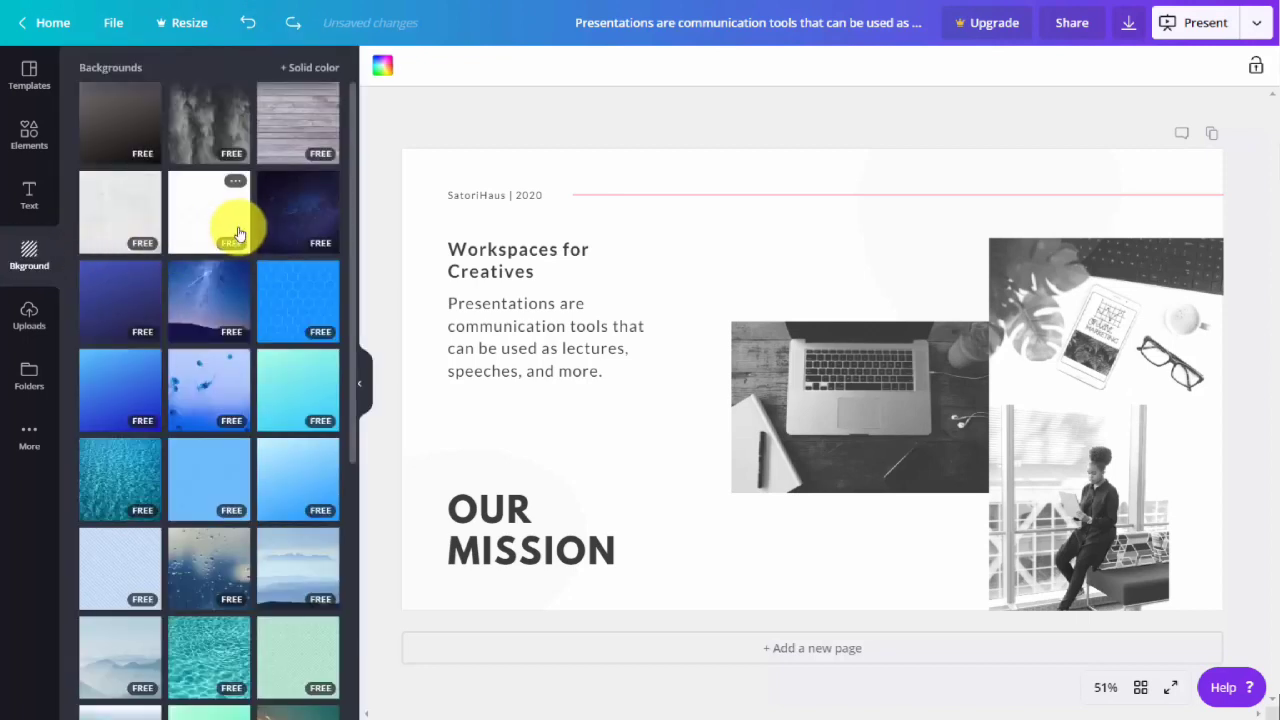
scroll(236, 234, down, 3)
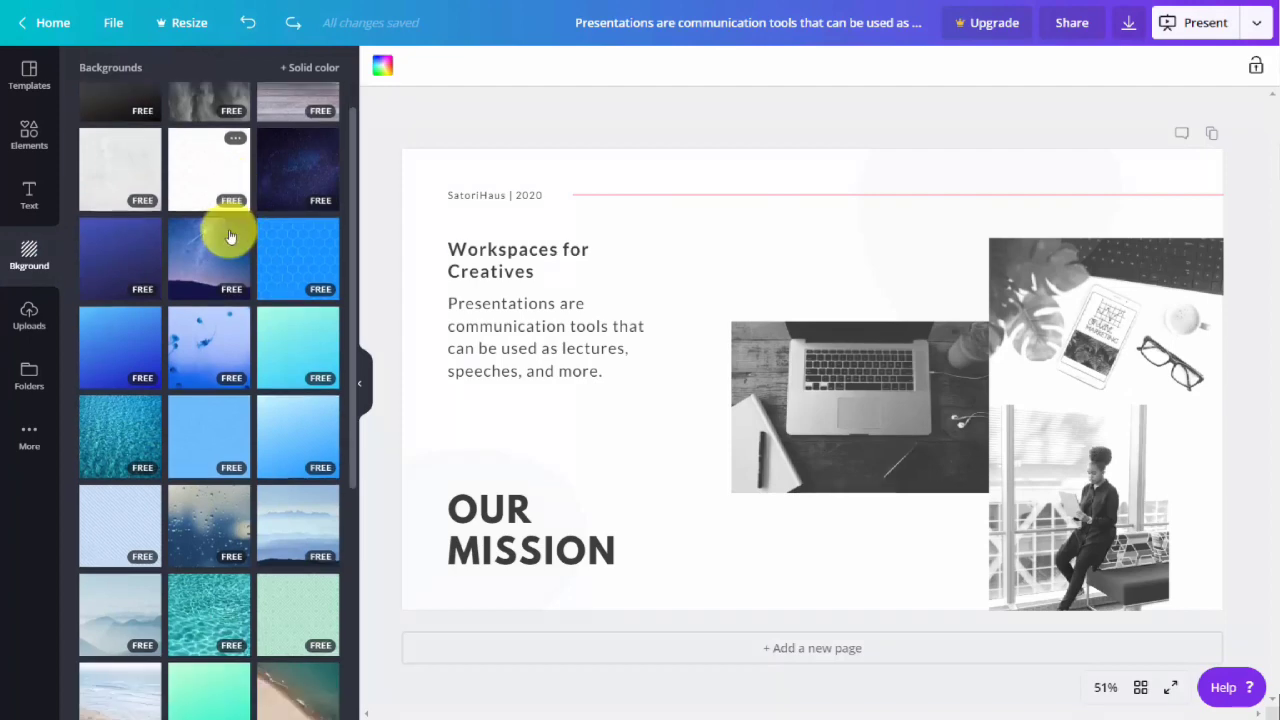
scroll(230, 236, up, 3)
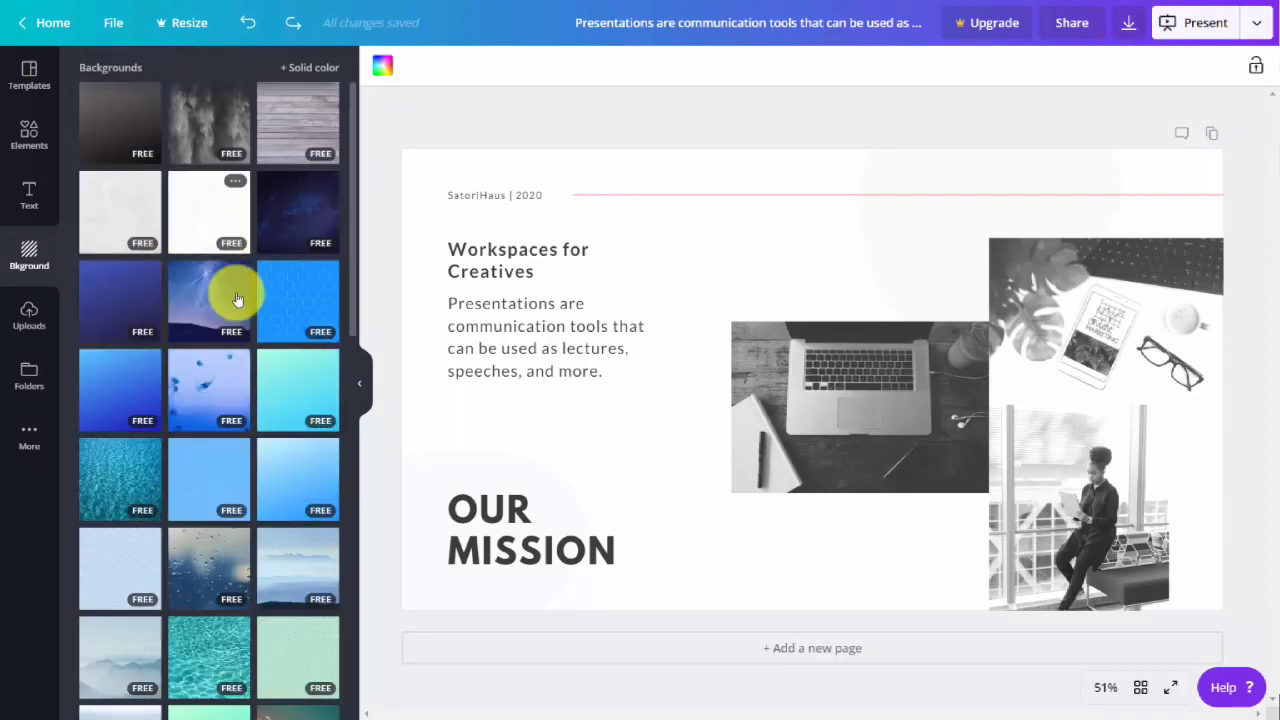
mouse_move(295, 295)
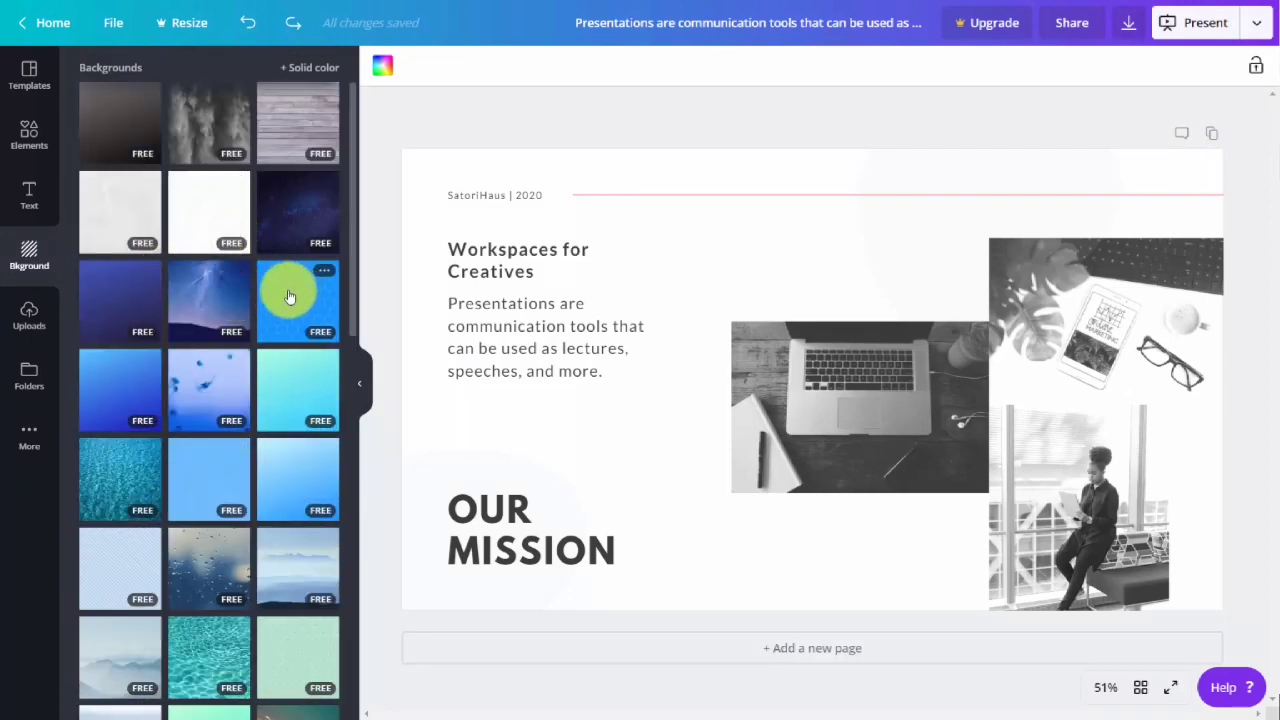
click(285, 295)
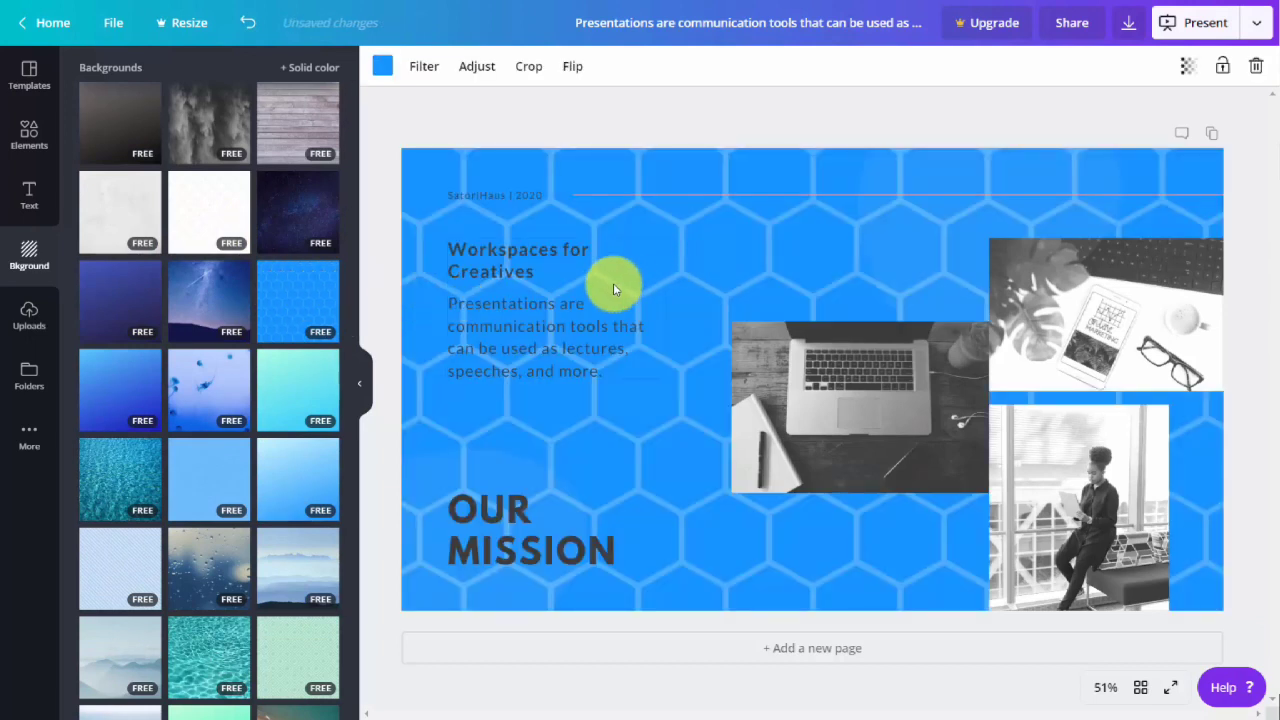
Recolor the hexagon pattern background to the pink document color.
click(385, 68)
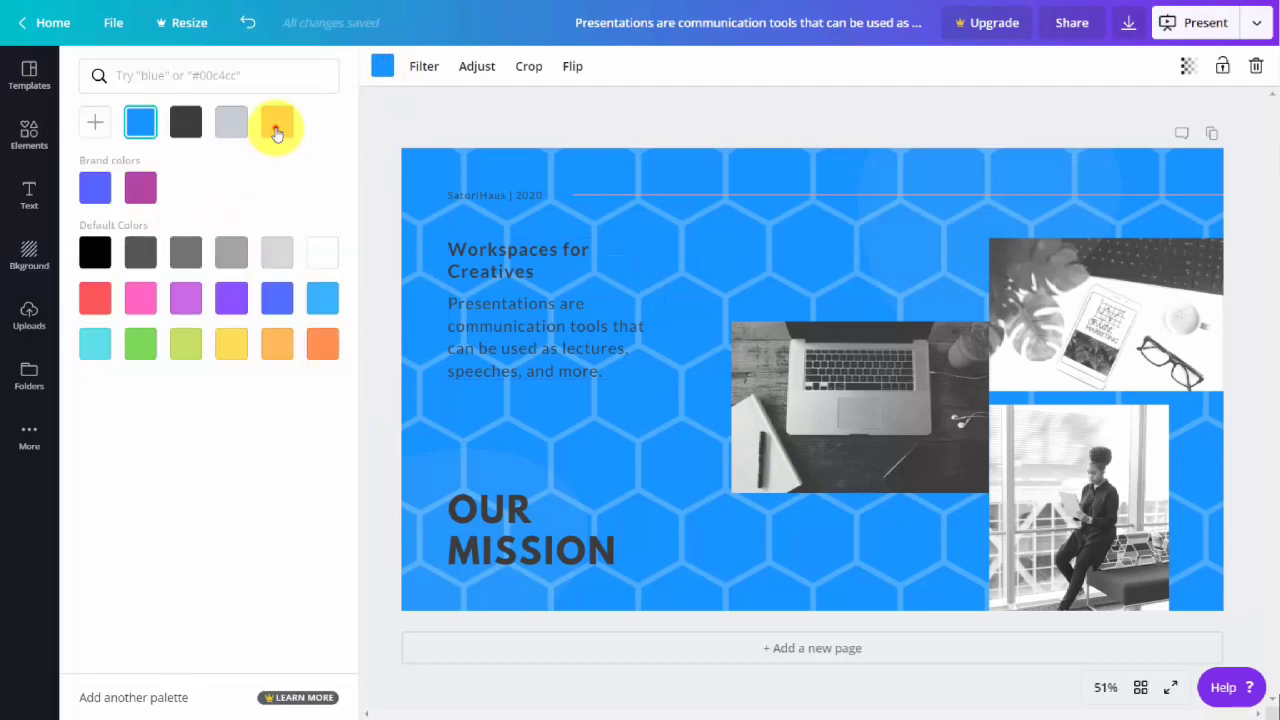
click(277, 128)
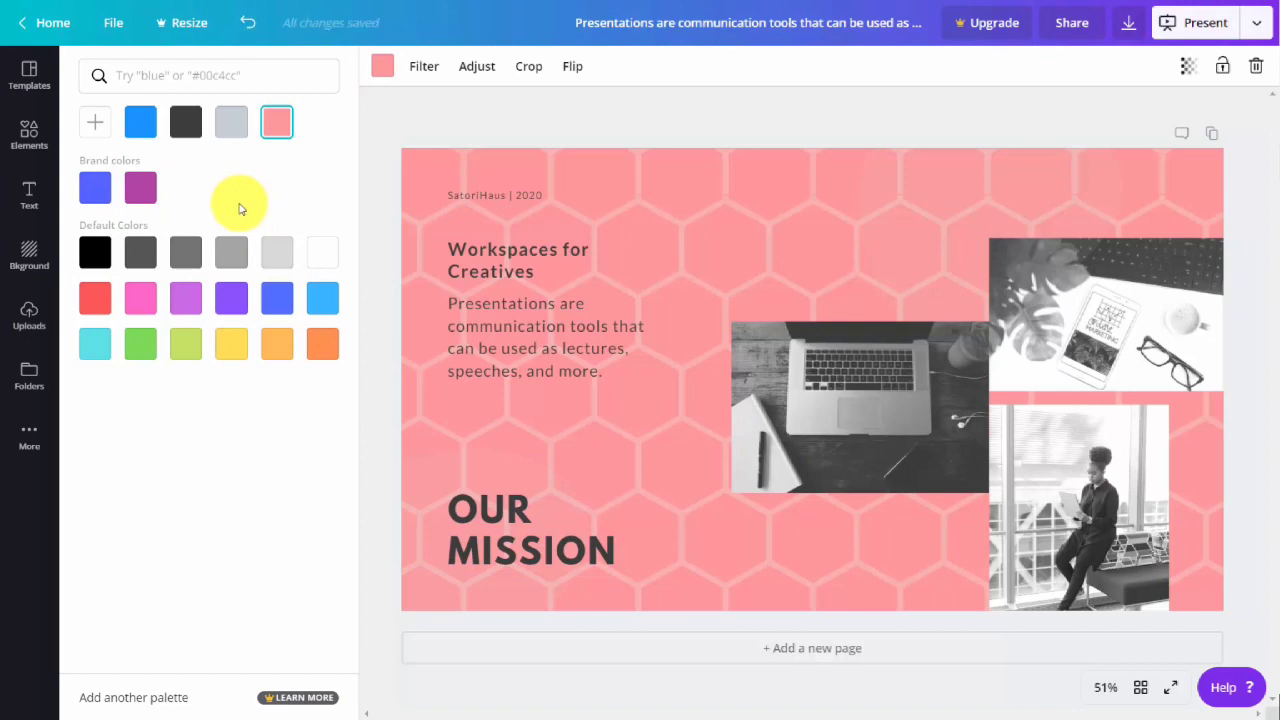
click(420, 135)
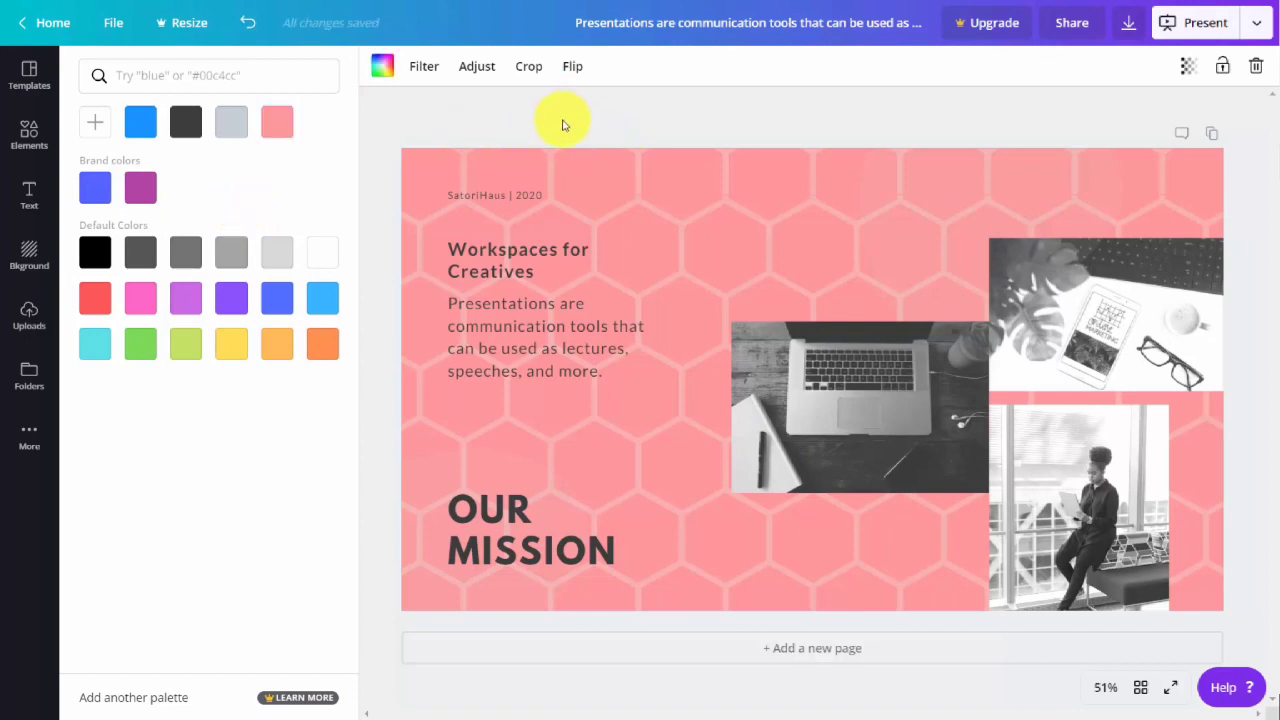
Test the pink background's transparency, returning it to 100, and try the Greyscale and Street filters on it.
click(1188, 76)
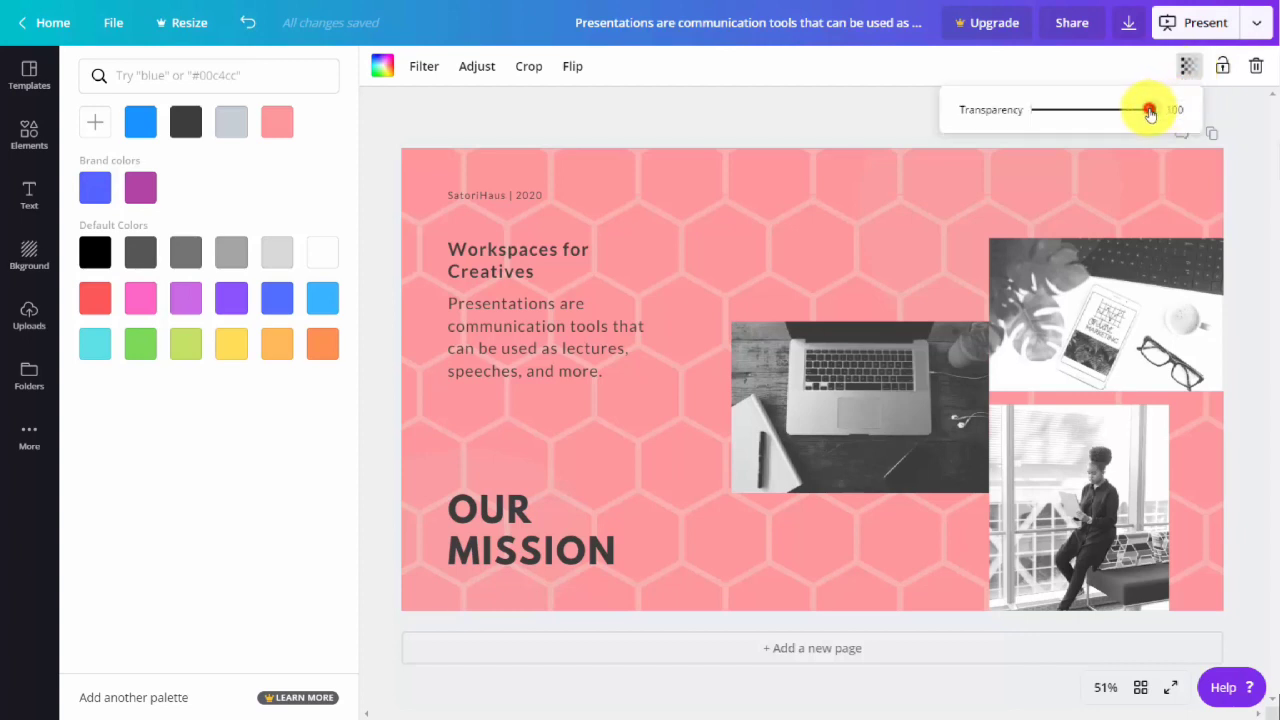
mouse_move(1150, 112)
mouse_down()
mouse_move(1034, 123)
mouse_move(1170, 108)
mouse_up()
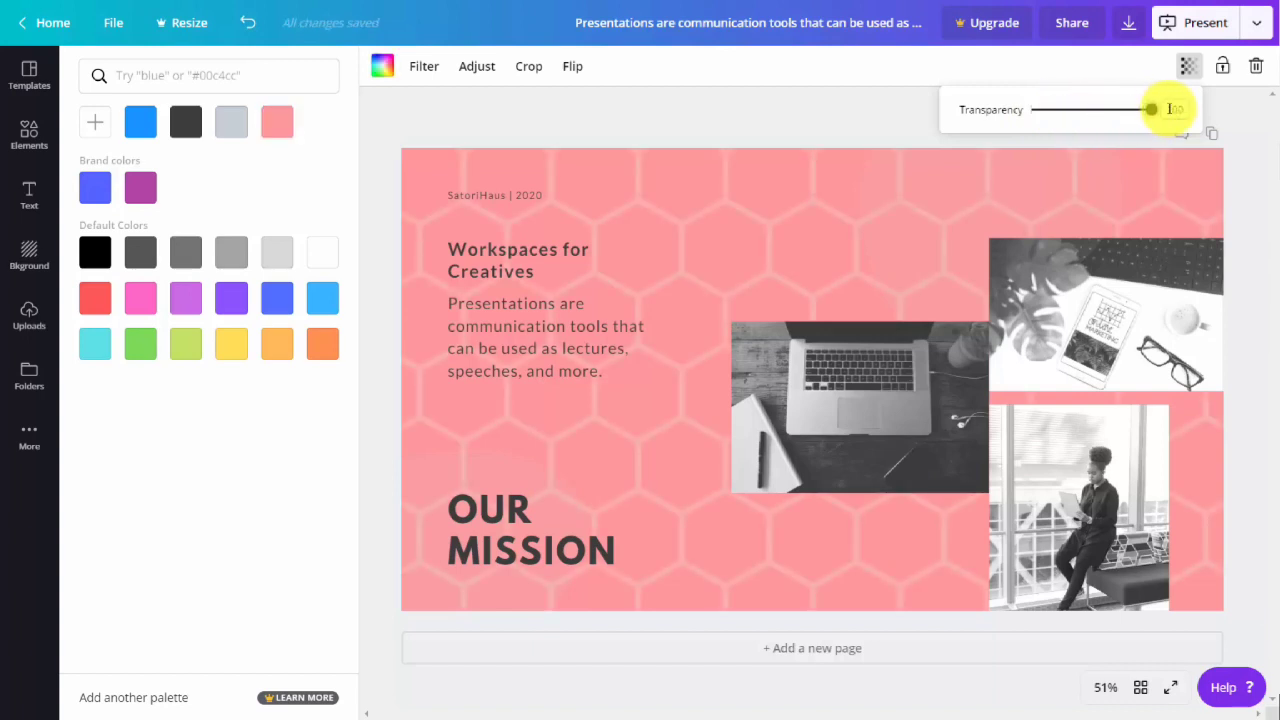
click(424, 68)
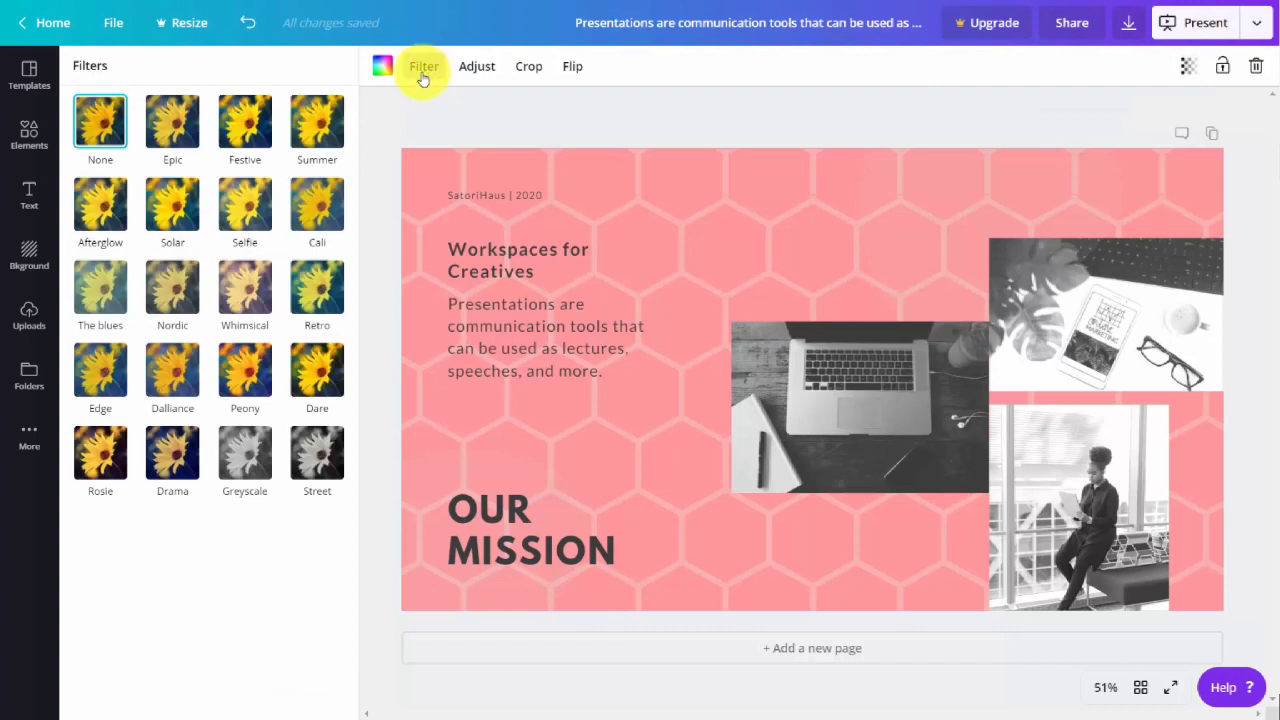
click(244, 464)
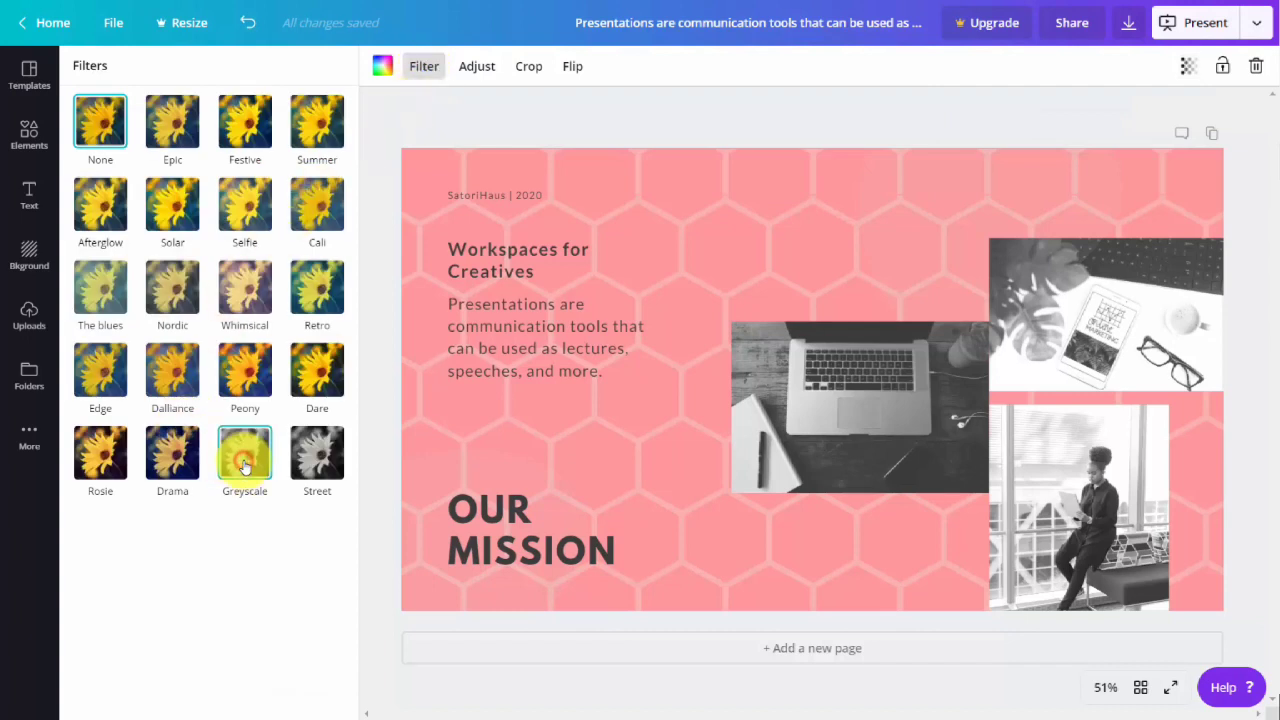
click(244, 464)
click(304, 466)
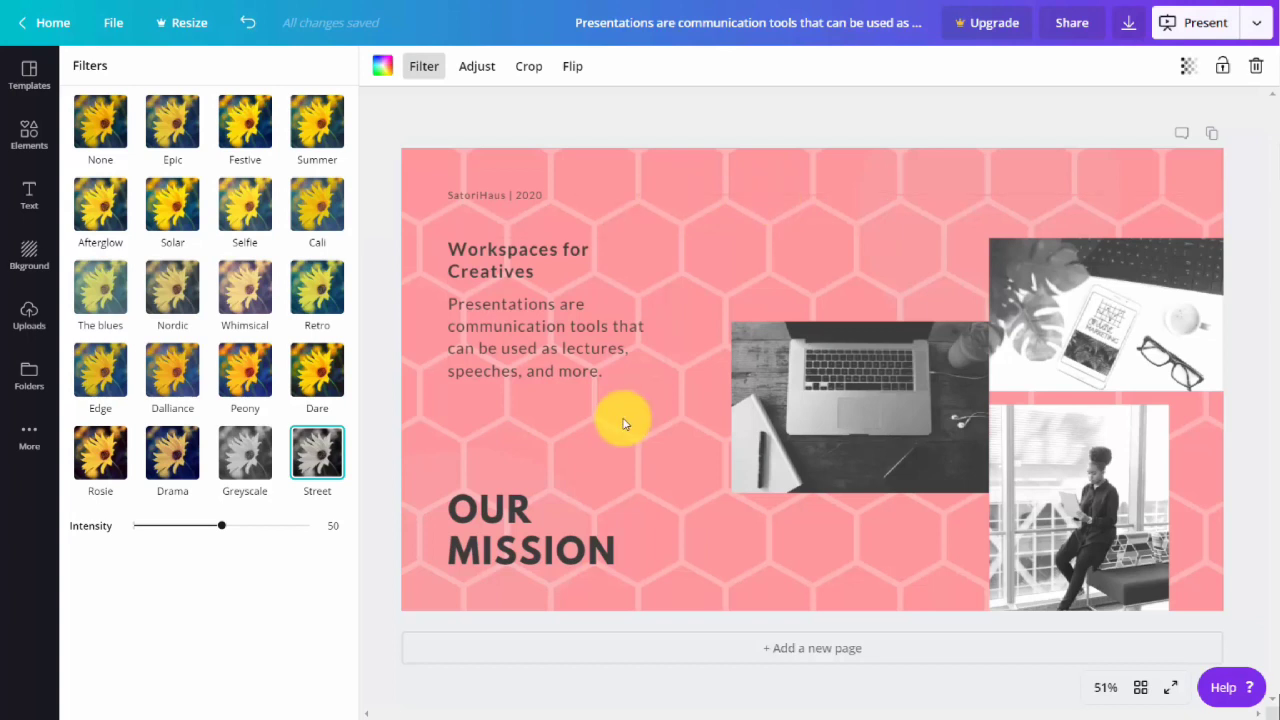
Replace the page background with the light-to-dark blue gradient.
click(29, 254)
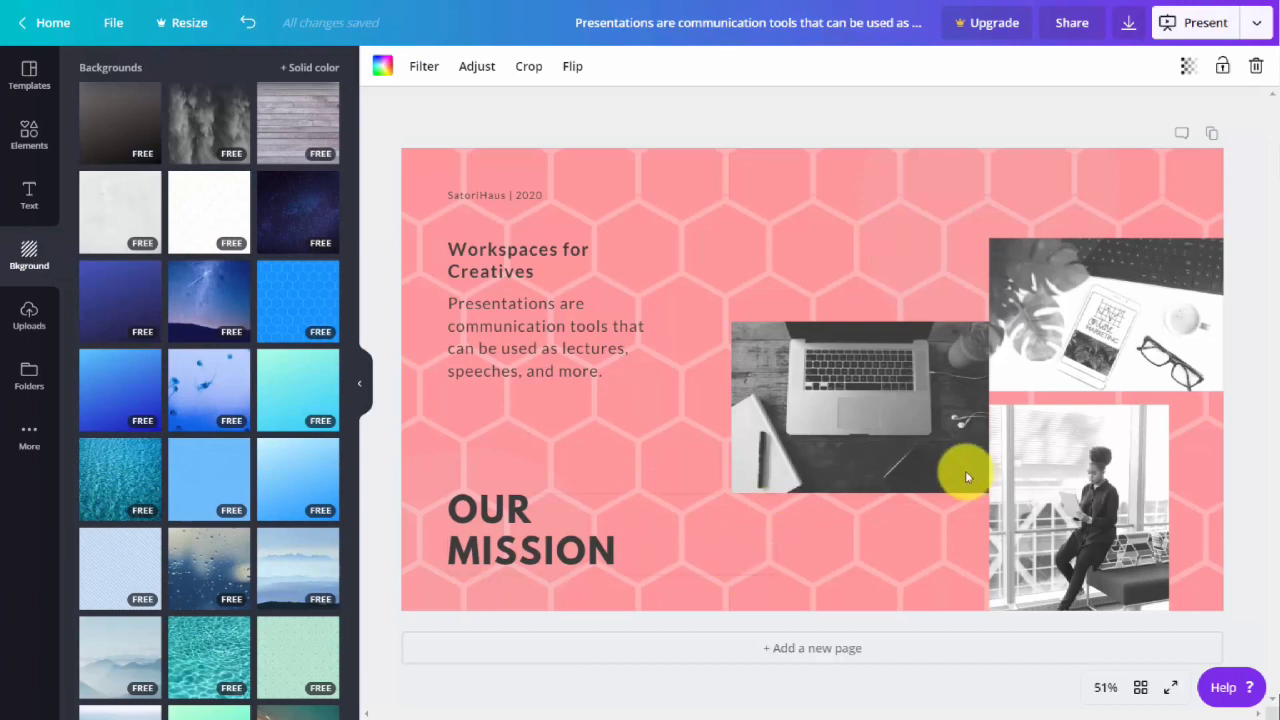
click(145, 396)
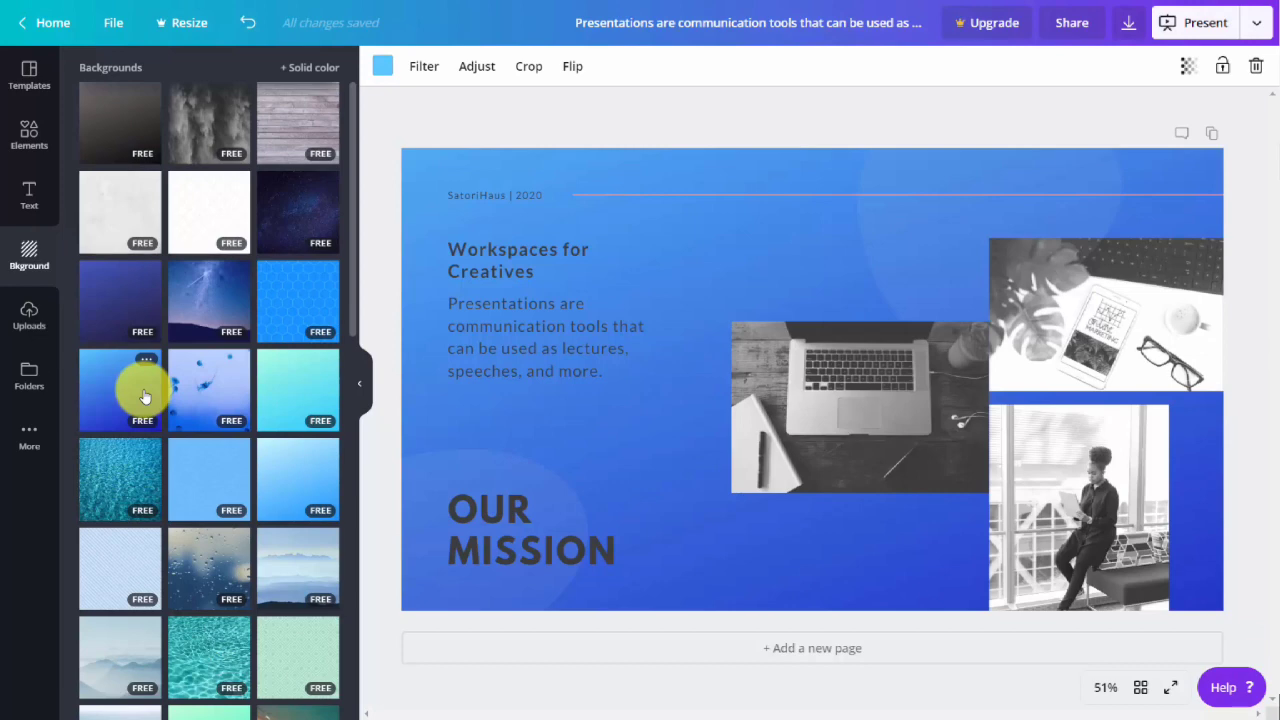
click(591, 124)
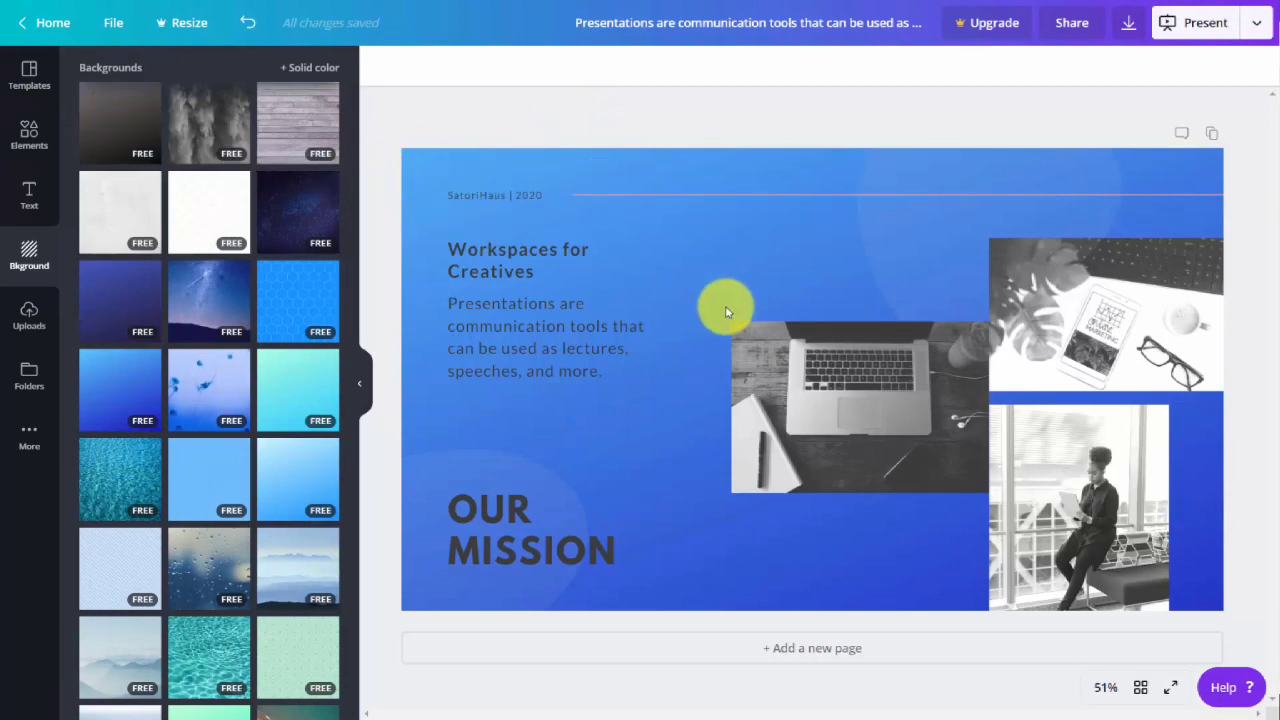
Delete the laptop photo from the page.
drag(1058, 297, 795, 388)
click(794, 384)
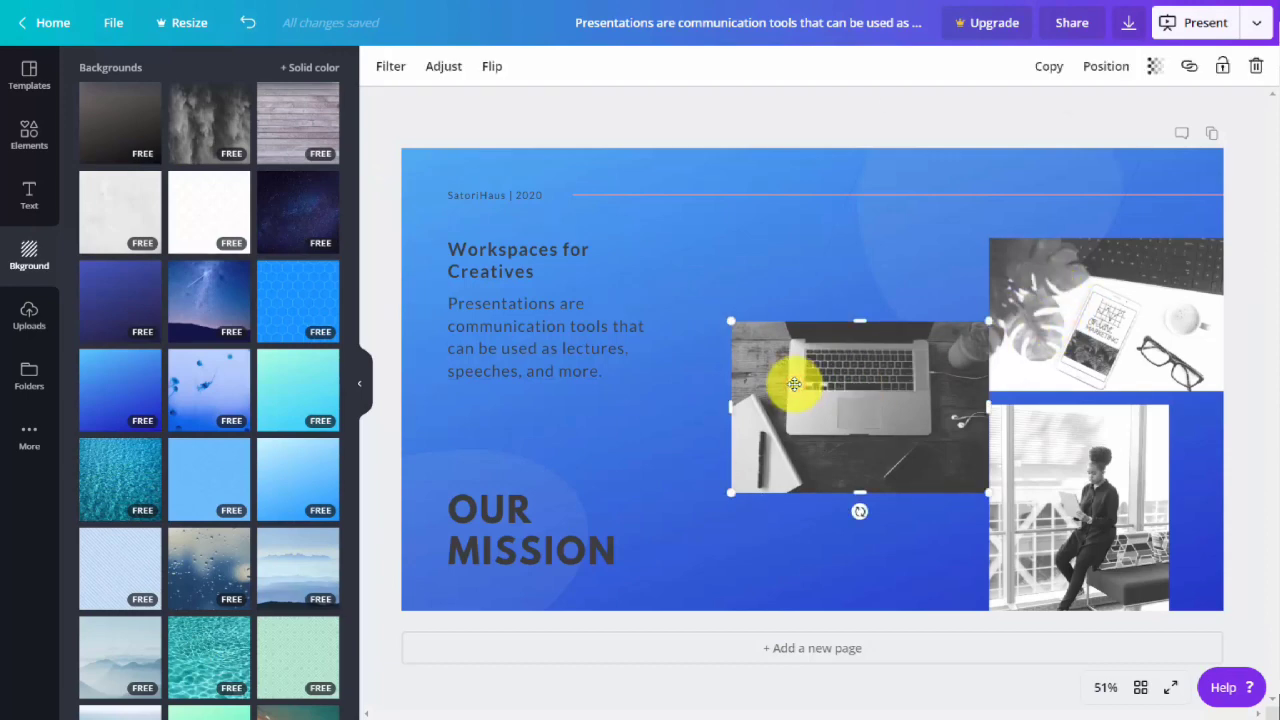
key(Delete)
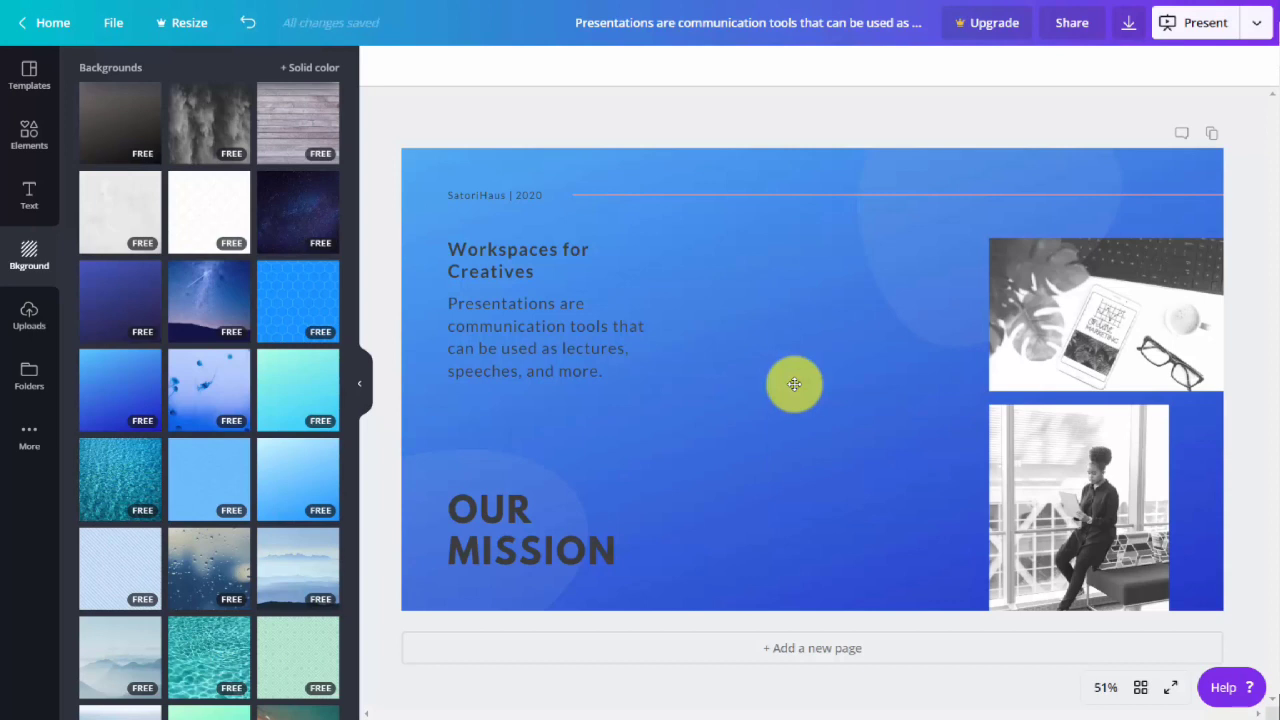
Upload the QR code, eCoaching Success cover and orange Bitcoin device images, and add the uploaded two-book image to the page.
click(24, 314)
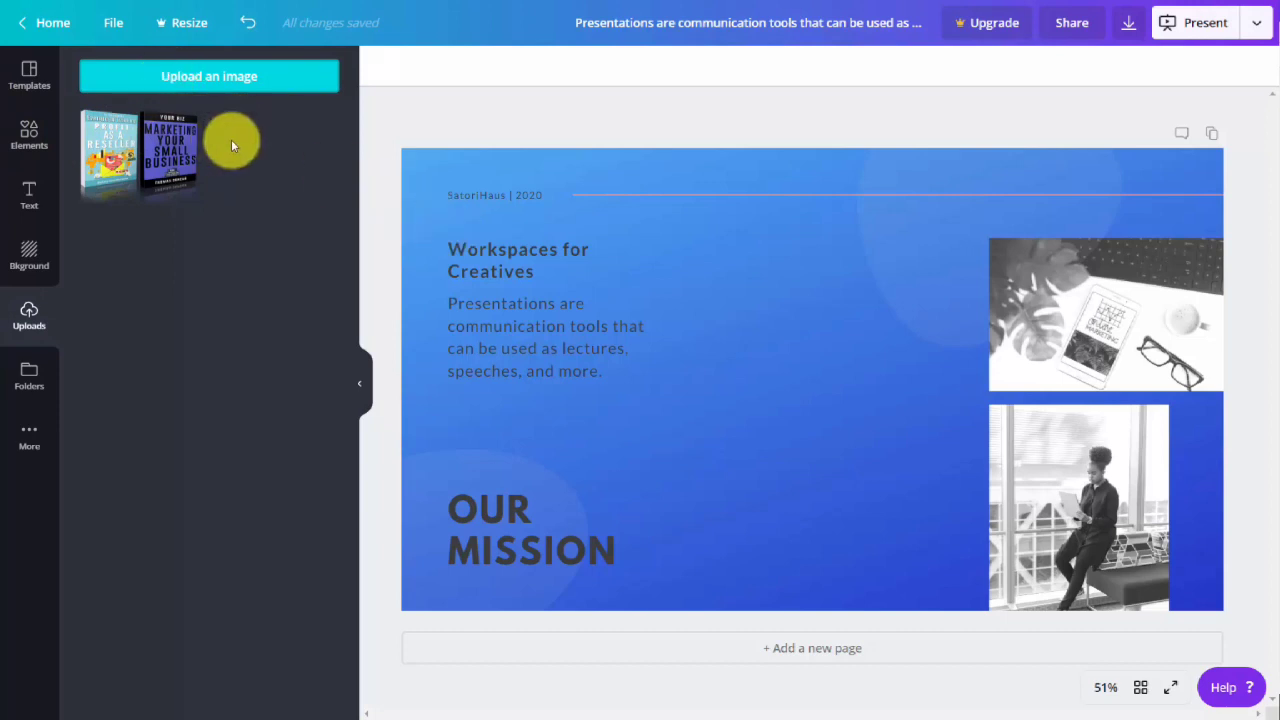
click(740, 480)
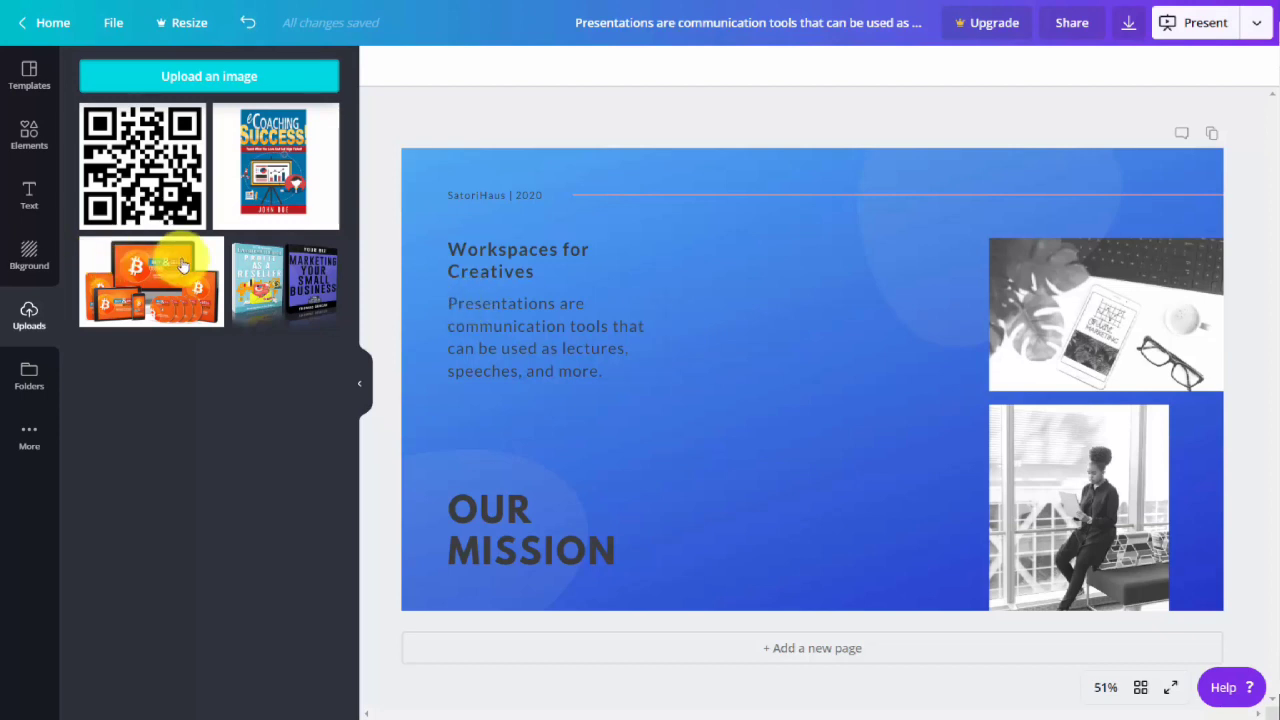
click(254, 274)
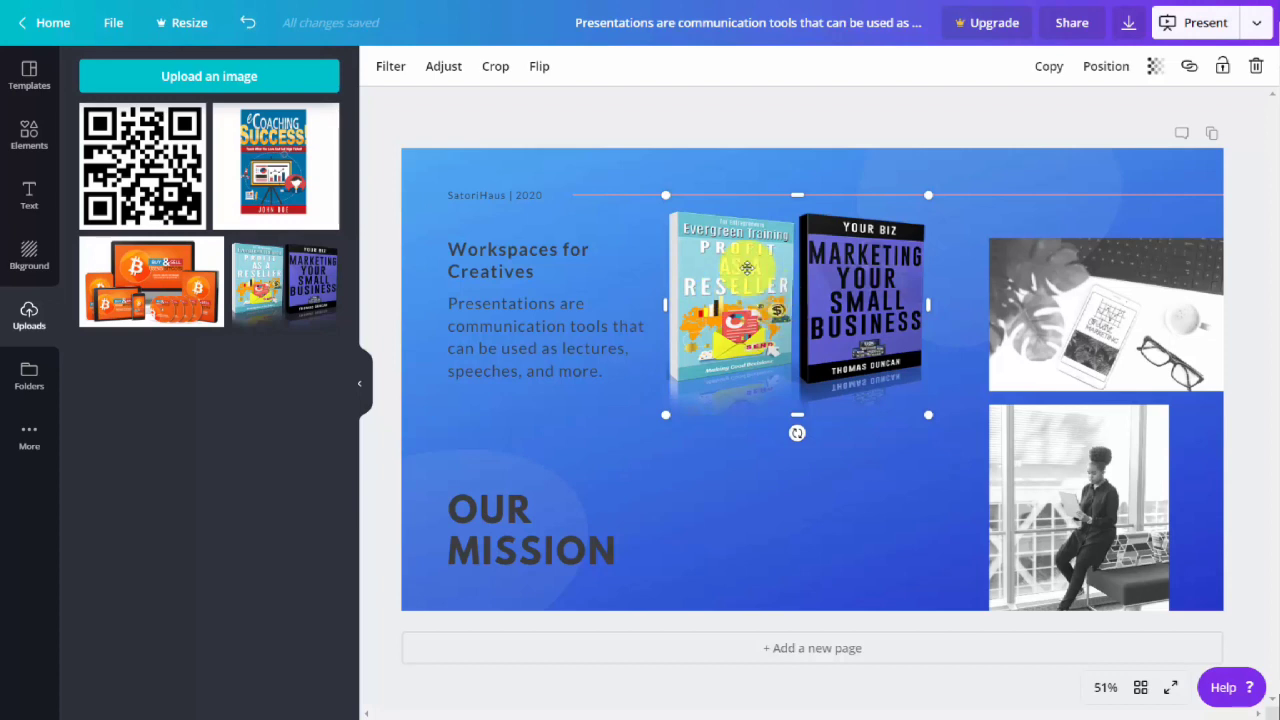
Try the Summer and Solar filters on the two-book image and apply the Whimsical filter.
click(389, 68)
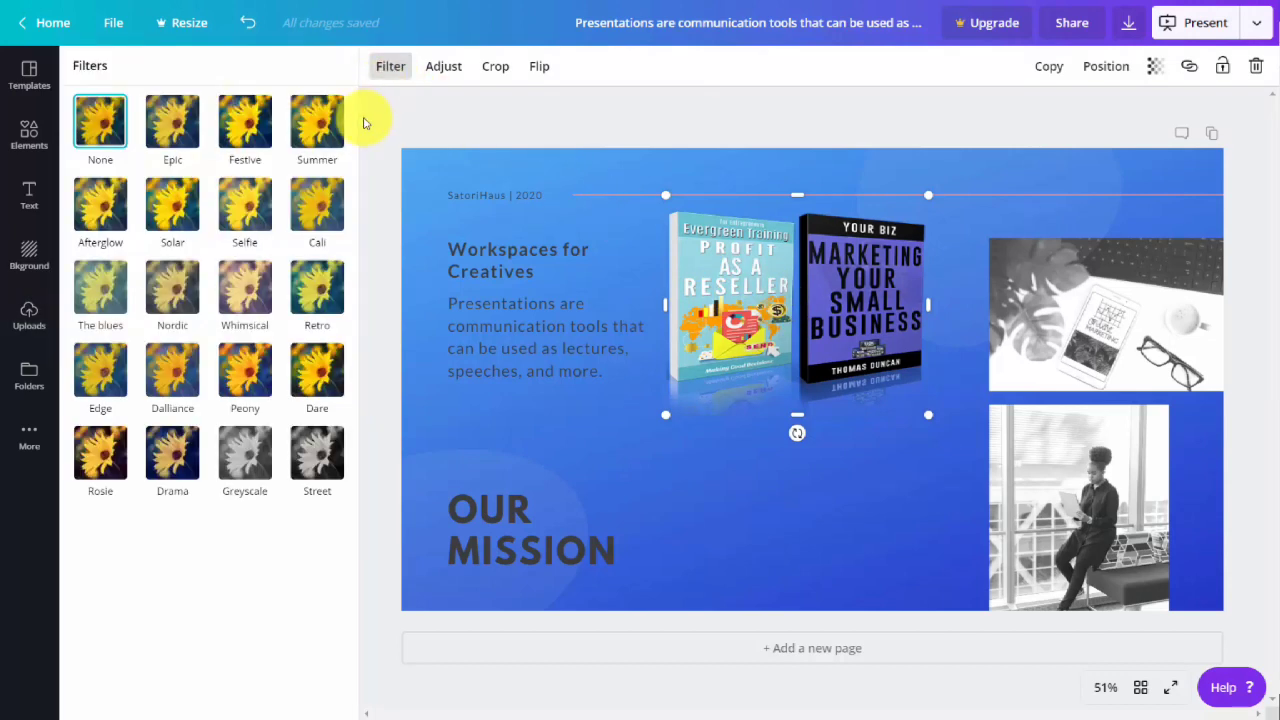
click(326, 130)
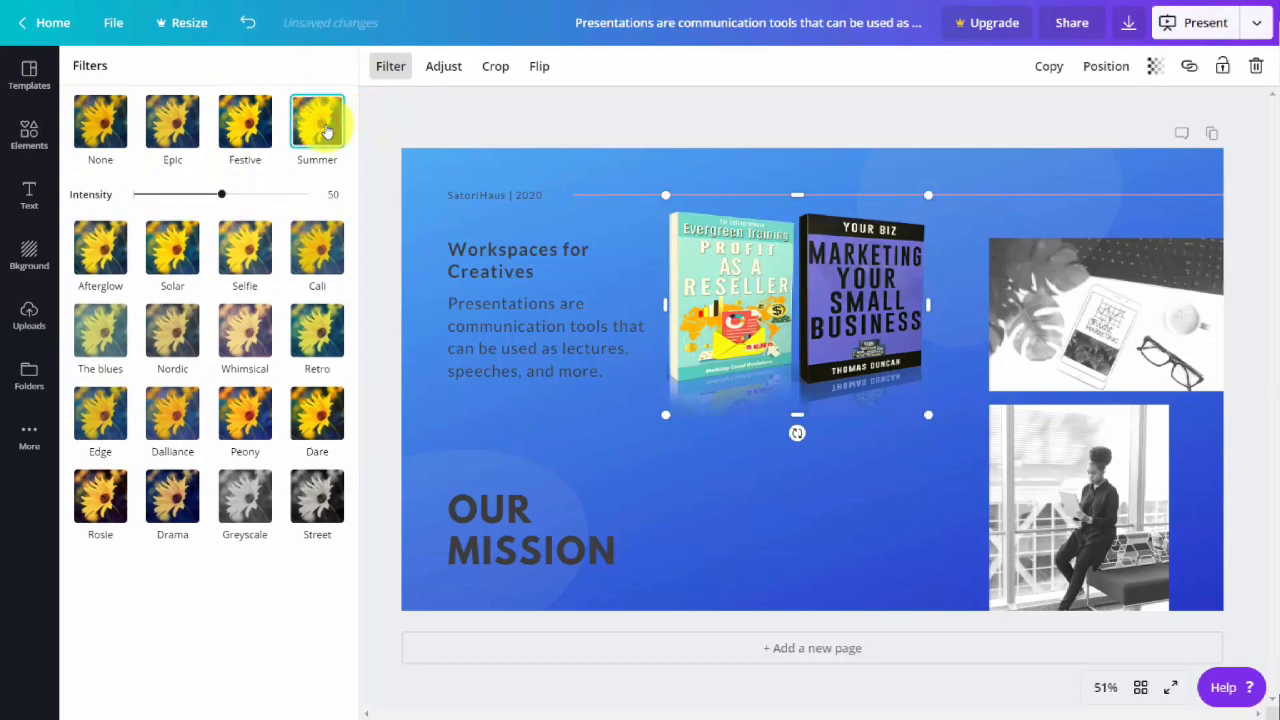
click(264, 270)
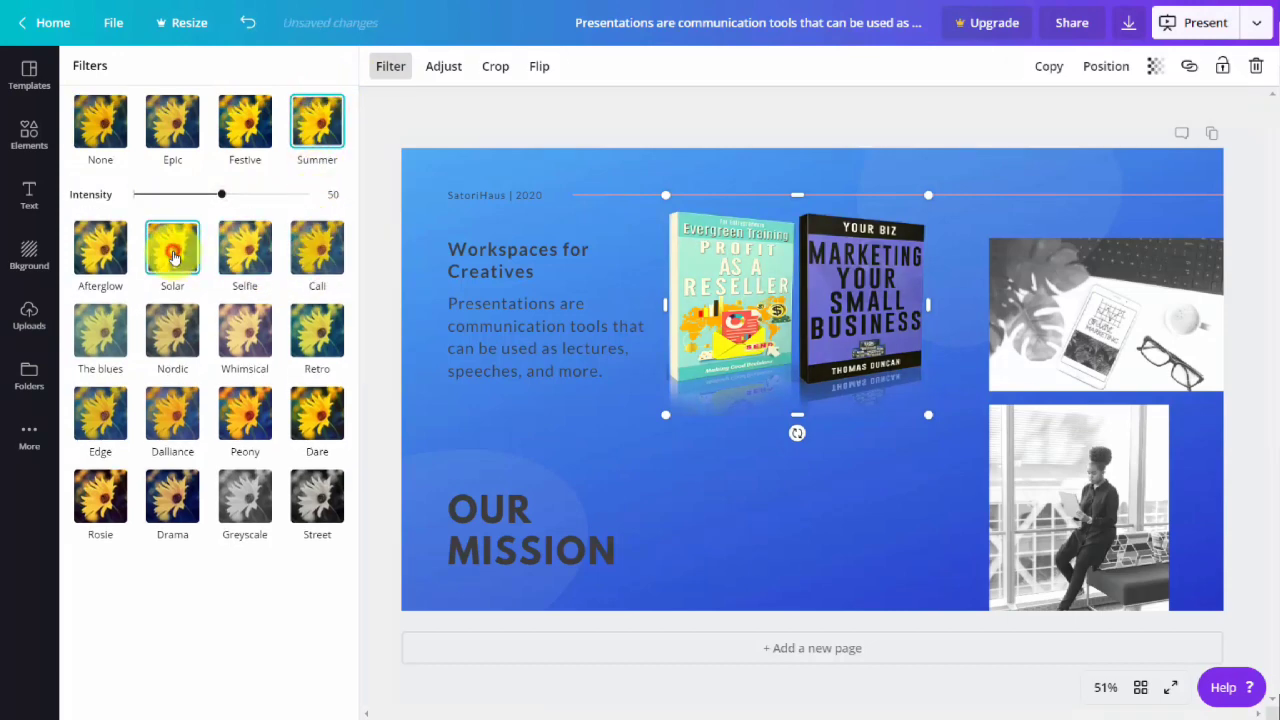
click(264, 346)
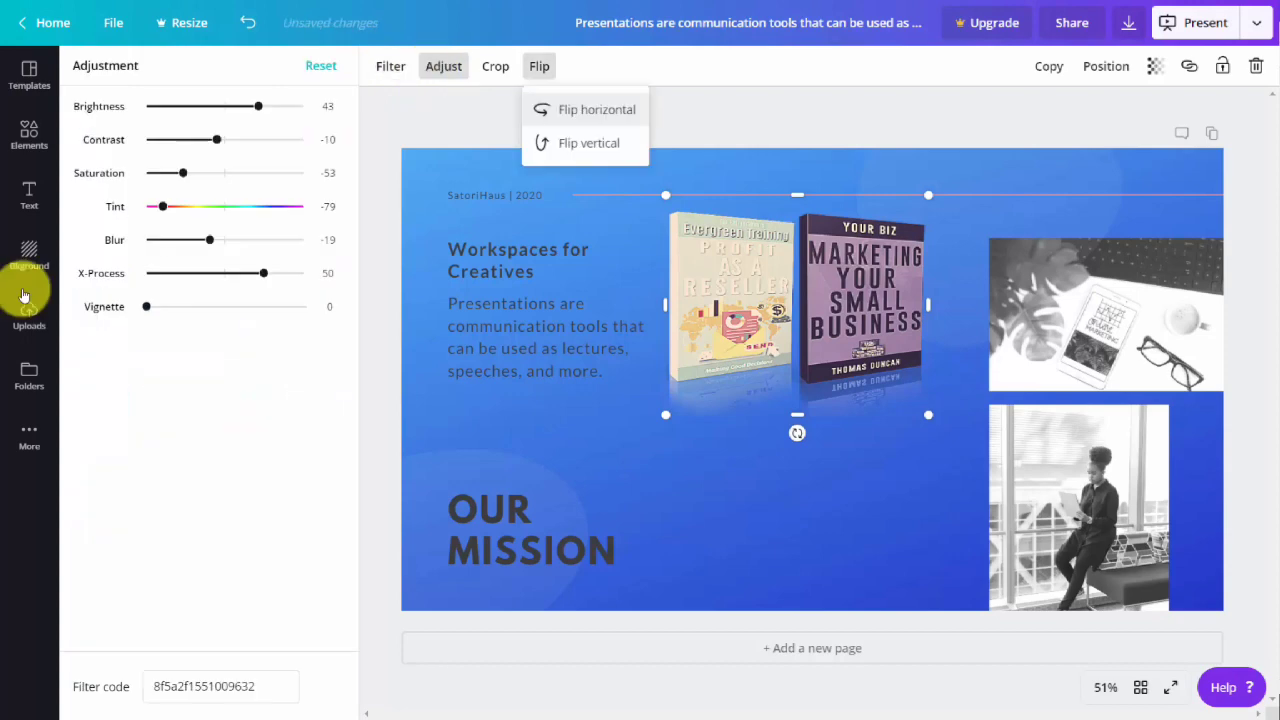
Add the uploaded "eCoaching Success!" book cover image to the page.
click(26, 298)
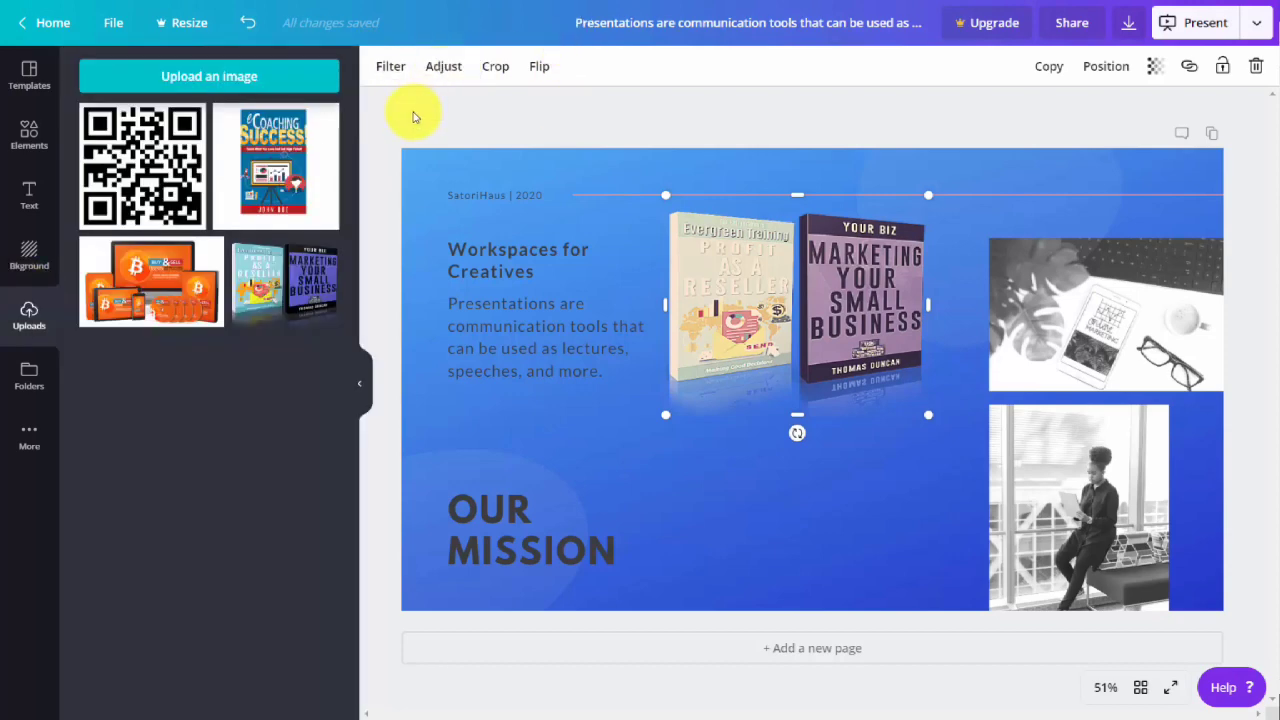
click(268, 167)
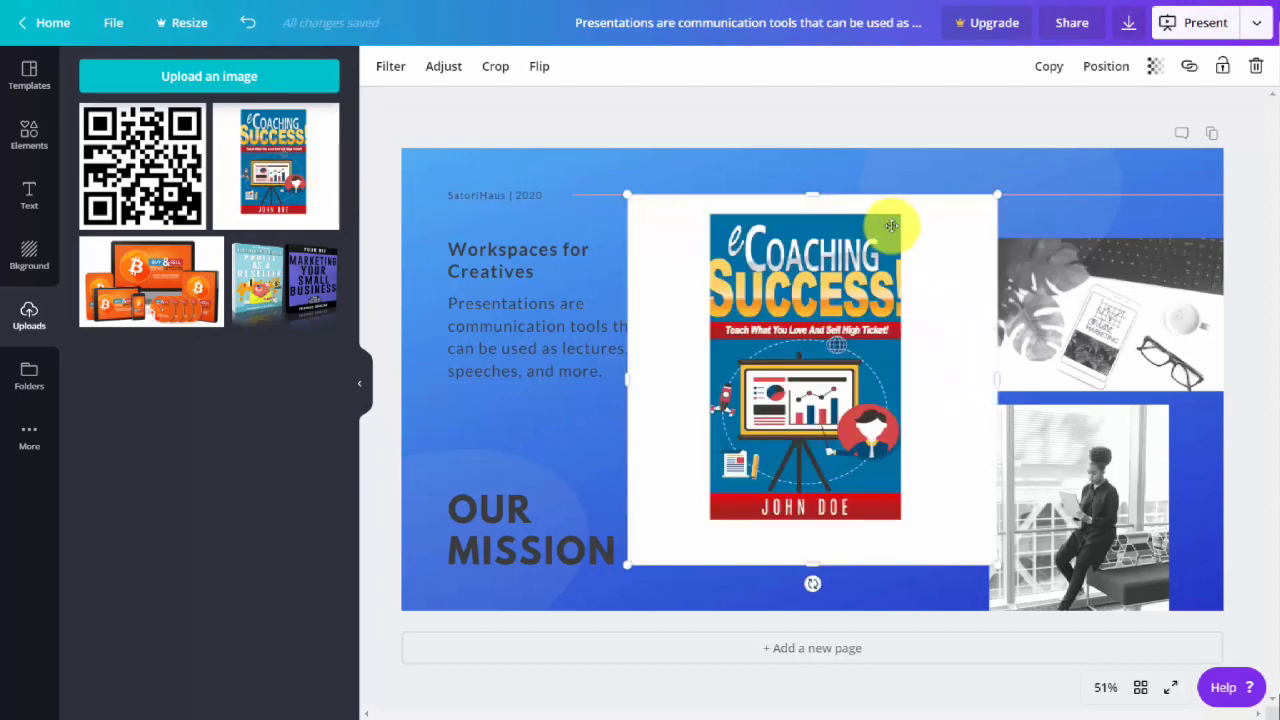
Shrink the "eCoaching Success!" cover, place it below the two-book image, and open its link settings.
drag(998, 198, 773, 420)
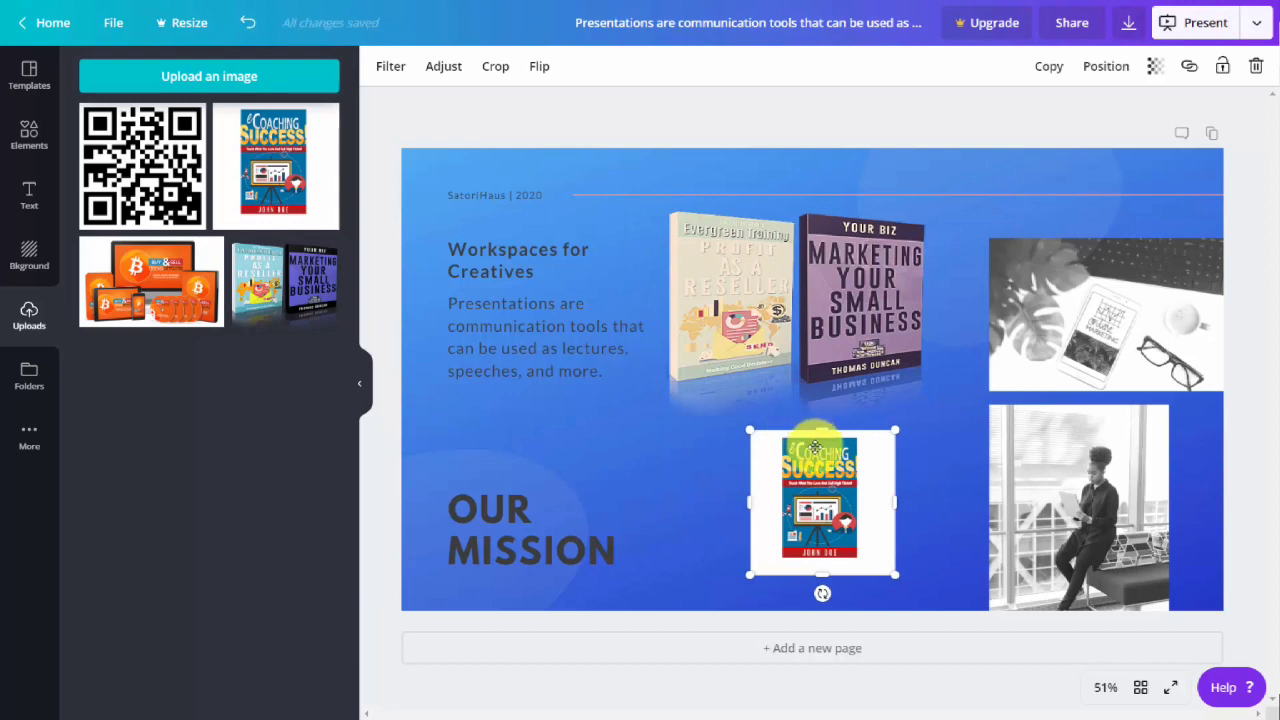
click(1189, 66)
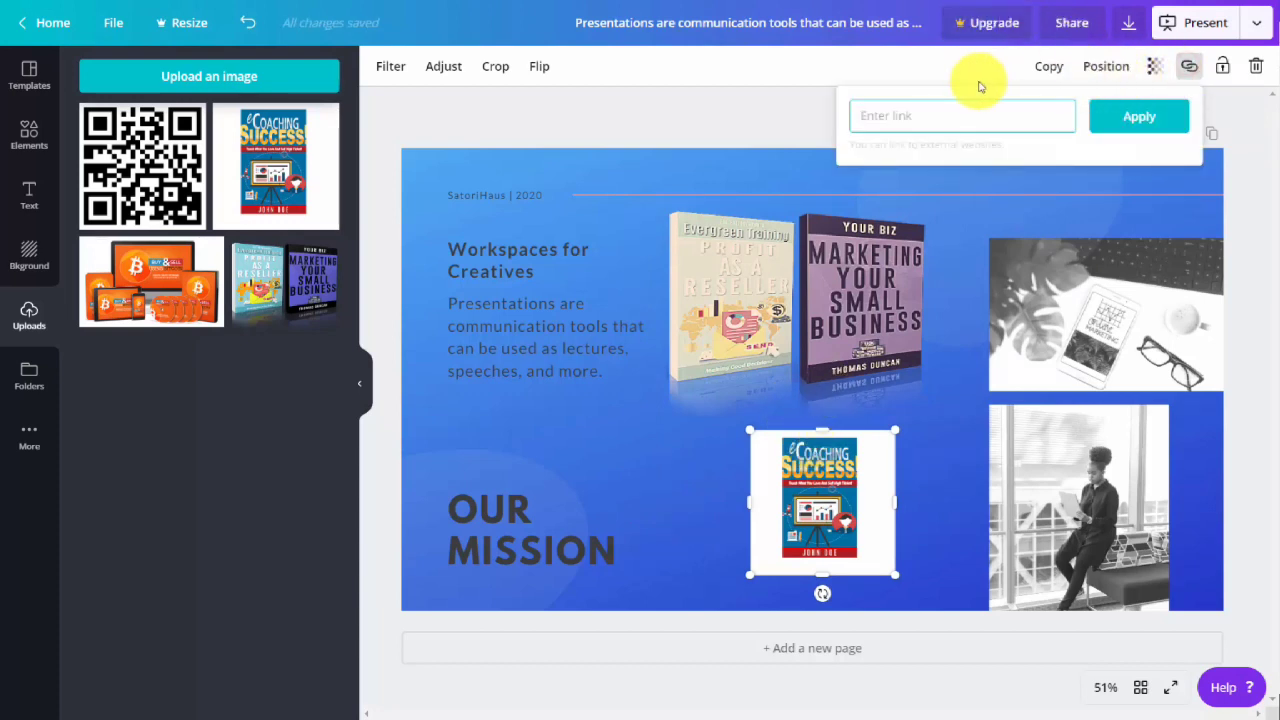
Tilt the two-book image slightly clockwise, and delete both it and the "eCoaching Success!" cover from the page.
click(766, 209)
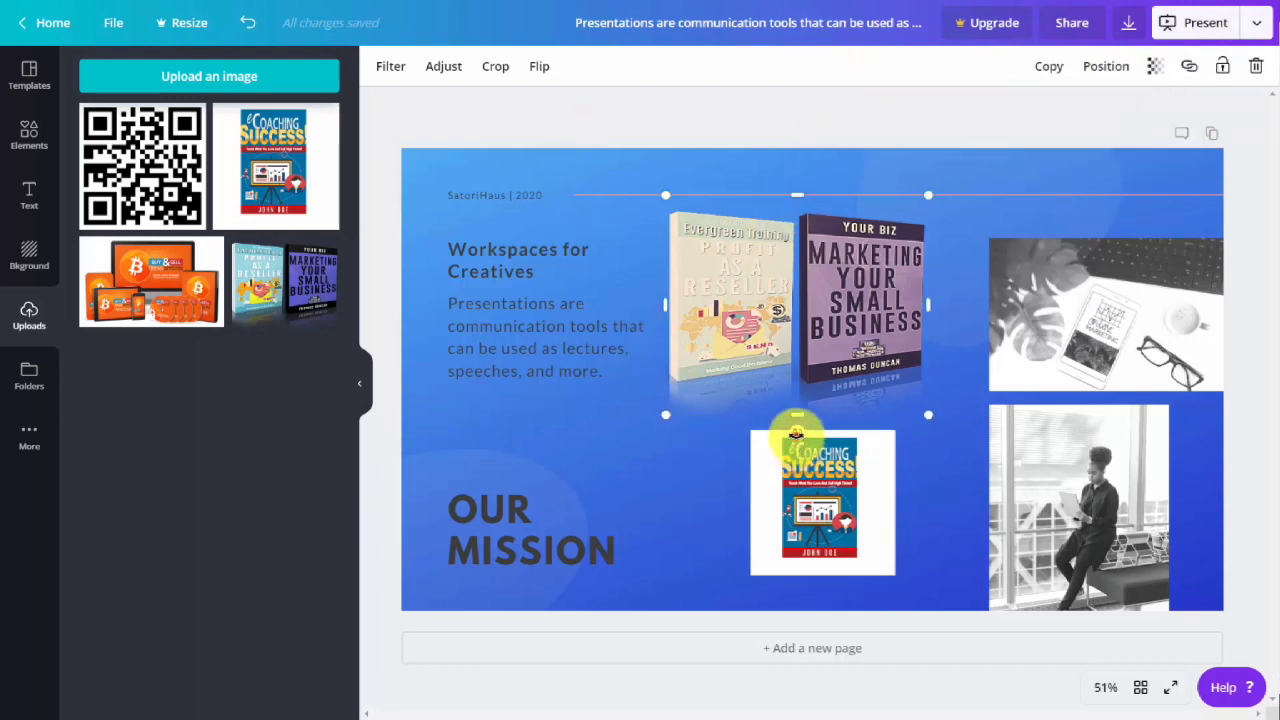
drag(797, 434, 802, 470)
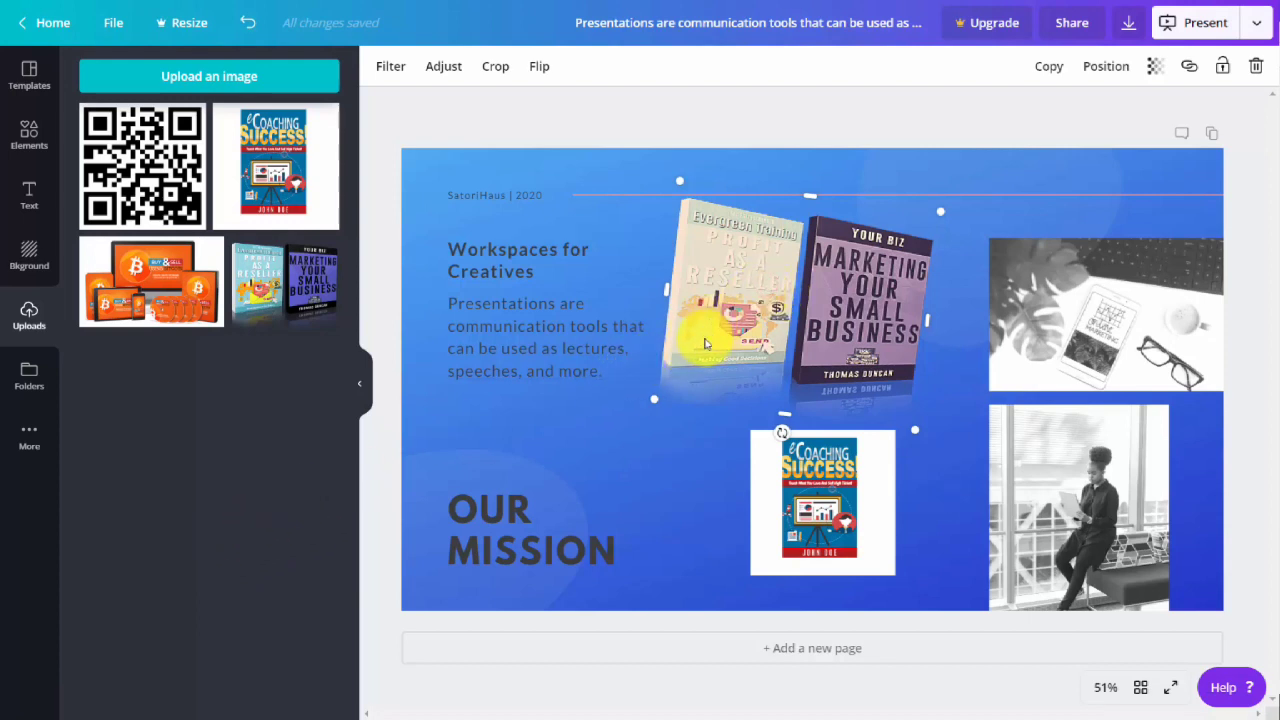
key(Delete)
click(790, 482)
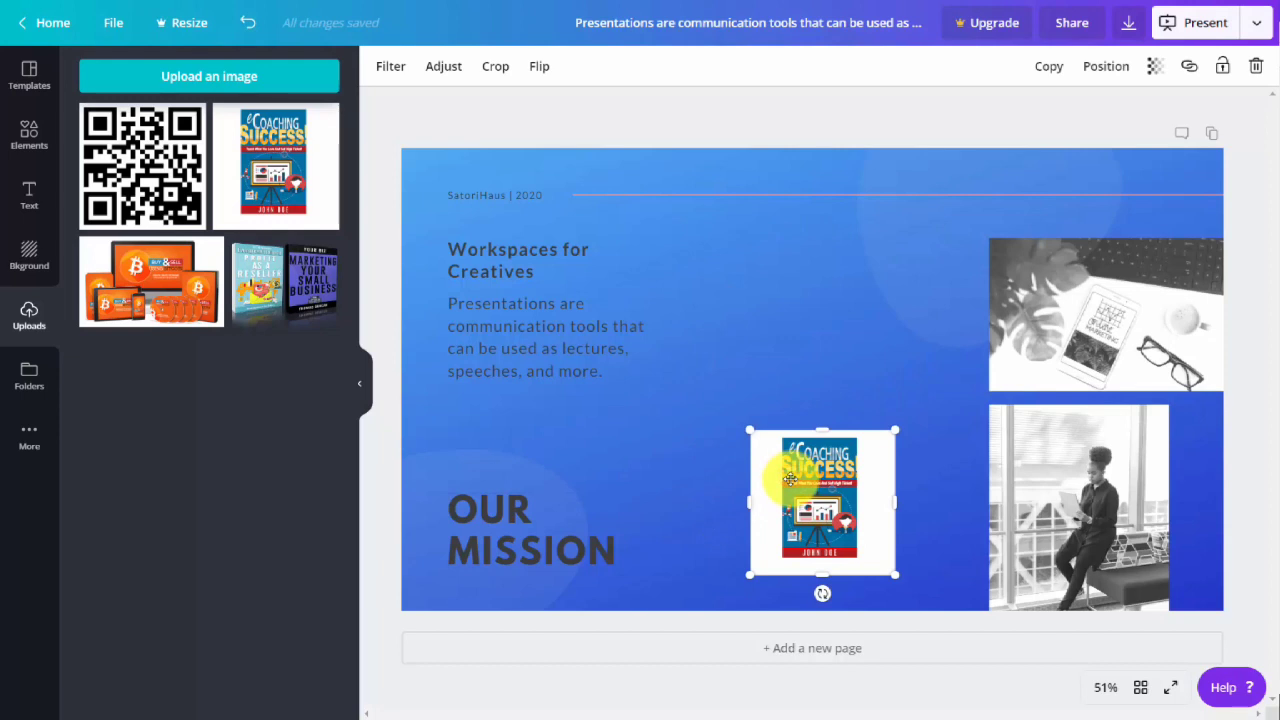
key(Delete)
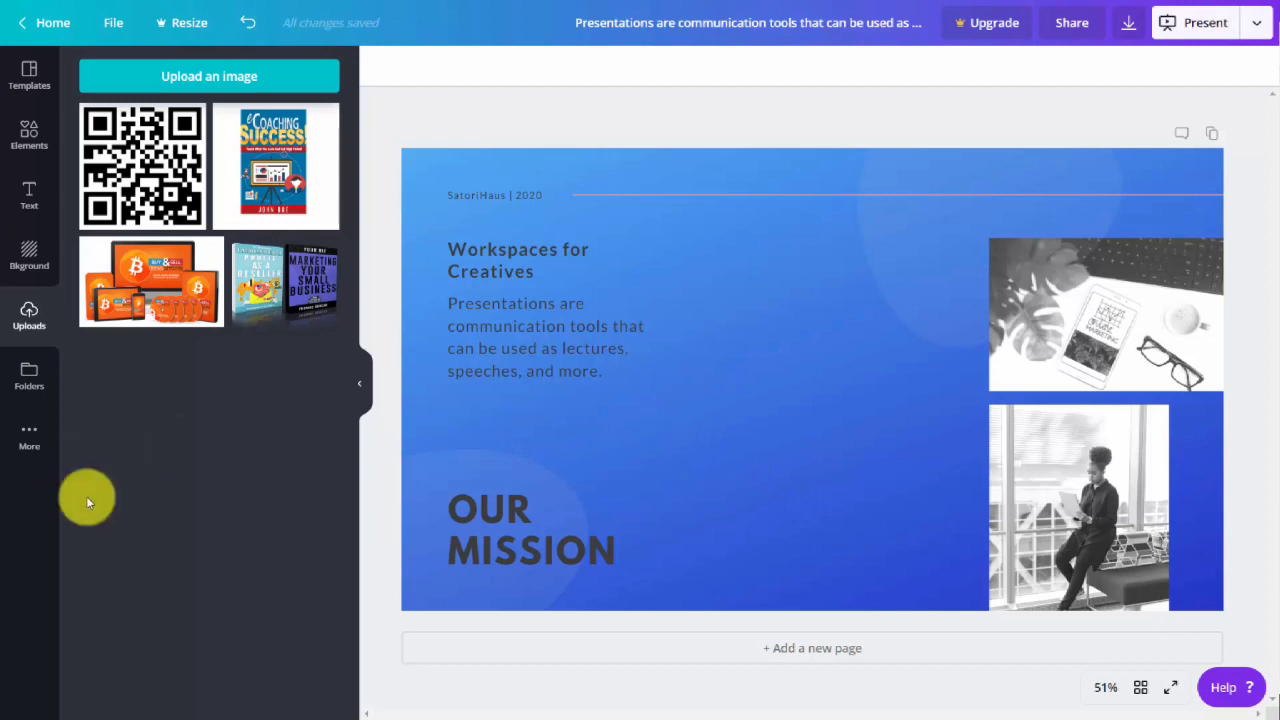
Add the embed app, try its TED example, and embed the TED talk "What Physics Taught Me About Marketing" from its pasted web link.
click(29, 437)
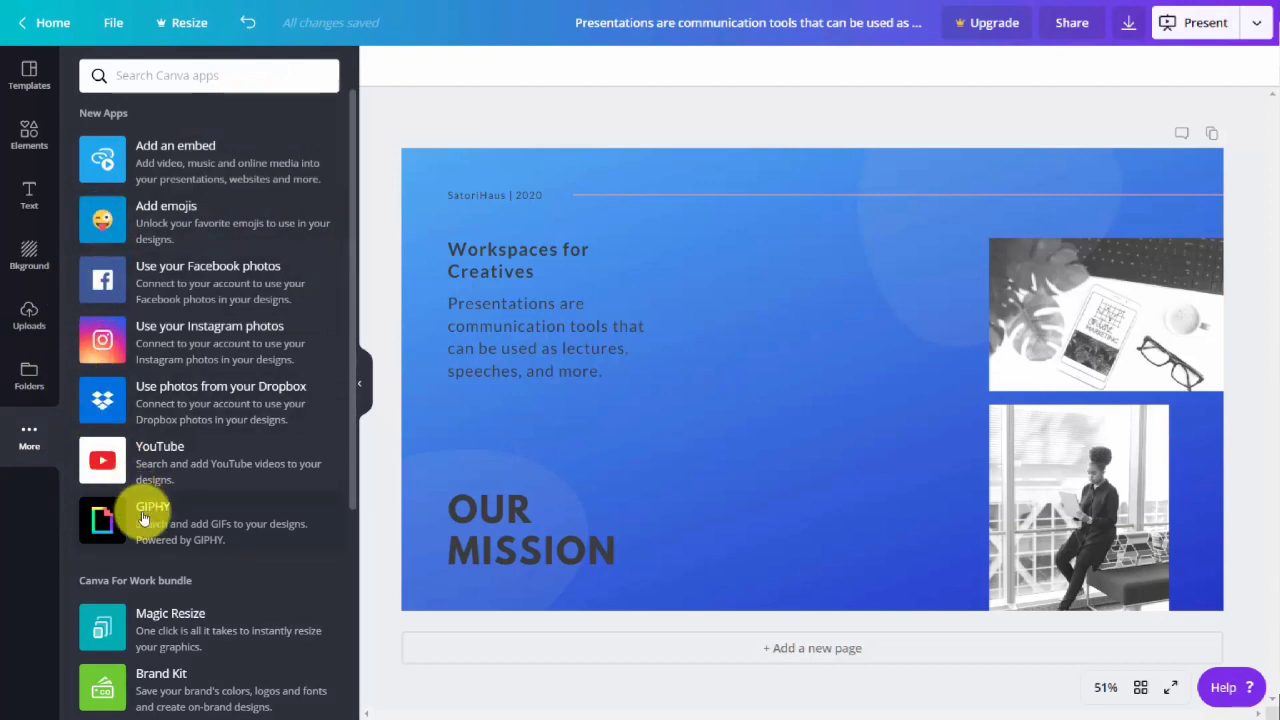
click(175, 163)
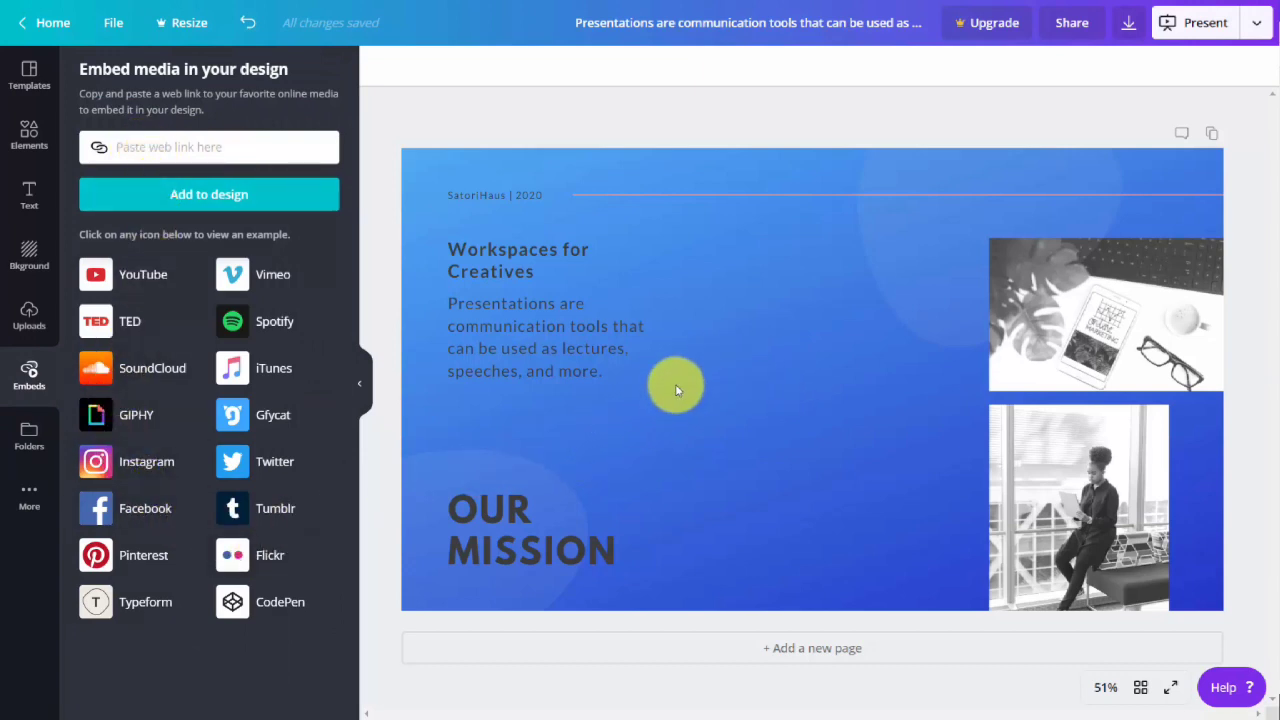
click(125, 330)
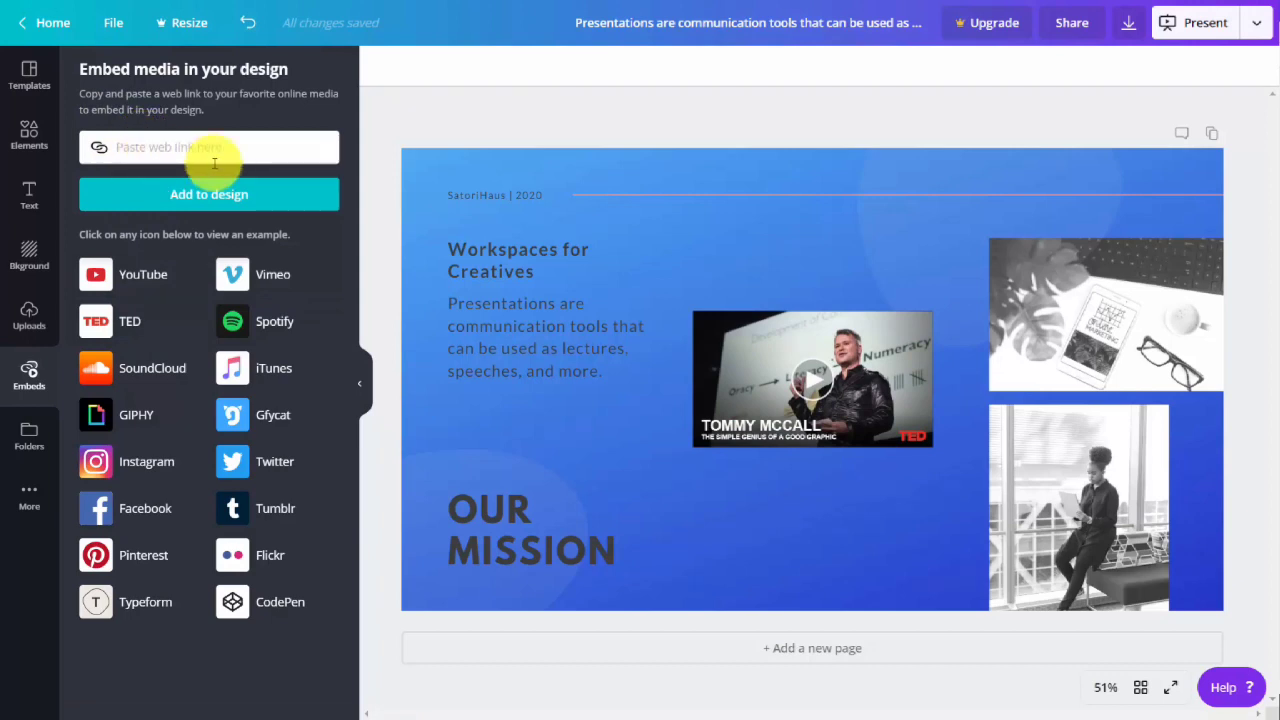
key(ctrl+v)
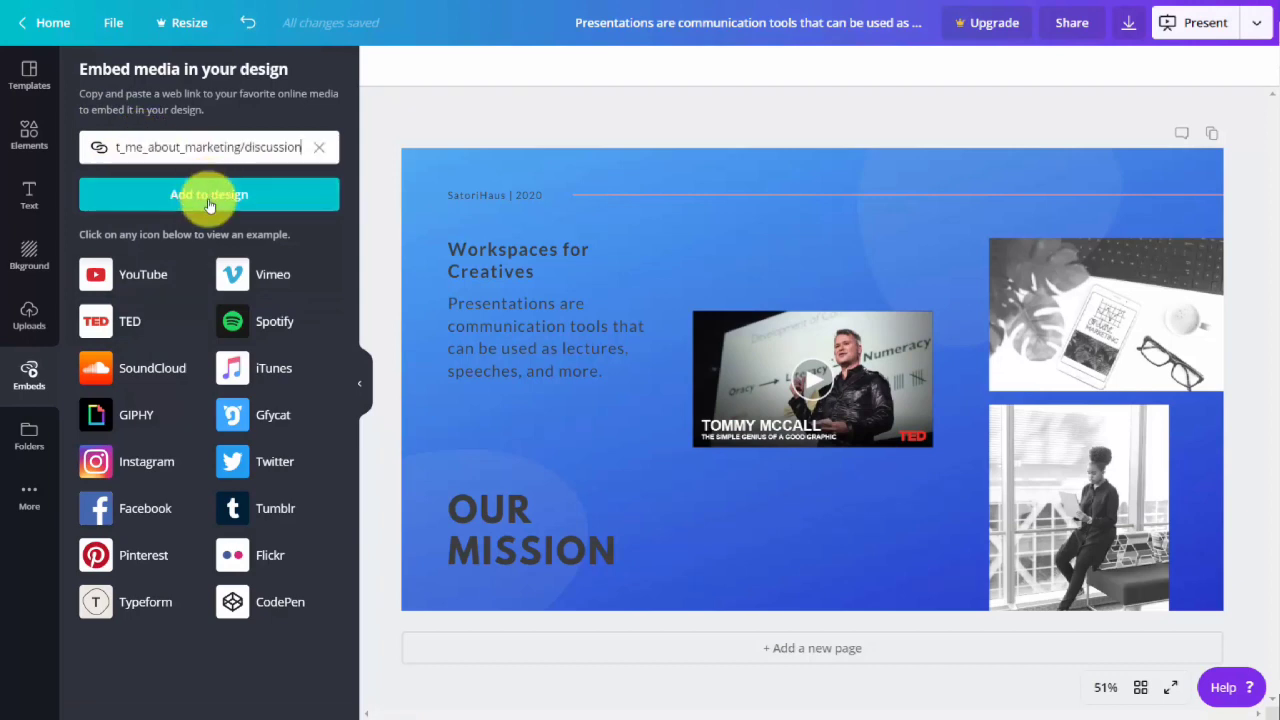
click(208, 200)
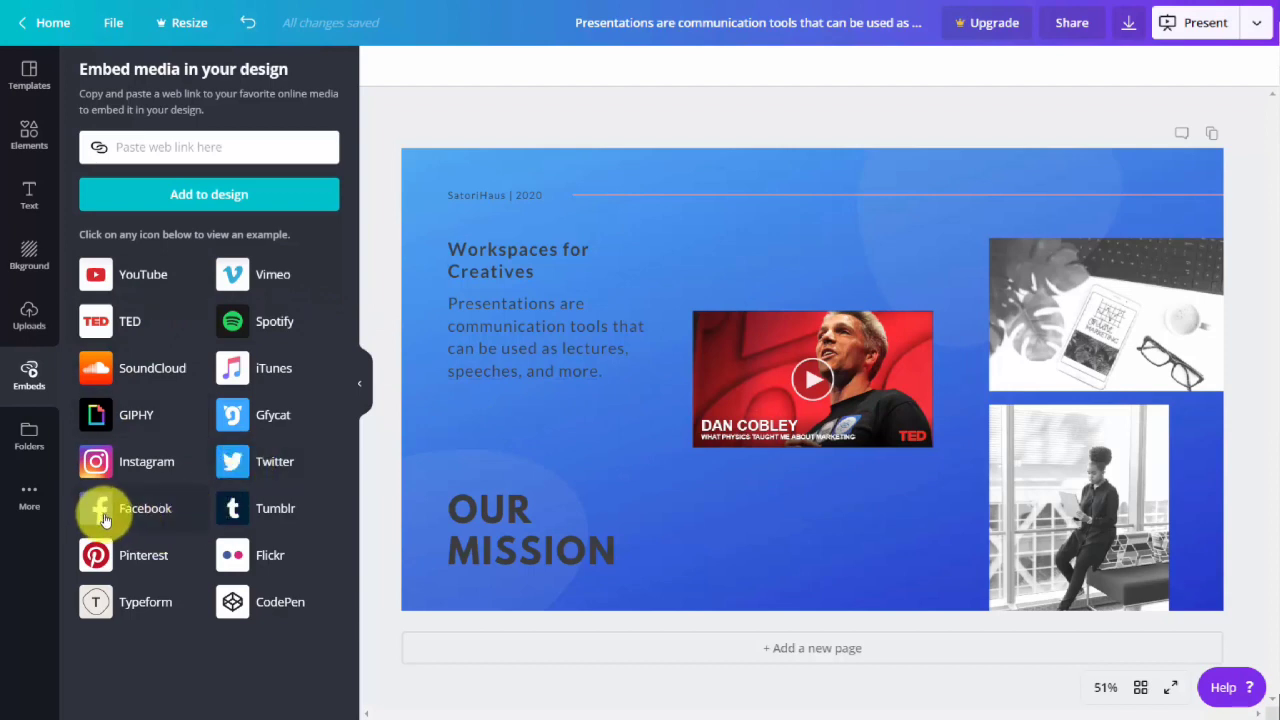
Delete the embedded TED video from the page and add the emoji app to the editor.
click(29, 492)
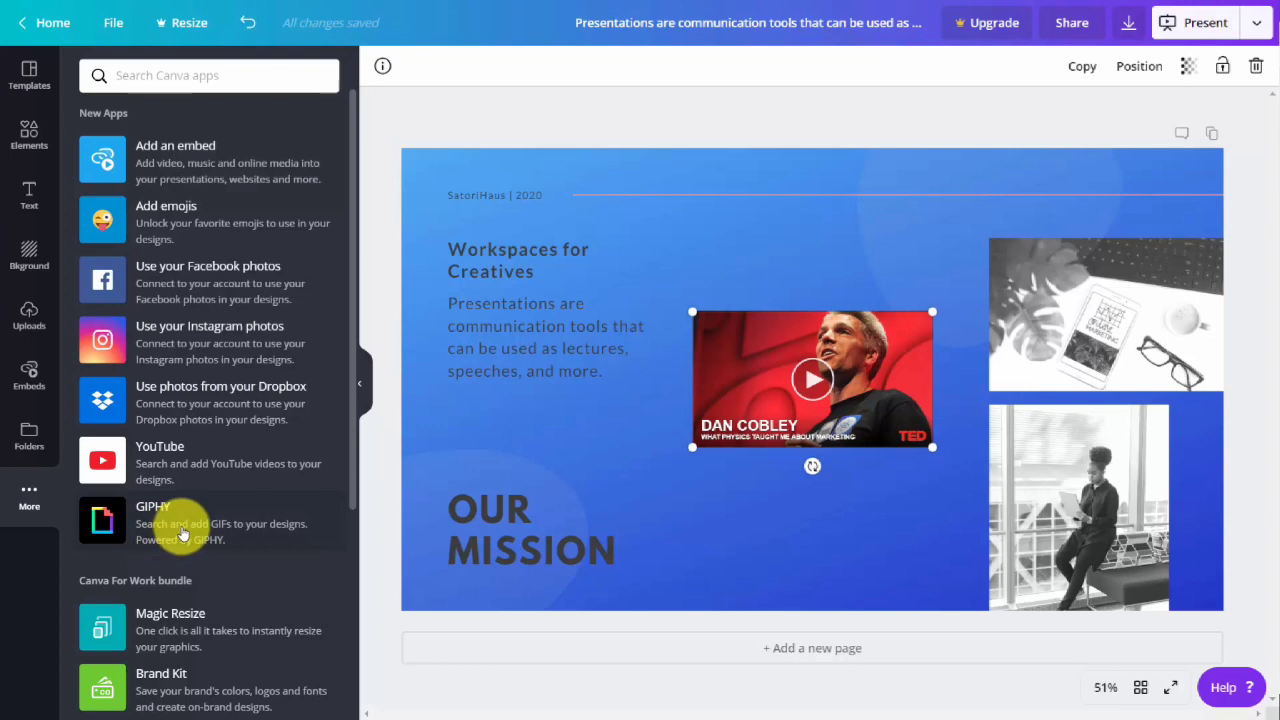
key(Delete)
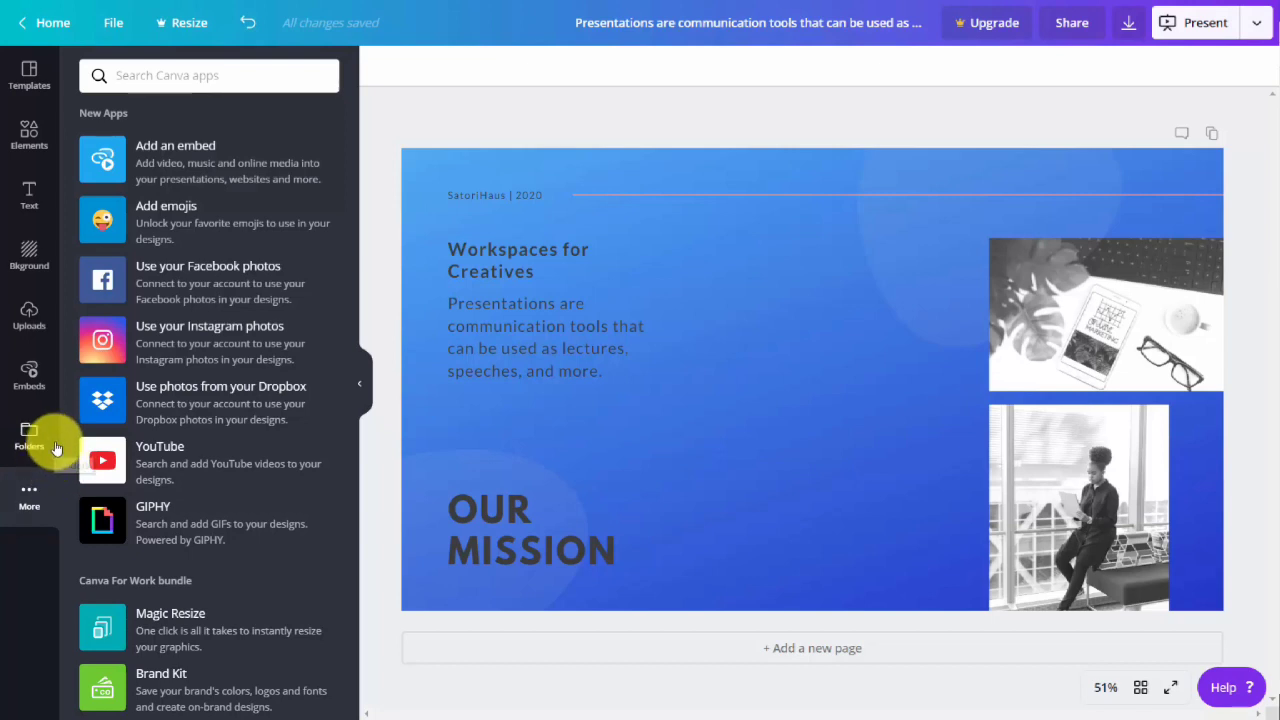
click(166, 212)
click(100, 151)
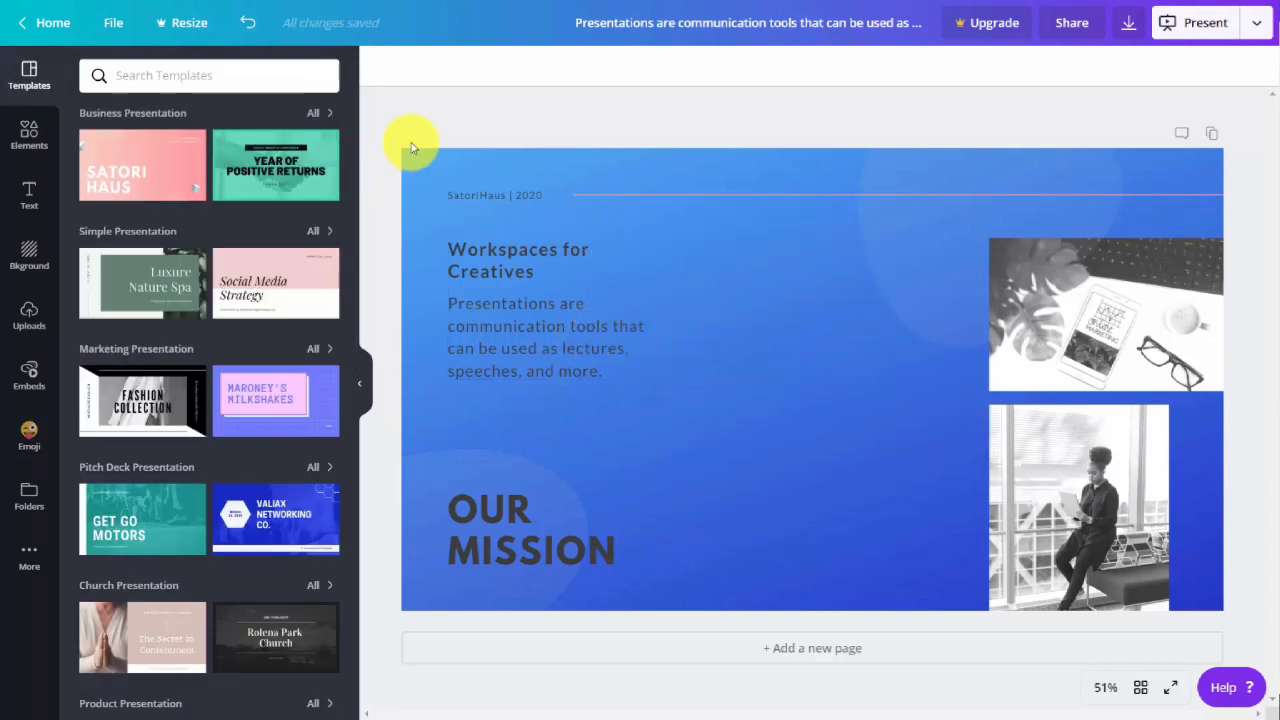
Download the design as a PNG under the suggested file name and view the saved image.
click(1128, 24)
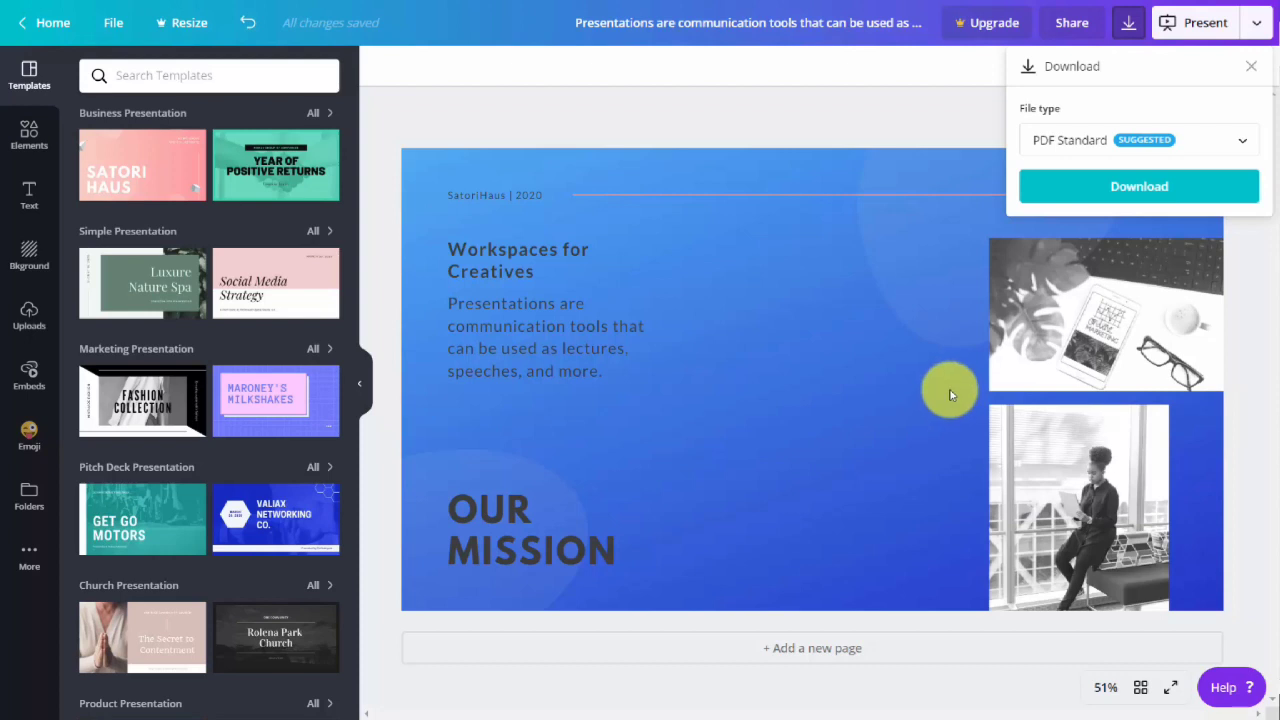
click(1208, 143)
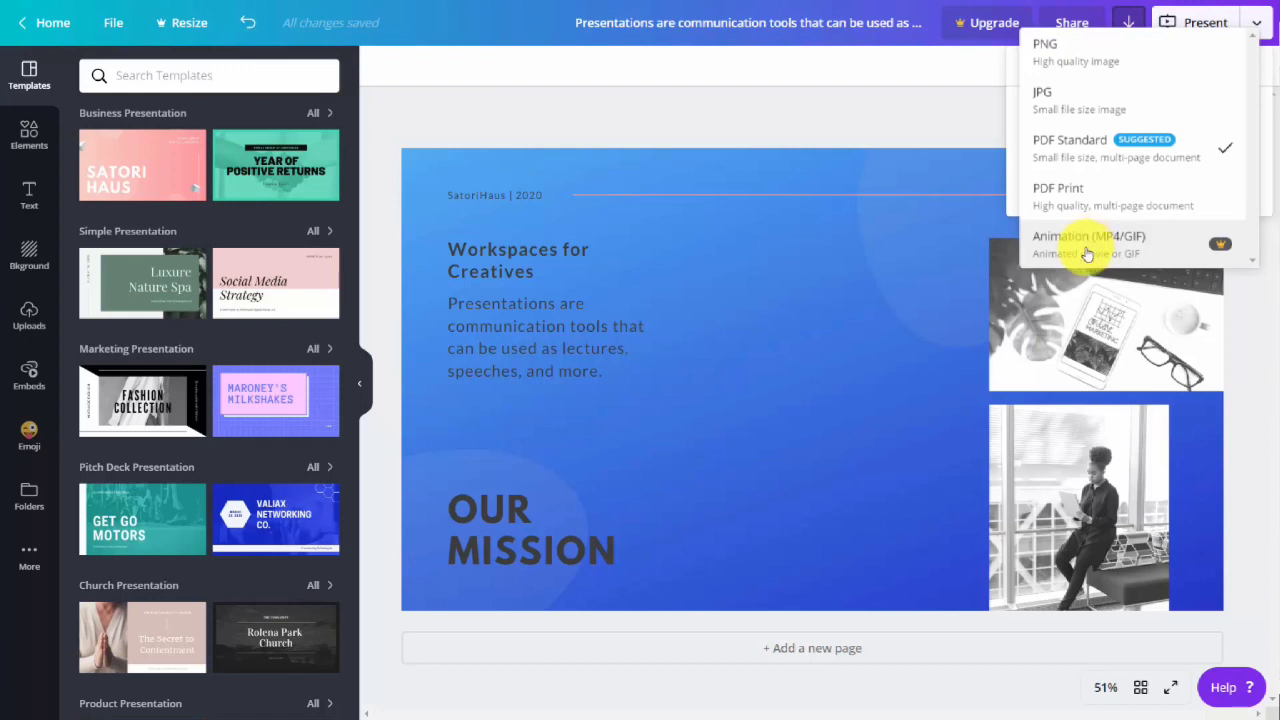
click(1051, 54)
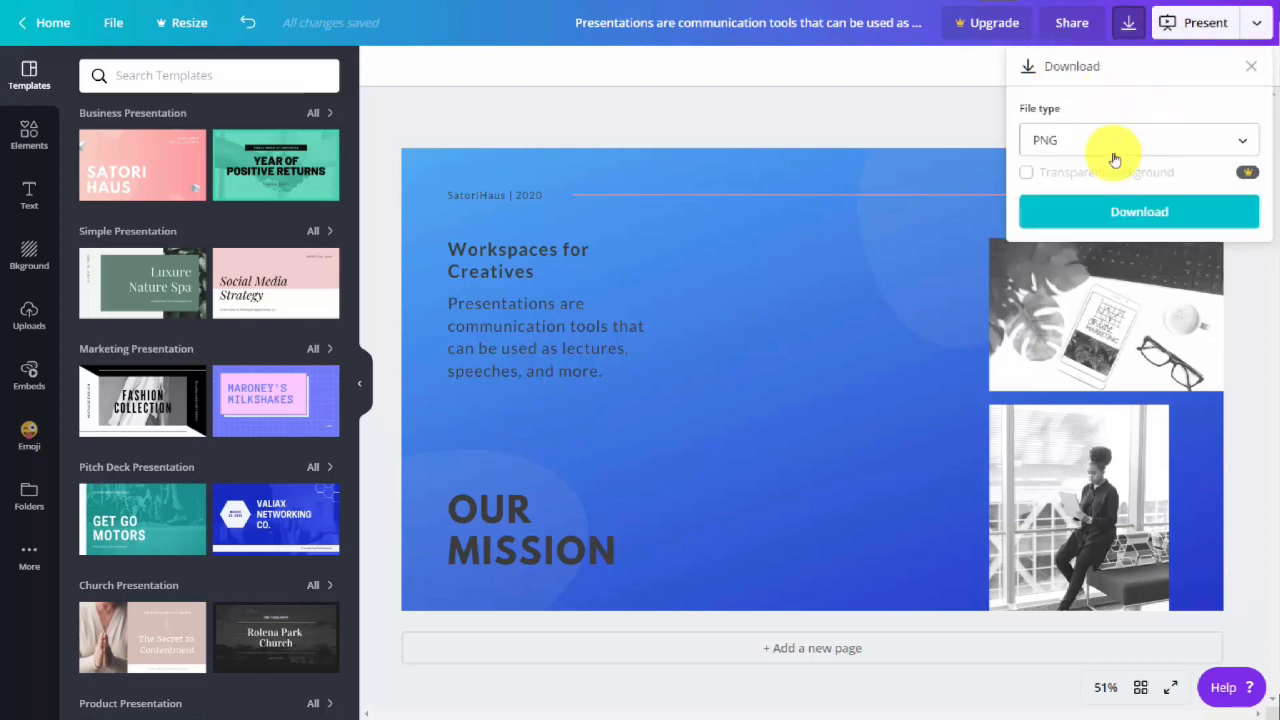
click(1125, 217)
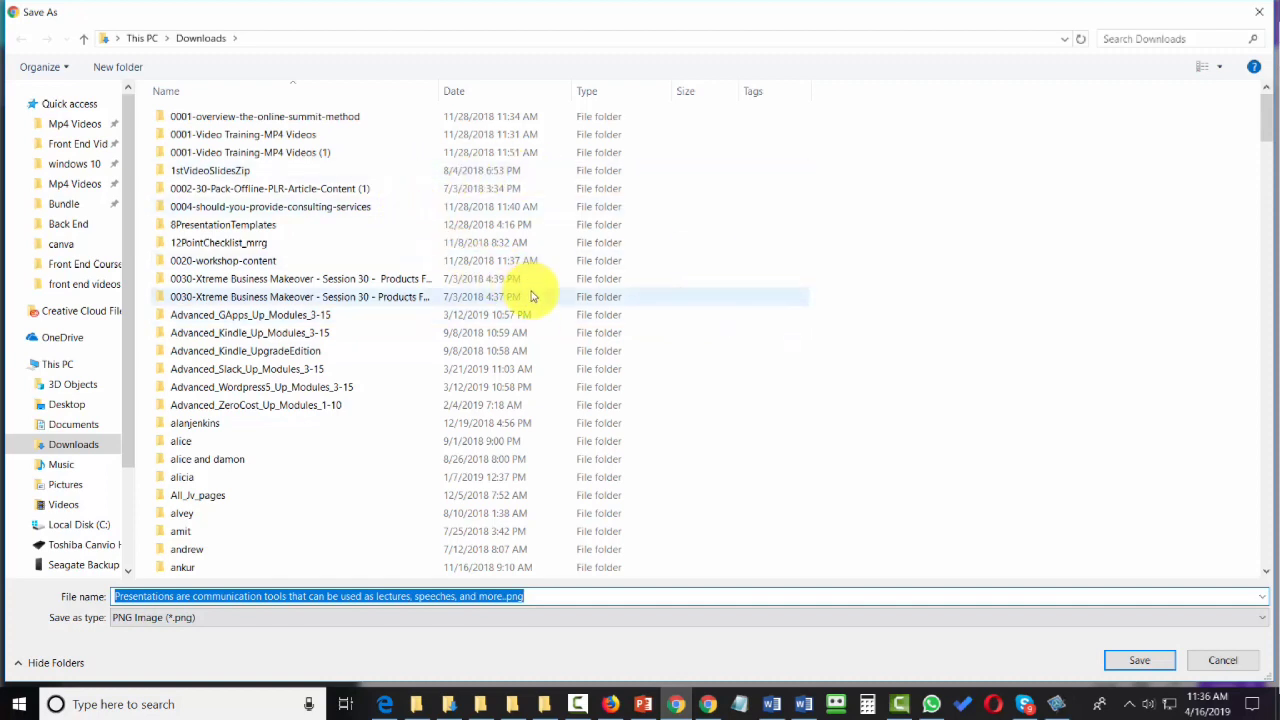
key(Return)
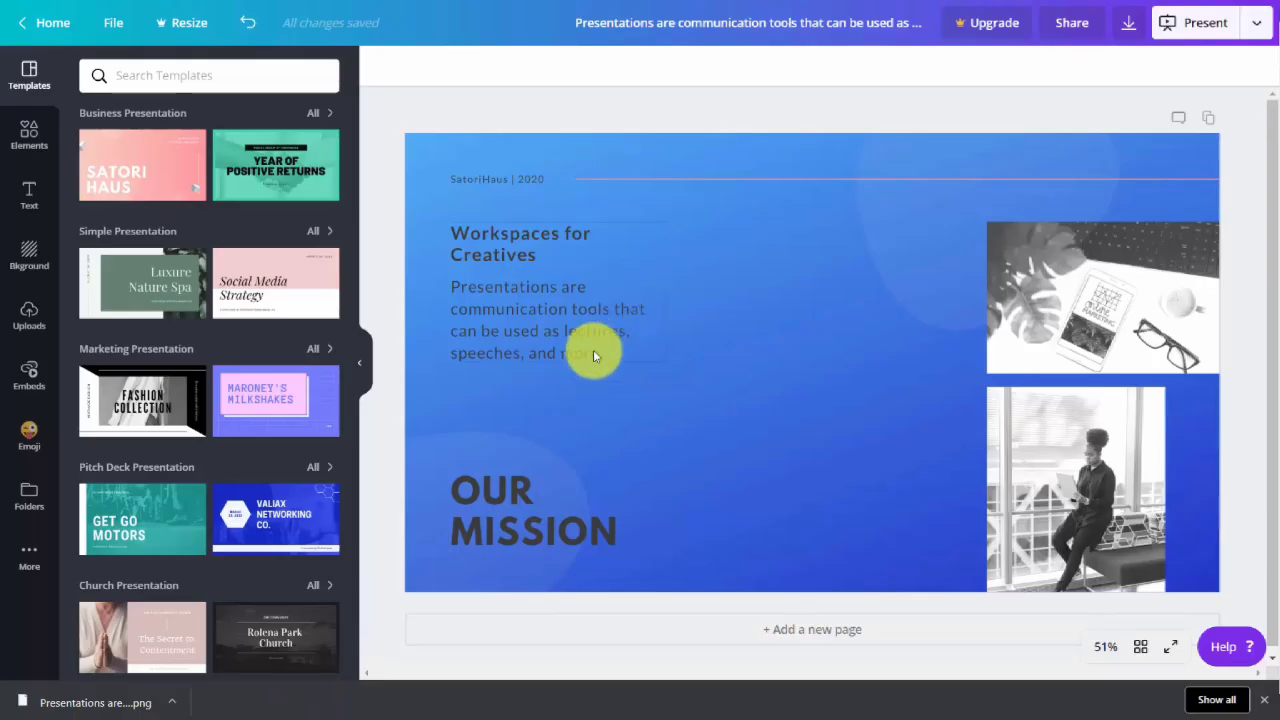
click(84, 703)
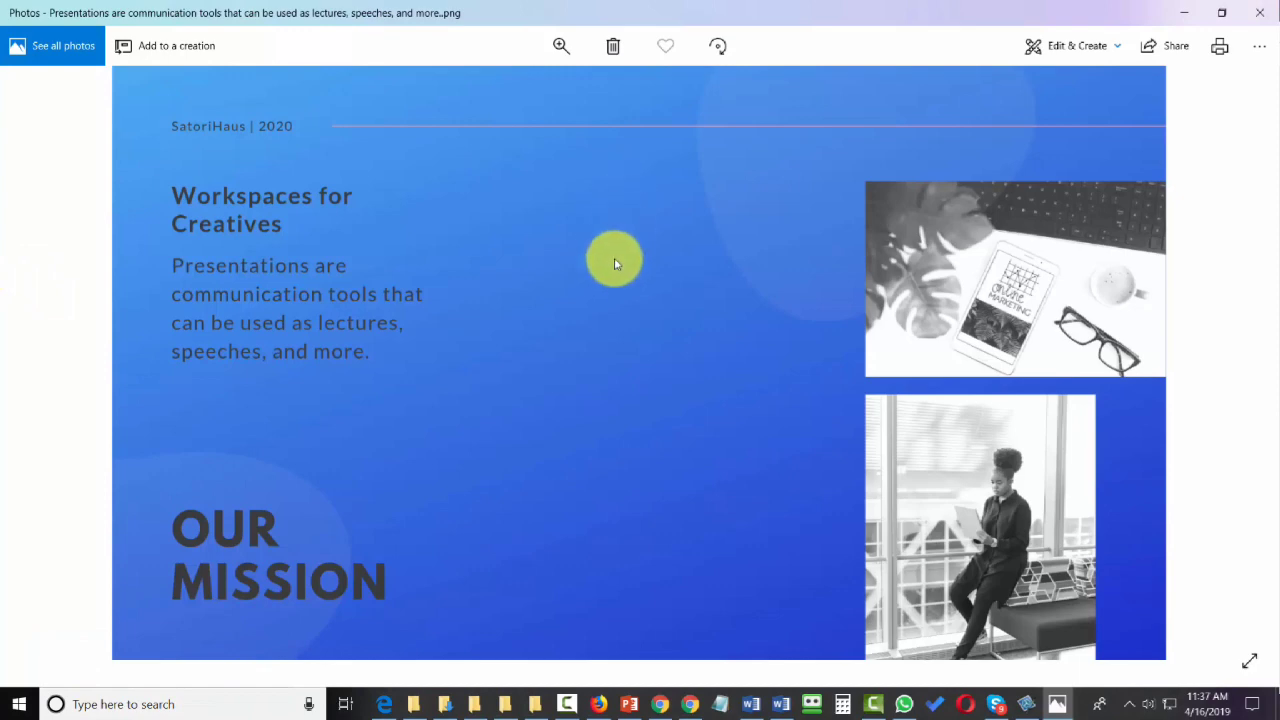
click(1260, 13)
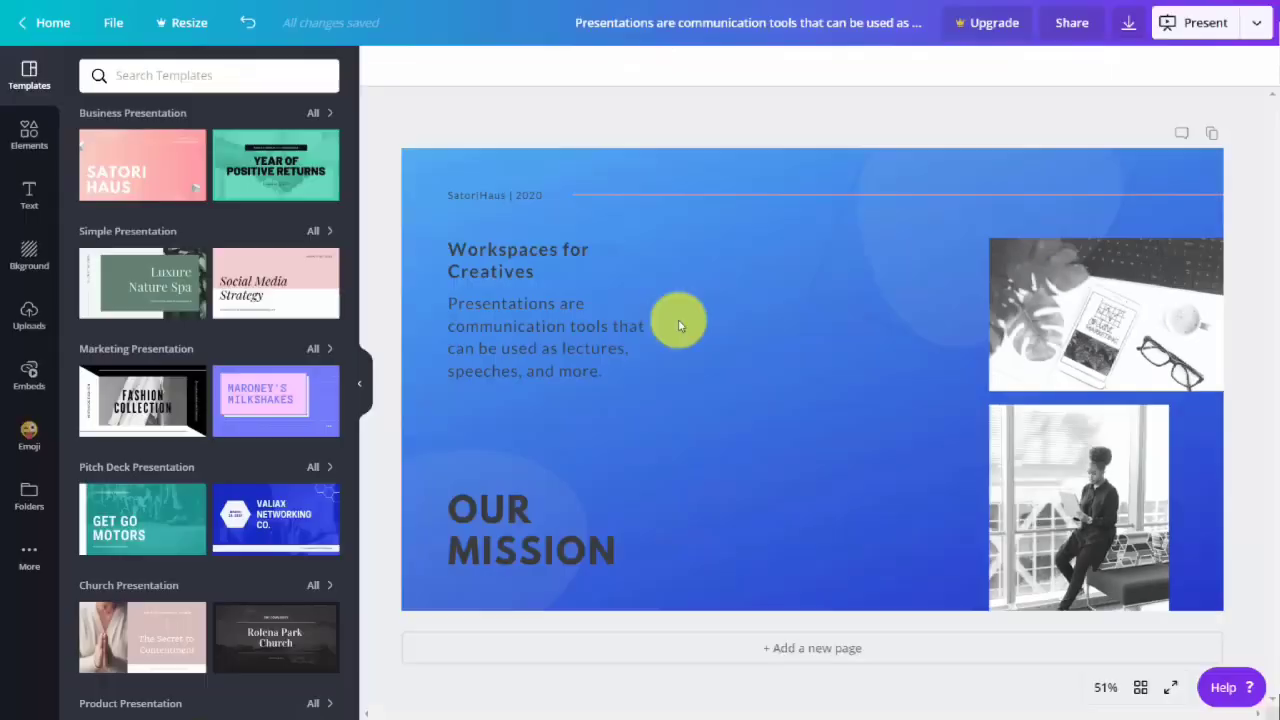
Download the design as PDF Standard into the "images downloaded" folder and view the saved PDF.
click(1128, 24)
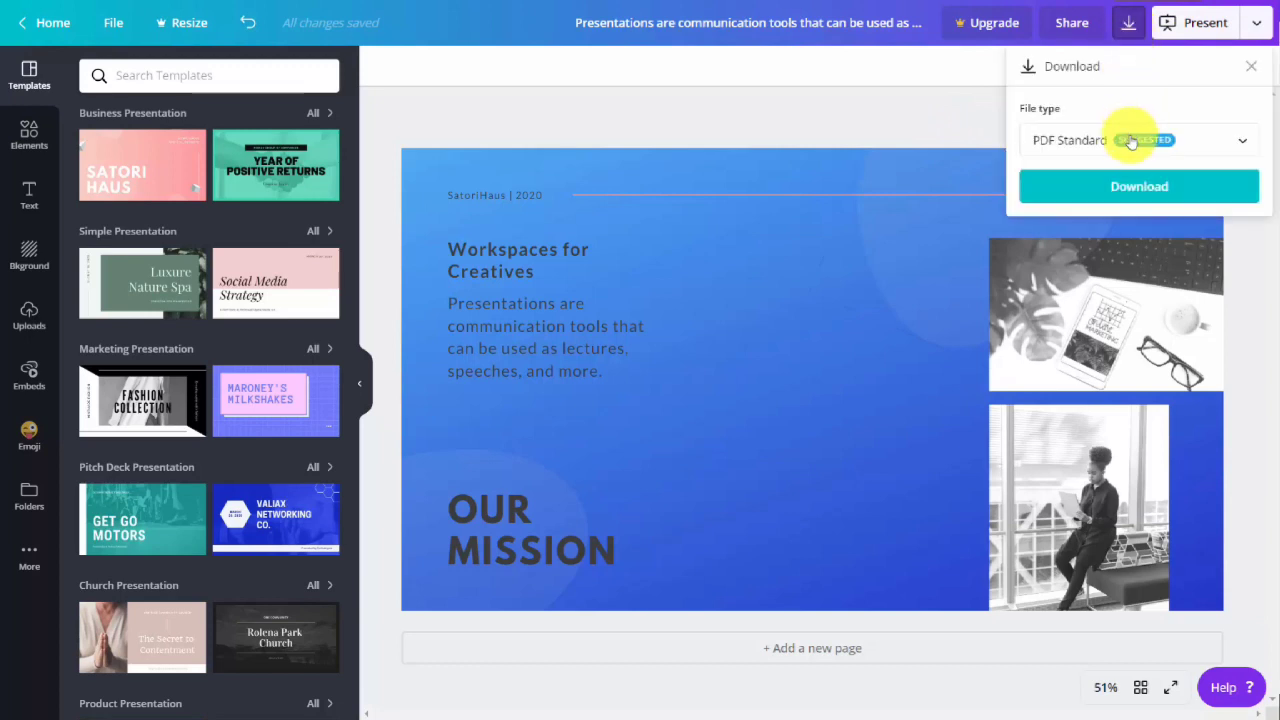
click(1134, 190)
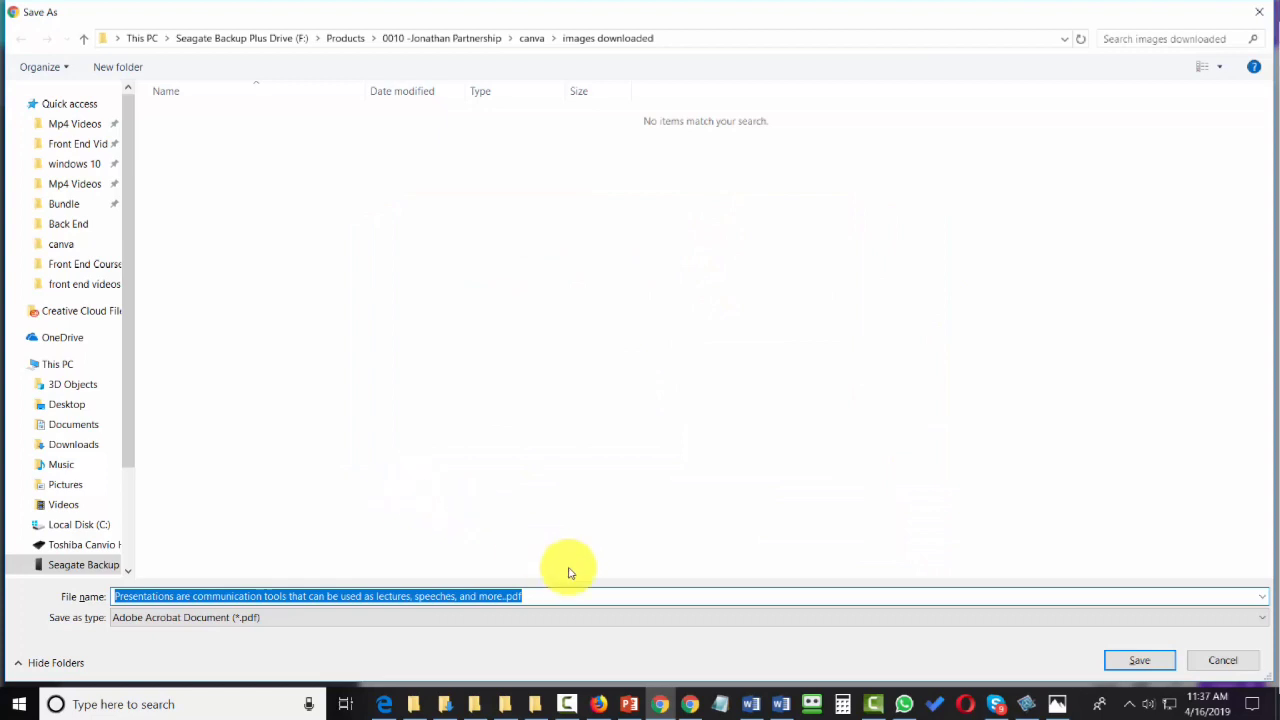
click(1118, 659)
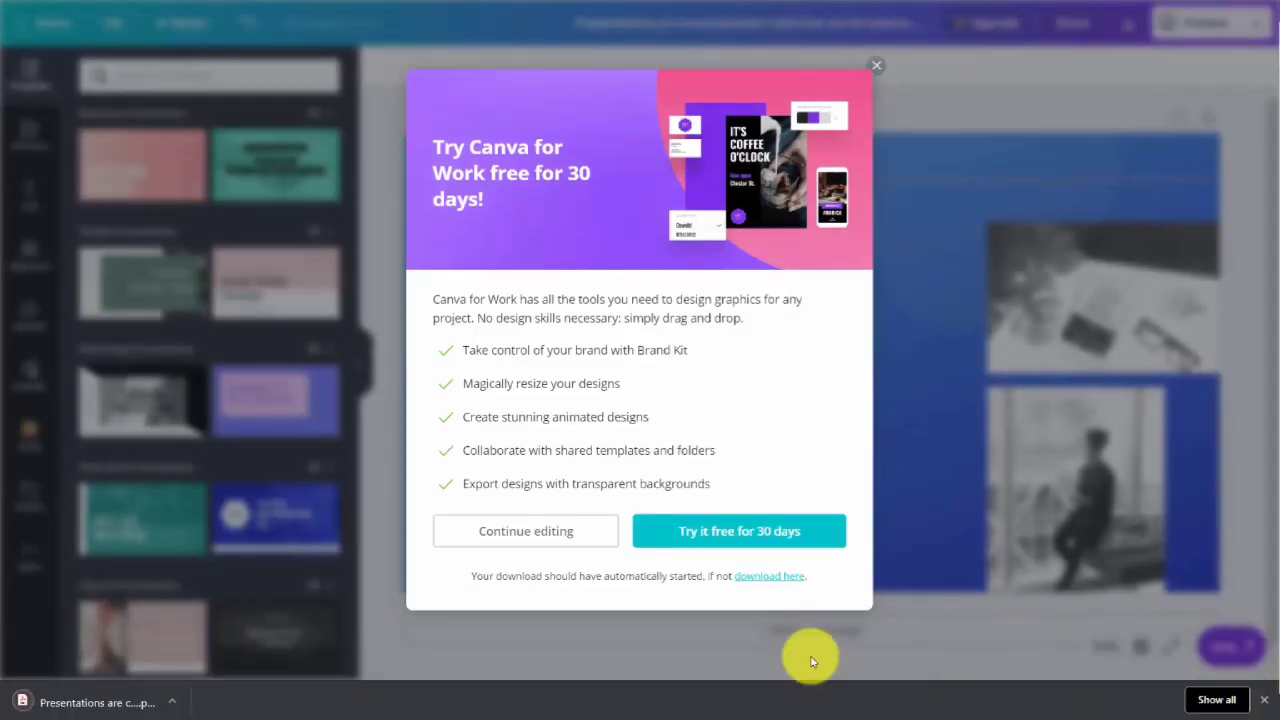
click(121, 711)
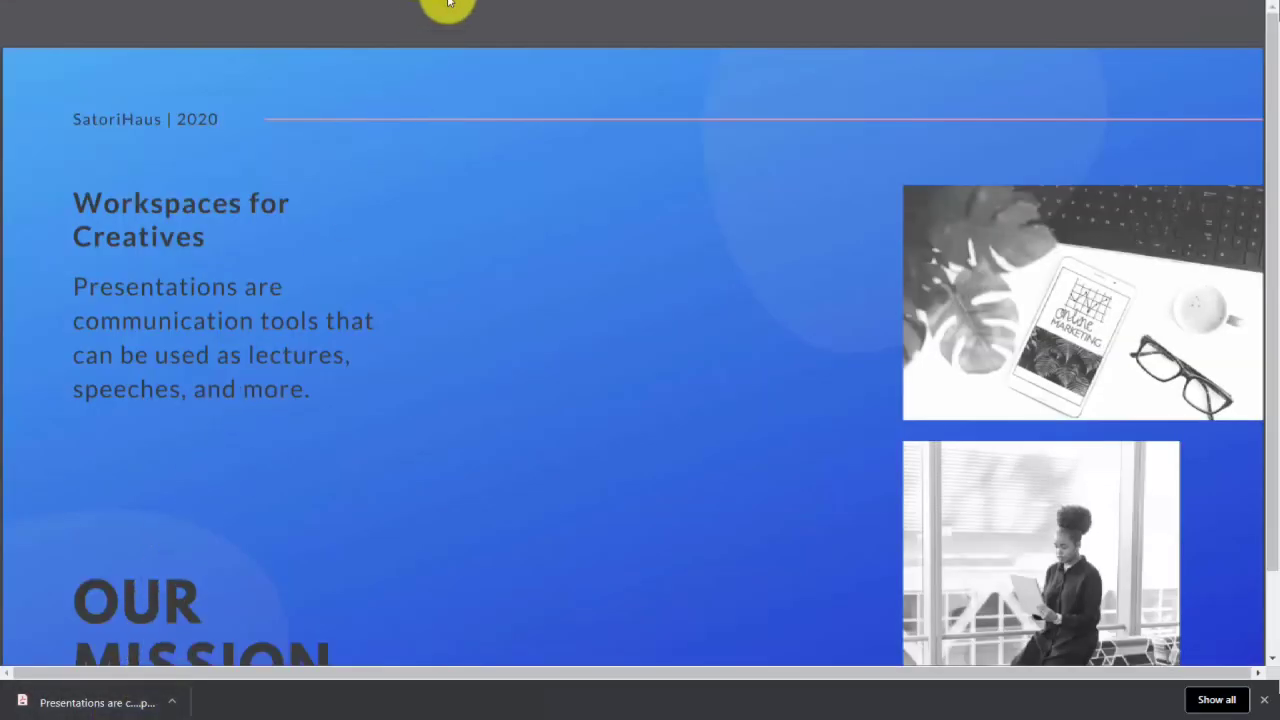
mouse_move(509, 20)
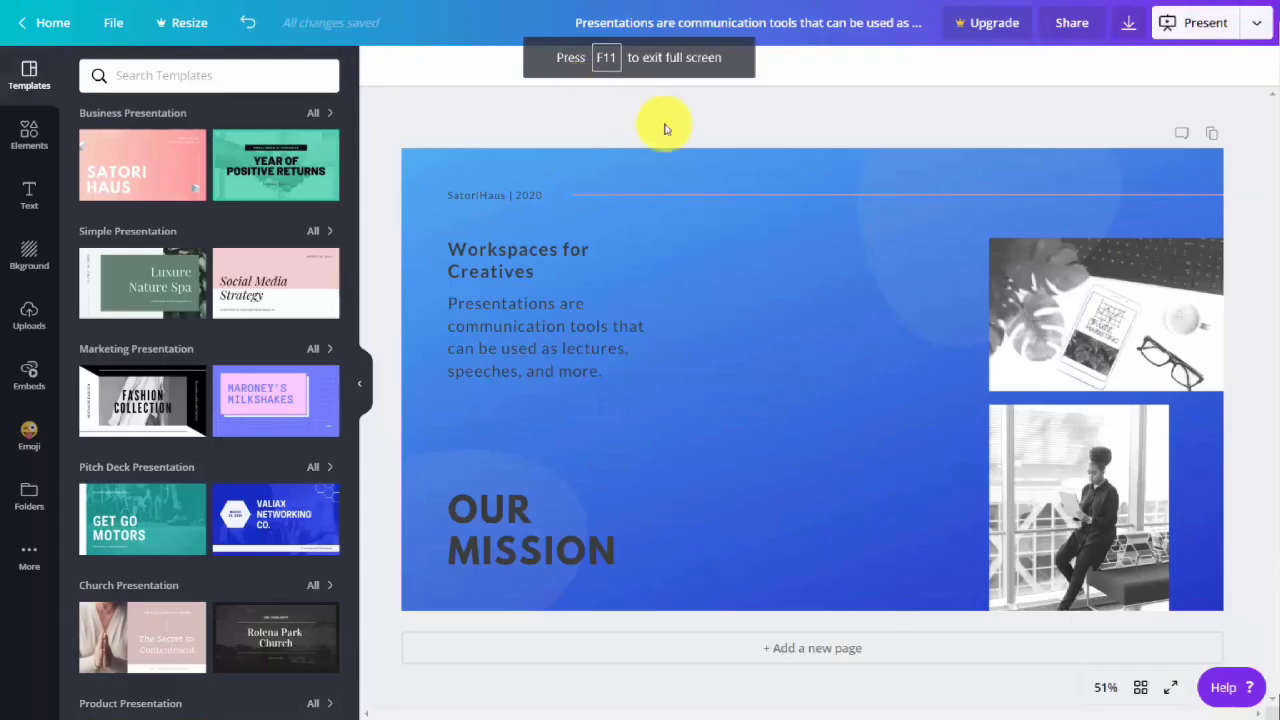
Download the design as PDF Print without crop marks and bleed, and open the downloaded file.
click(1122, 29)
click(1123, 137)
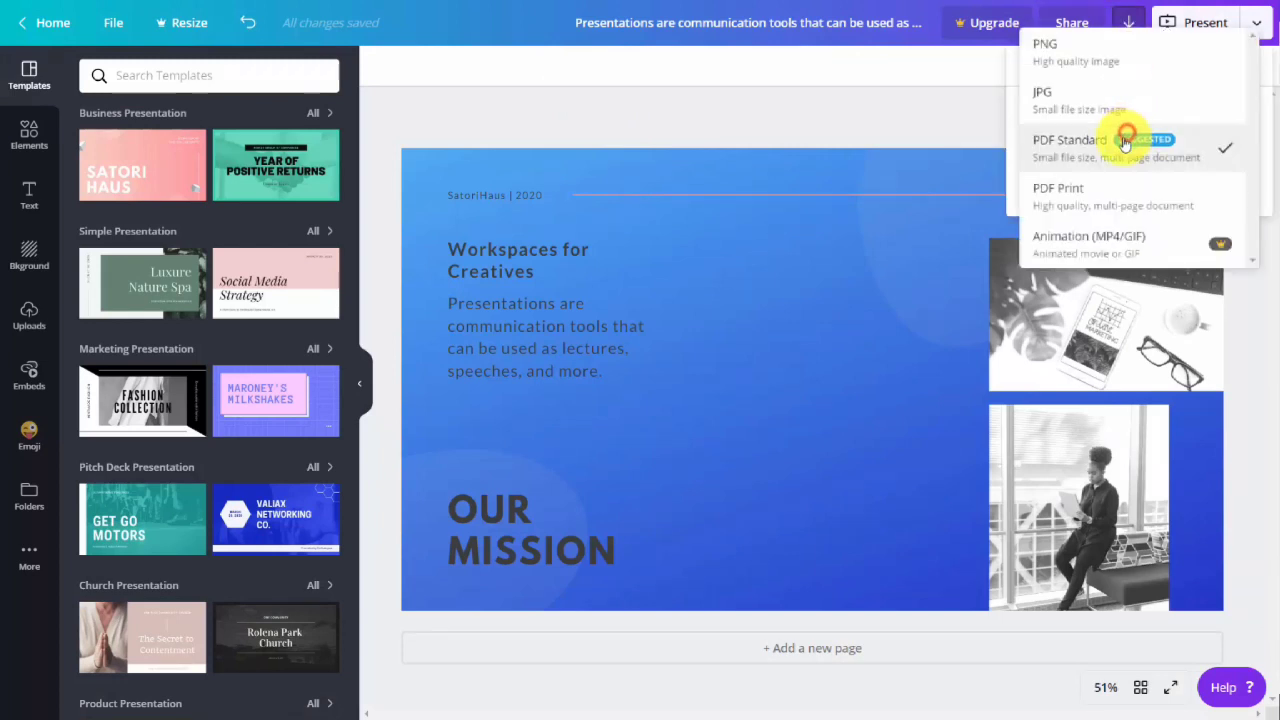
click(1097, 204)
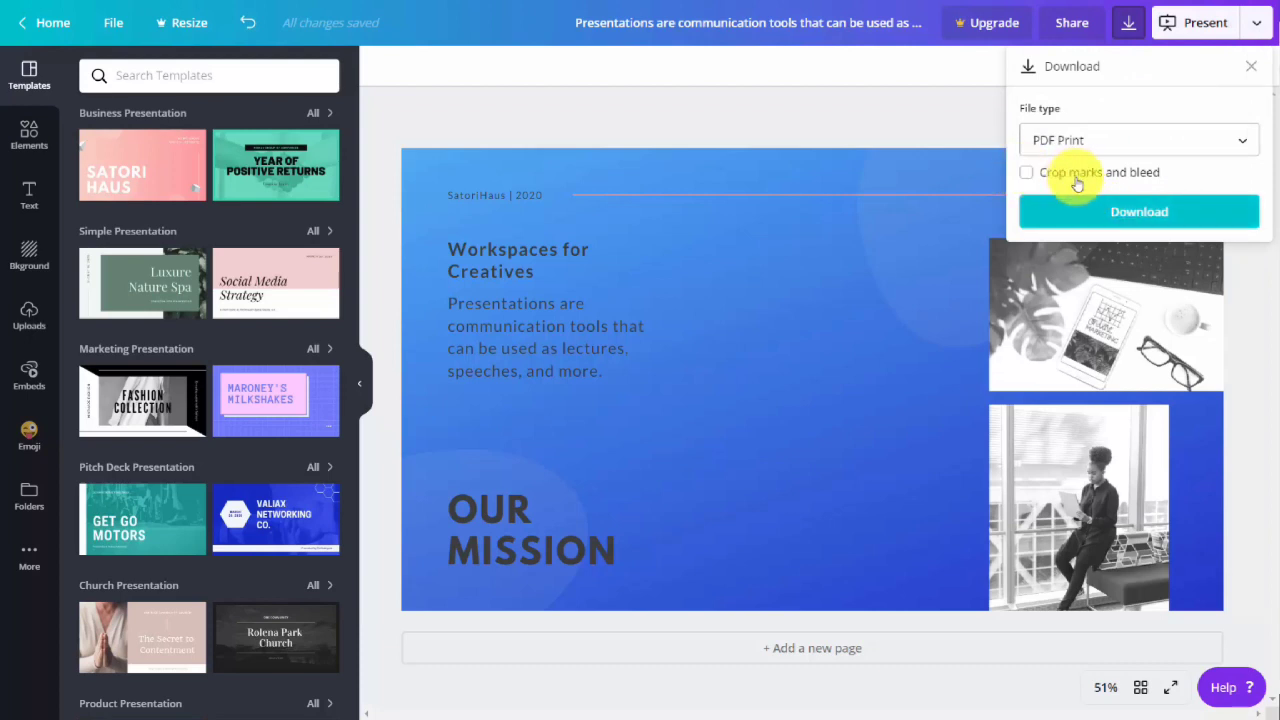
click(1117, 214)
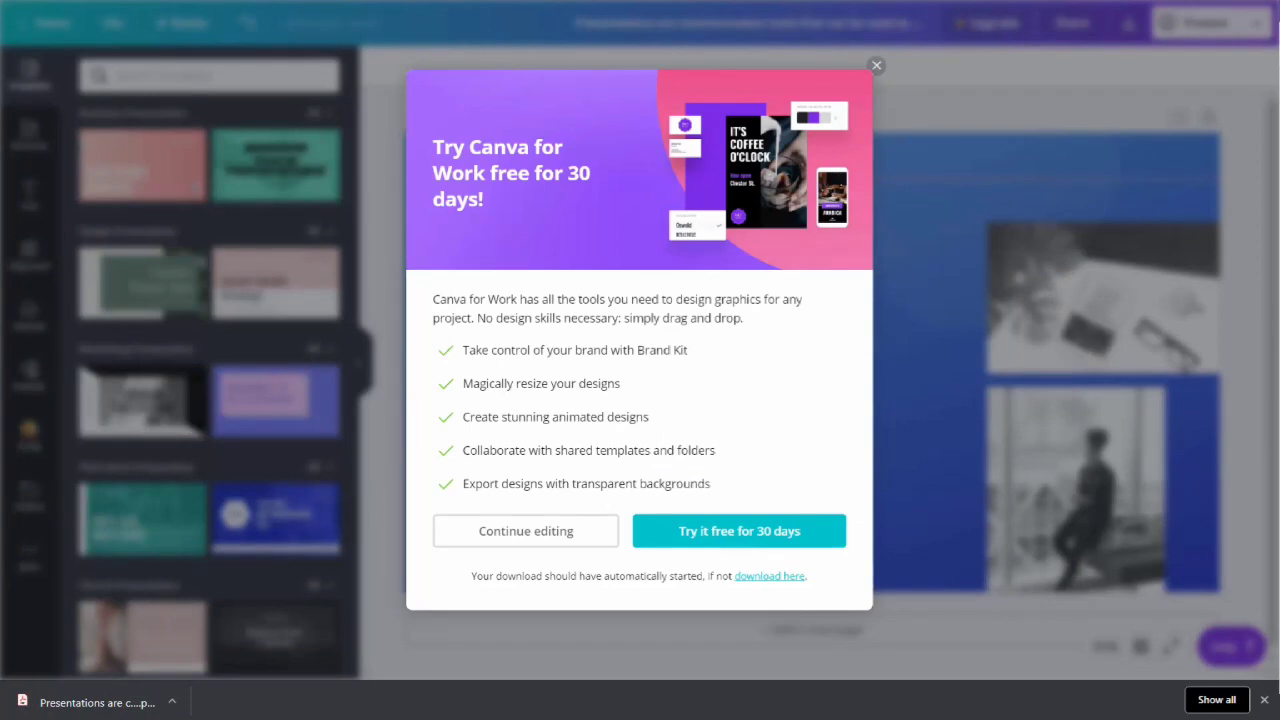
click(125, 706)
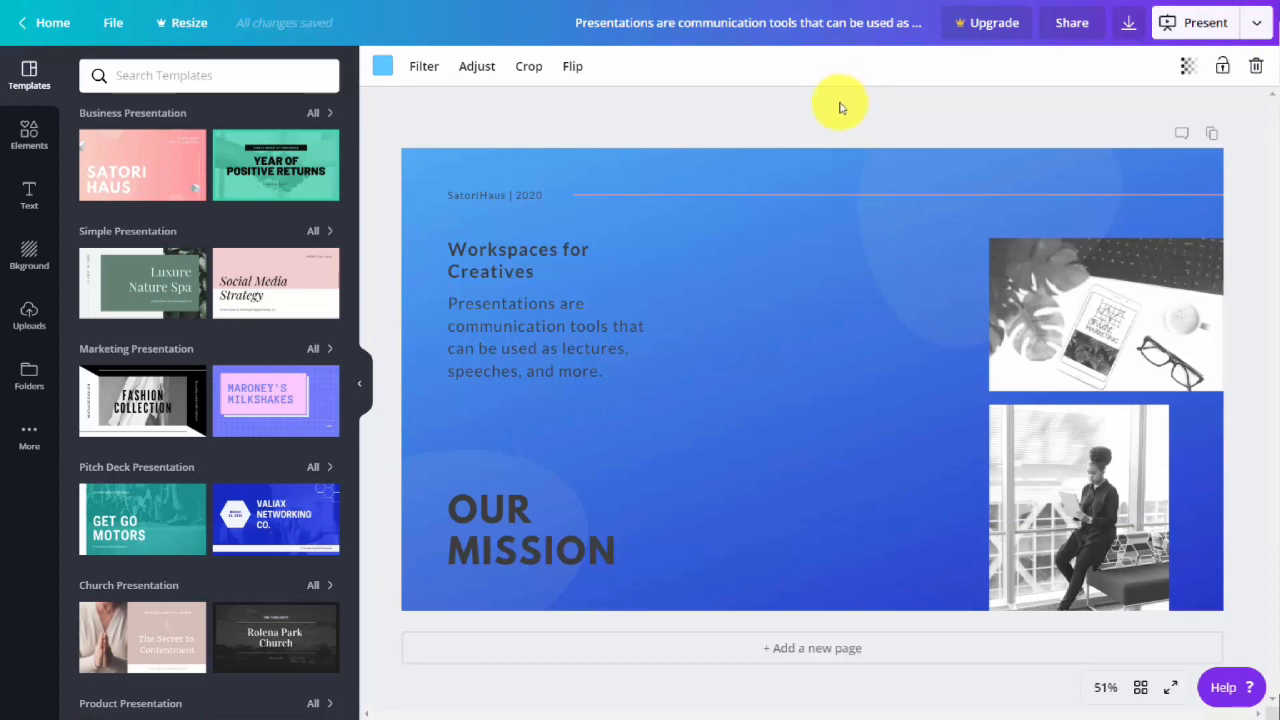
Publish the design as a presentation with the type set to Presenter view, and start presenting.
click(1256, 23)
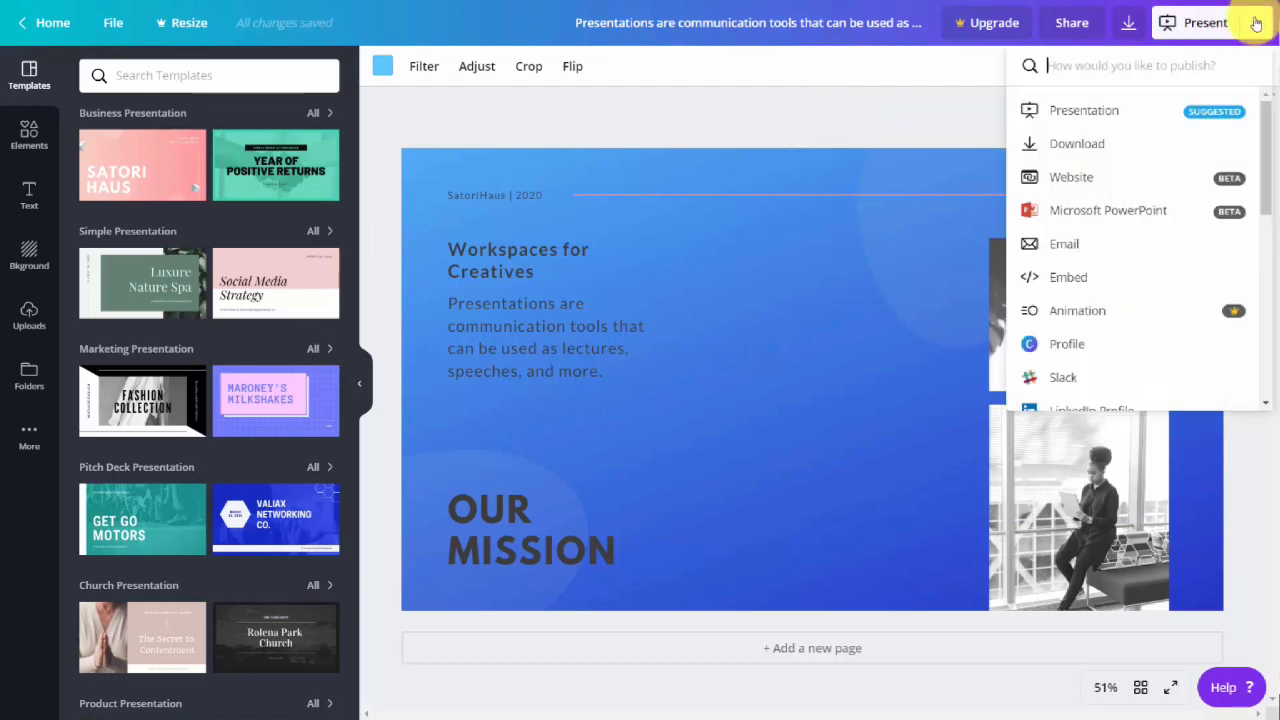
click(1090, 112)
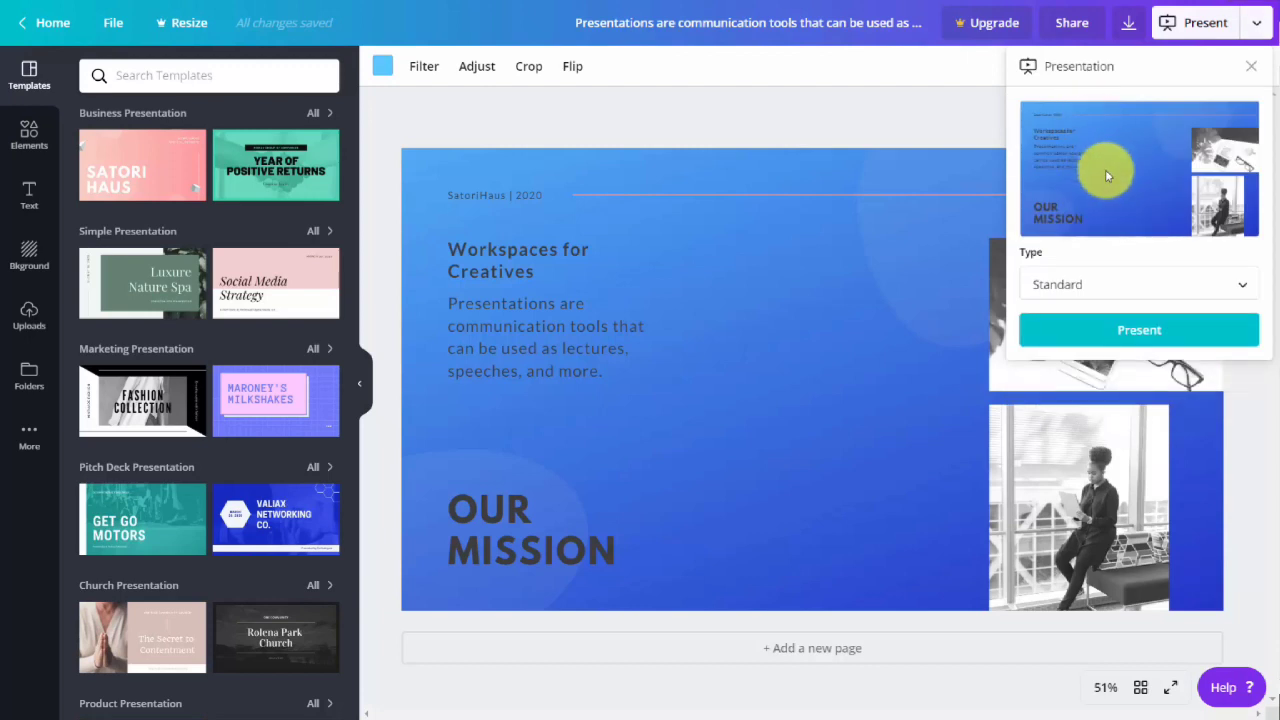
click(1238, 290)
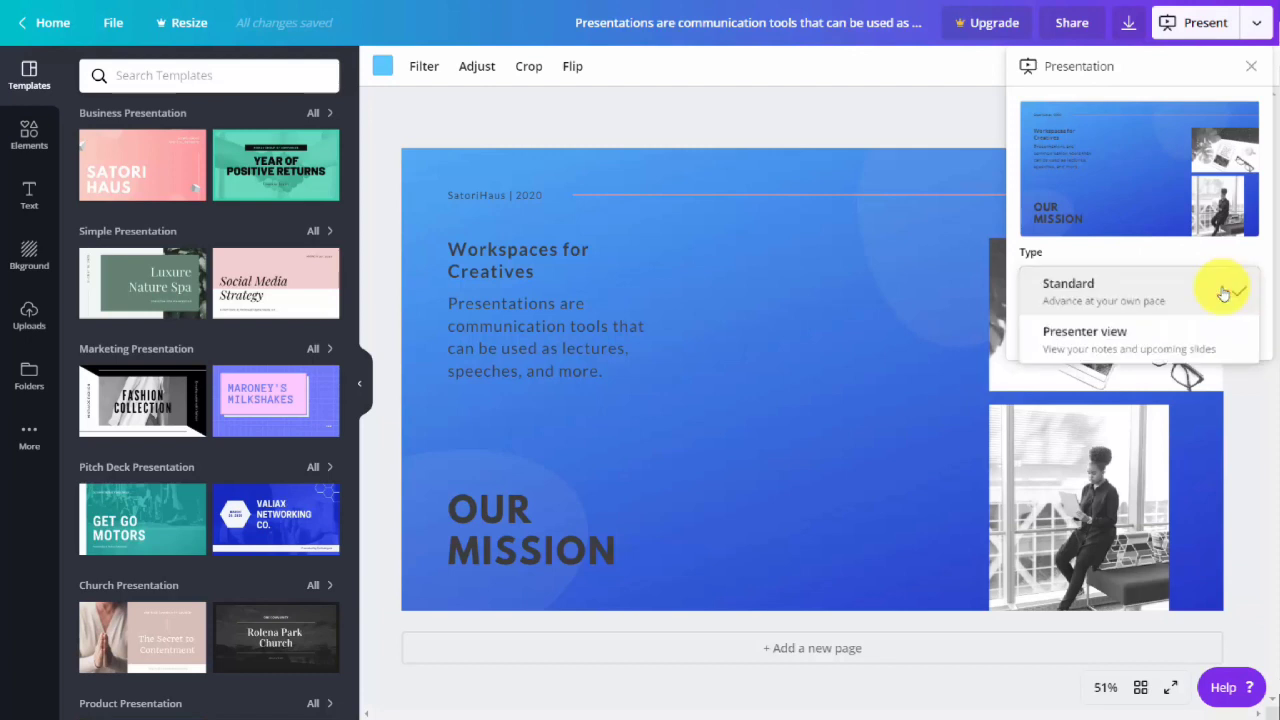
click(1127, 338)
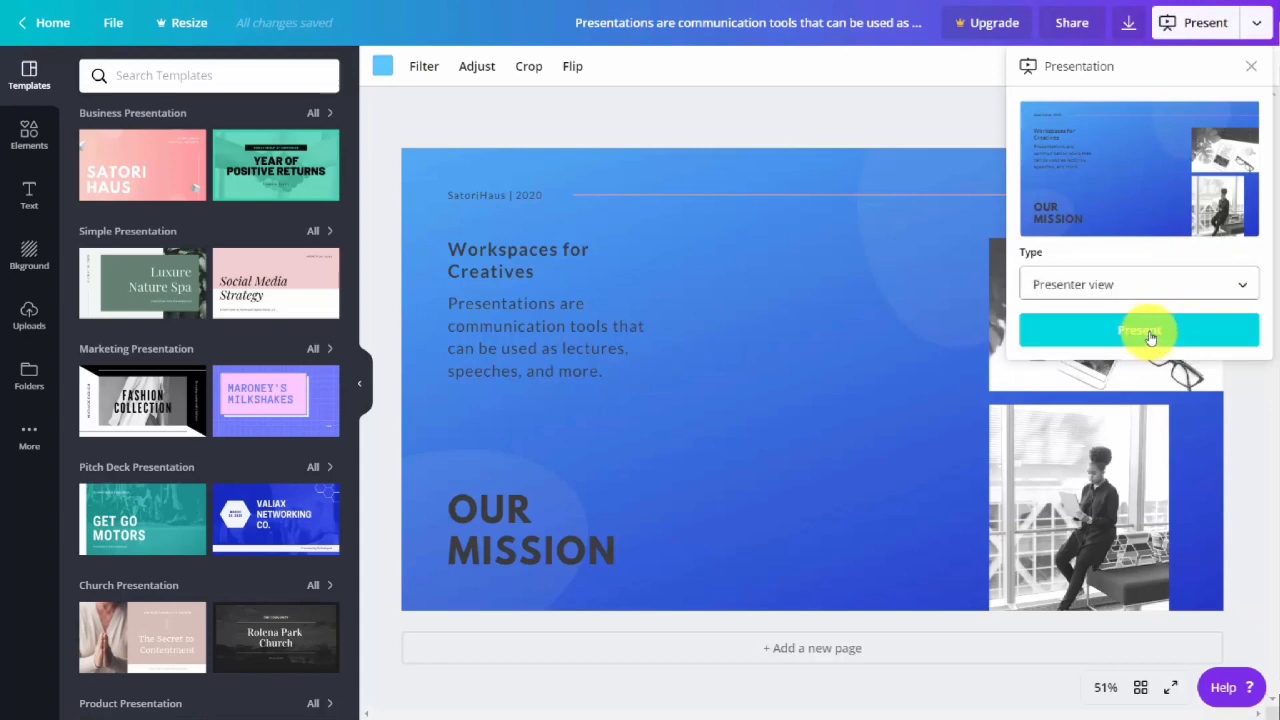
click(1150, 338)
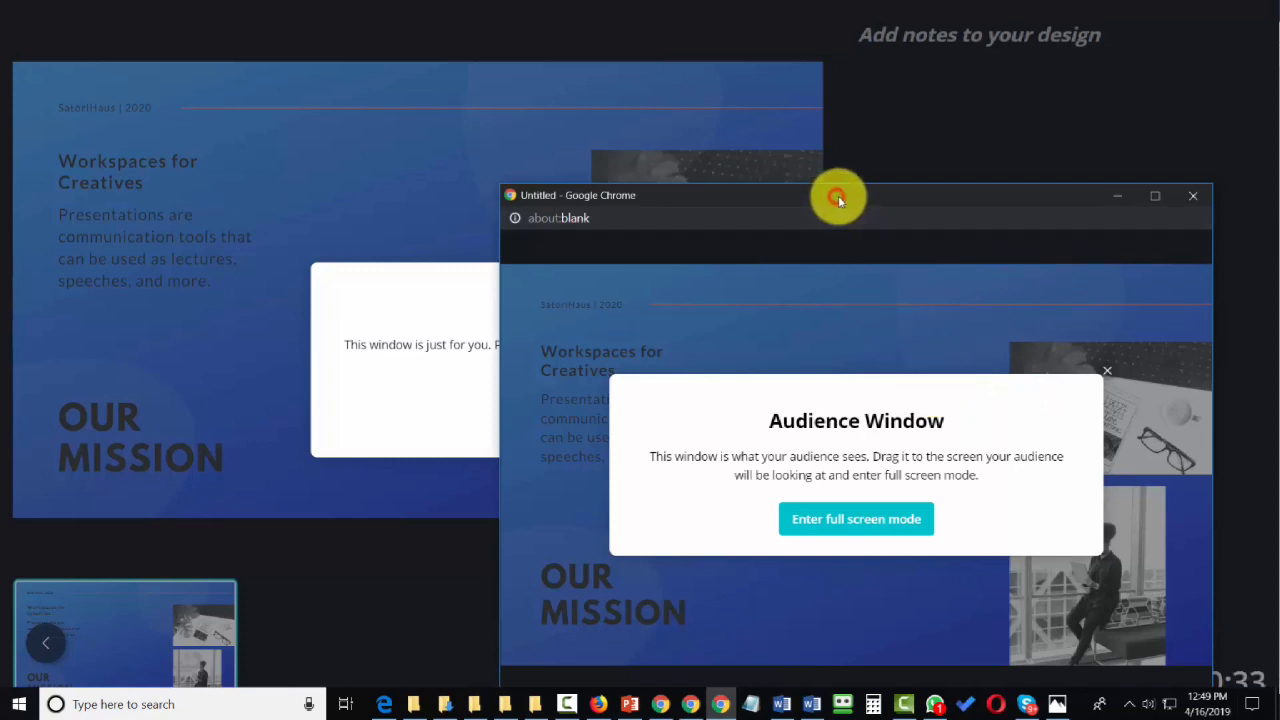
Move the audience window off the presenter screen, acknowledge the Presenter Window message, and switch to the audience window.
drag(838, 196, 840, 196)
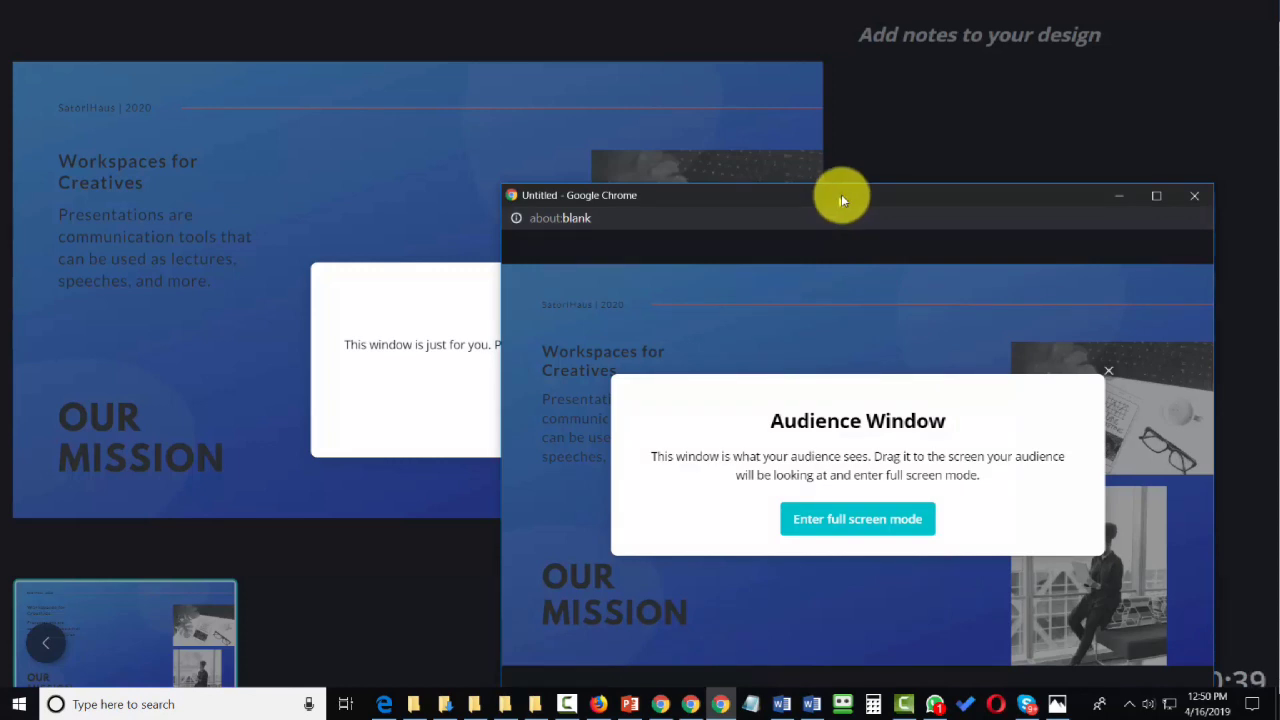
drag(841, 200, 1279, 194)
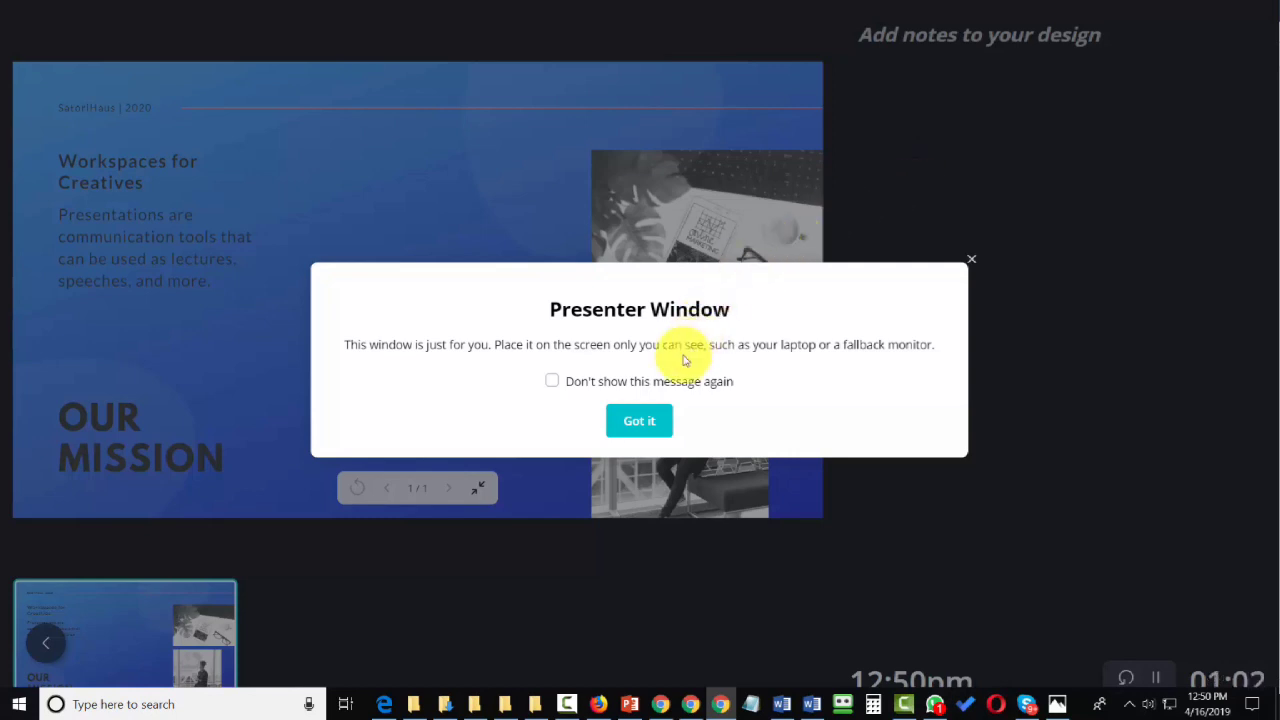
click(637, 424)
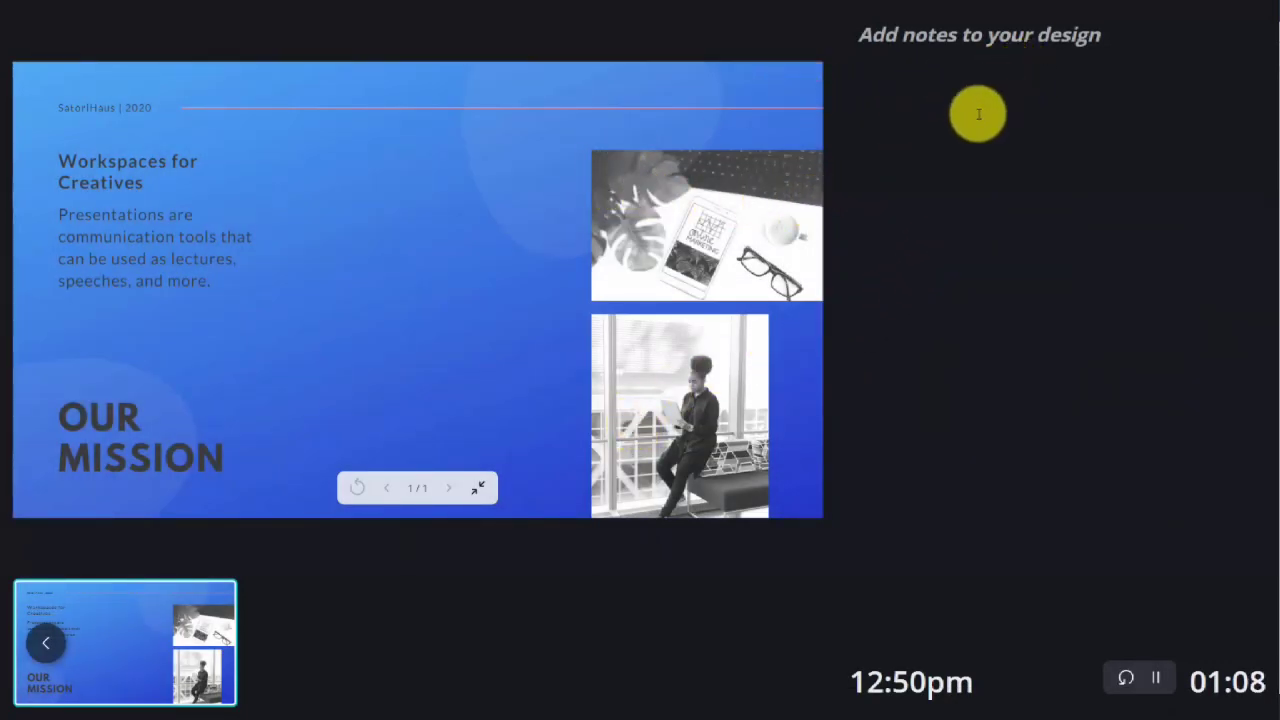
key(alt+Tab)
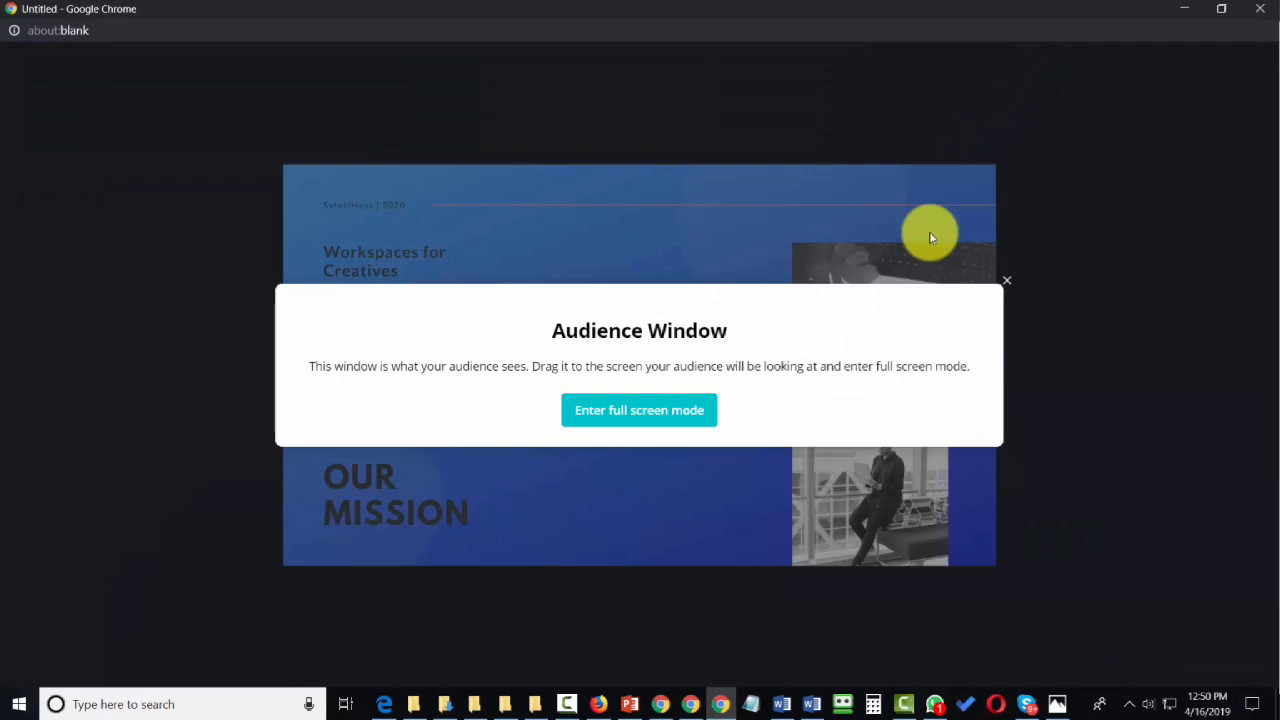
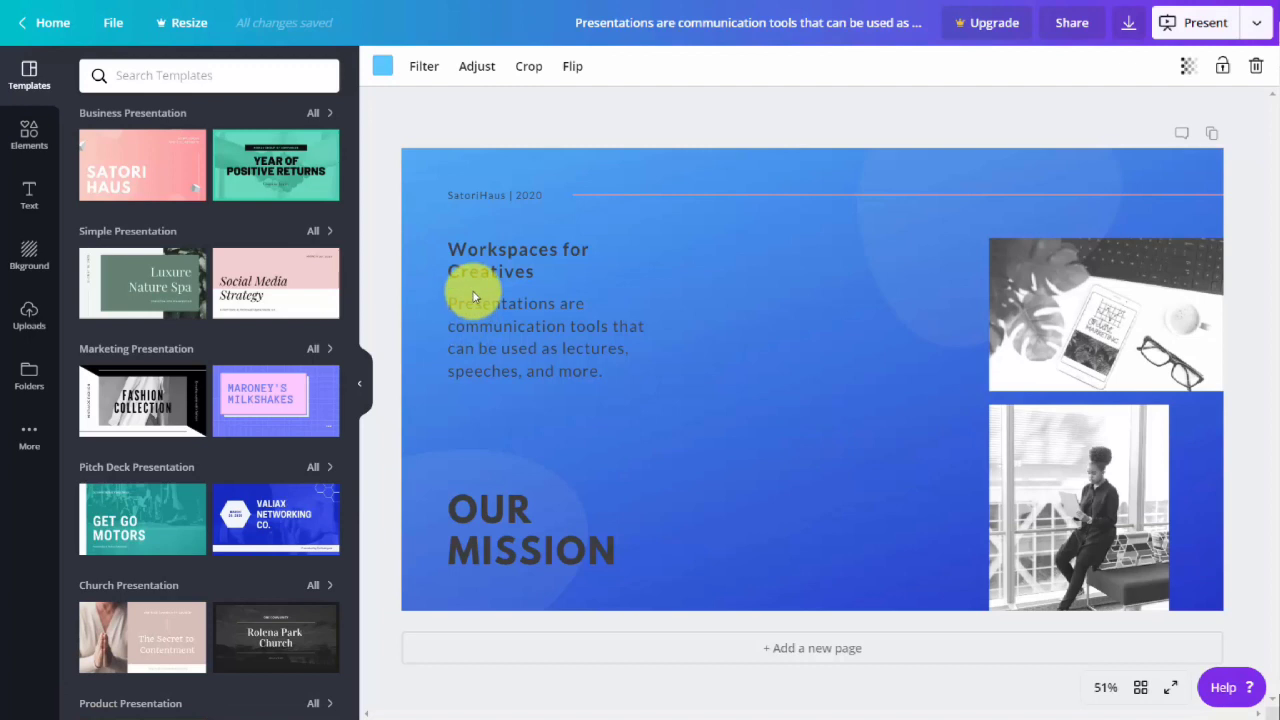
Choose Pinterest as the publishing destination, connect the Pinterest account and grant Canva the requested permission.
click(1258, 23)
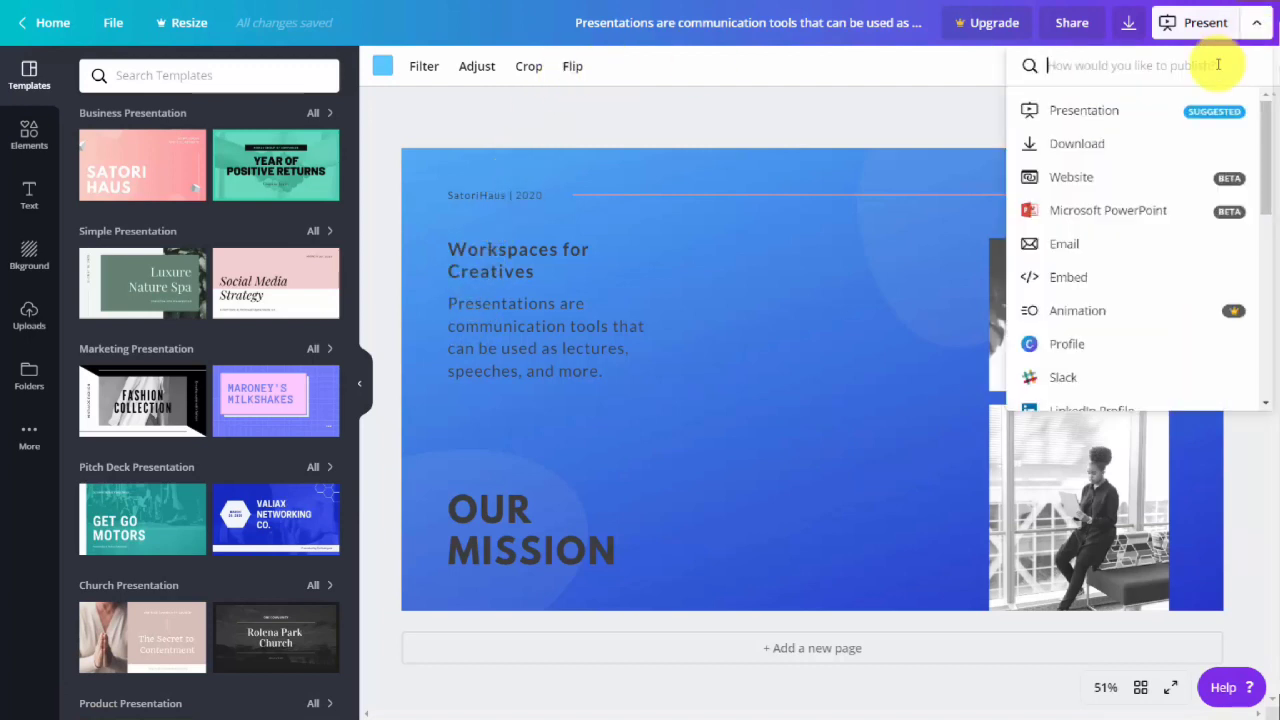
scroll(1170, 133, down, 3)
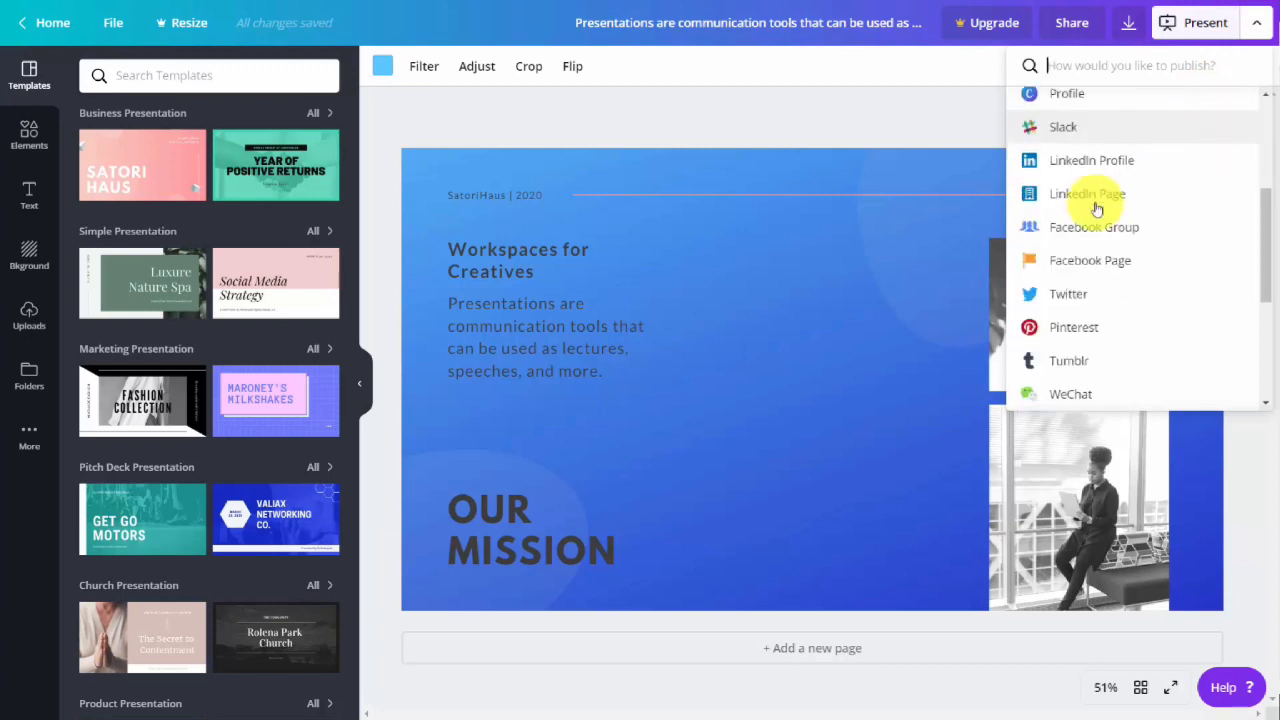
click(1060, 333)
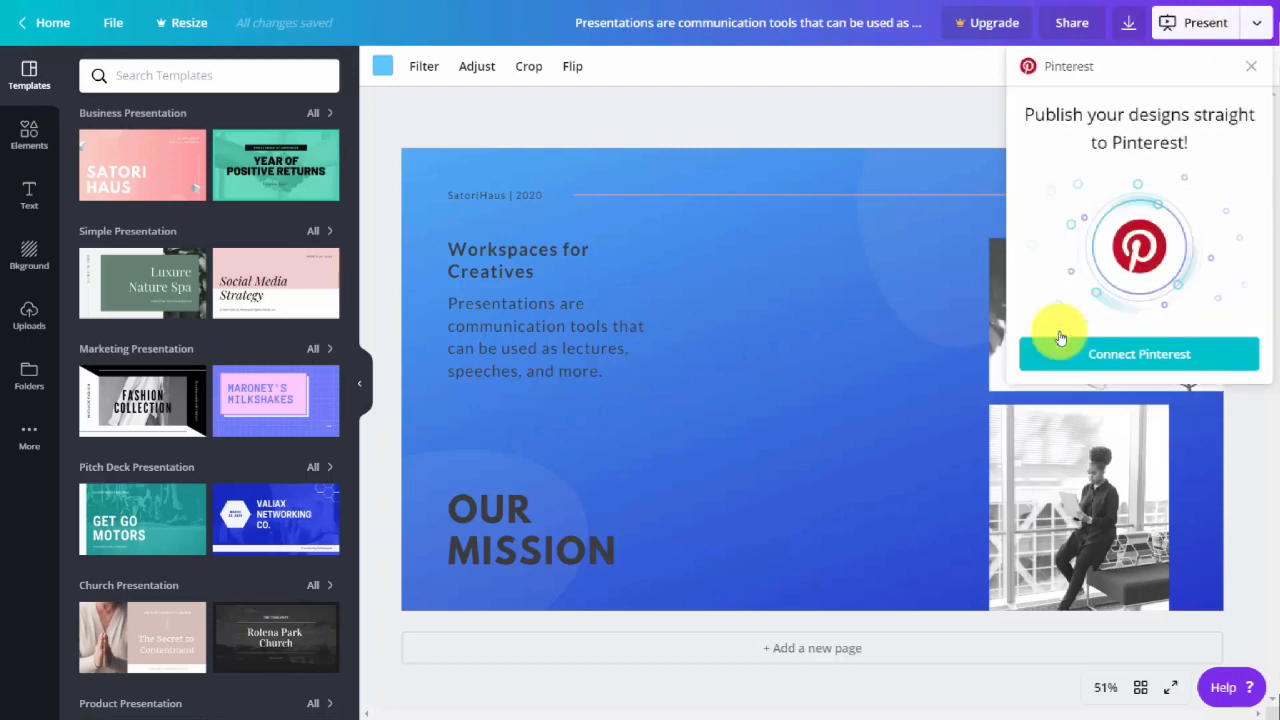
click(1115, 361)
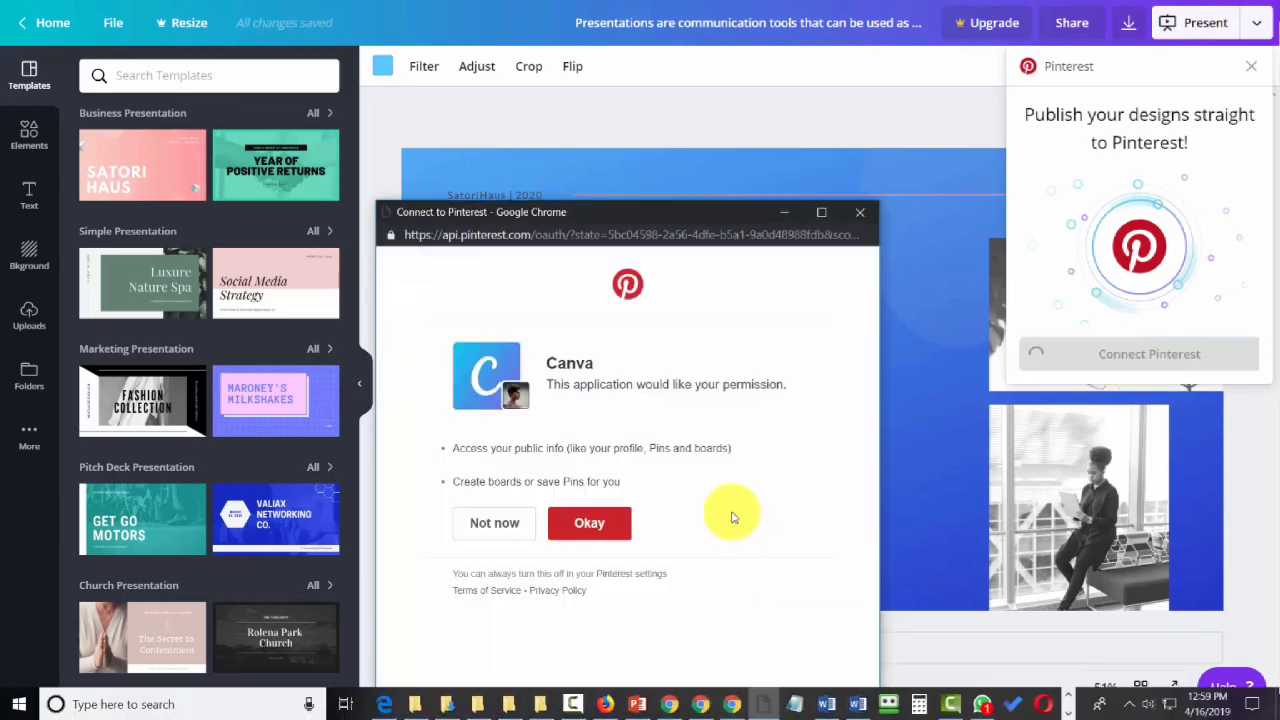
click(585, 524)
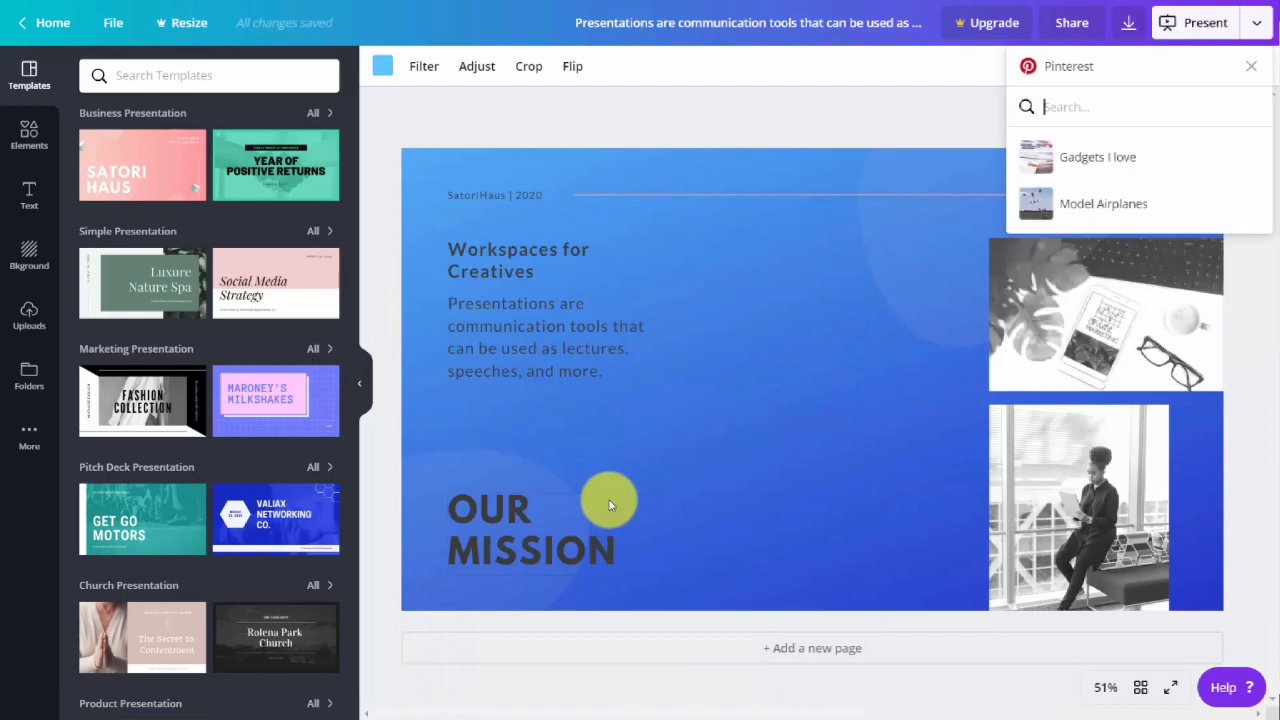
Publish the design to the Model Airplanes board with the description "Workplace for Creatives" and open the resulting Pinterest post.
click(1039, 207)
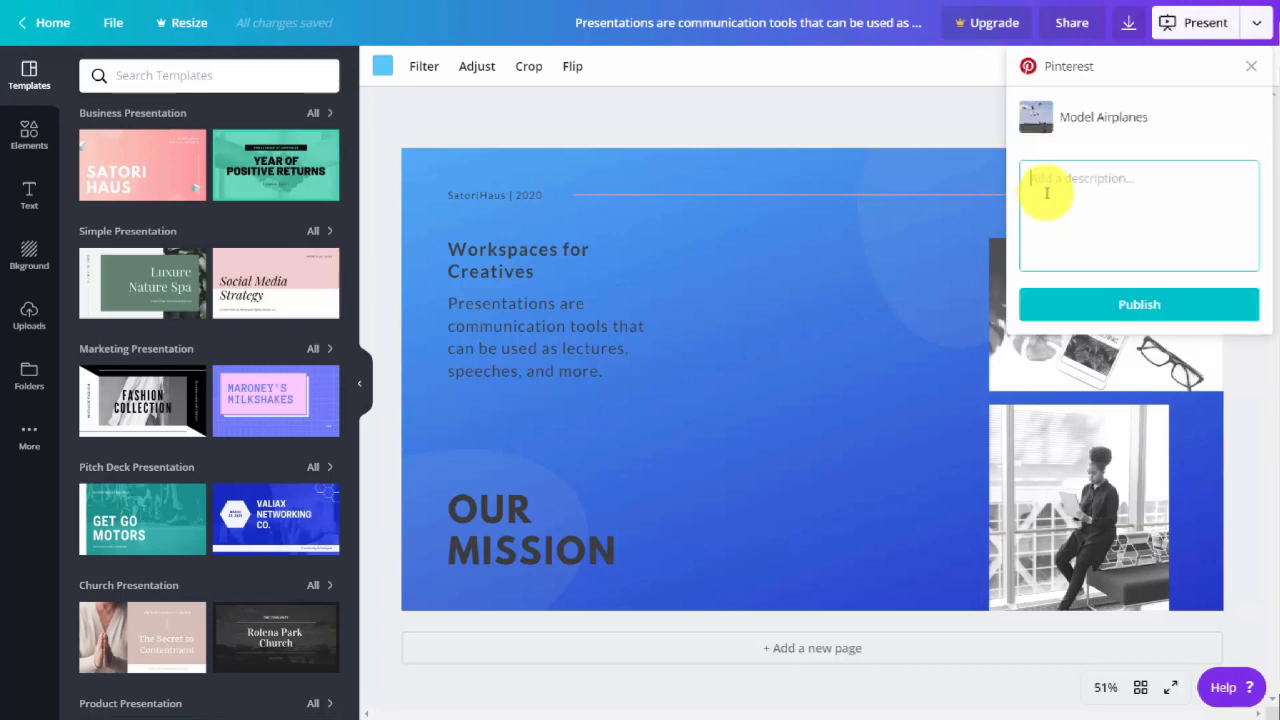
text(Workplace for Creatives)
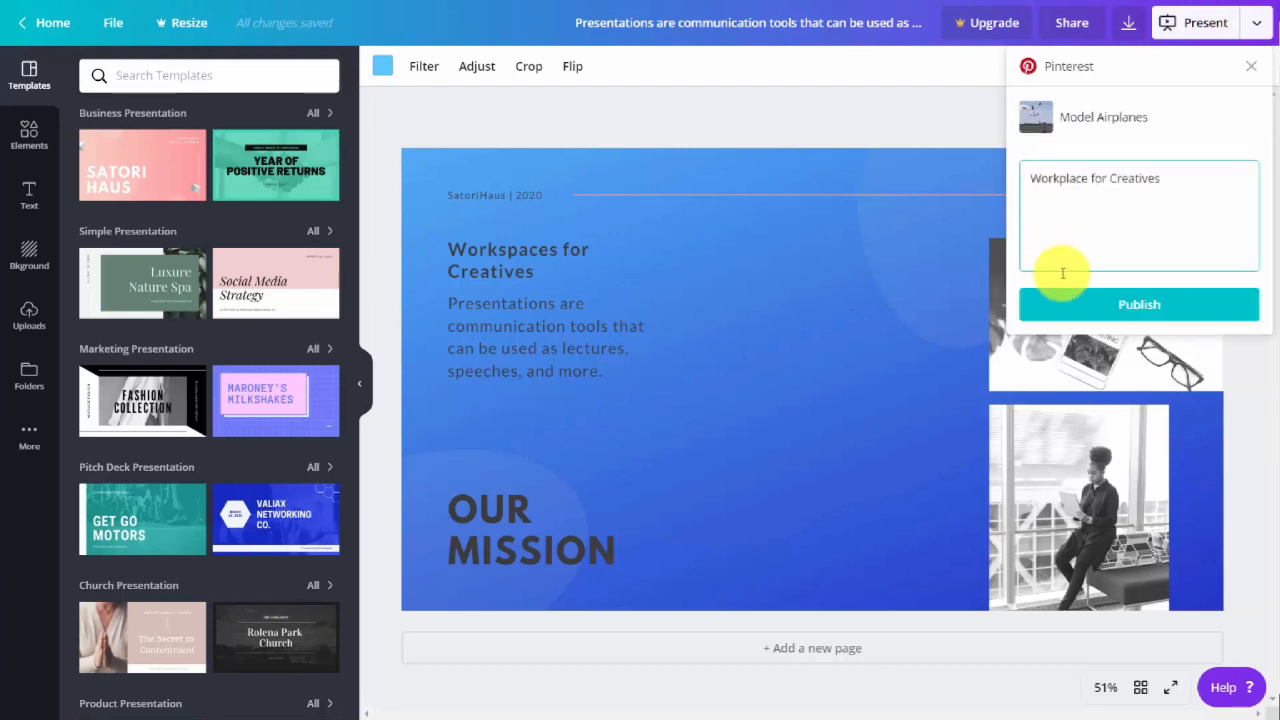
click(1136, 312)
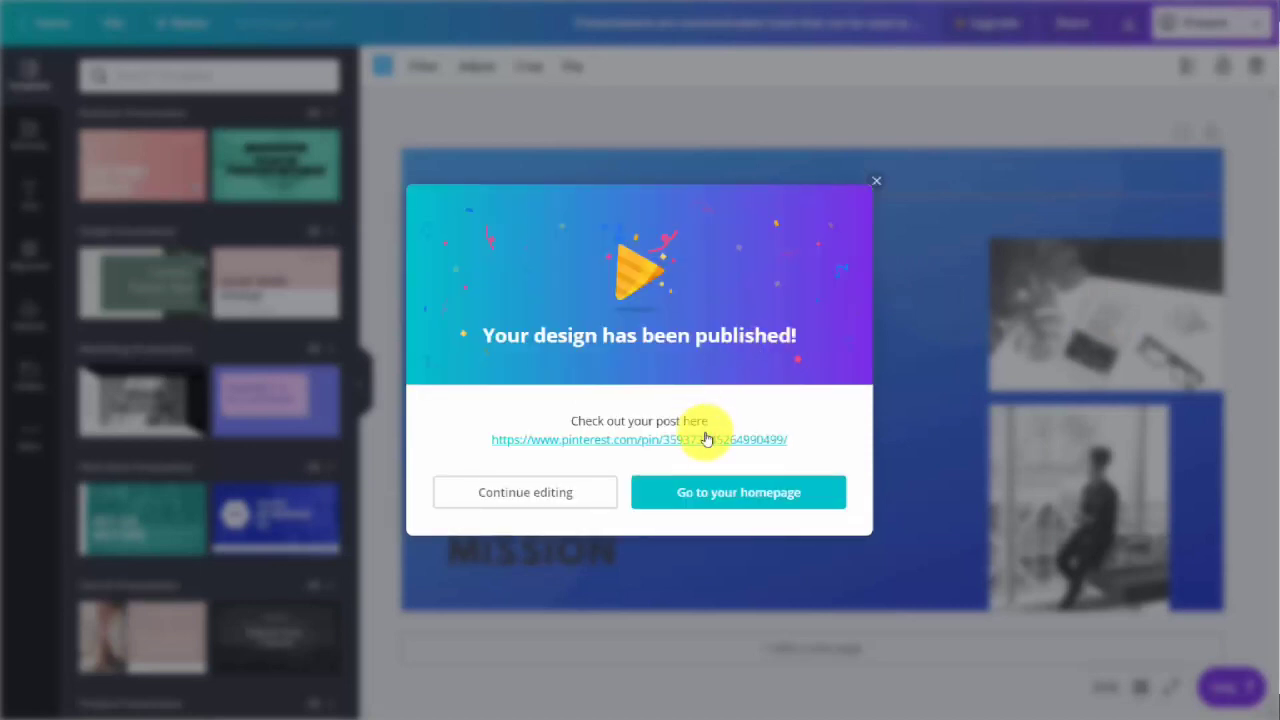
click(711, 441)
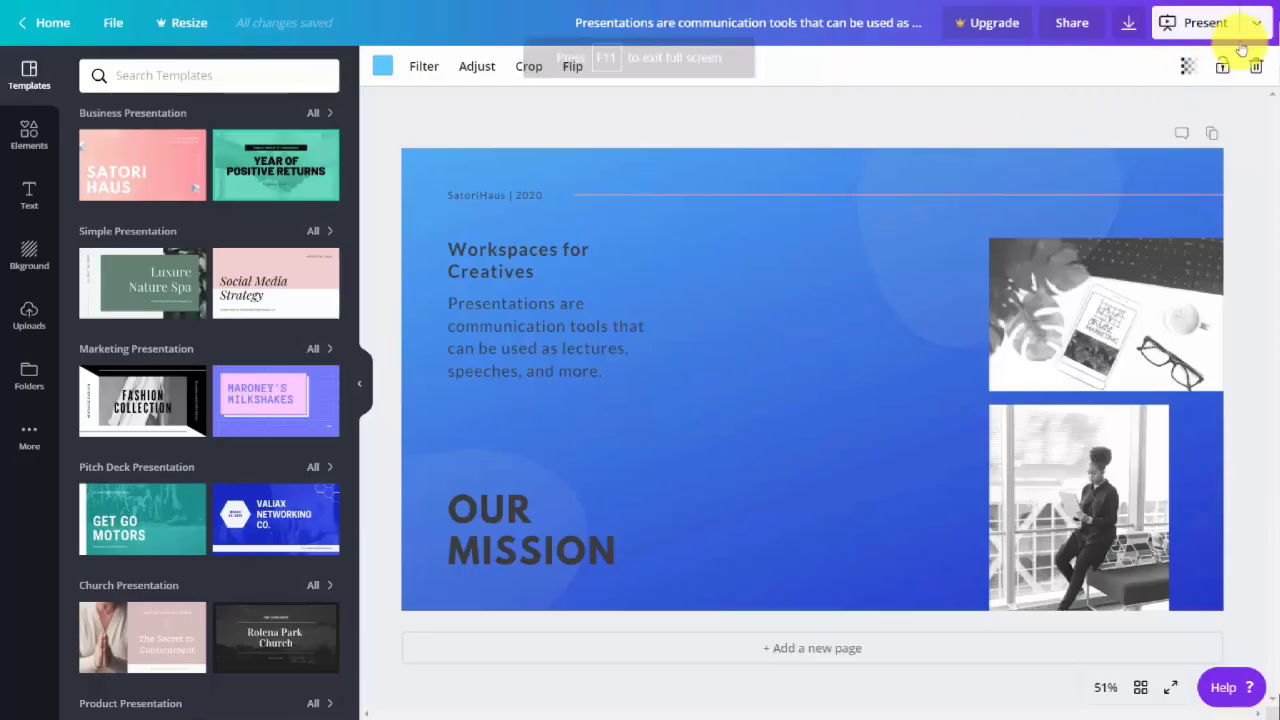
Connect Facebook for publishing to a Facebook Group and authorize Canva for the "How to Use Marketing Strategy" group.
click(1256, 22)
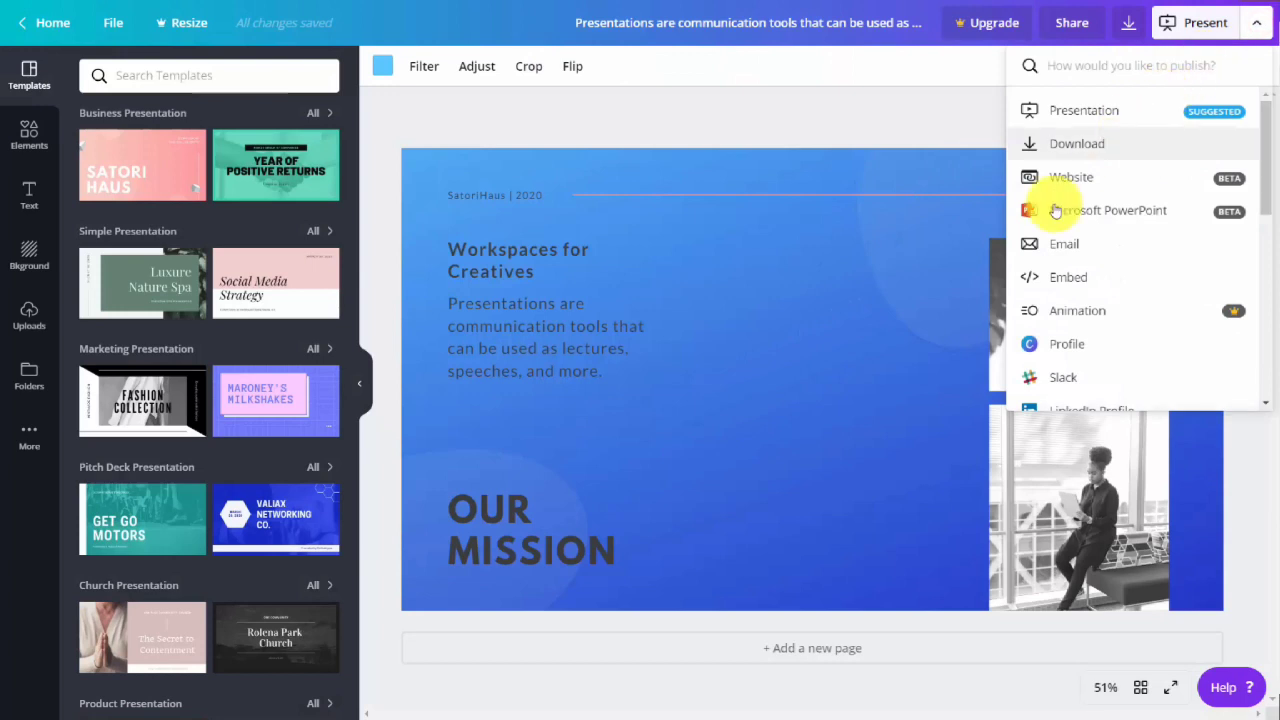
scroll(1055, 210, down, 4)
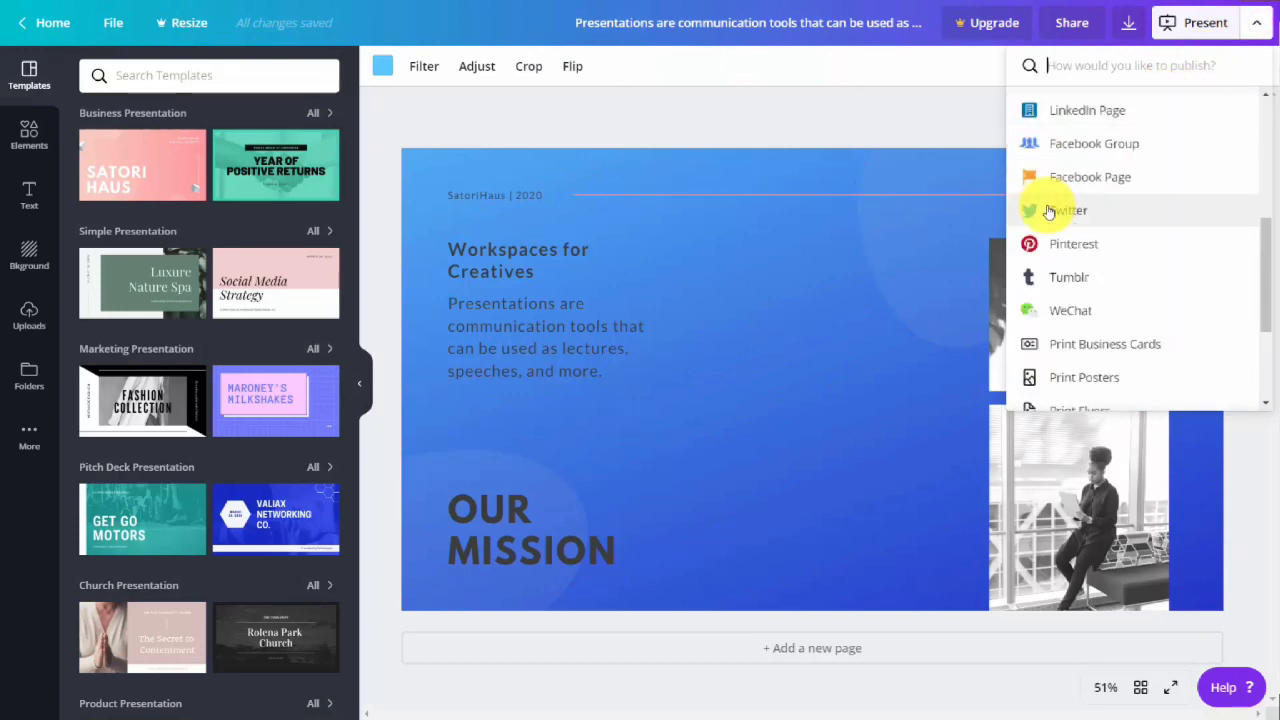
scroll(1050, 210, up, 2)
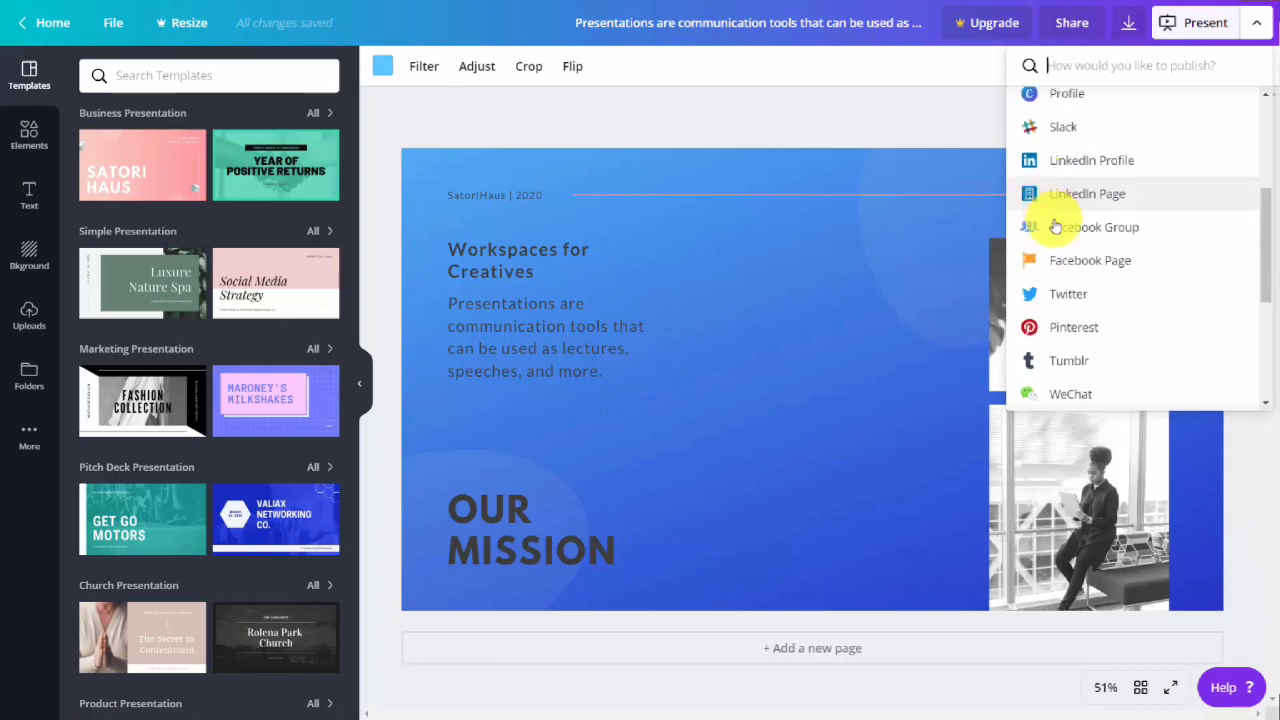
click(1057, 229)
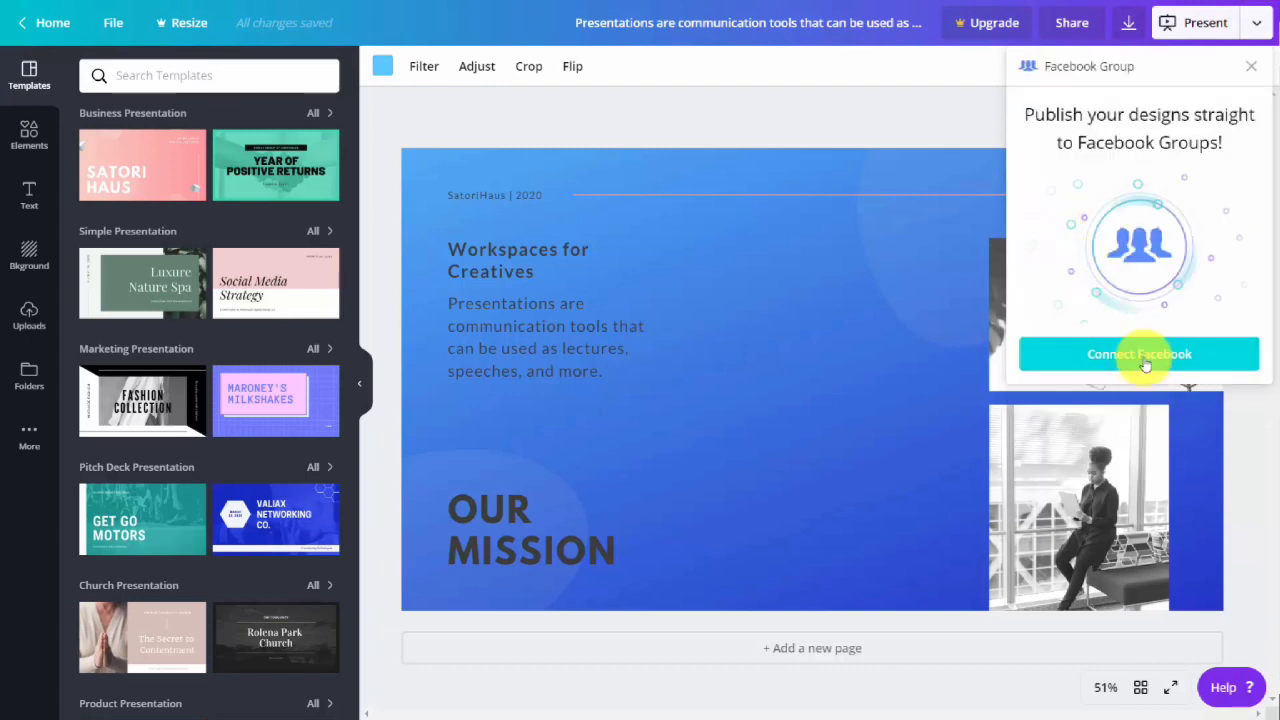
click(1145, 360)
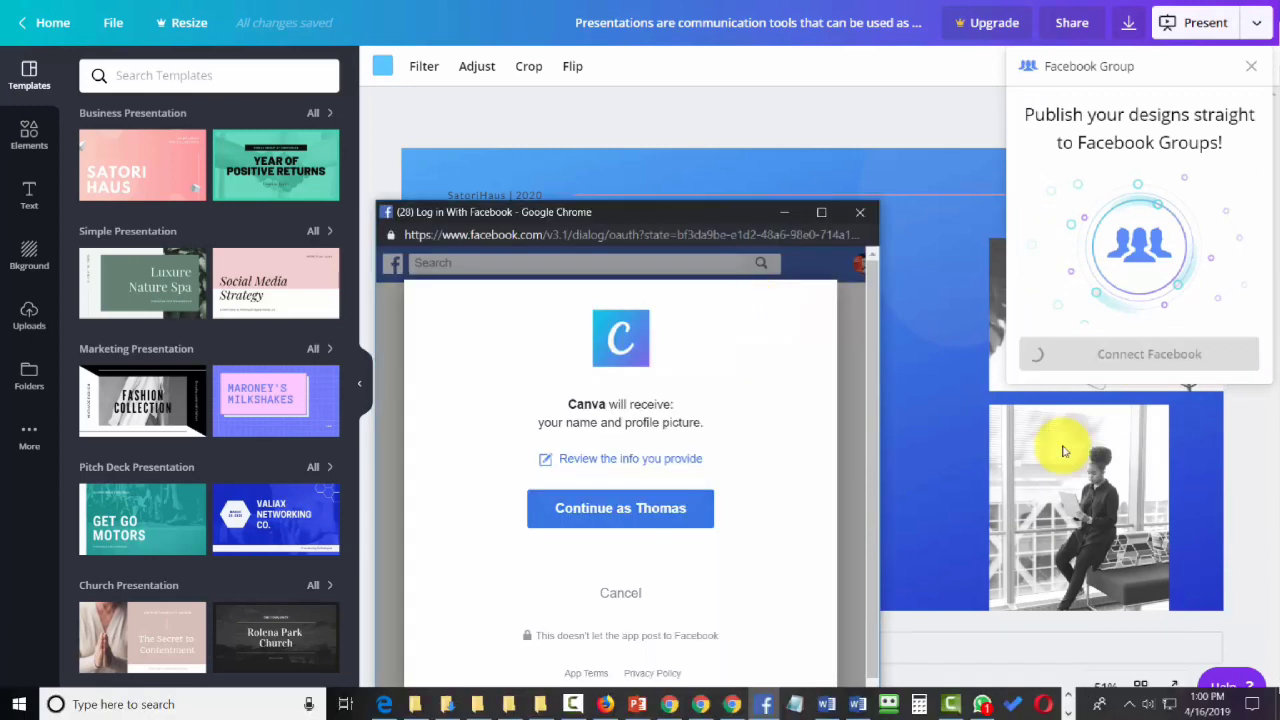
click(650, 510)
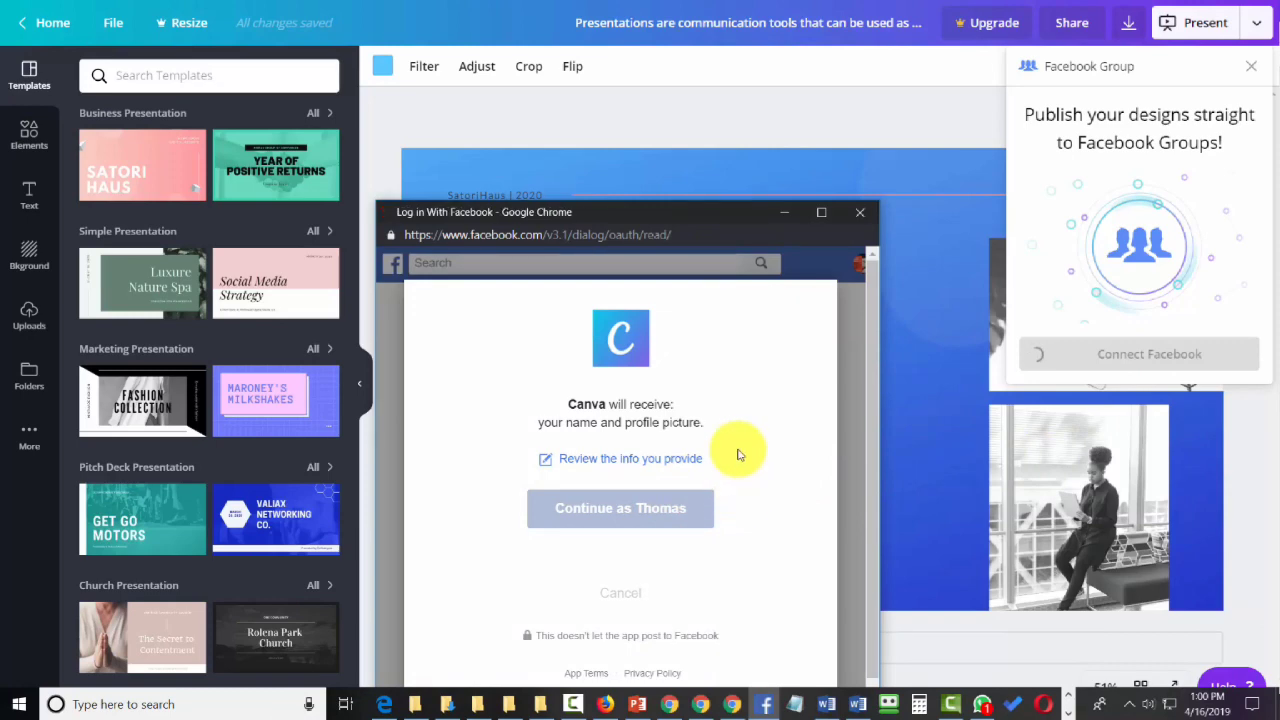
click(800, 635)
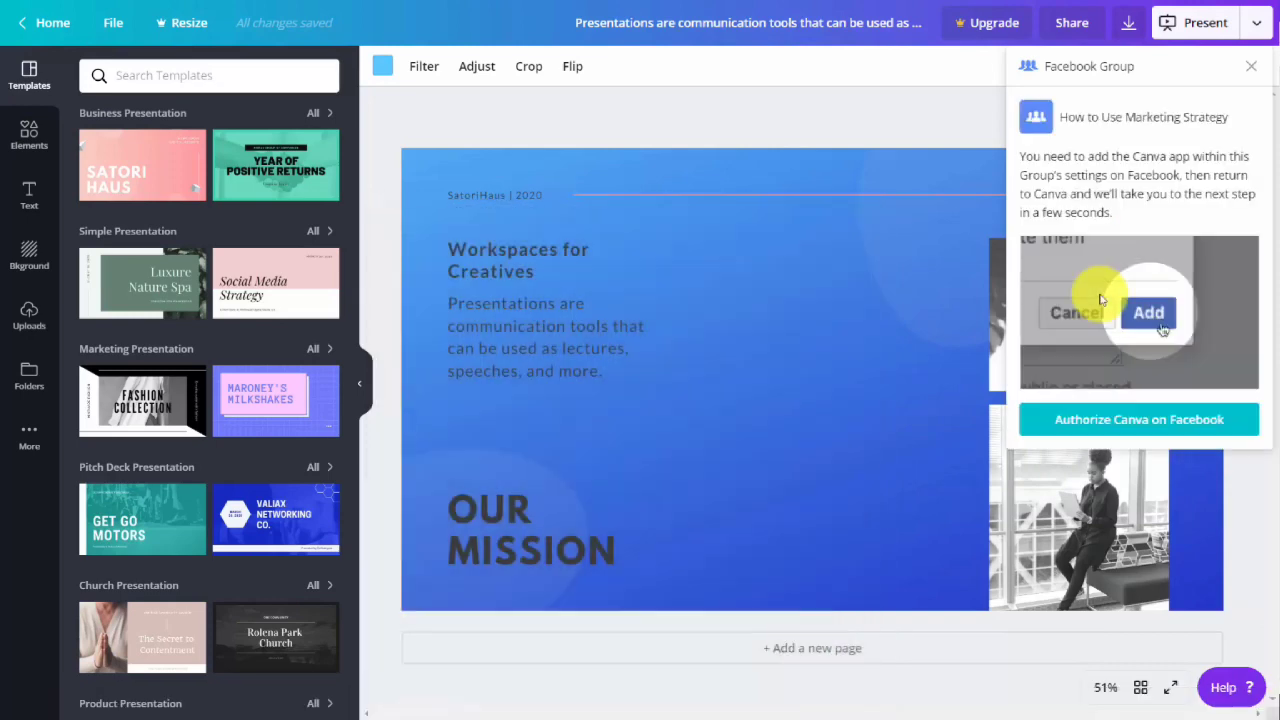
click(1075, 424)
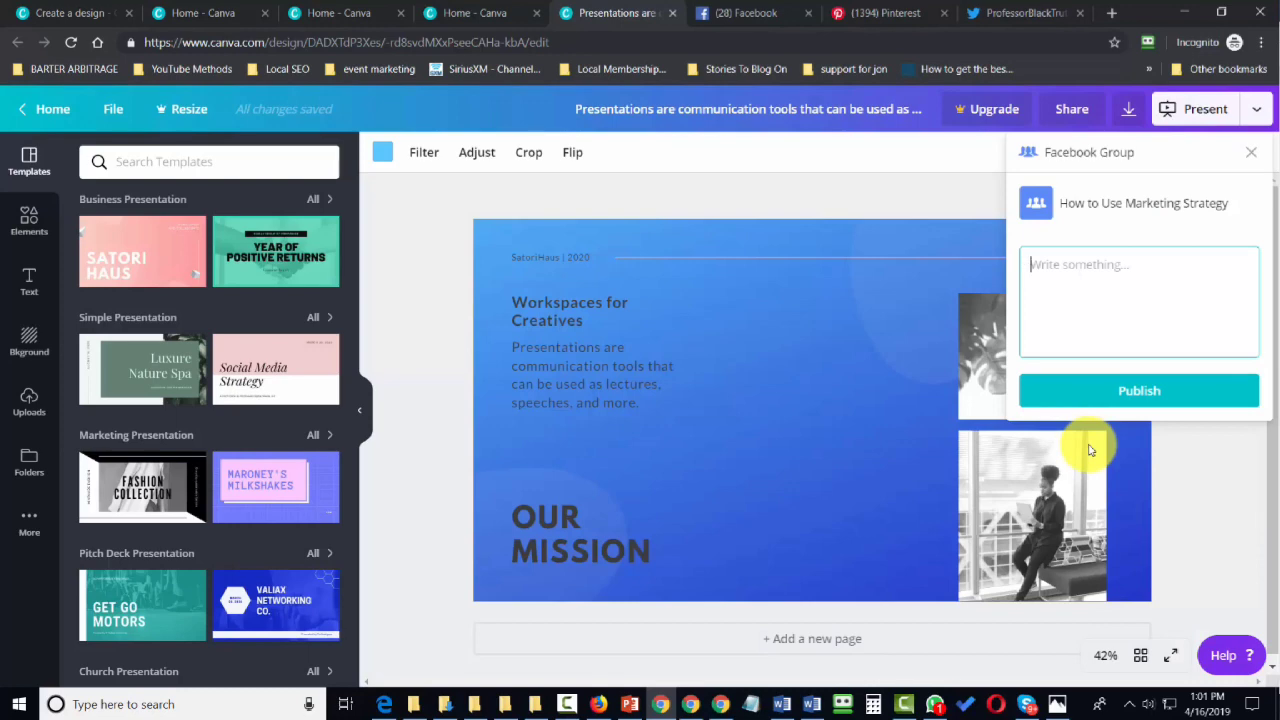
Publish the design to the Facebook group with the text "Workplace for creatives" and open the resulting post.
text(Workplace for creatives)
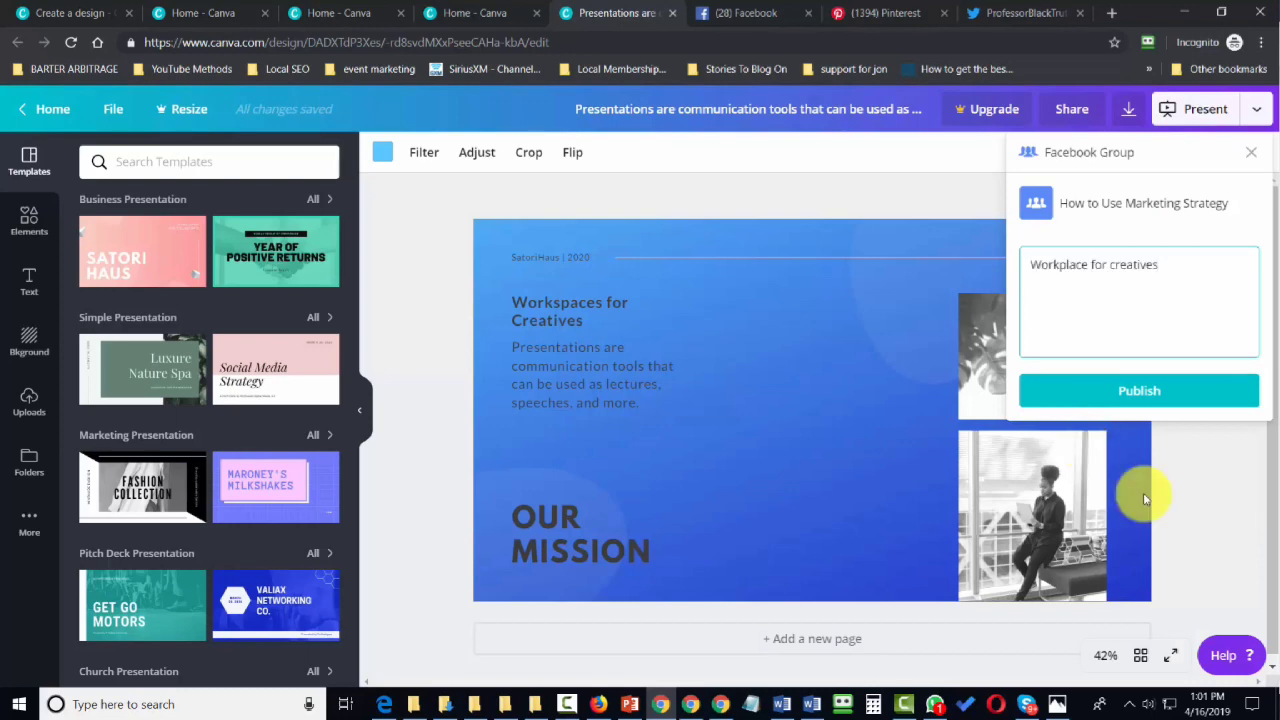
click(1138, 391)
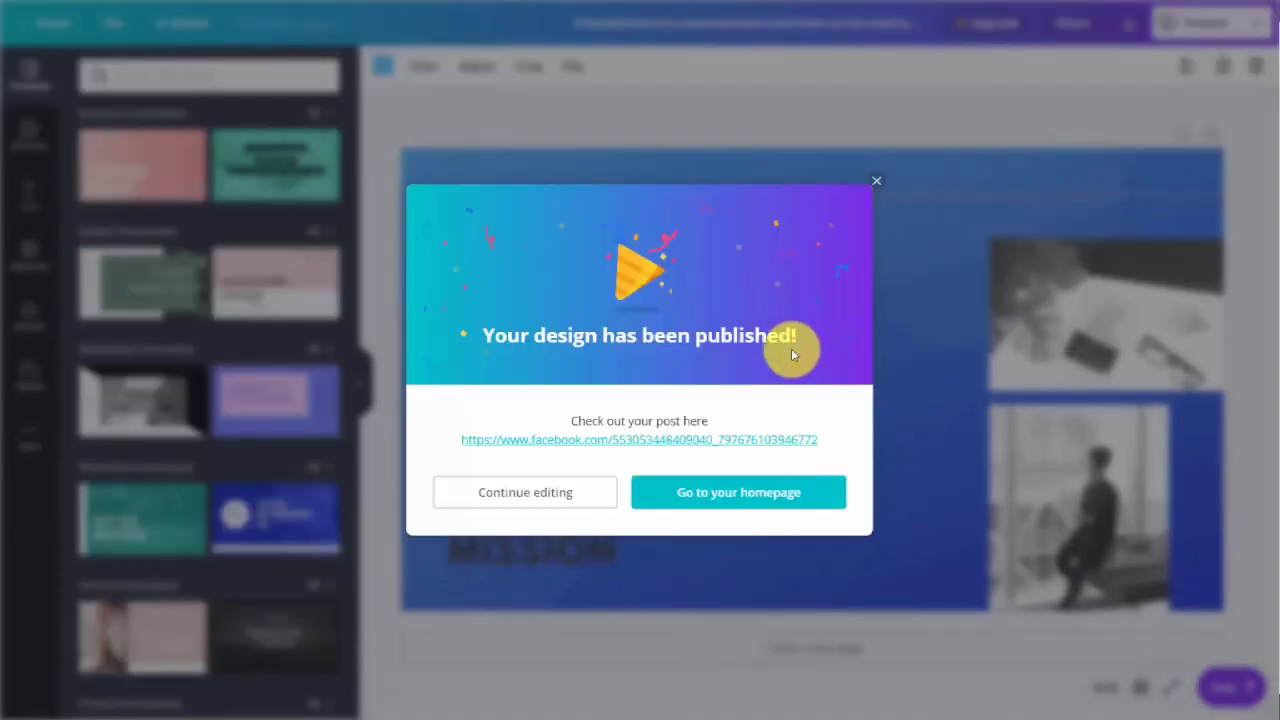
click(623, 439)
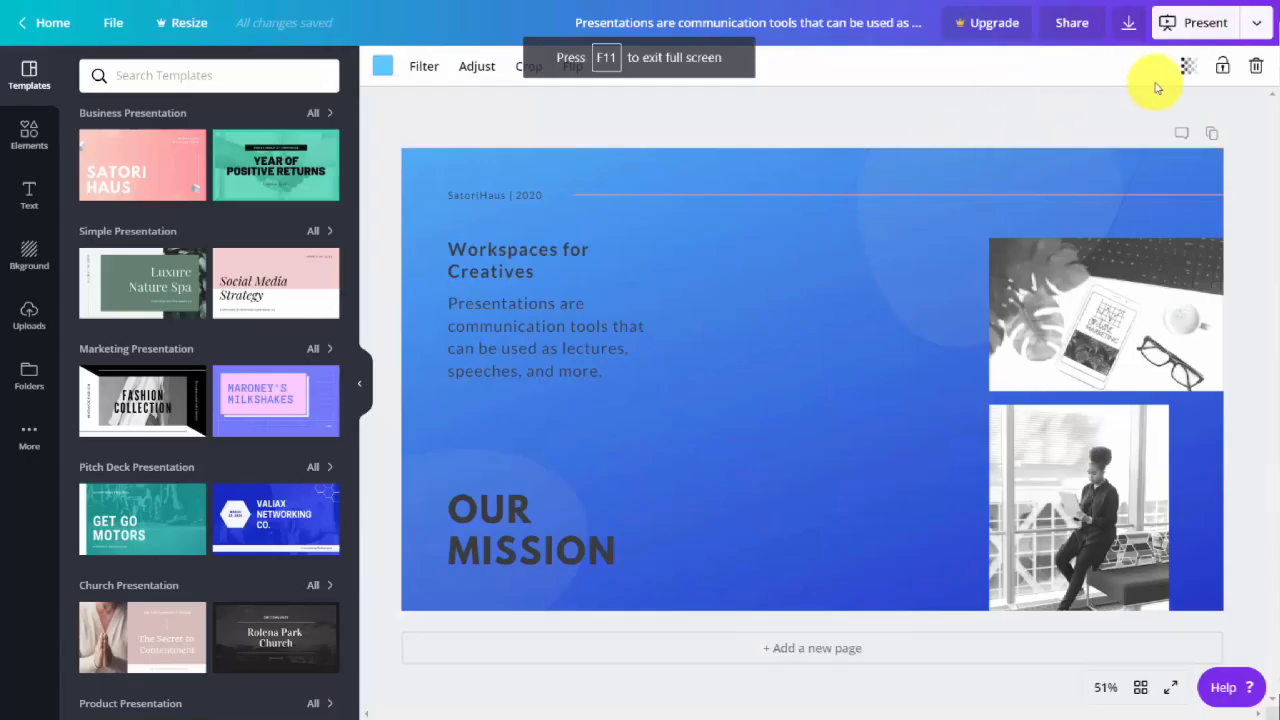
Choose Twitter as the publishing destination, connect the Twitter account and authorize Canva to use it.
click(1256, 22)
scroll(1130, 230, down, 3)
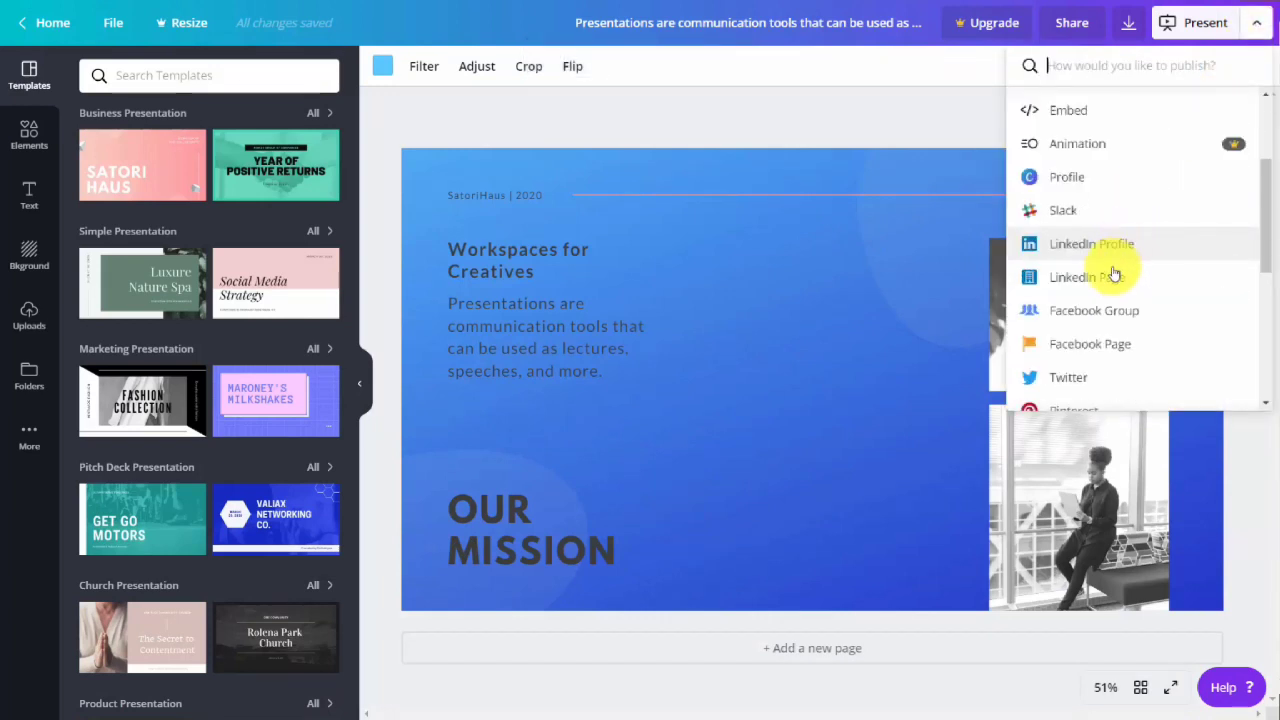
scroll(1108, 297, down, 2)
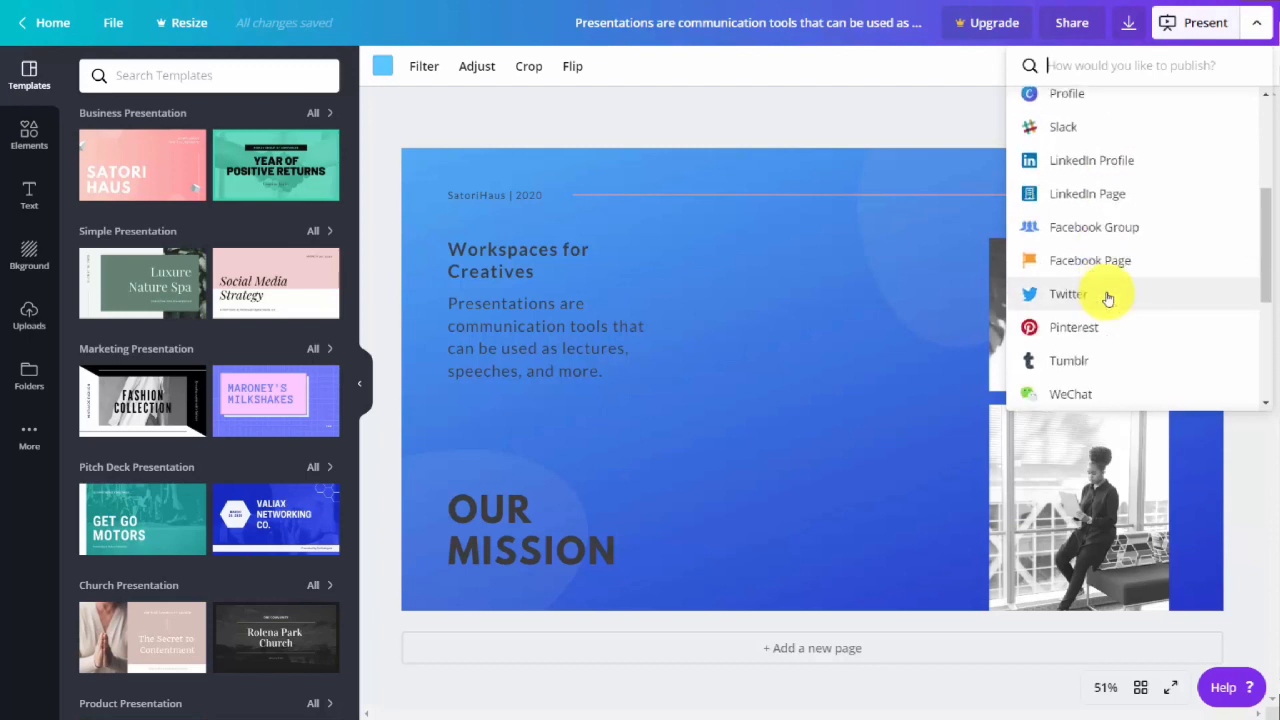
scroll(1108, 297, down, 2)
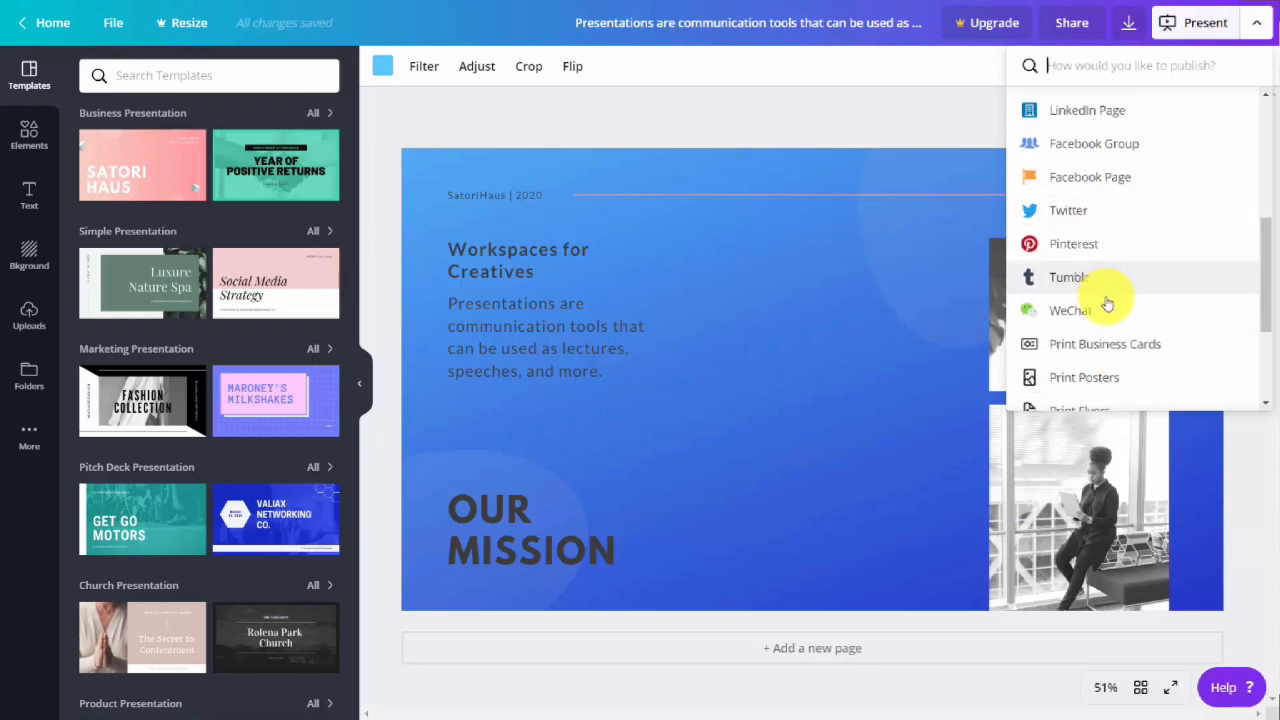
scroll(1108, 304, up, 2)
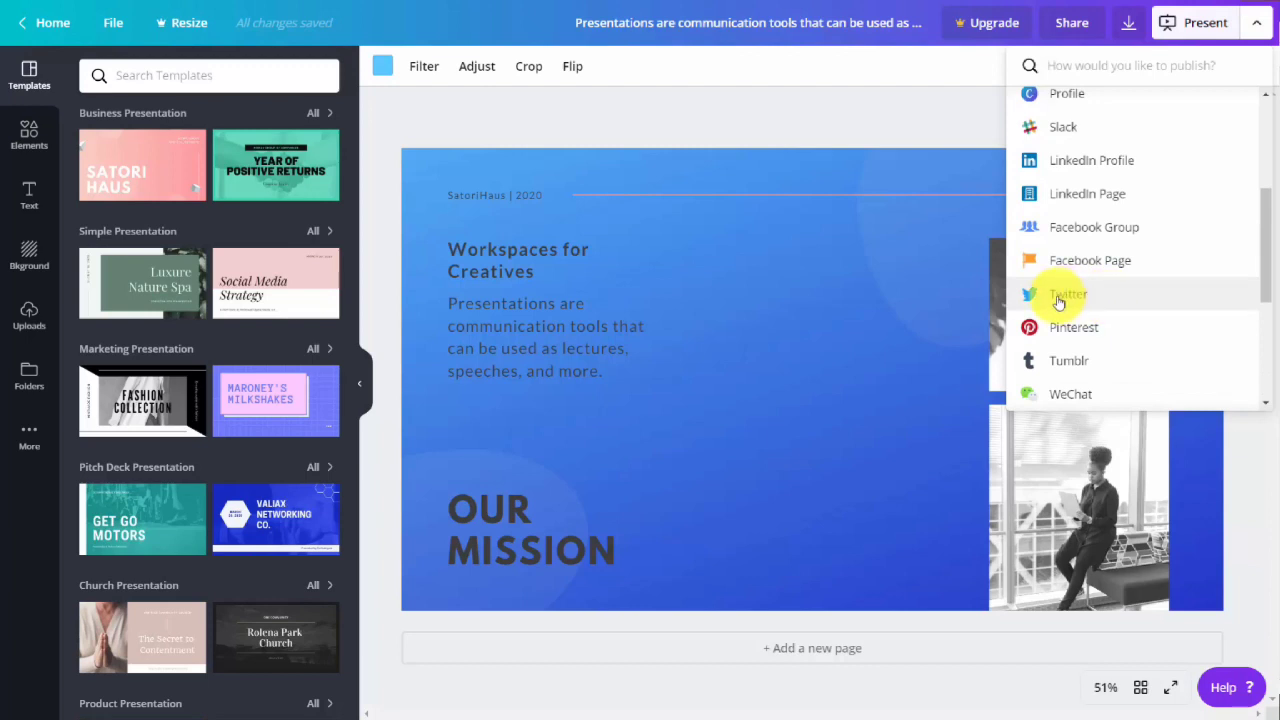
click(1057, 298)
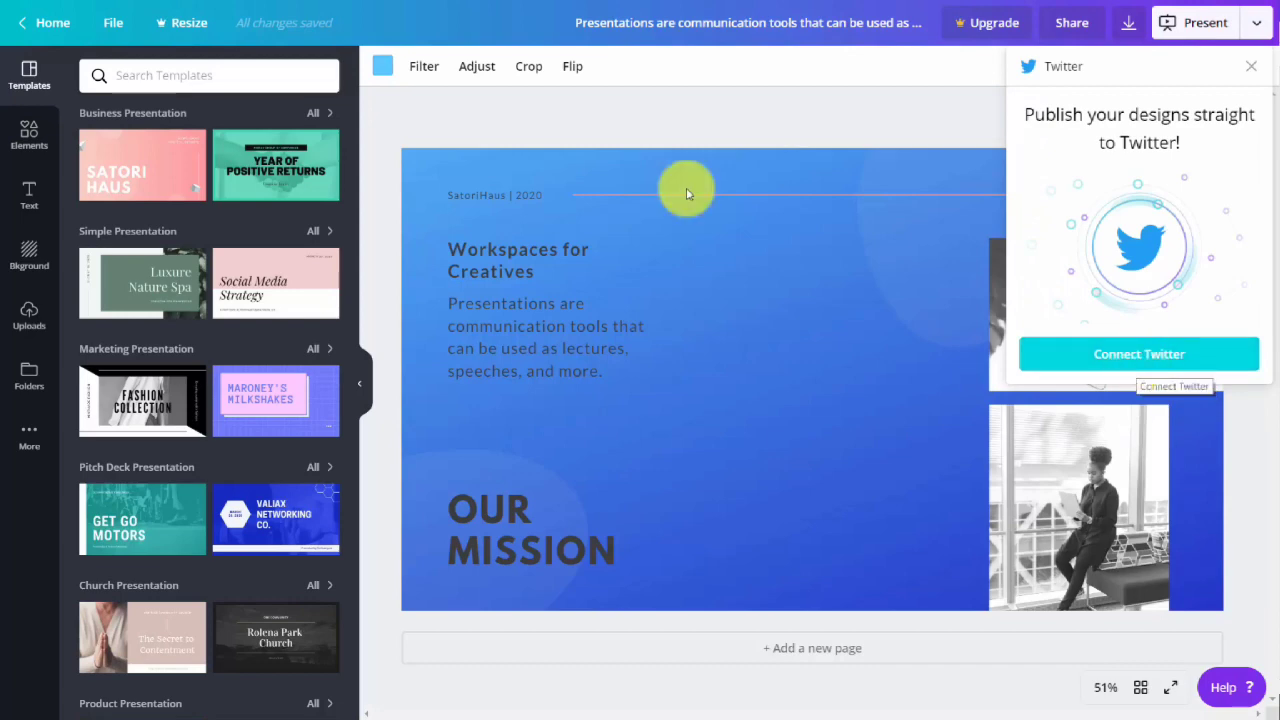
click(1138, 362)
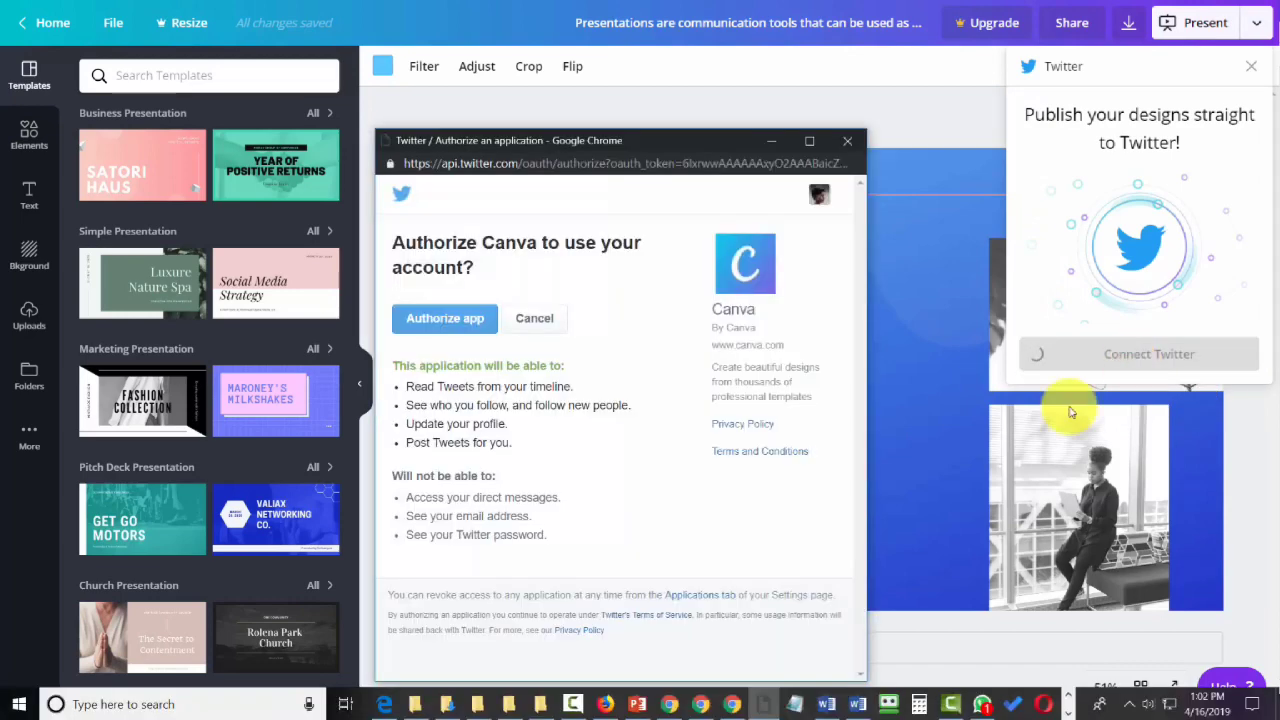
click(454, 320)
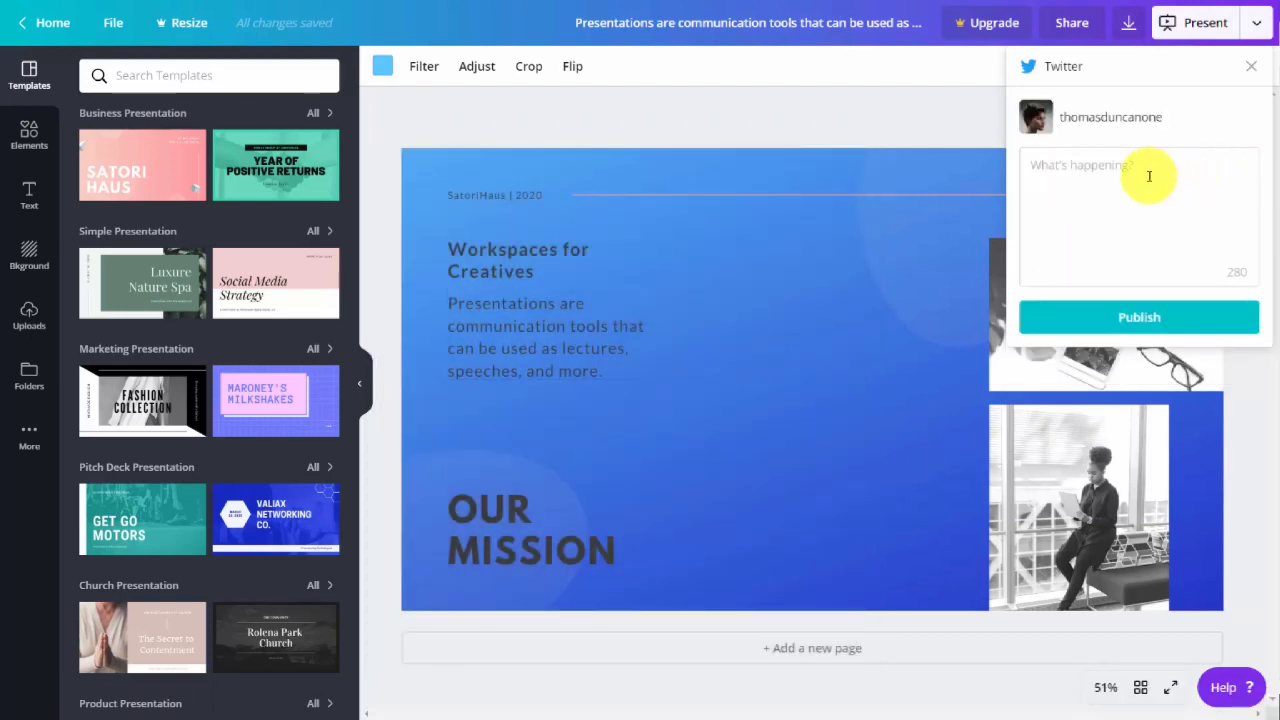
Publish the design to Twitter with the text "Workspaces for creatives" and open the resulting tweet.
click(1148, 178)
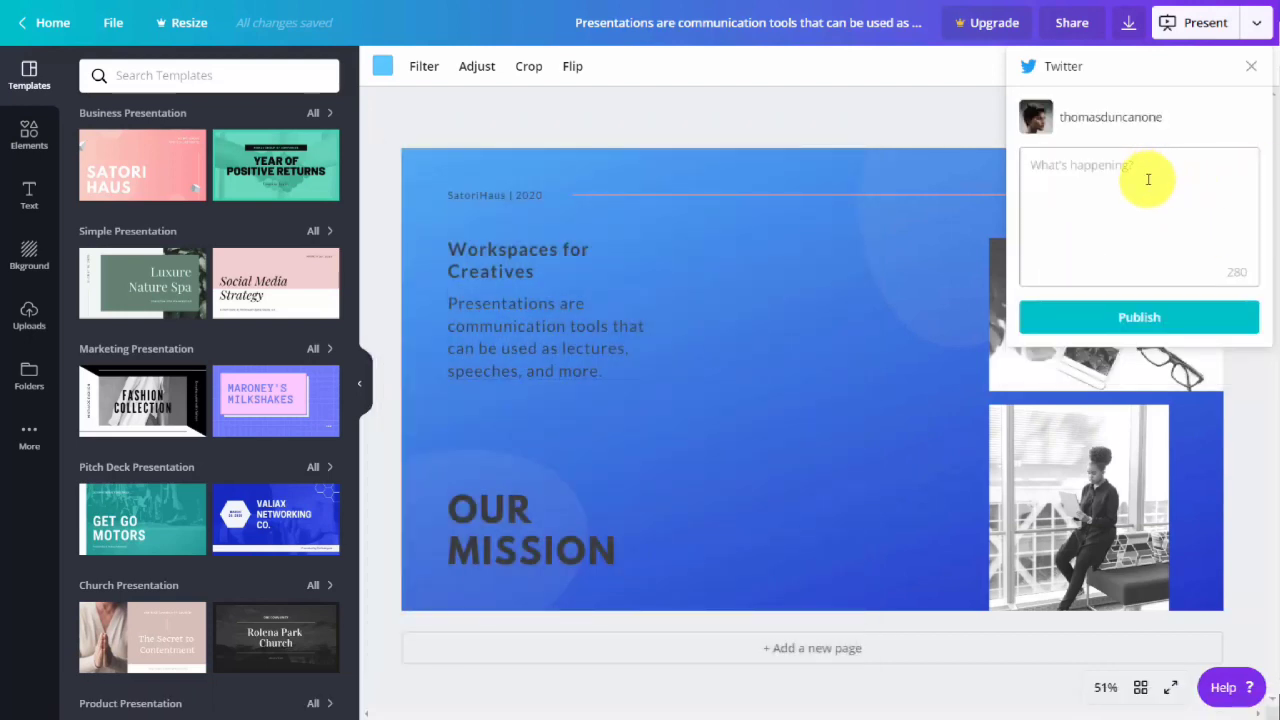
text(Workspaces for creatives)
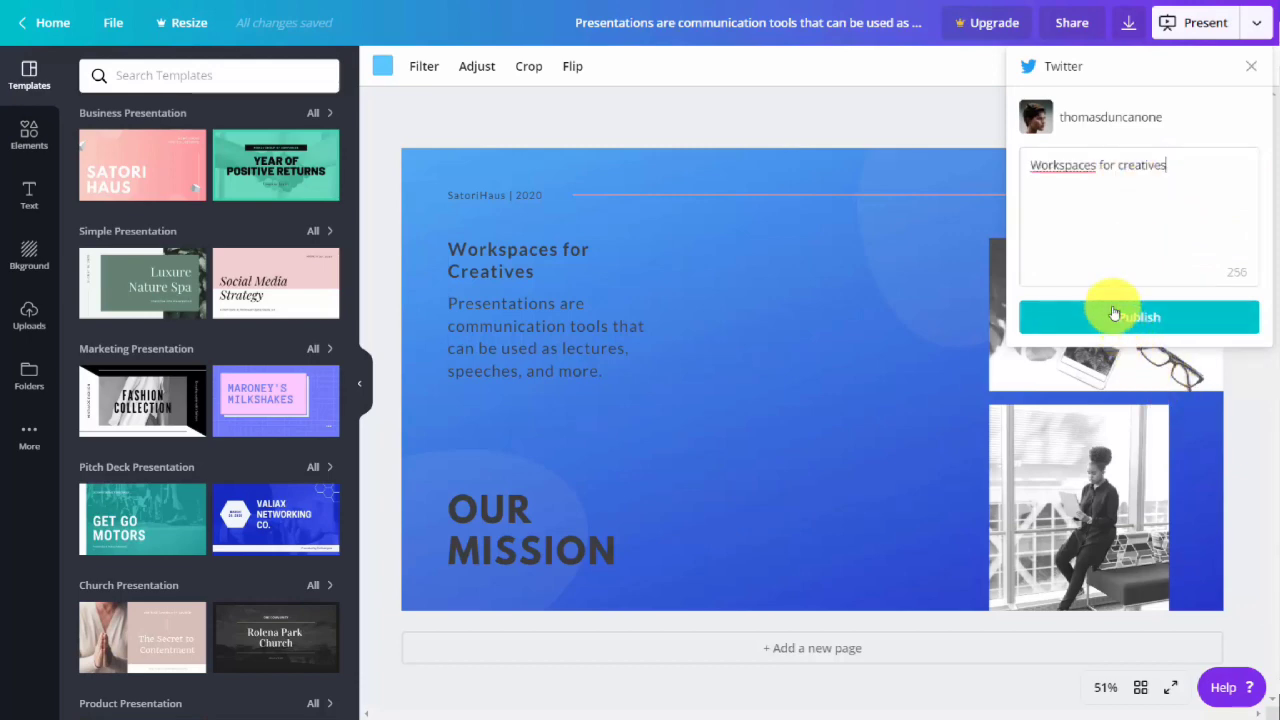
click(1130, 318)
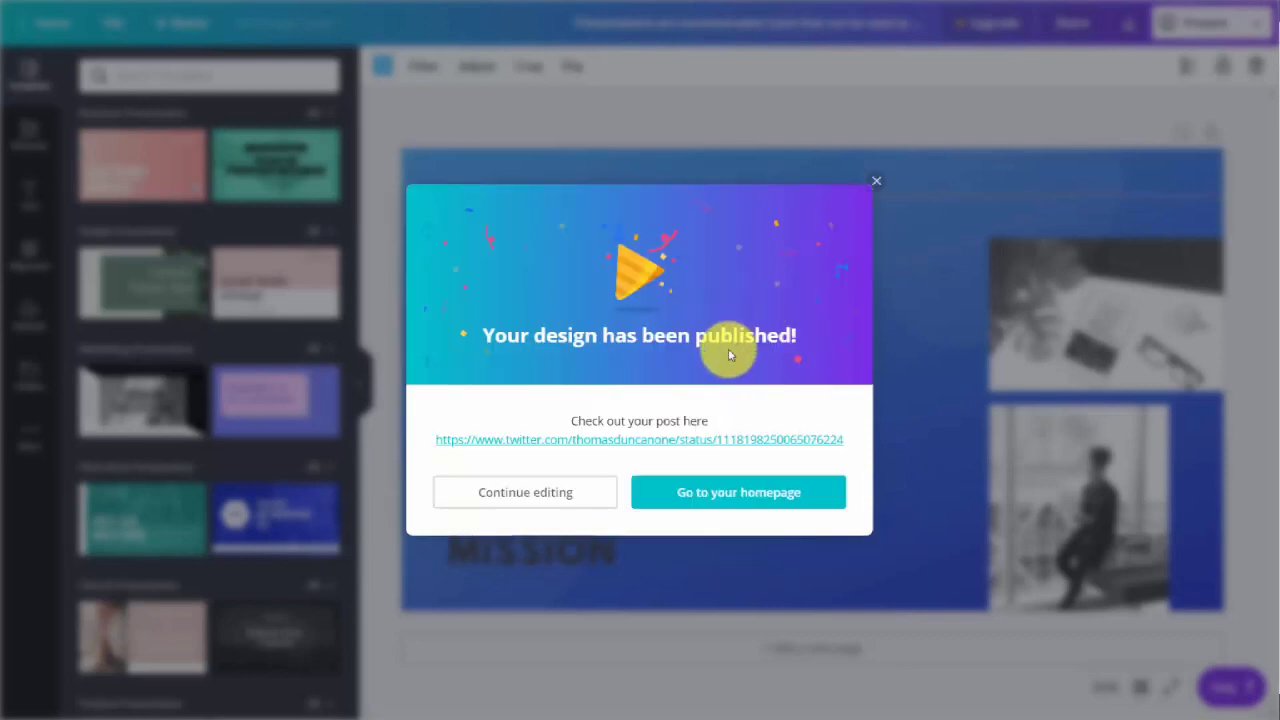
click(694, 441)
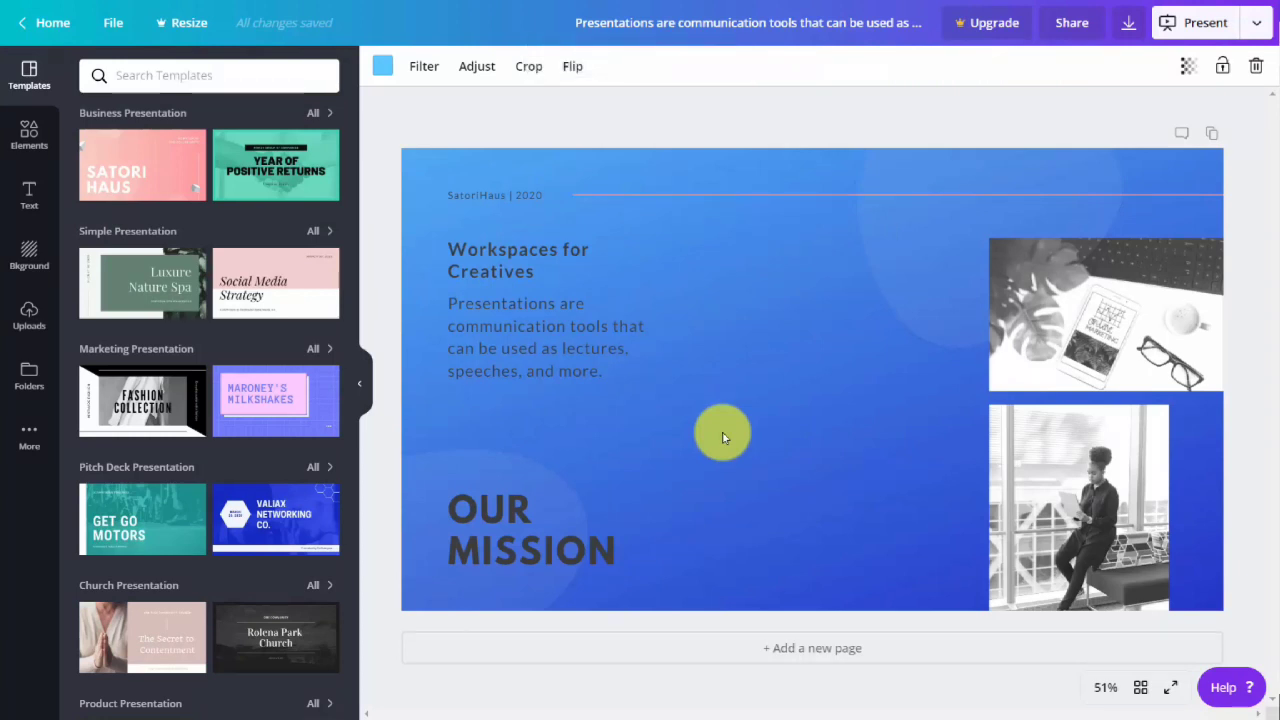
Add a new page and apply the "Year of Positive Returns" layout from the Black and Green History Finance Presentation template.
click(847, 120)
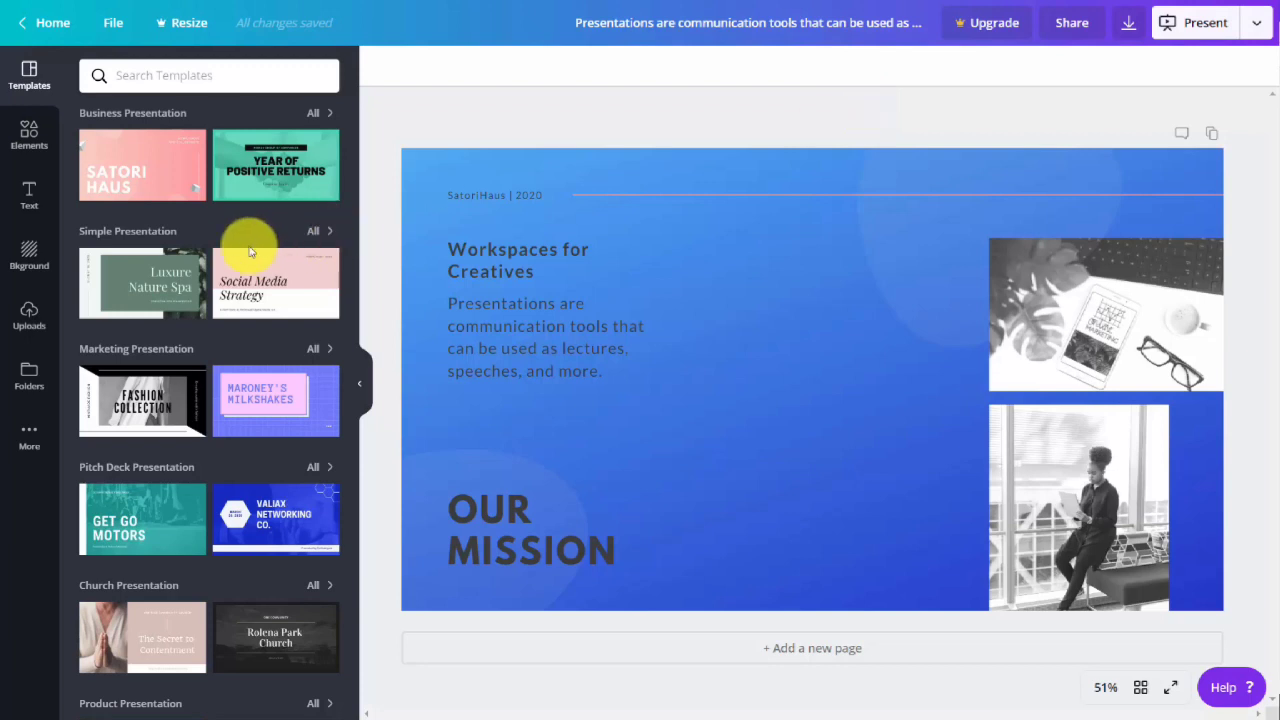
click(260, 160)
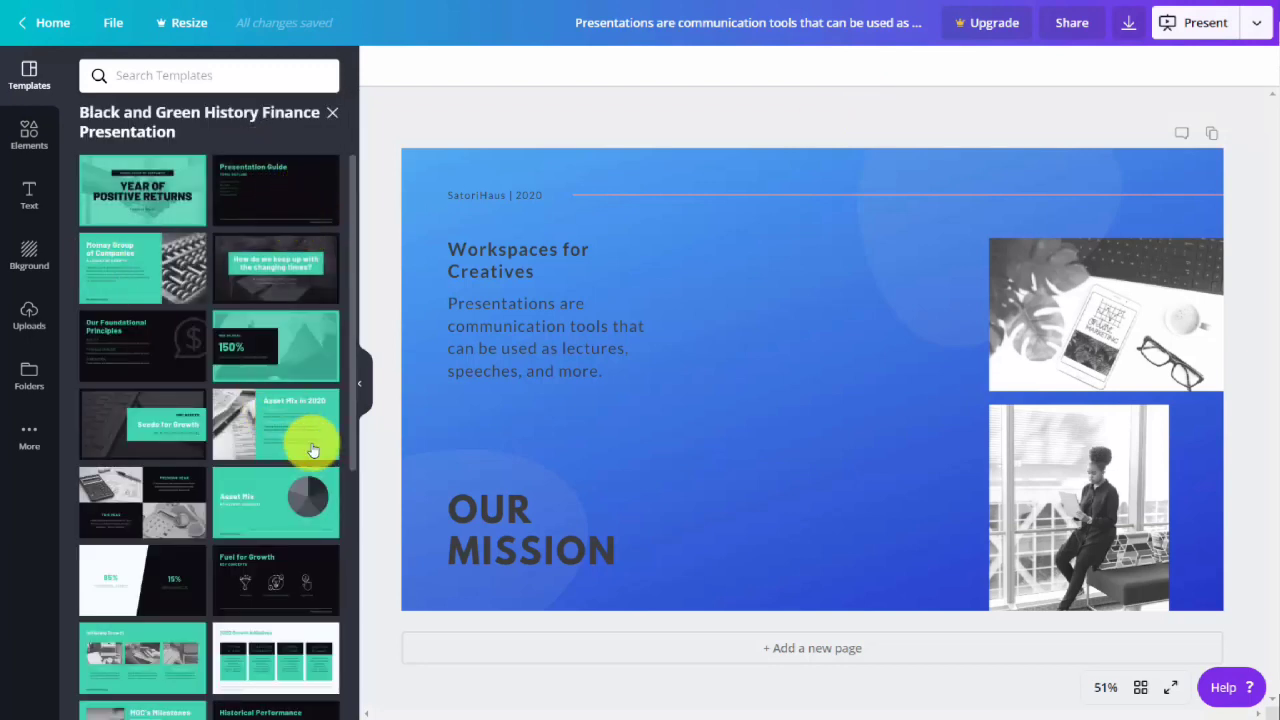
click(770, 650)
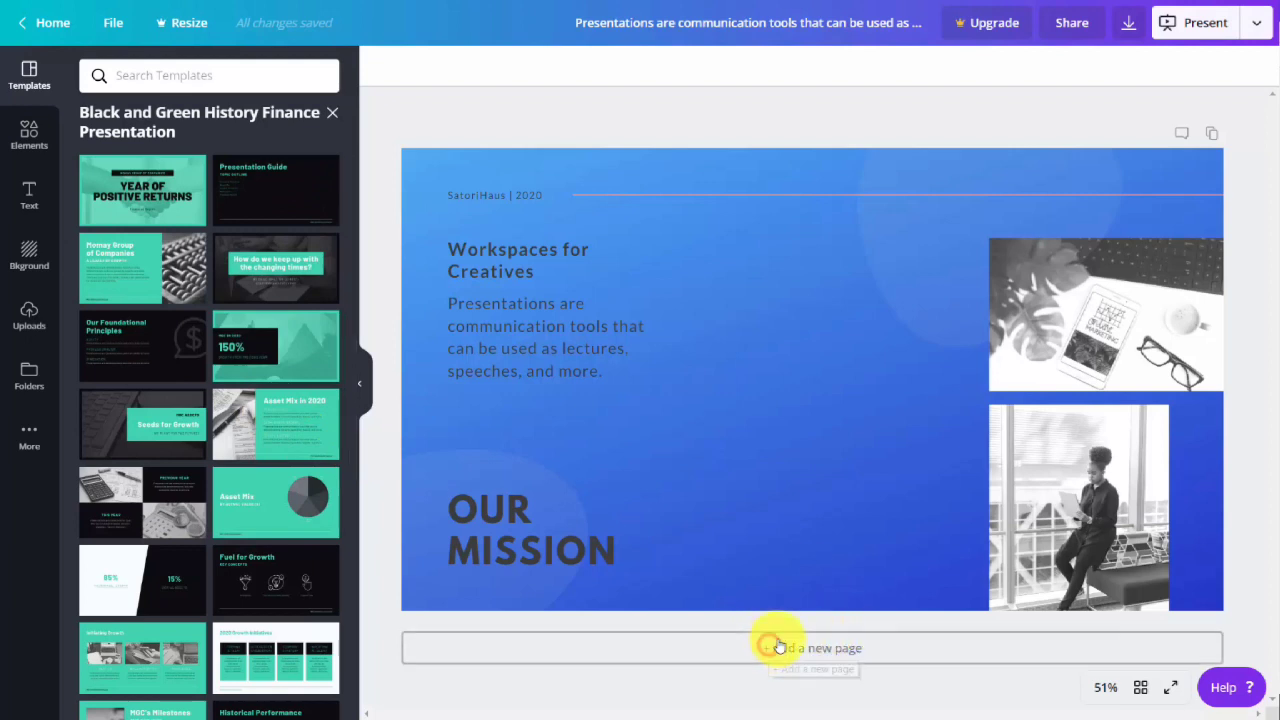
click(143, 186)
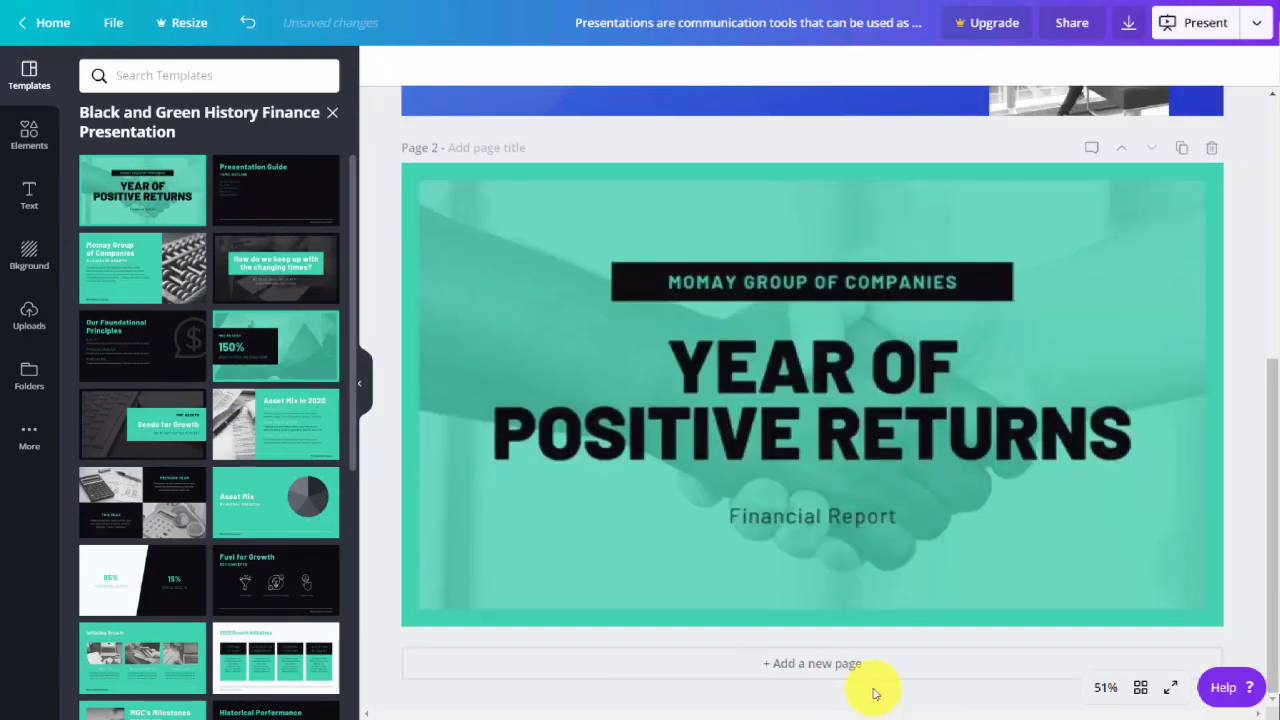
Add three more pages and apply the "150%", "Asset Mix" and "Fuel for Growth" layouts from the Black and Green History Finance Presentation template.
click(818, 668)
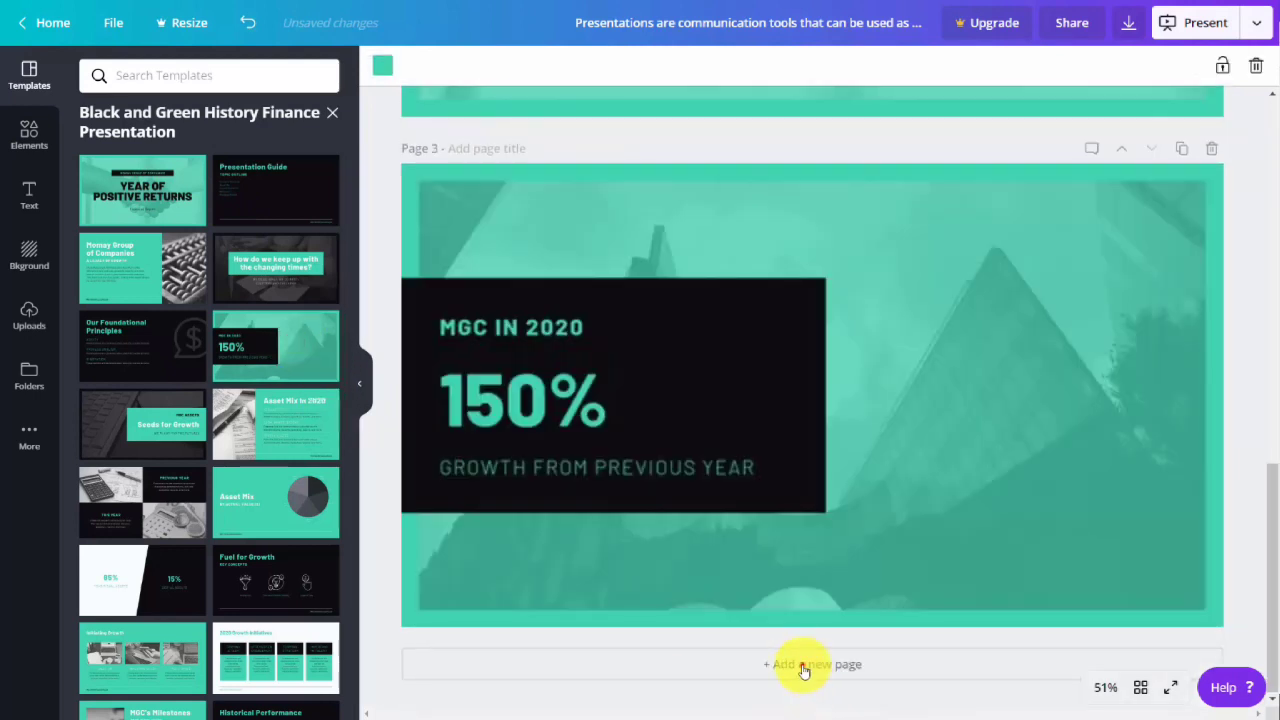
click(800, 664)
click(253, 513)
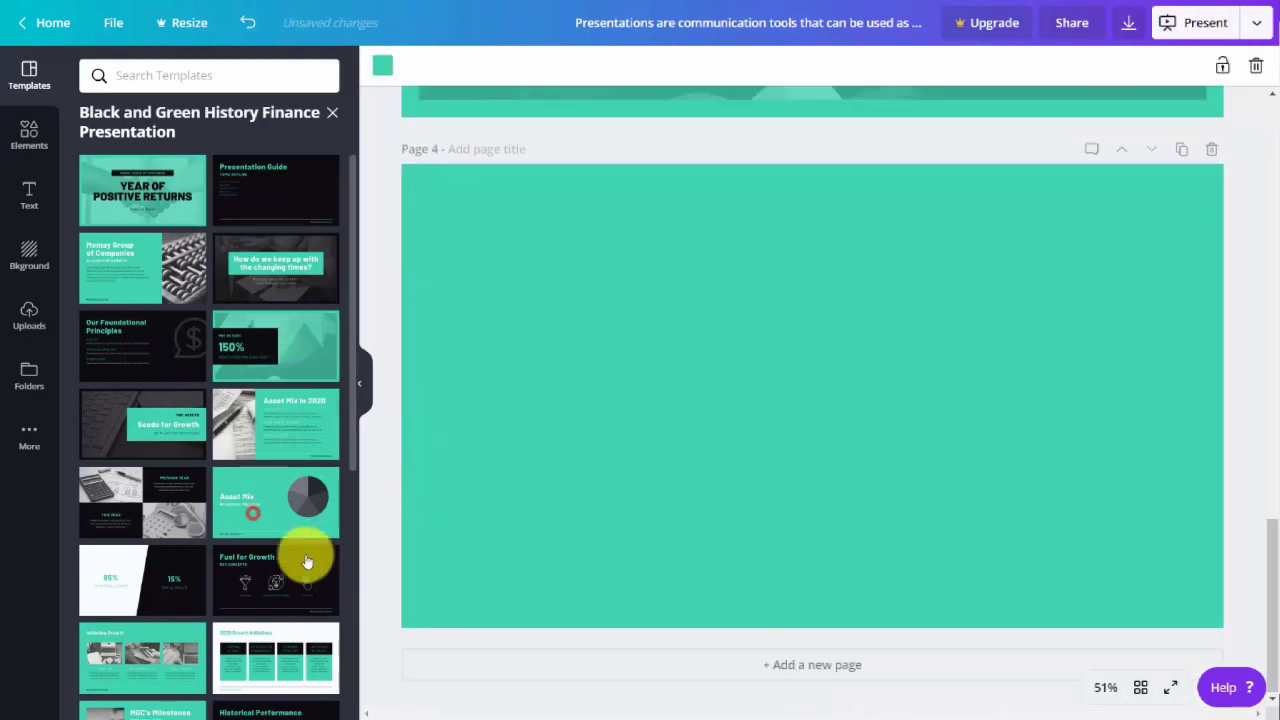
click(773, 666)
click(314, 586)
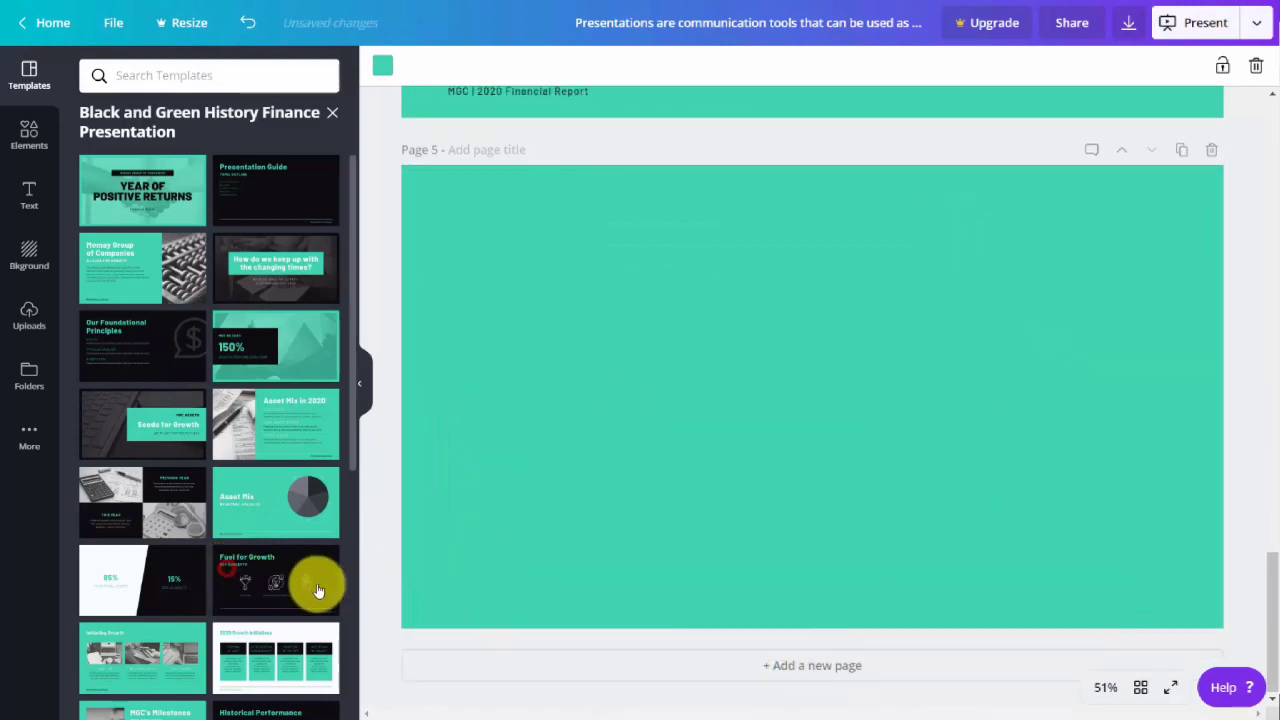
scroll(391, 570, up, 4)
scroll(391, 570, up, 15)
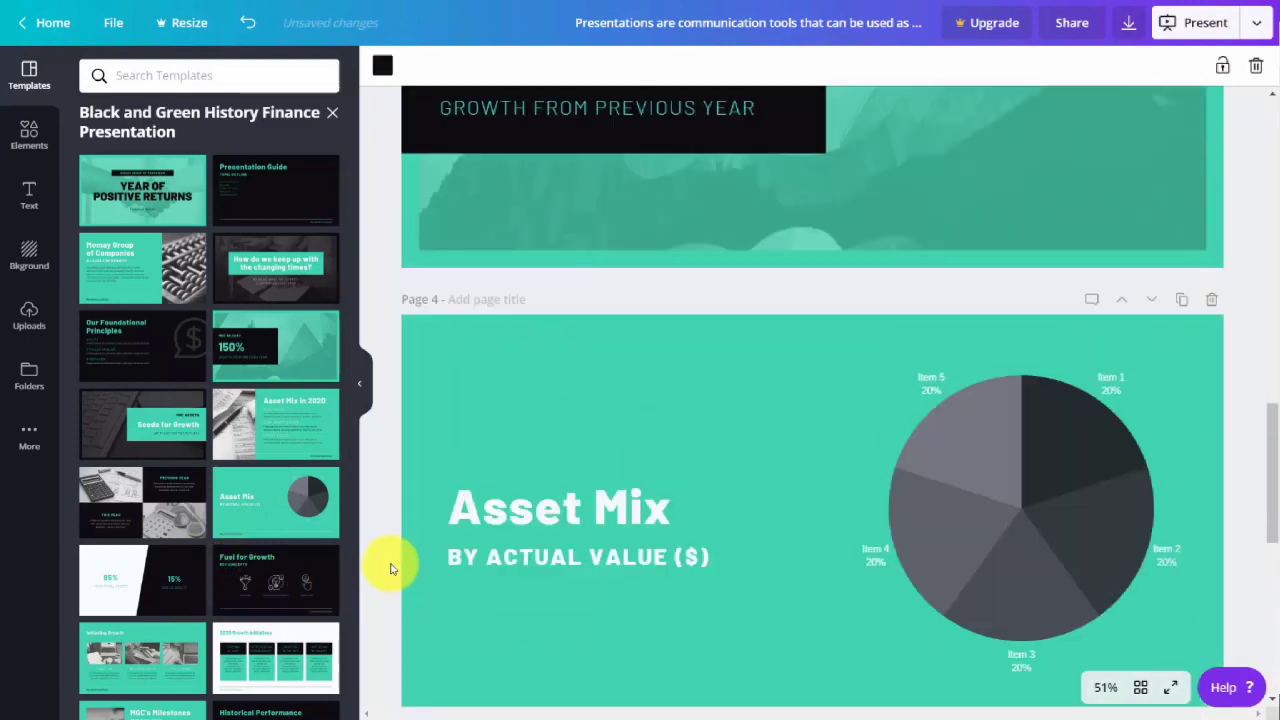
scroll(385, 566, up, 1)
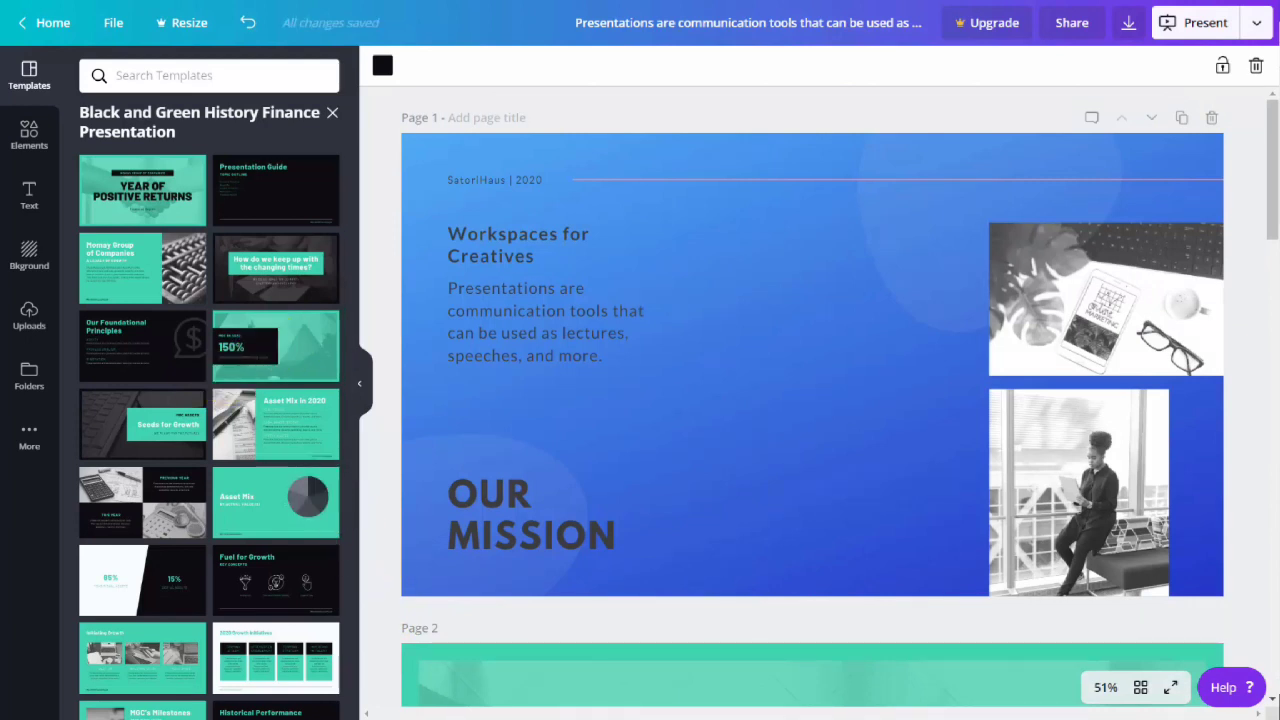
Choose Microsoft PowerPoint as the publishing format for all pages and look over the presentation's pages.
click(1256, 30)
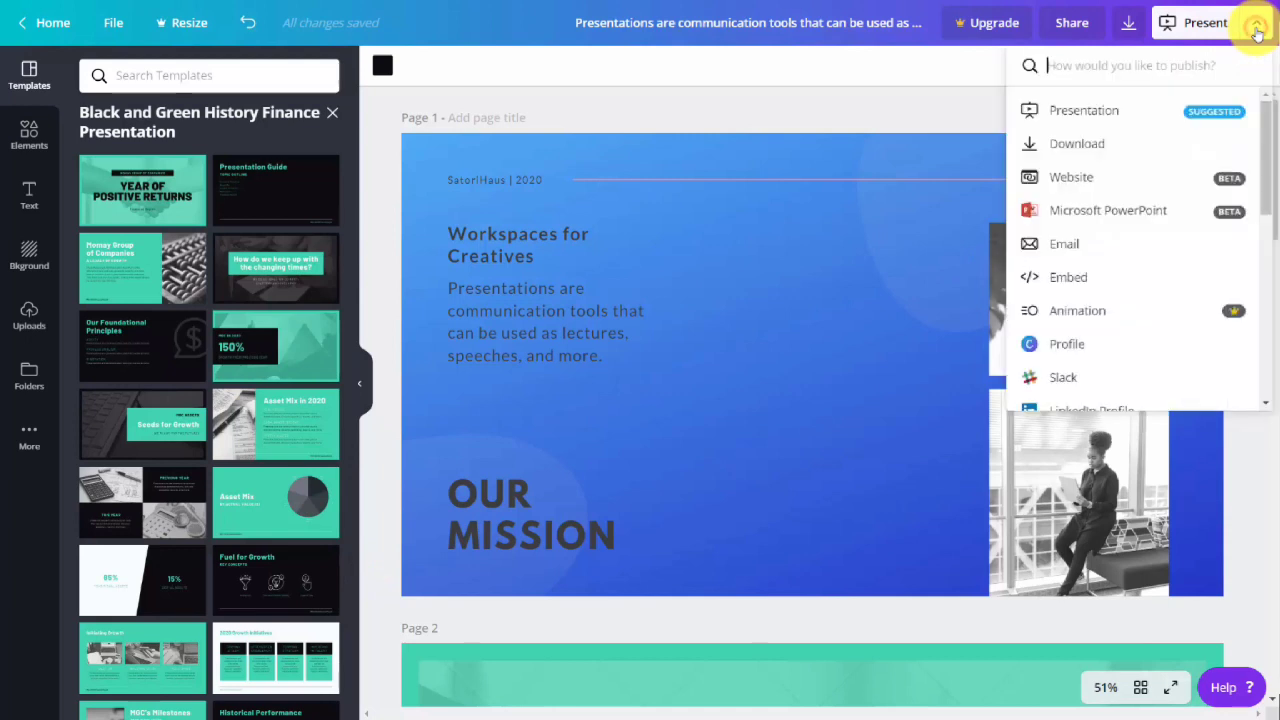
click(1098, 213)
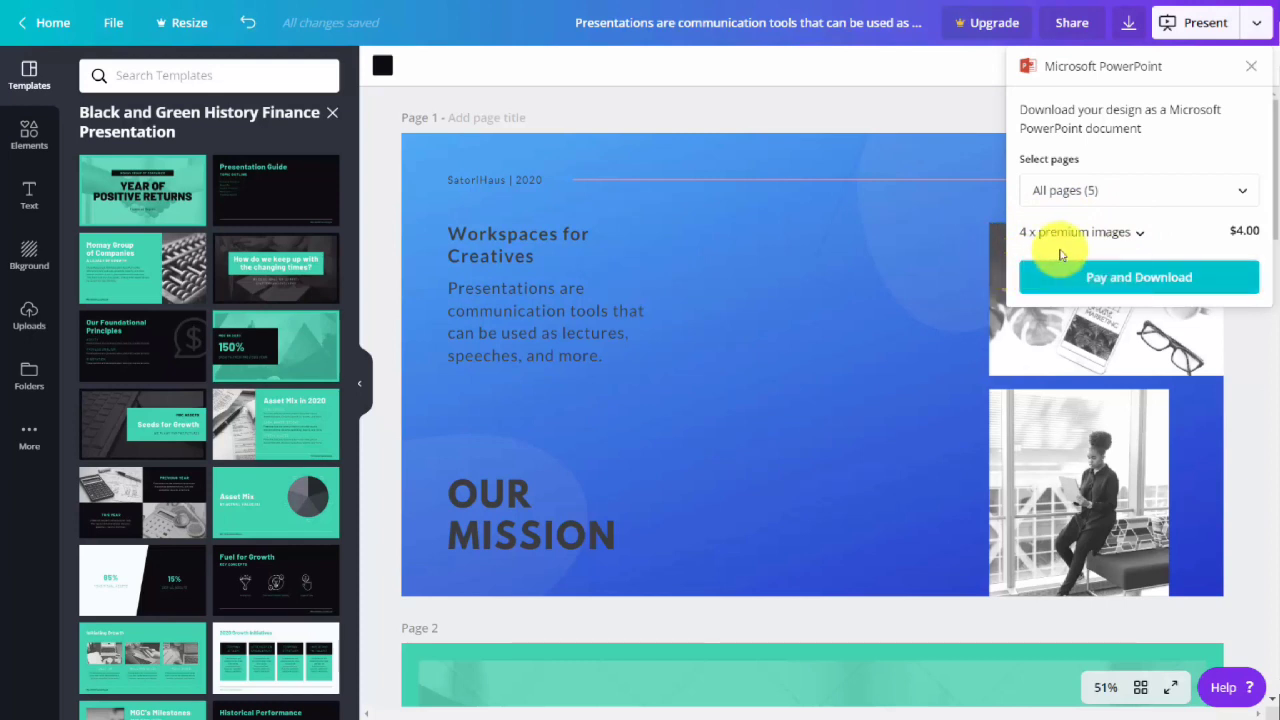
key(ctrl+z)
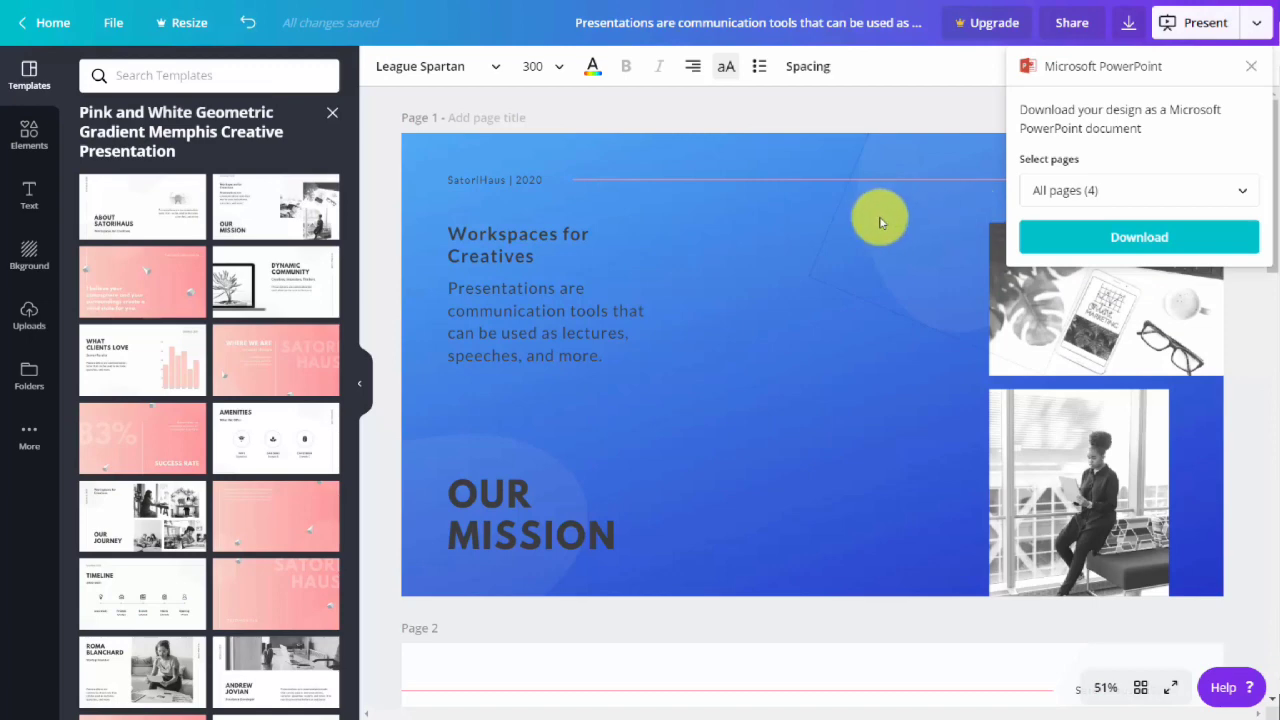
scroll(877, 220, down, 4)
scroll(879, 226, down, 8)
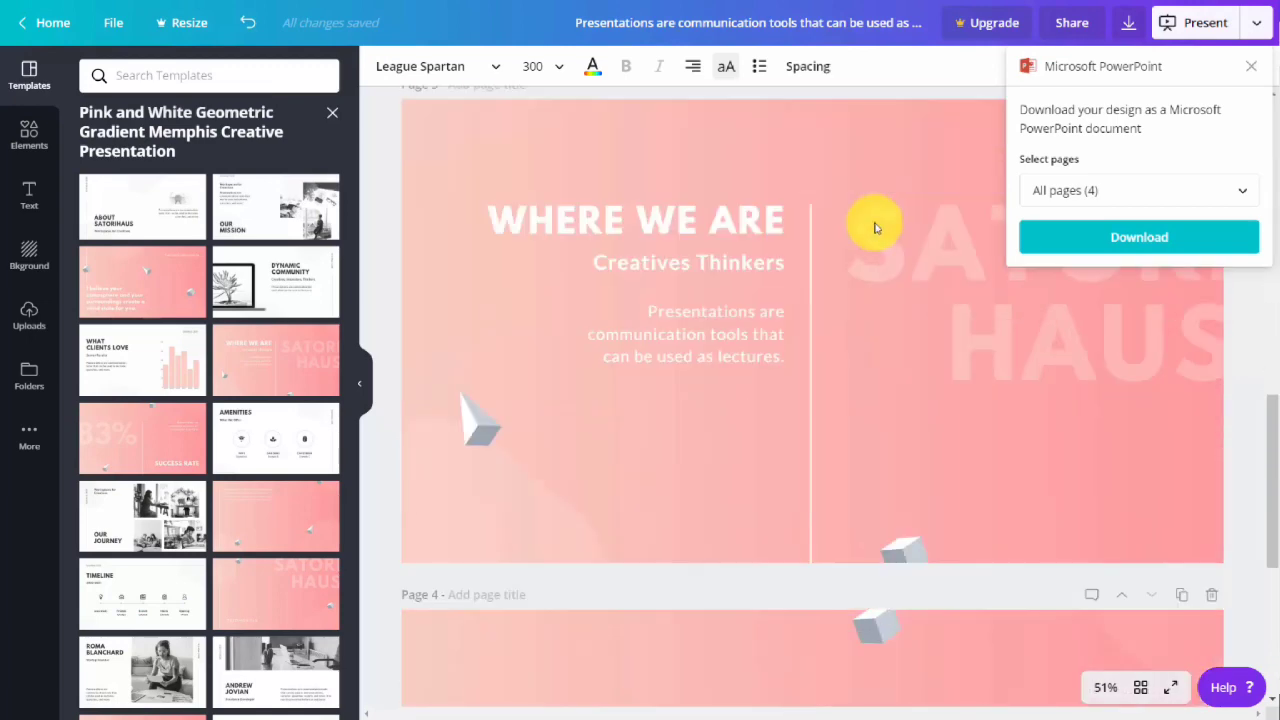
scroll(873, 229, up, 5)
scroll(873, 229, up, 5)
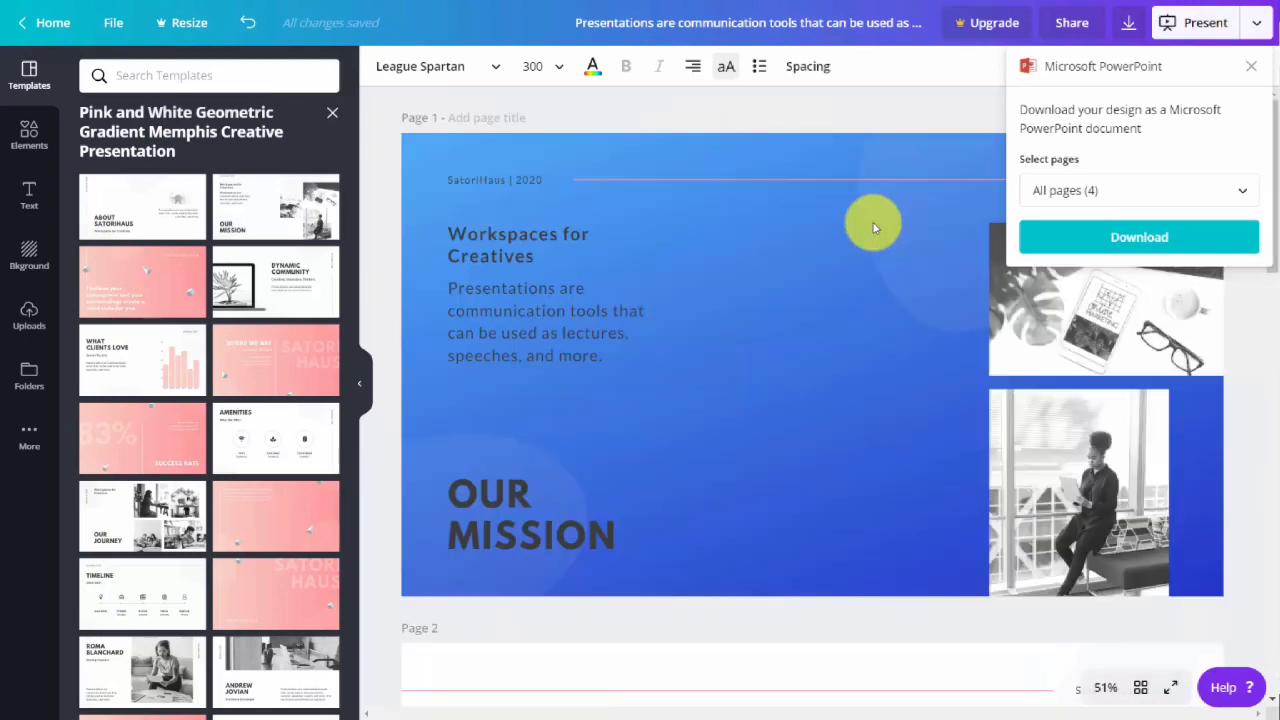
Download the presentation as a .pptx file, save it under the suggested name in the "images downloaded" folder and open it.
click(1140, 240)
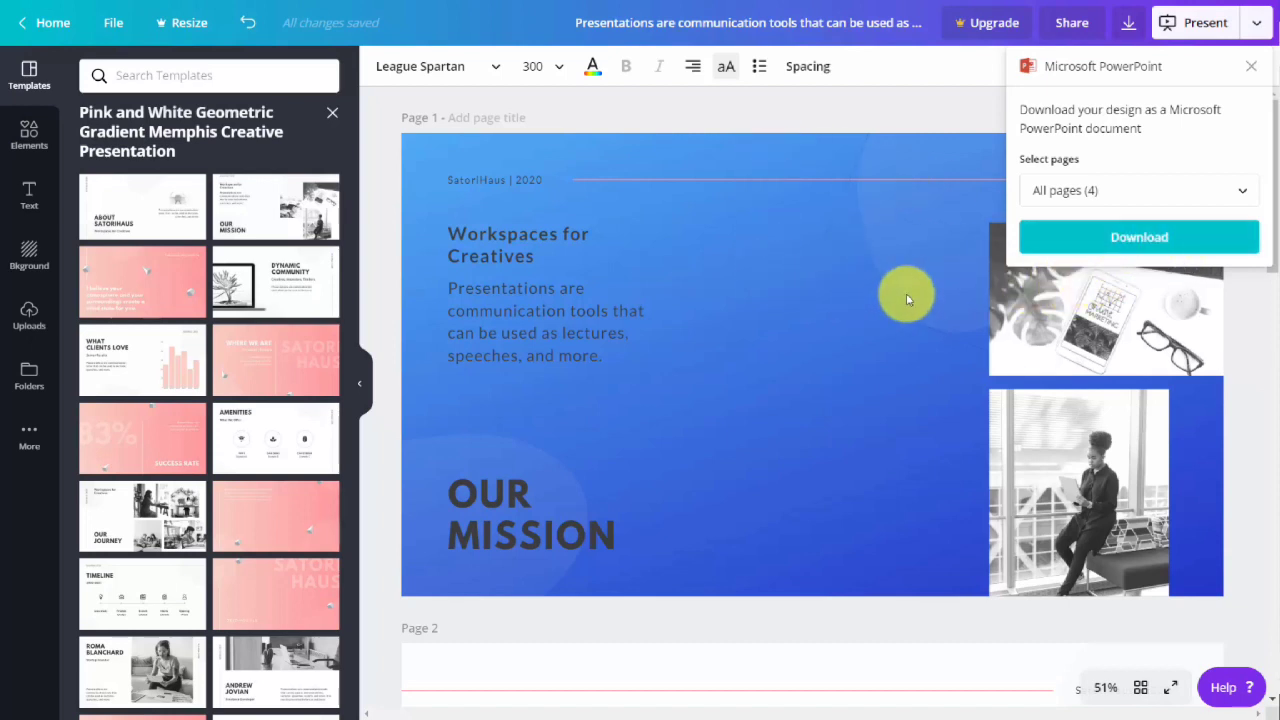
click(1130, 252)
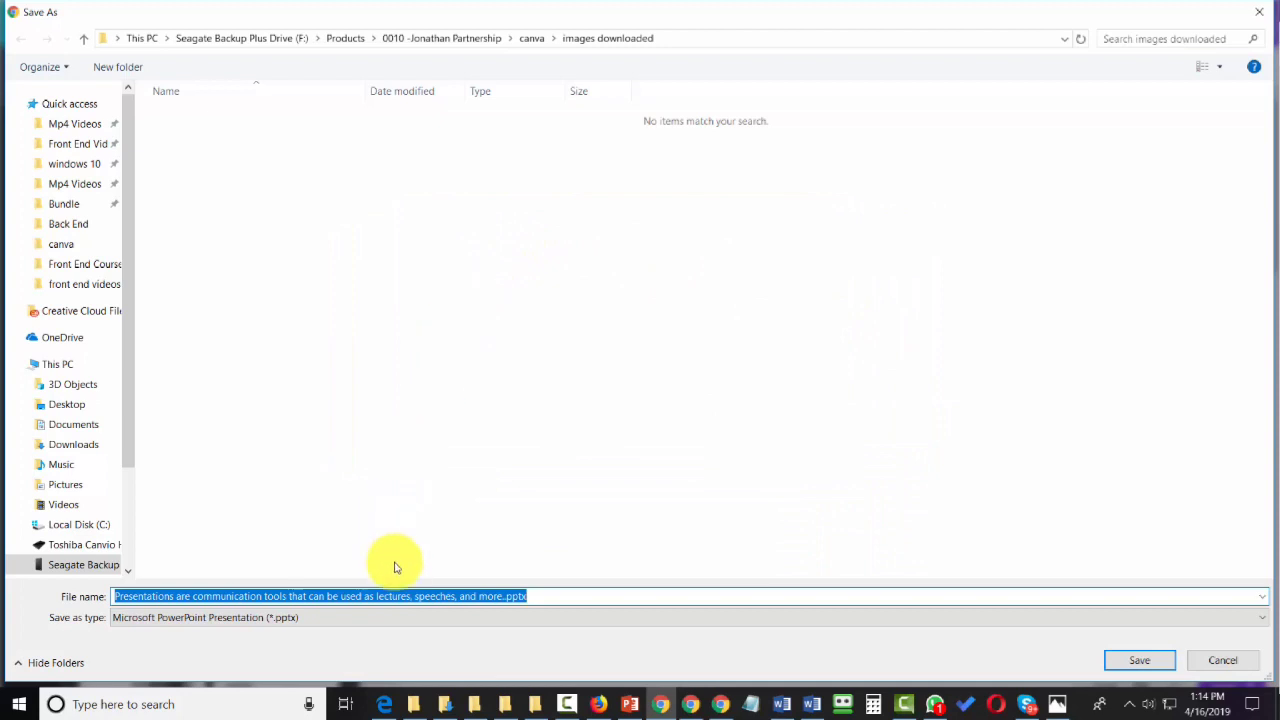
click(1140, 668)
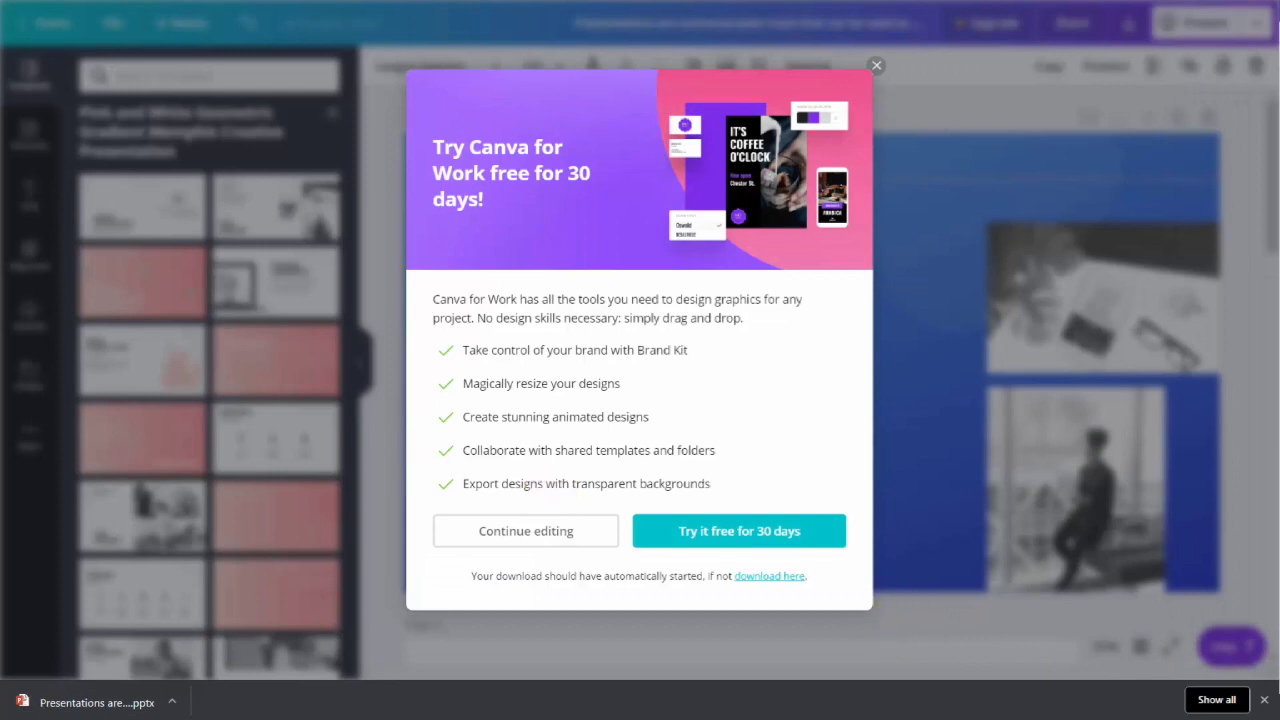
click(86, 702)
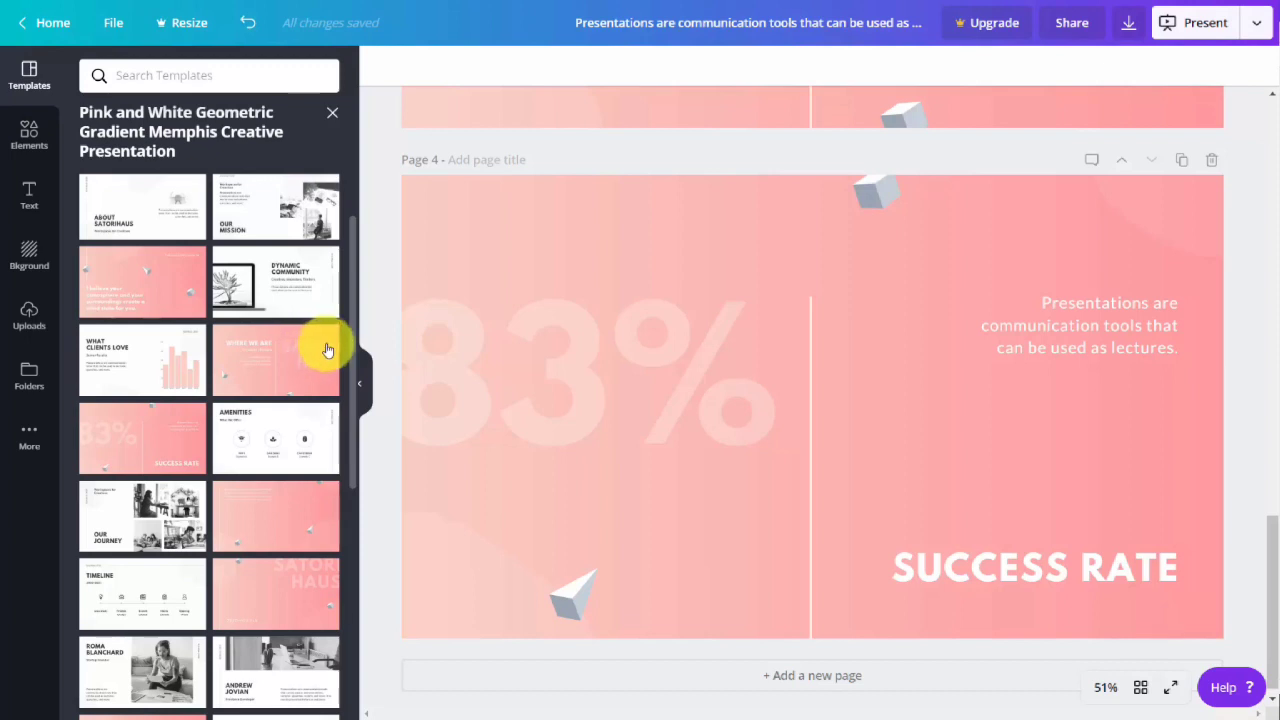
Choose Website as the publishing option and try the Scrolling and Classic navigation web styles before selecting Standard.
click(1252, 24)
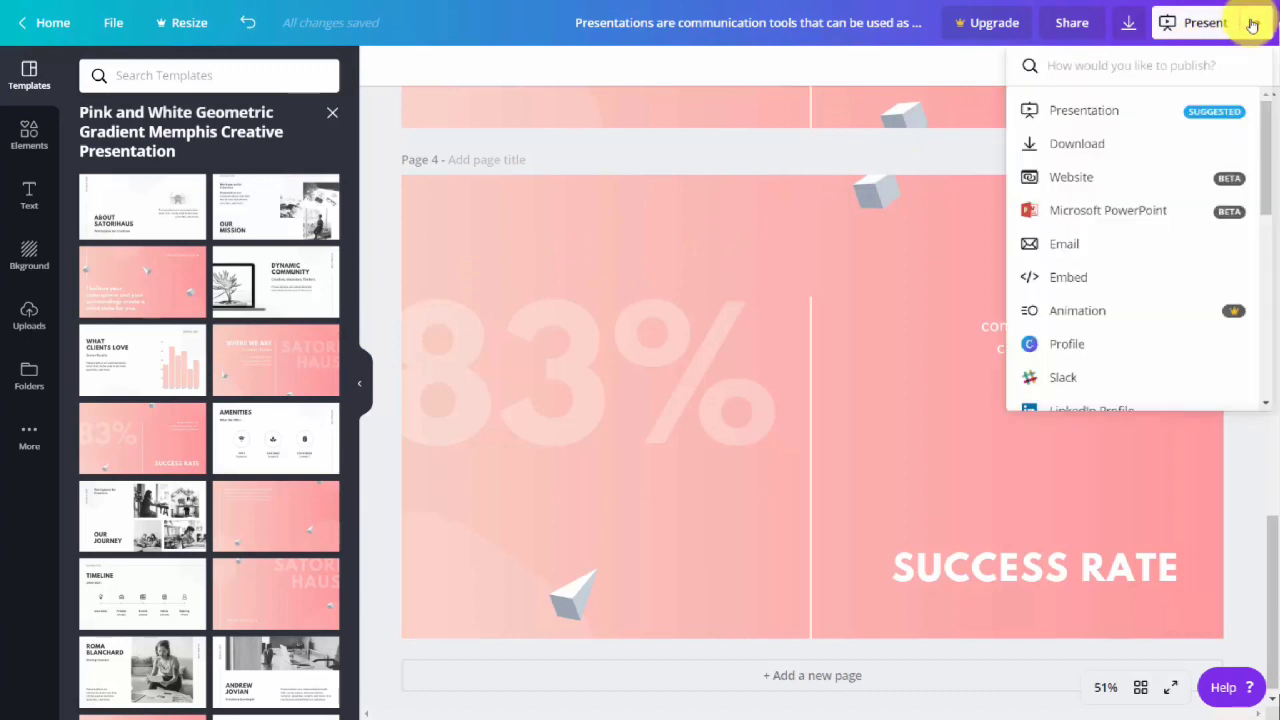
click(1075, 181)
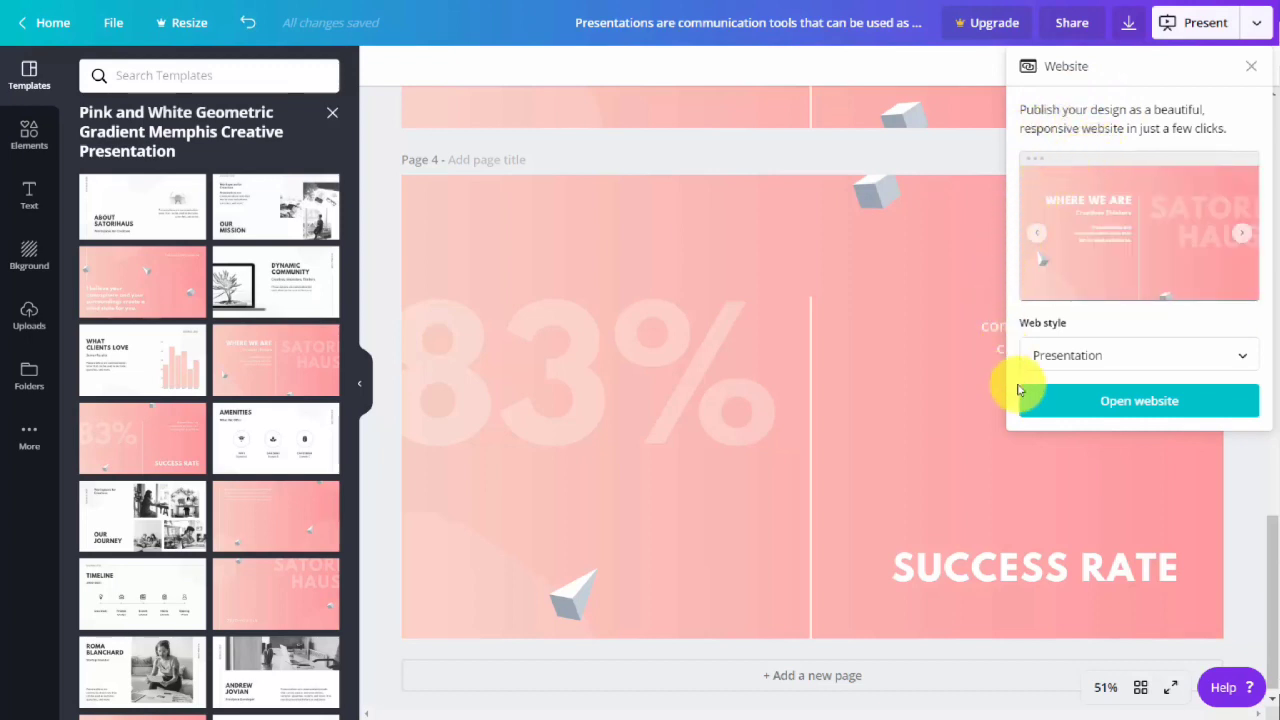
click(1071, 346)
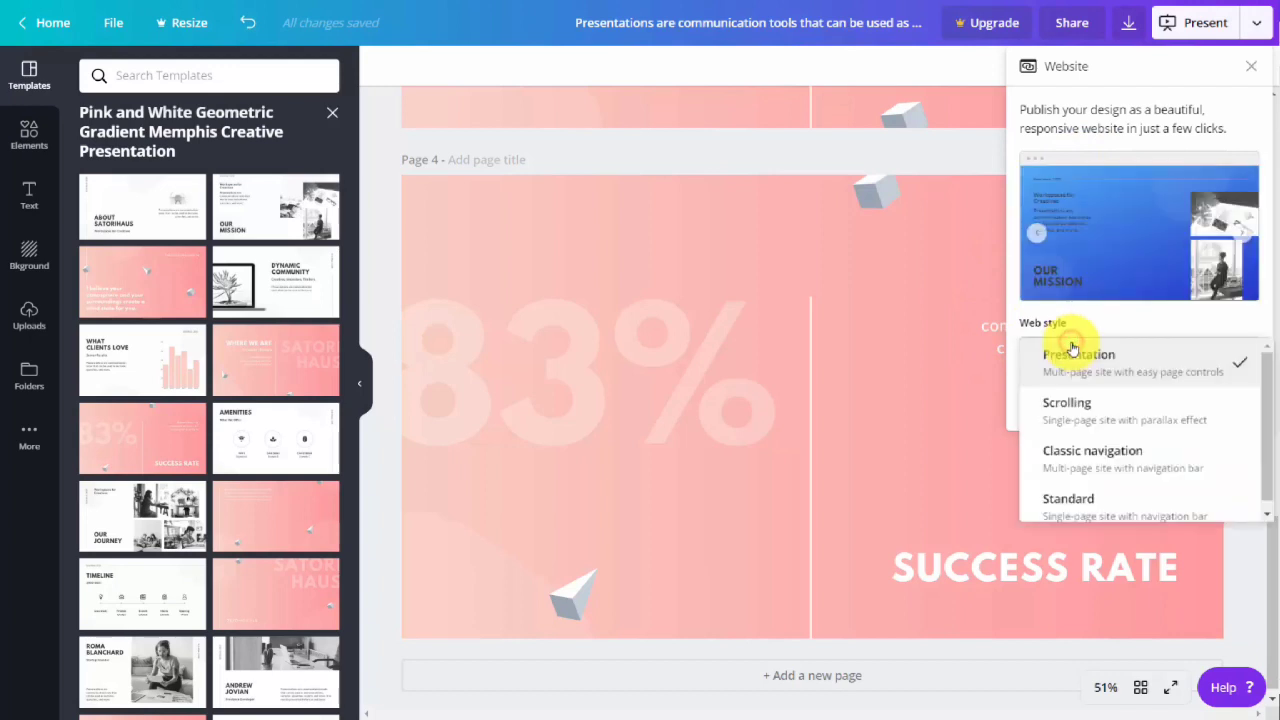
click(1091, 402)
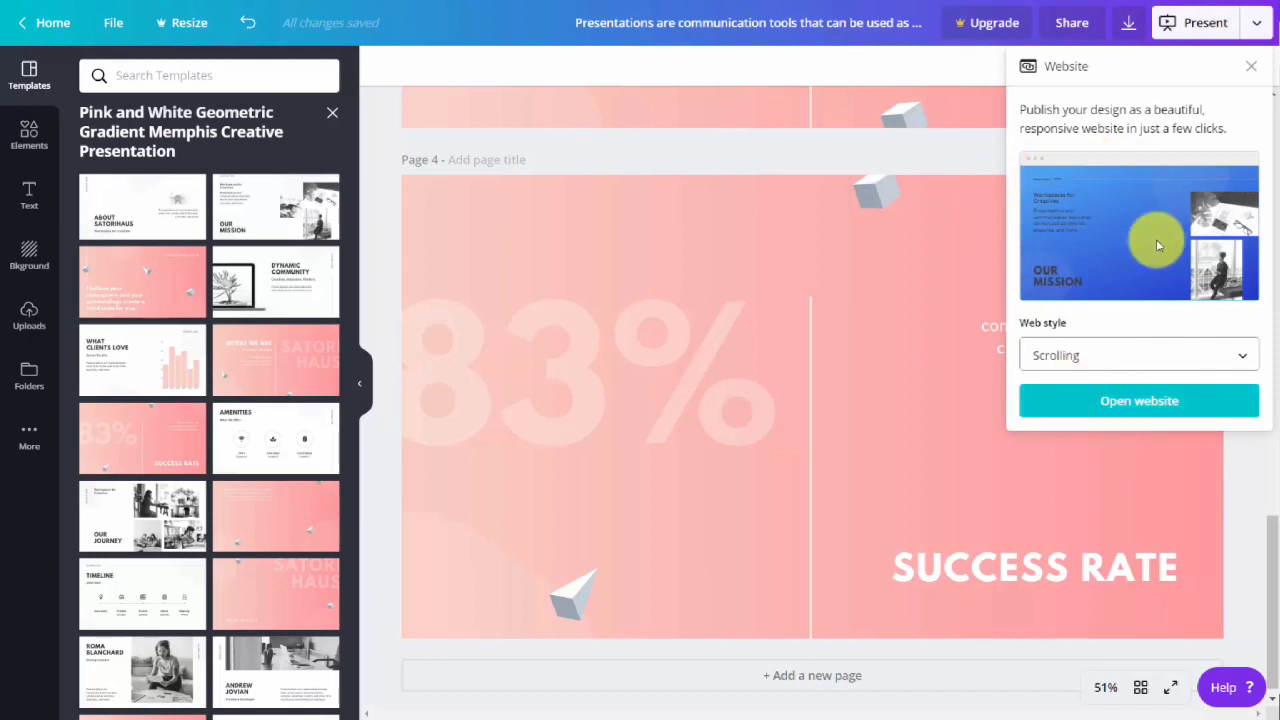
click(1143, 356)
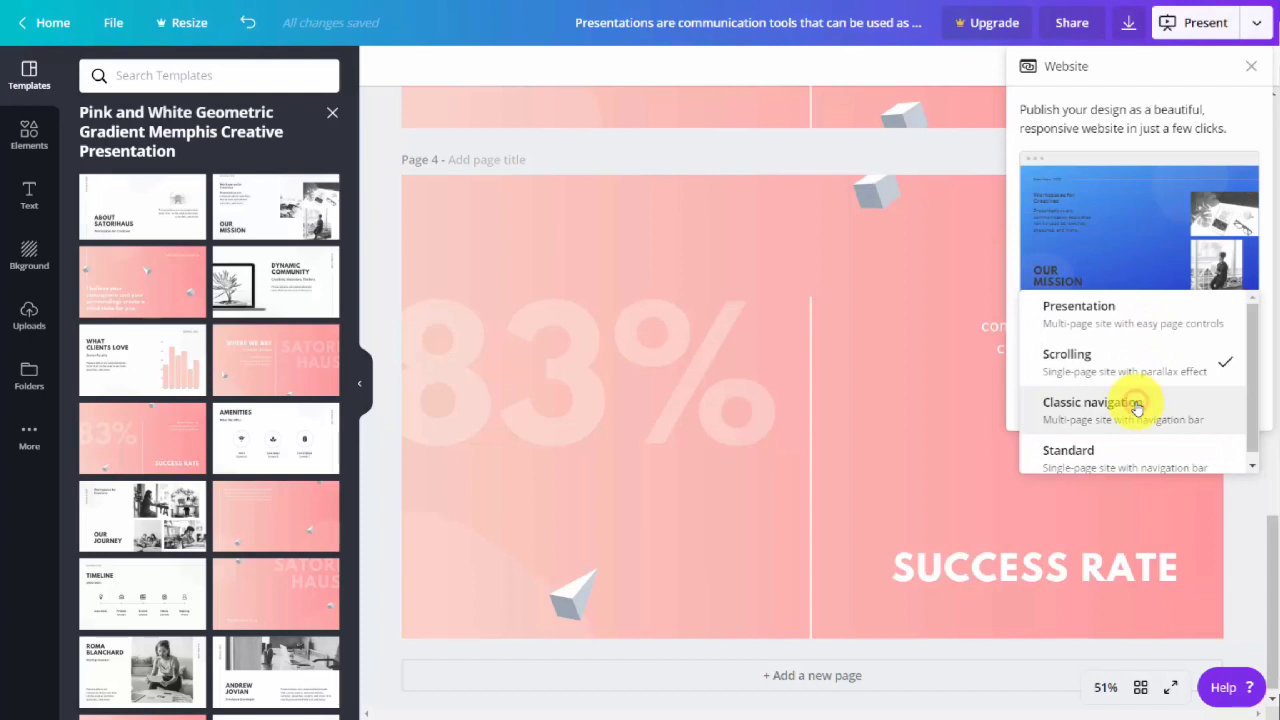
click(1137, 406)
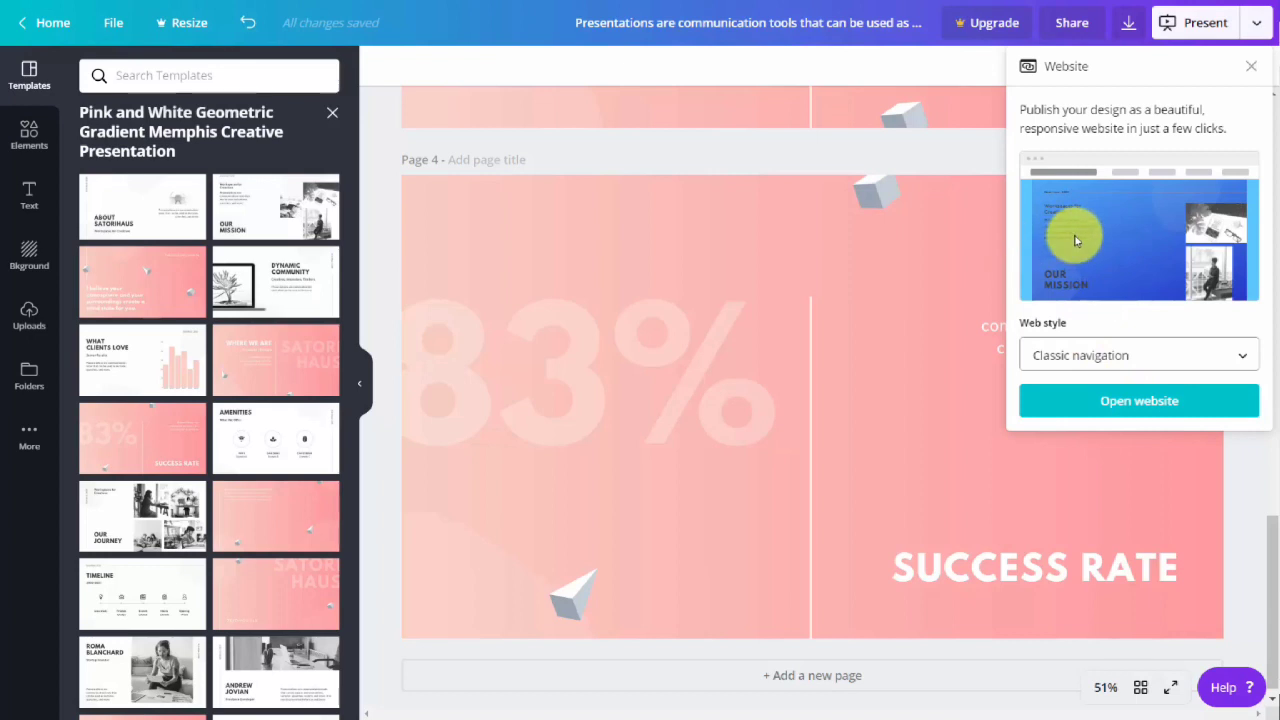
click(1165, 366)
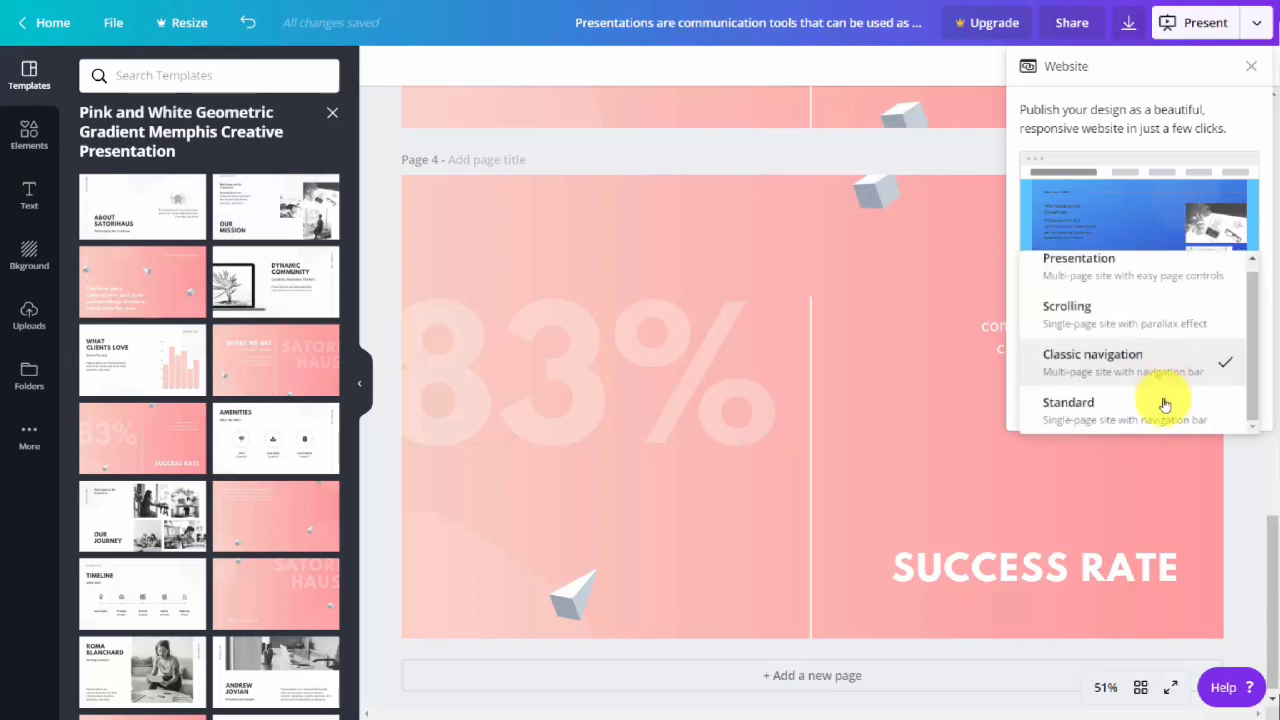
click(1165, 406)
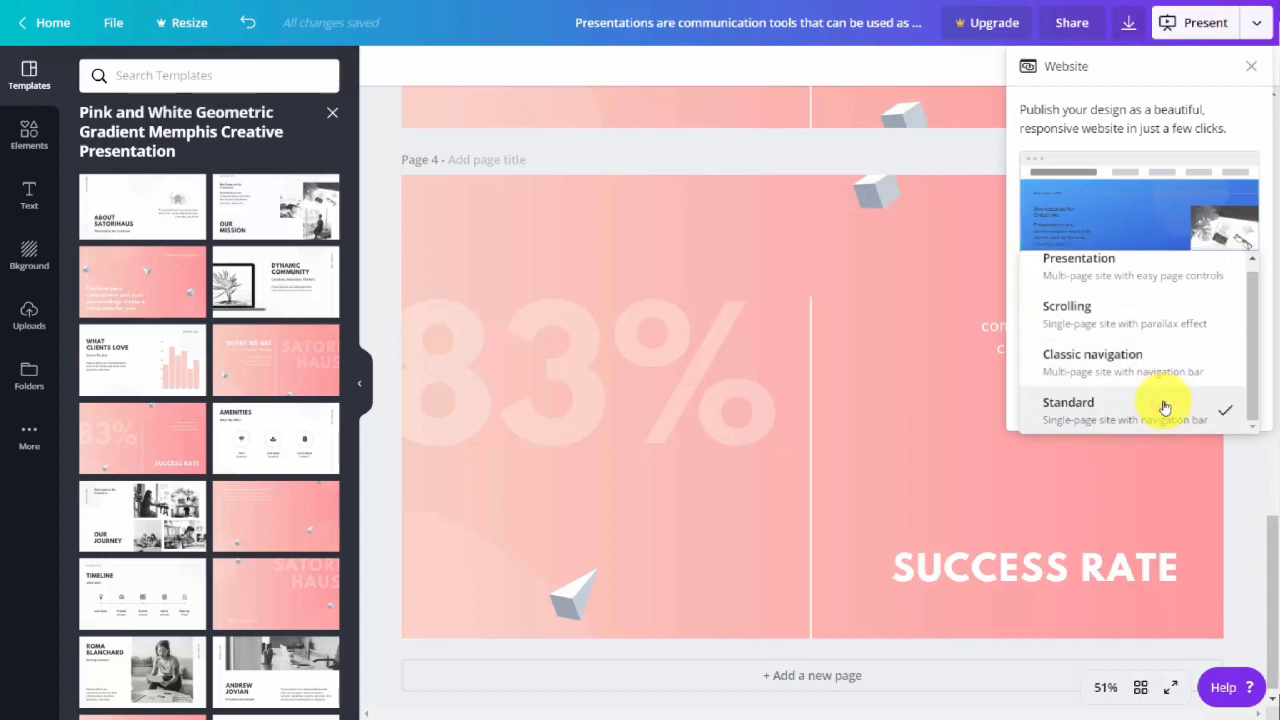